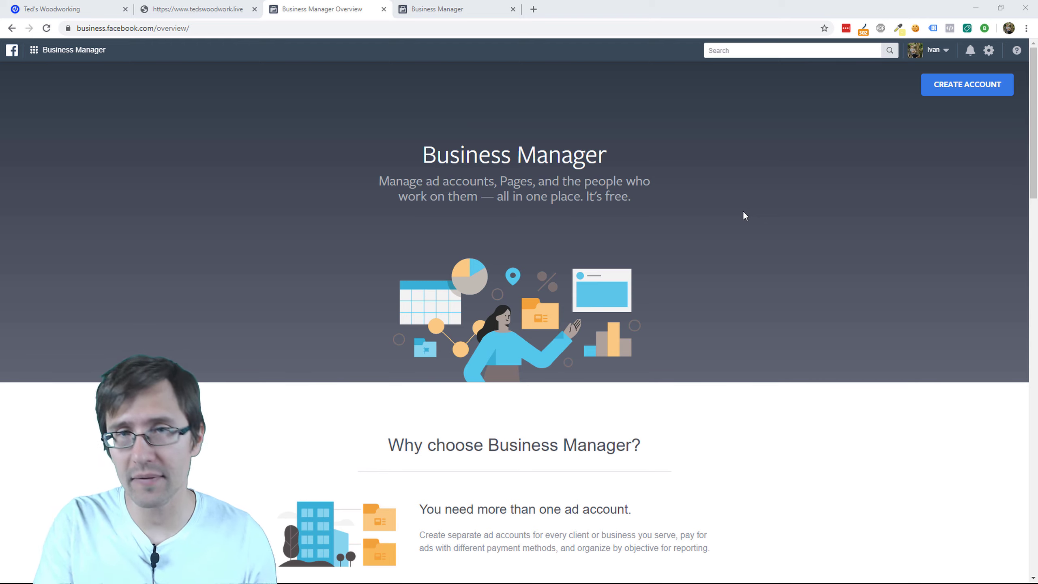
Step: Create a new Business Manager account named OME, enter the business email, and continue
left_click(98, 27)
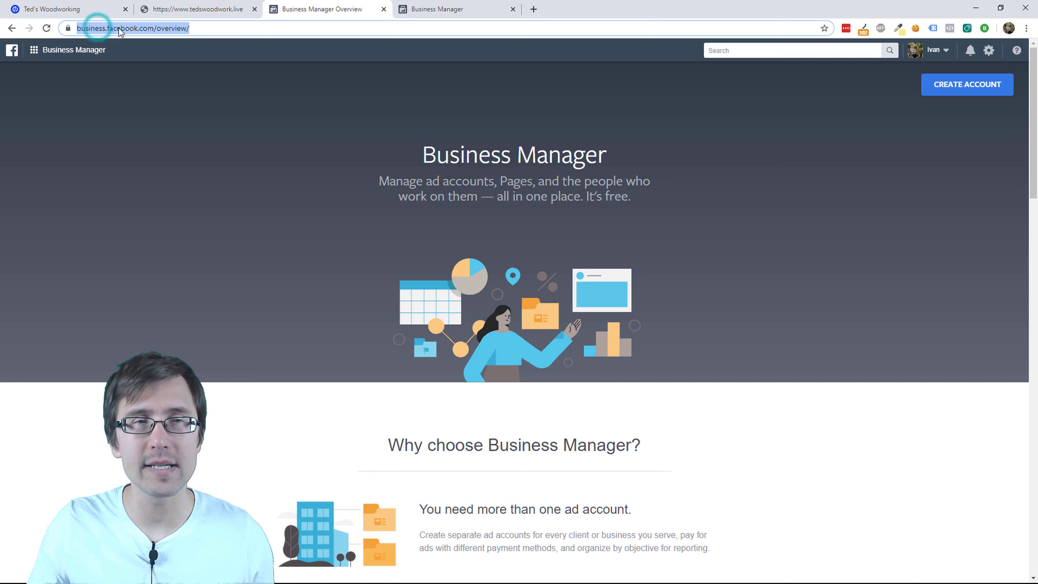
left_click(182, 167)
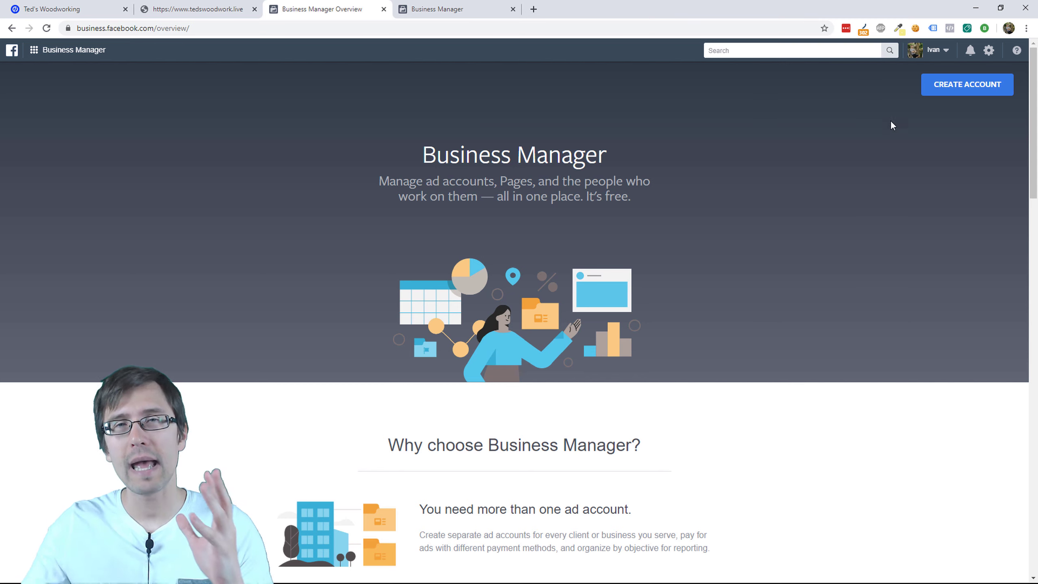
left_click(947, 90)
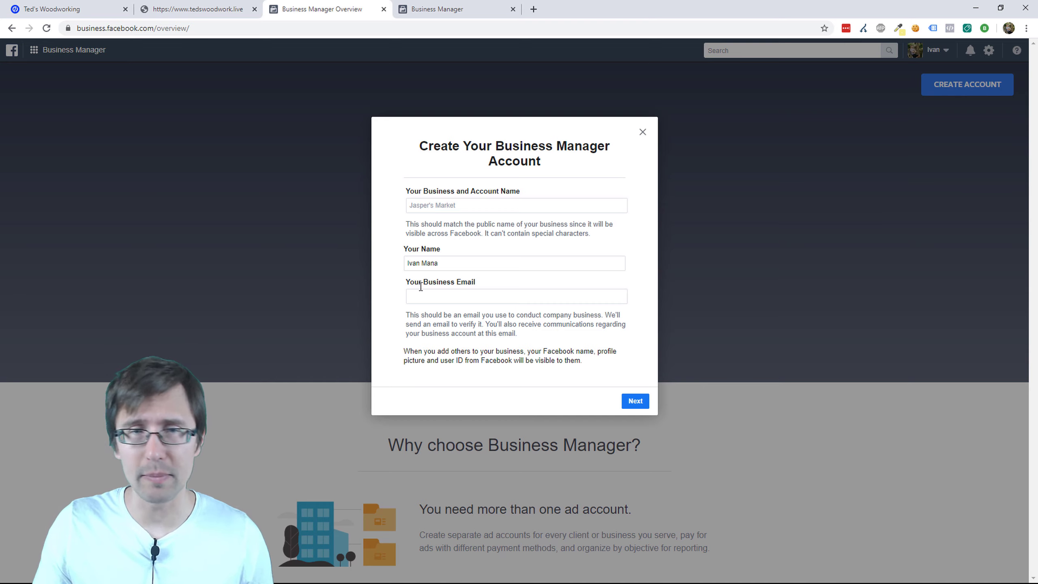
left_click(439, 201)
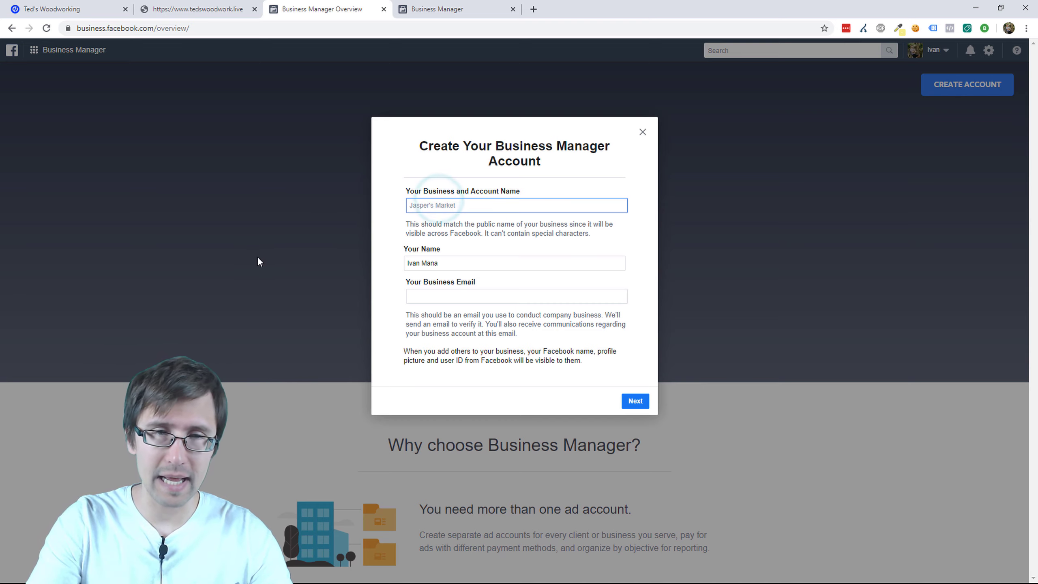
type("OME")
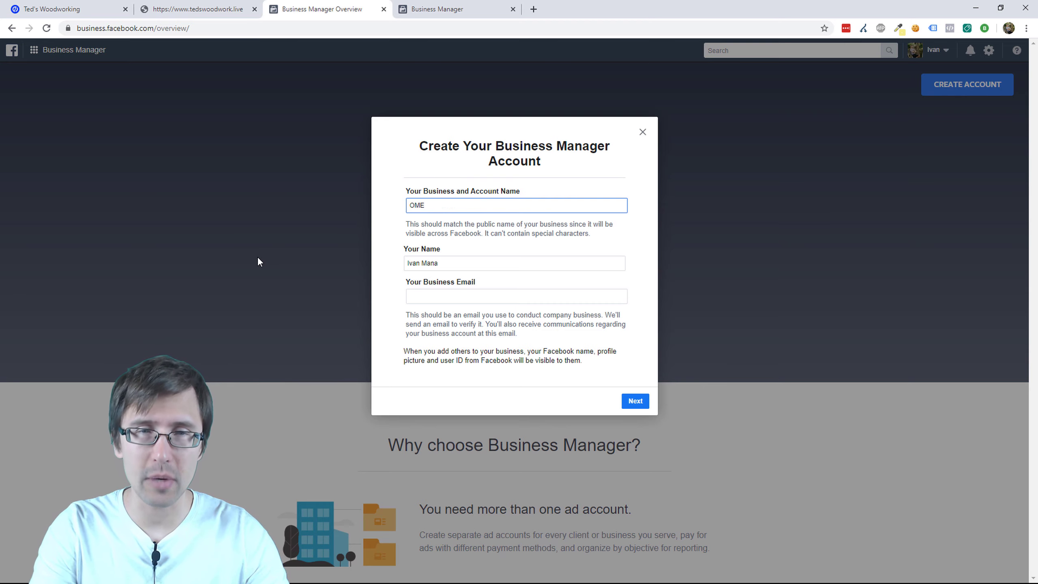
key("Tab")
key("Tab")
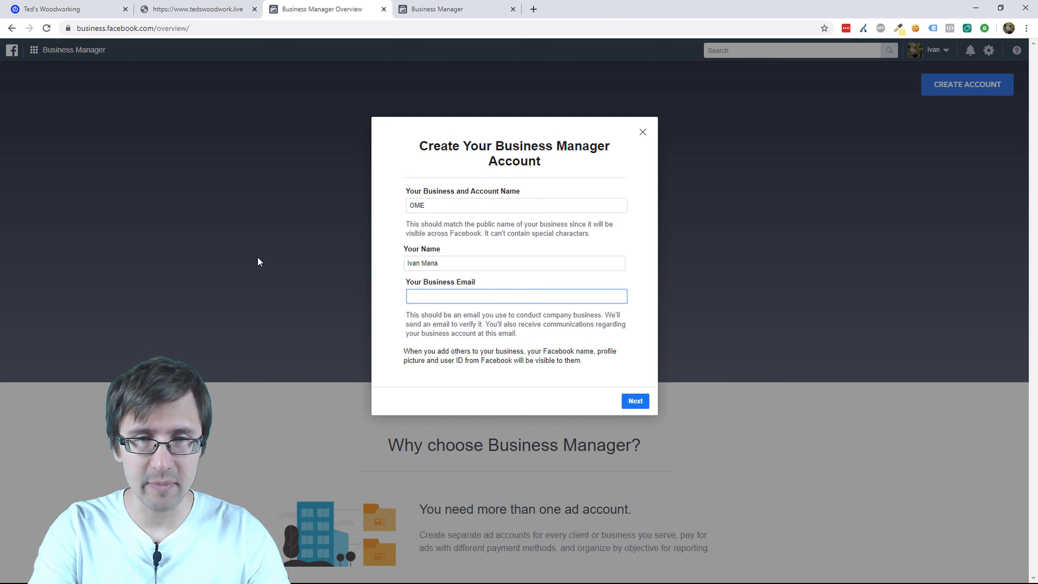
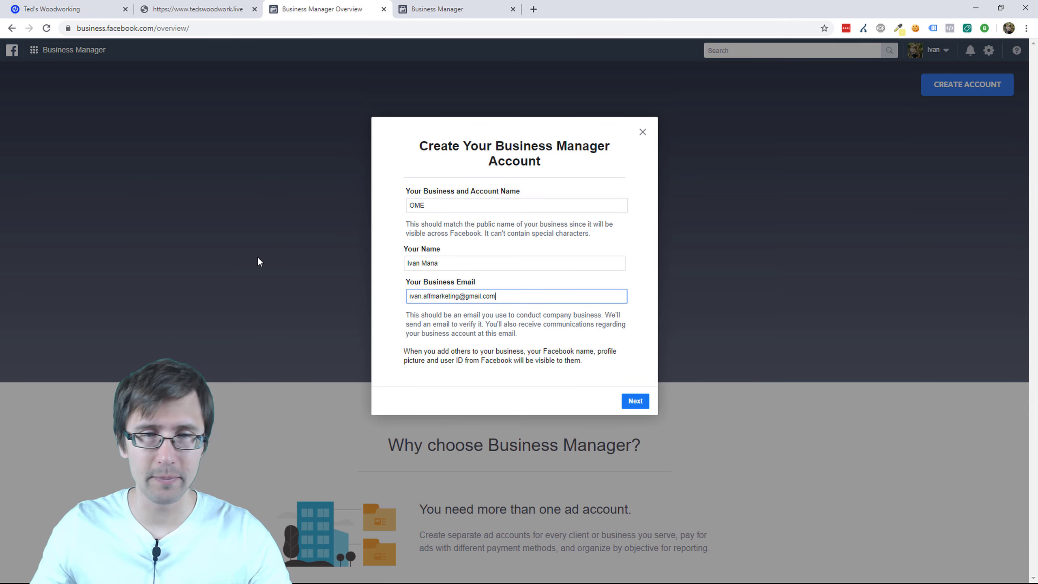
left_click(641, 400)
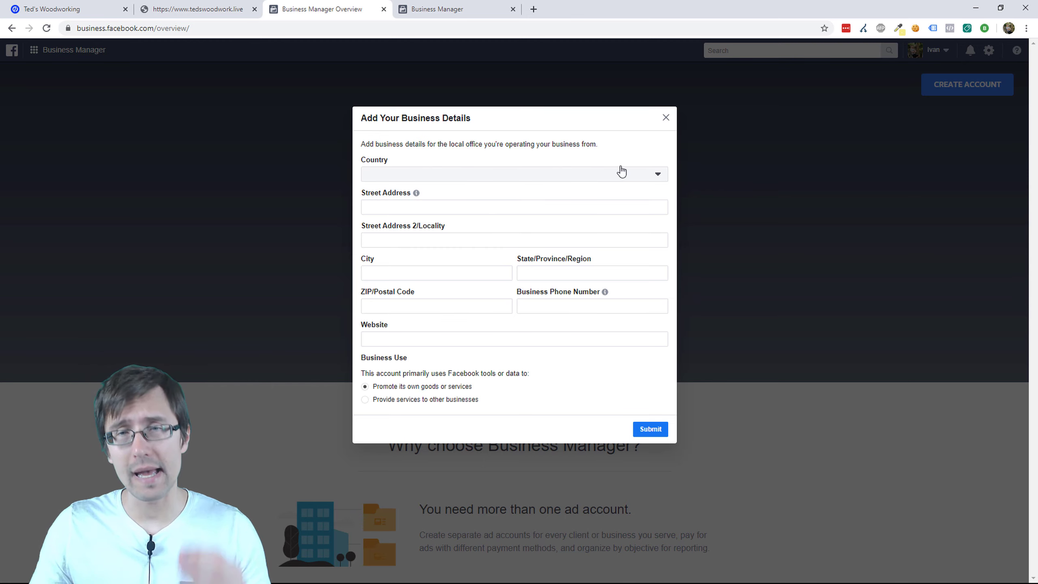
Step: Abandon the business details form and return to the Online Marketing Essentials home
left_click(666, 118)
left_click(465, 3)
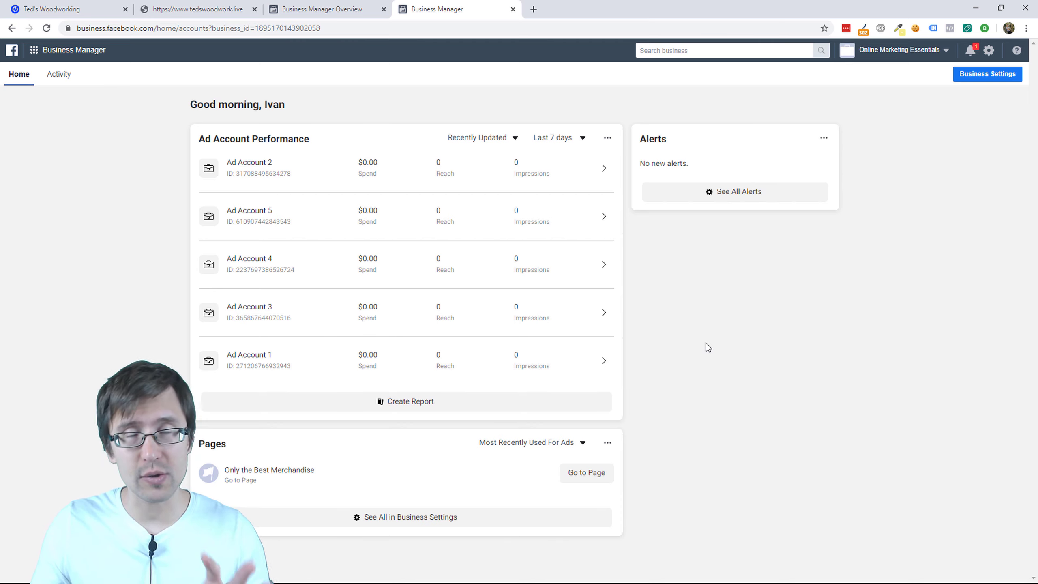
Step: In Business Settings > Ad Accounts, start creating a brand-new ad account
left_click(986, 76)
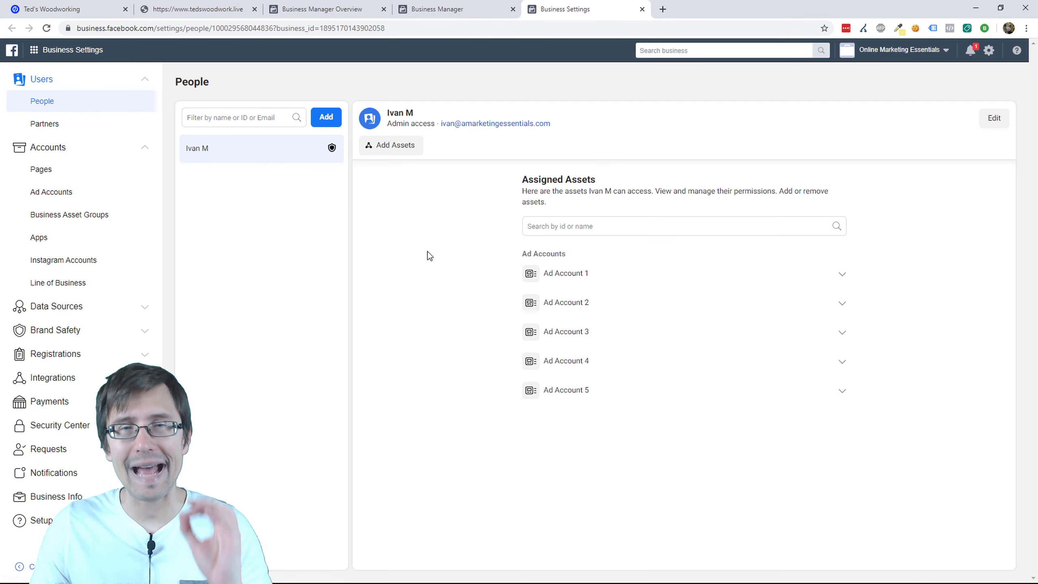
left_click(60, 192)
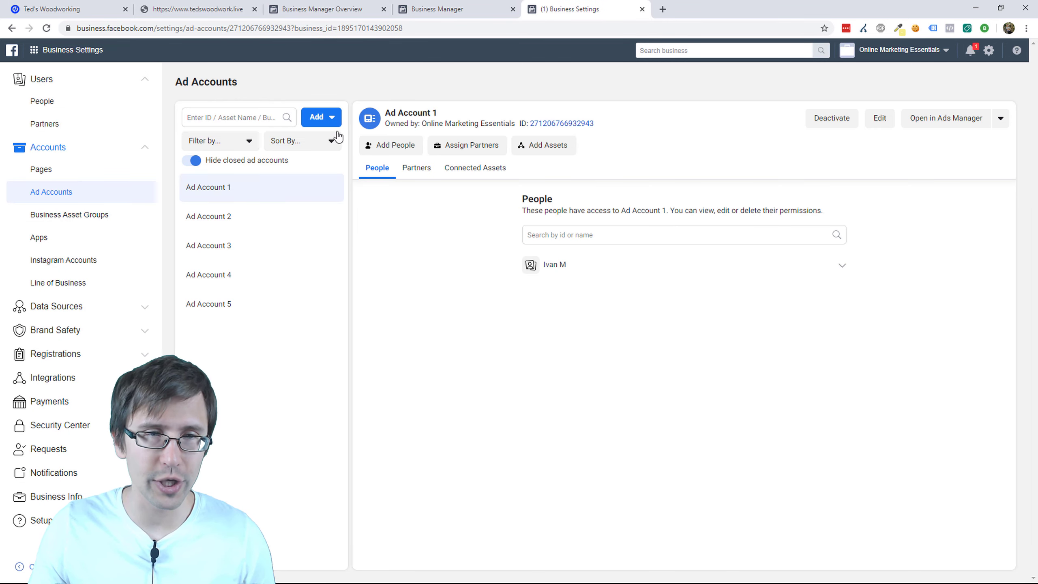
left_click(333, 118)
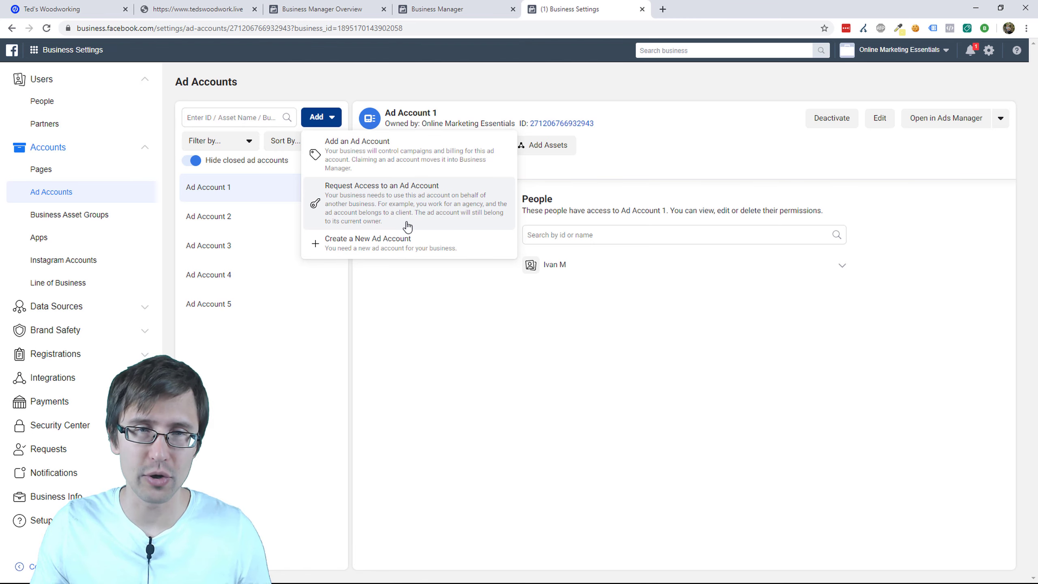
left_click(454, 244)
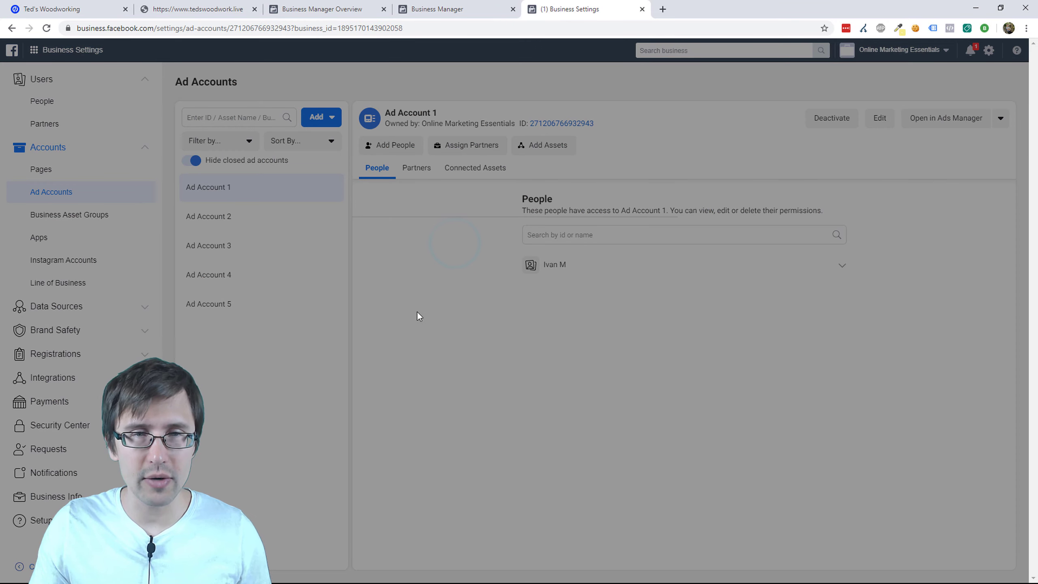
Step: Try creating 'Ad Account 6' for my business with payment added later, then dismiss the limit error
left_click(404, 275)
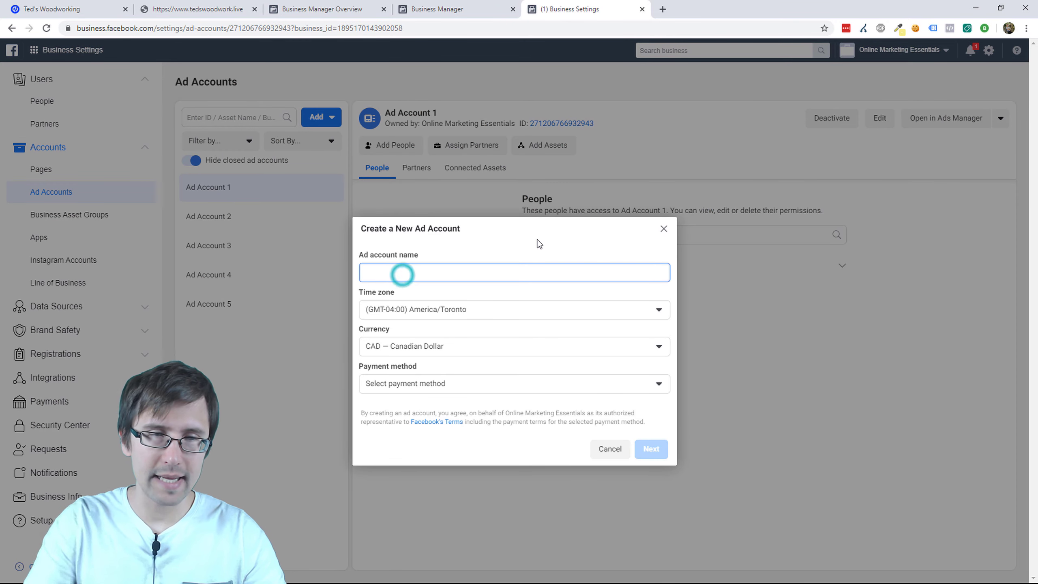
type("Ad A")
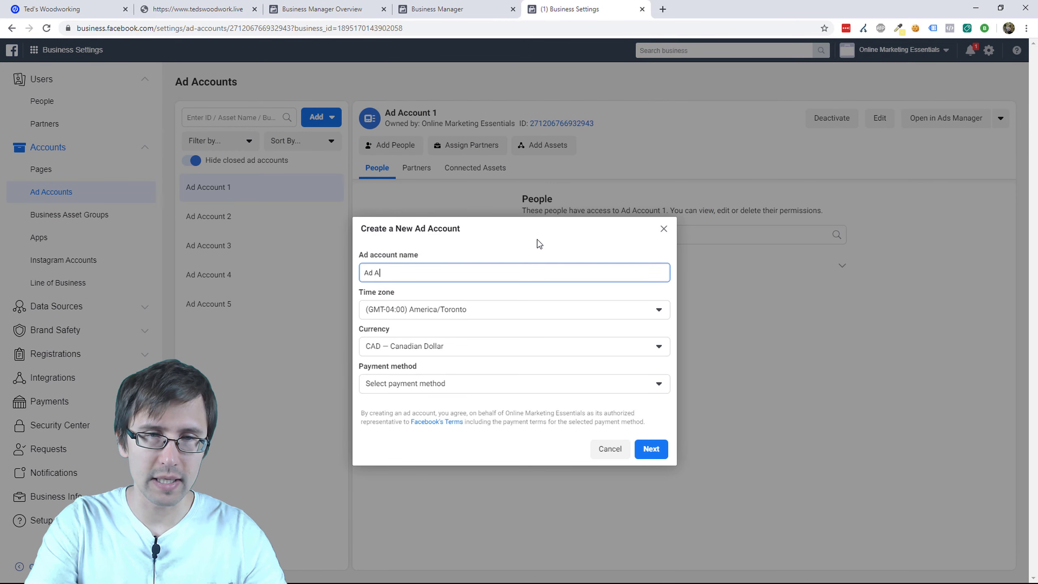
type("ccount 6")
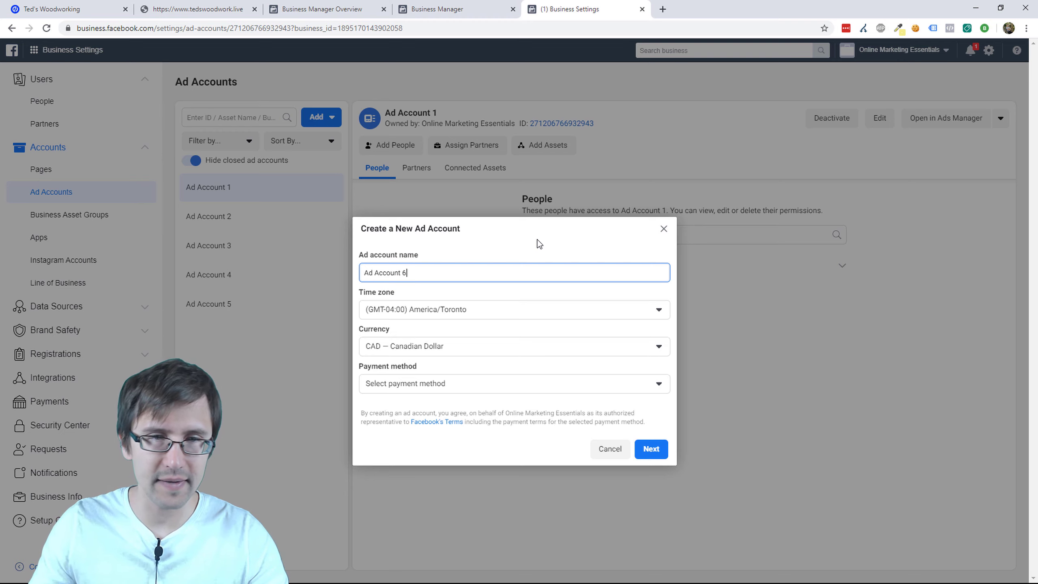
left_click(482, 386)
left_click(450, 428)
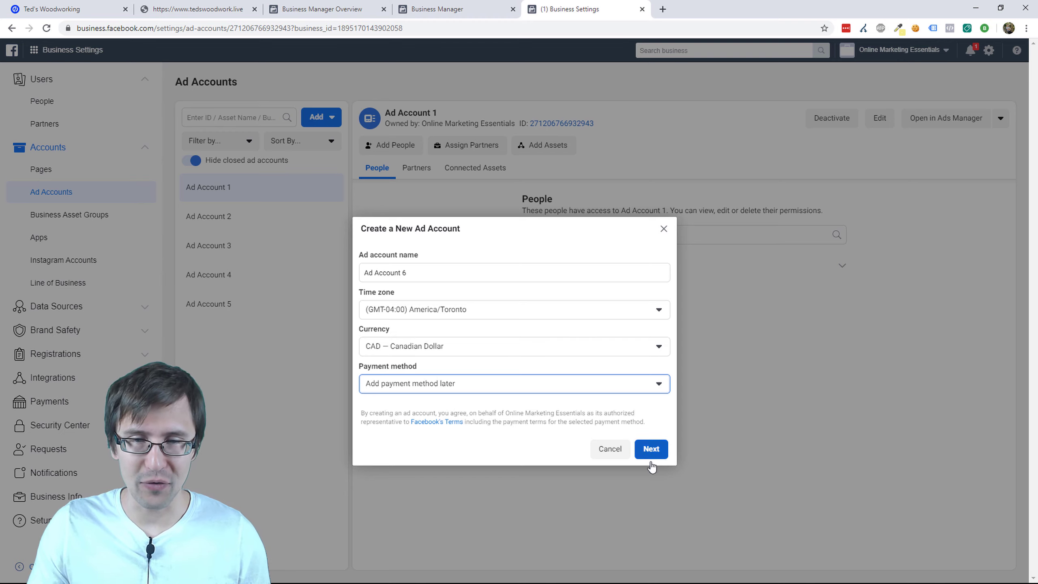
left_click(652, 449)
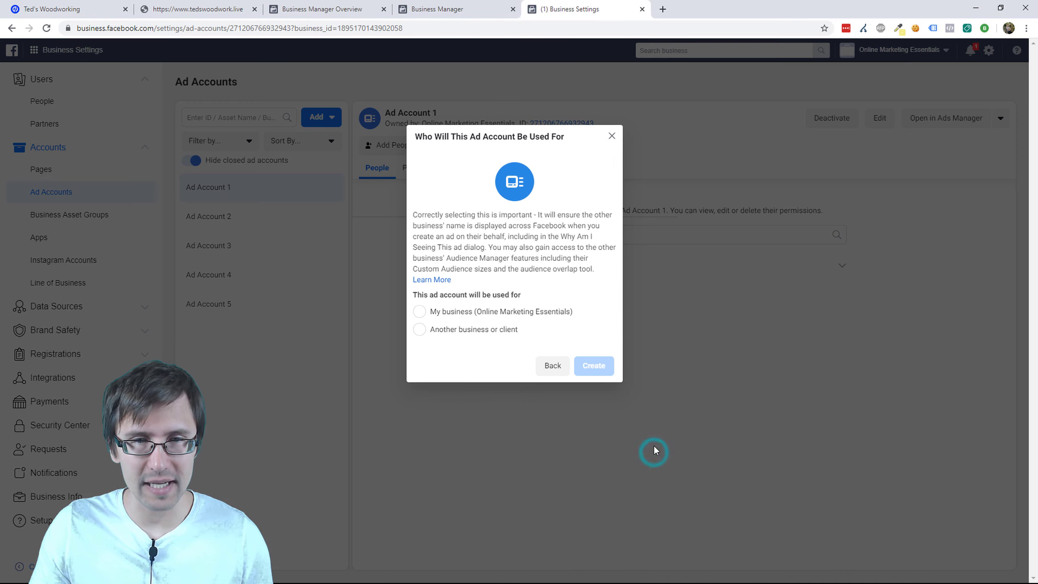
left_click(450, 313)
left_click(590, 367)
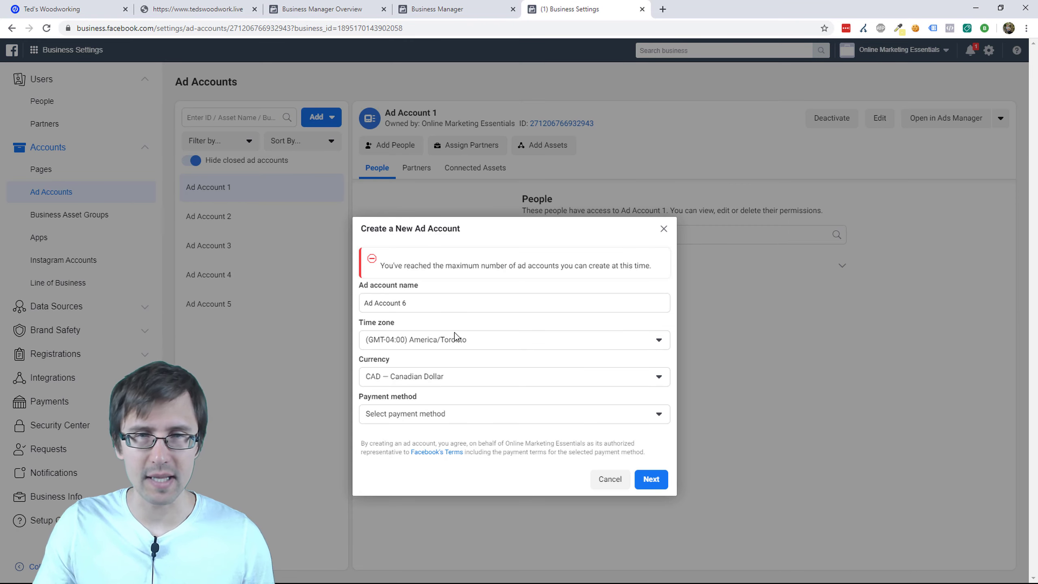
left_click(663, 229)
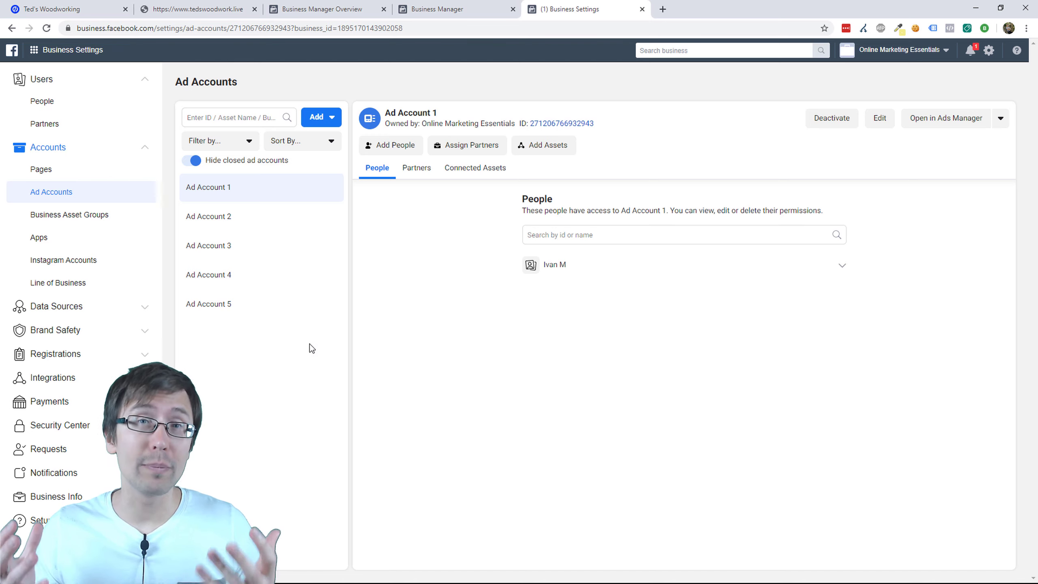
Step: From the business's Pages settings, start creating a new Brand or Product Page
left_click(48, 173)
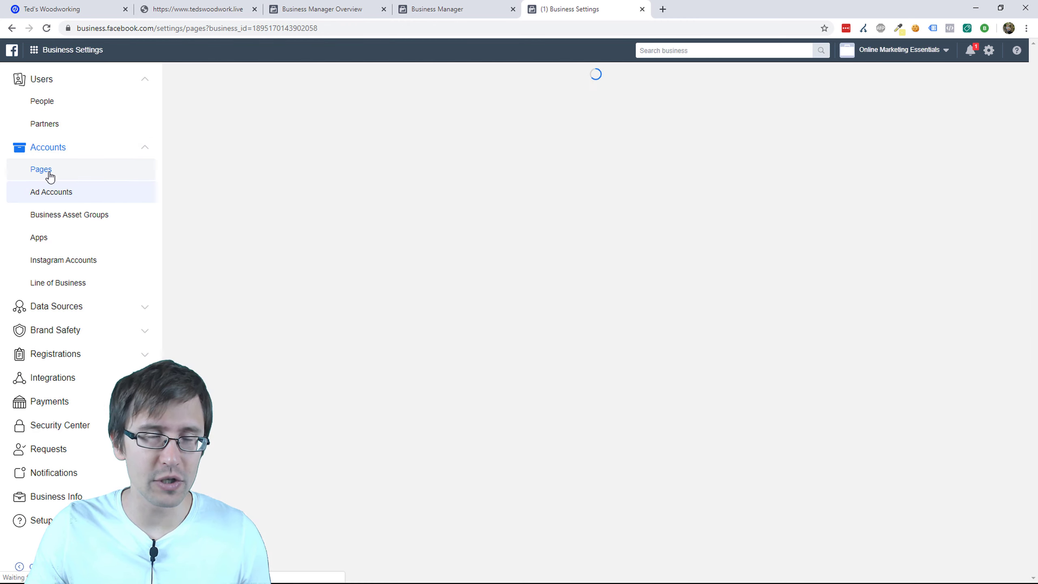
left_click(613, 327)
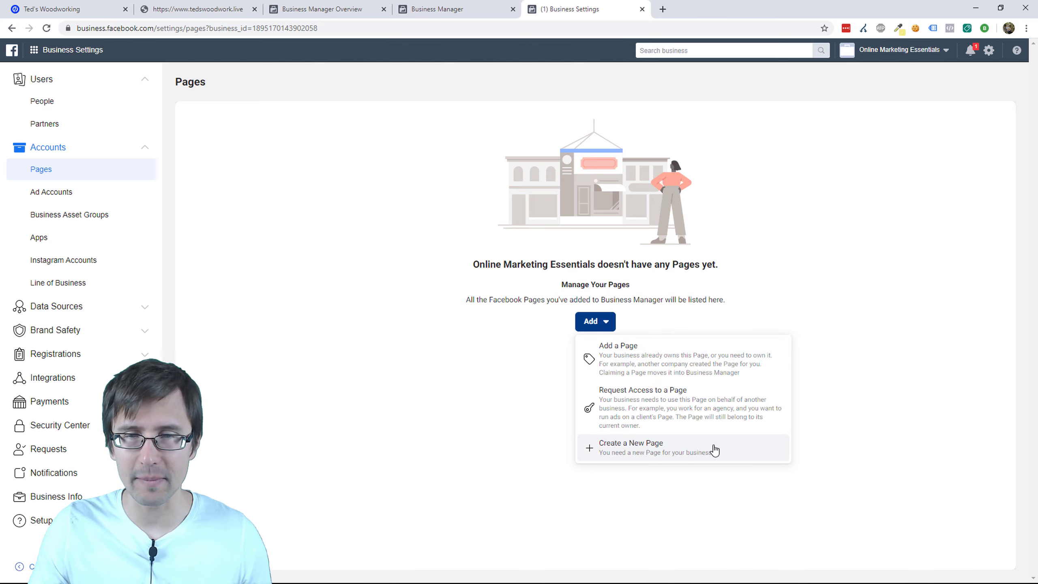
left_click(703, 453)
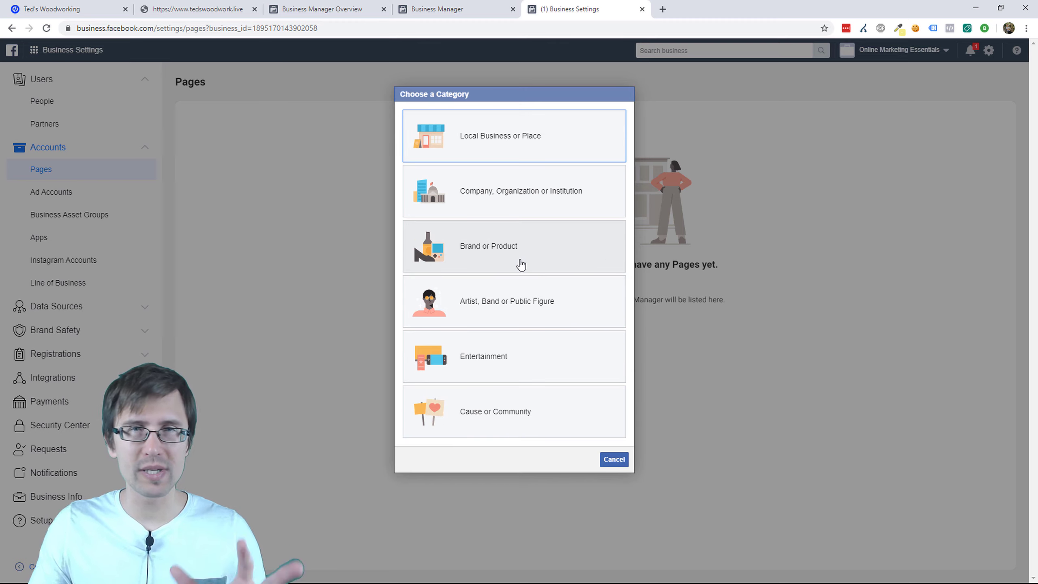
left_click(506, 248)
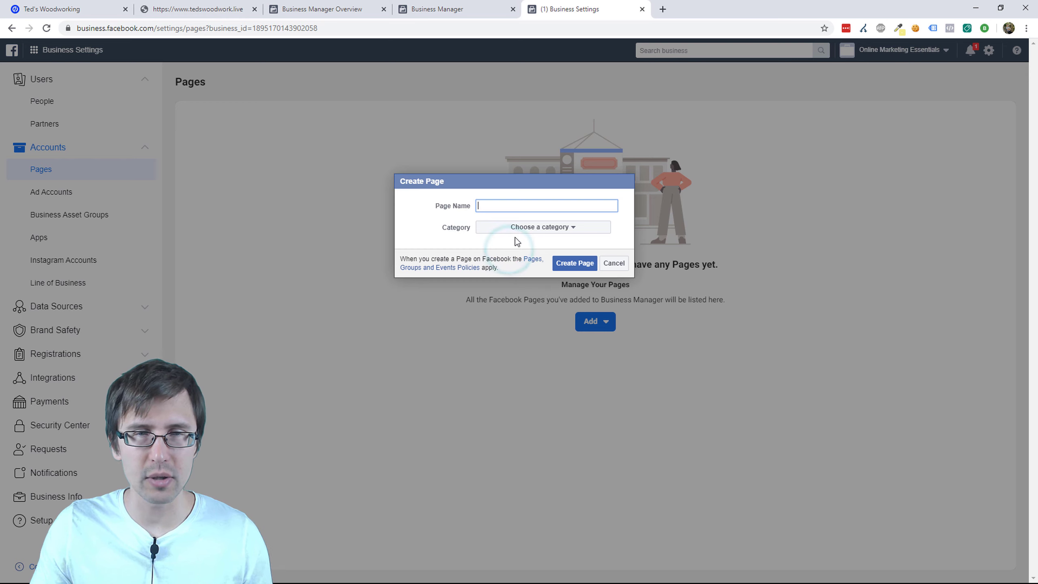
Step: Name the Page 'Teds woodworking extreme' with category Tools/Equipment and create it
left_click(502, 206)
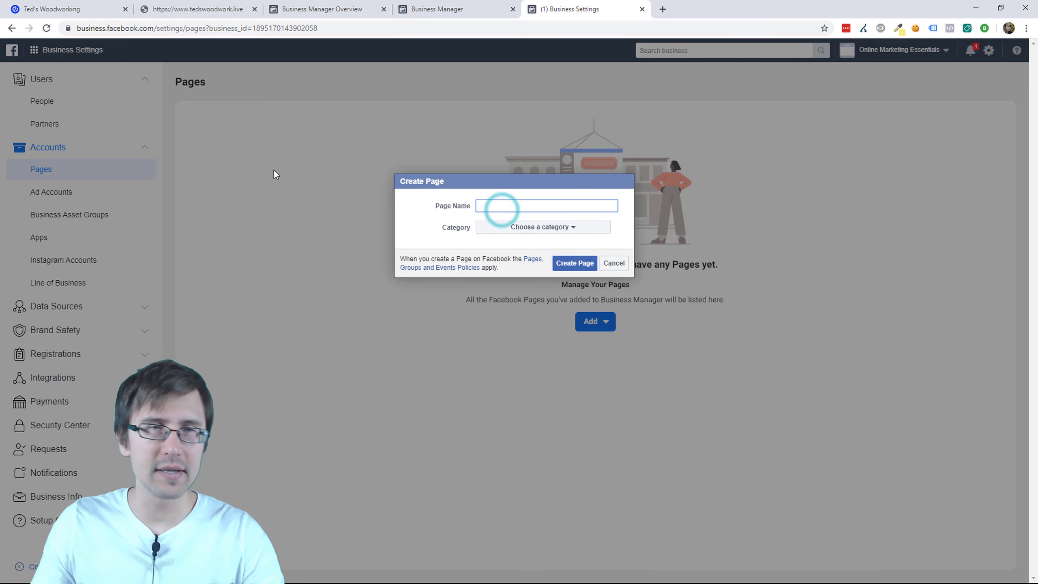
left_click(175, 9)
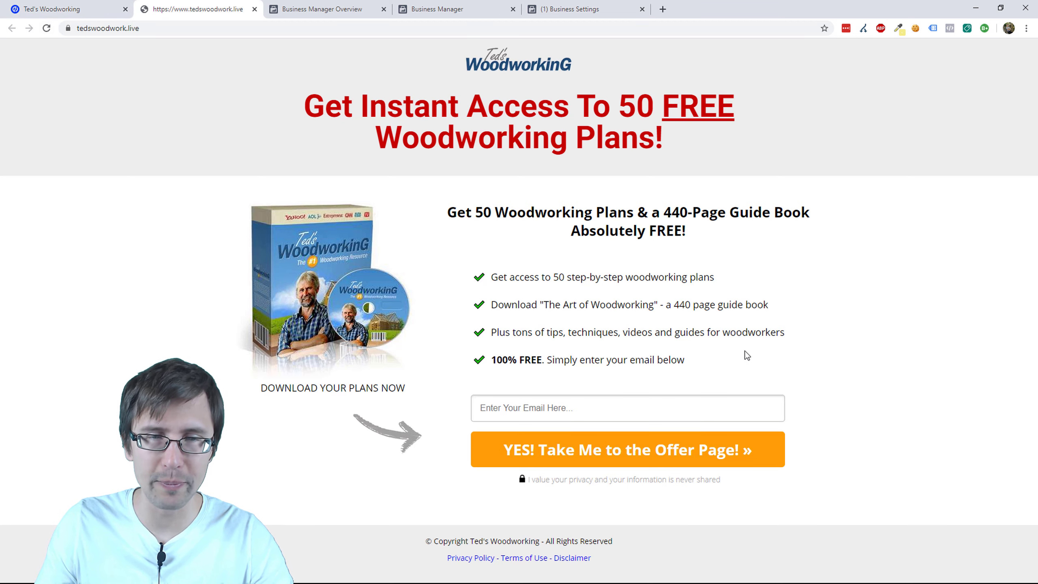
left_click(570, 9)
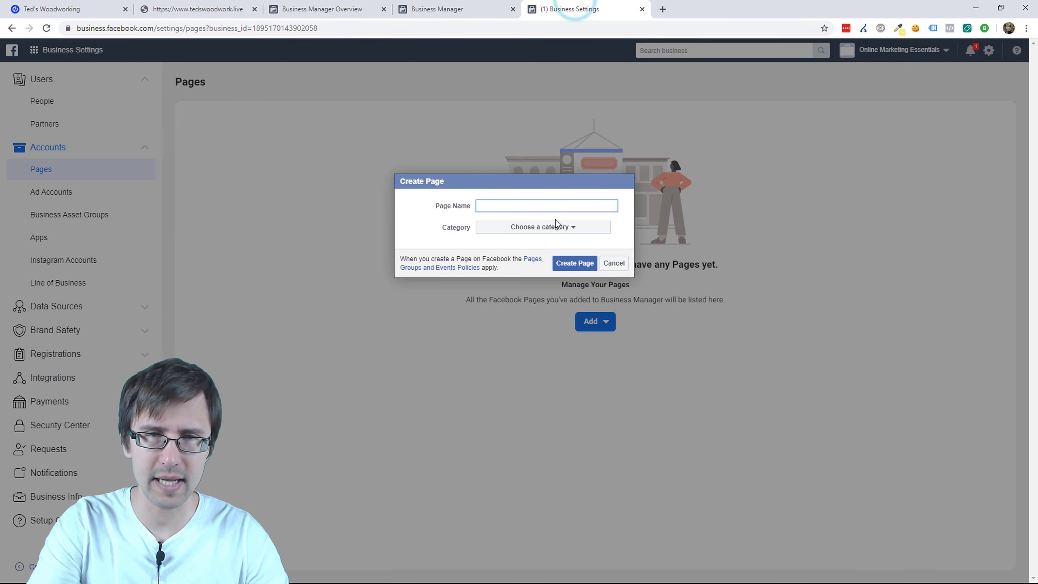
type("Teds woodworking extreme")
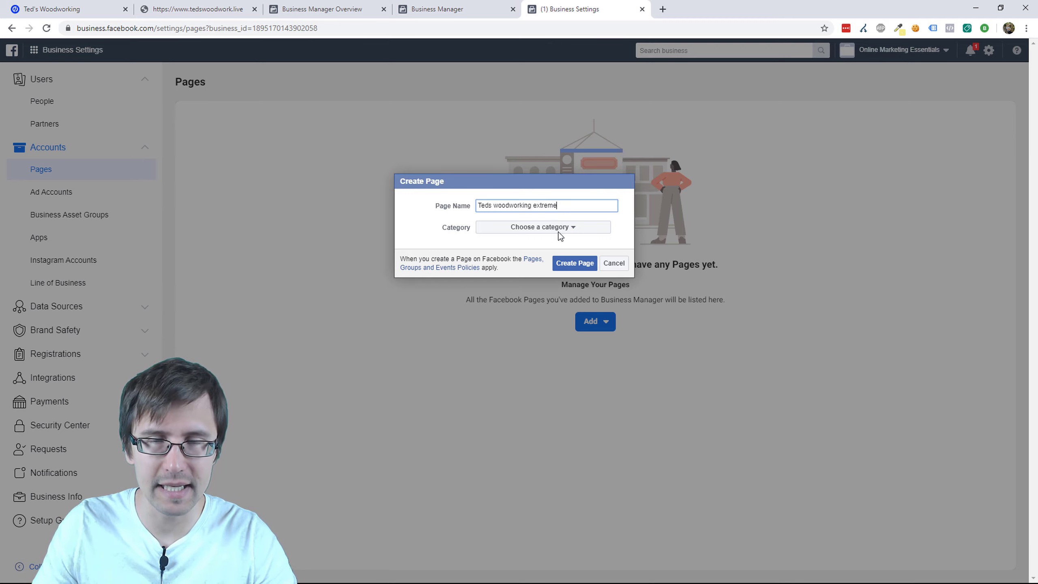
left_click(555, 227)
scroll(572, 385, "down", 2)
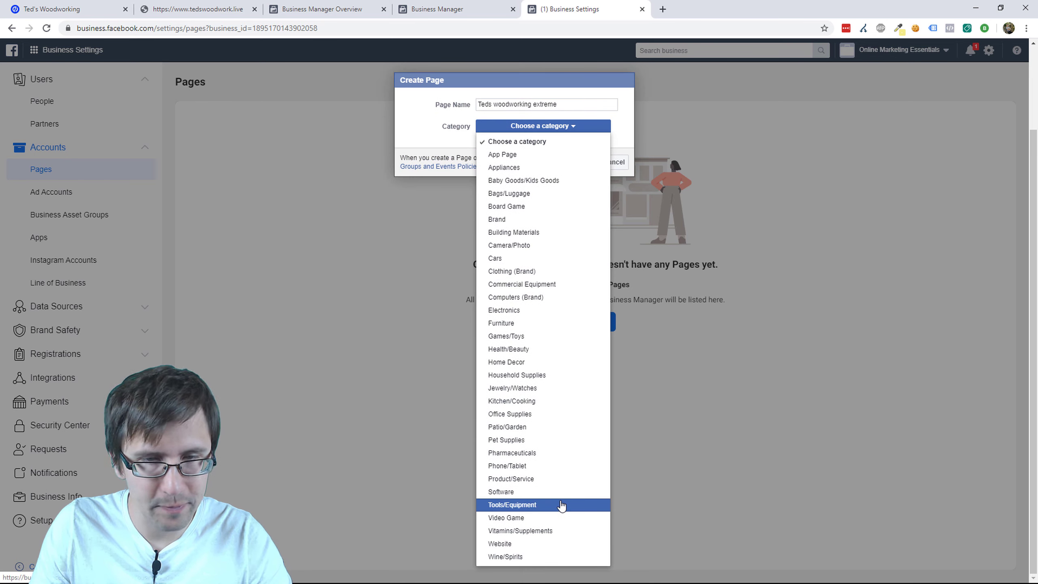
left_click(560, 505)
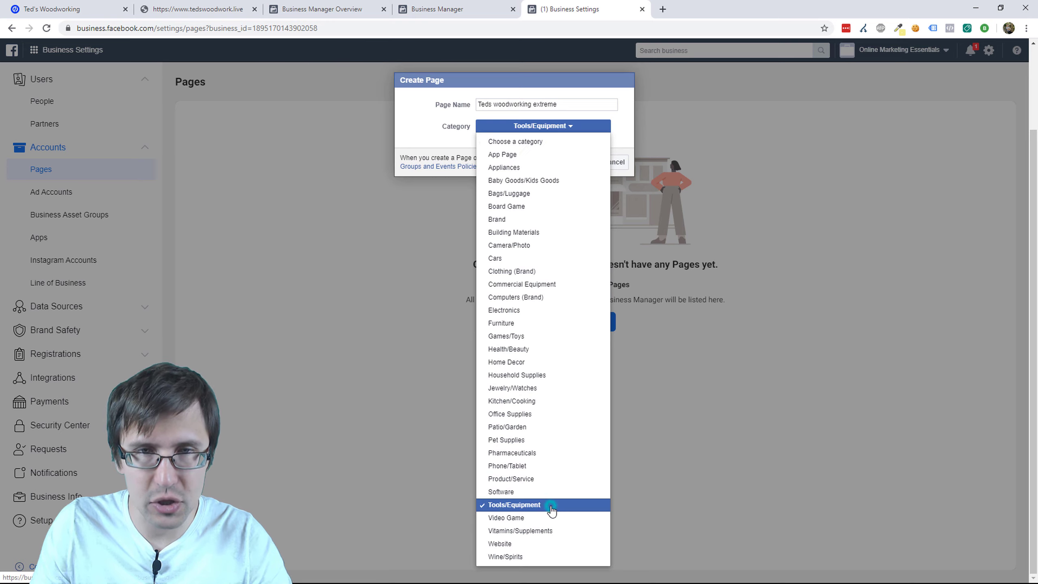
left_click(576, 264)
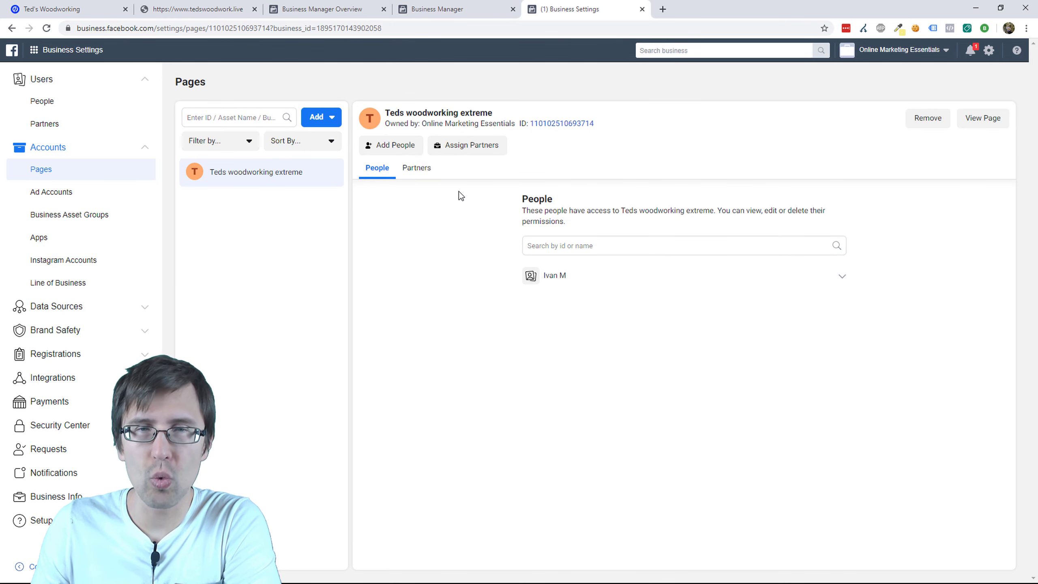
Step: View the Teds woodworking extreme Page on Facebook from Business Settings
left_click(992, 122)
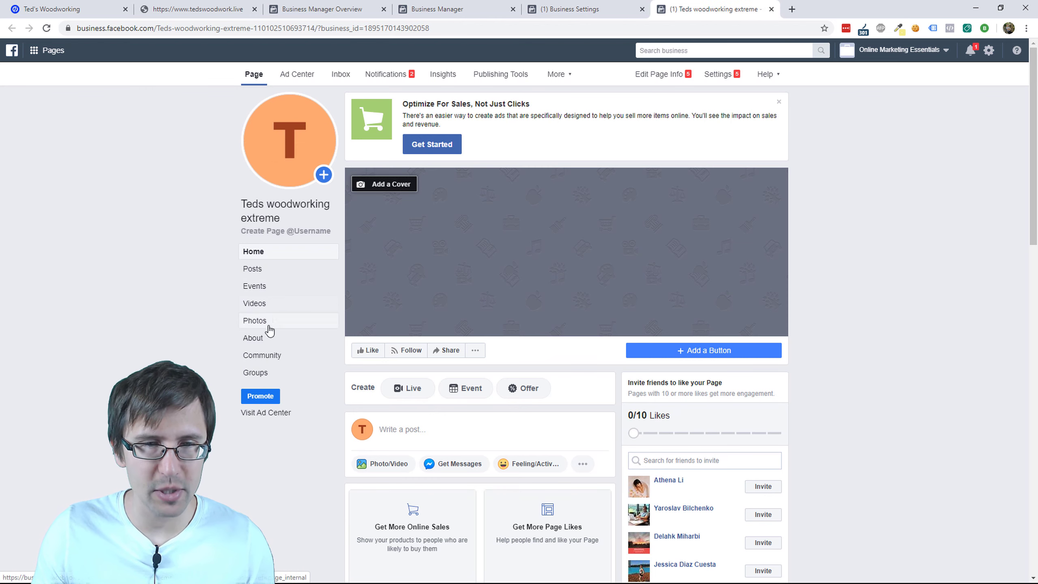
Step: Review the Page's About details, then go to its General settings
left_click(266, 338)
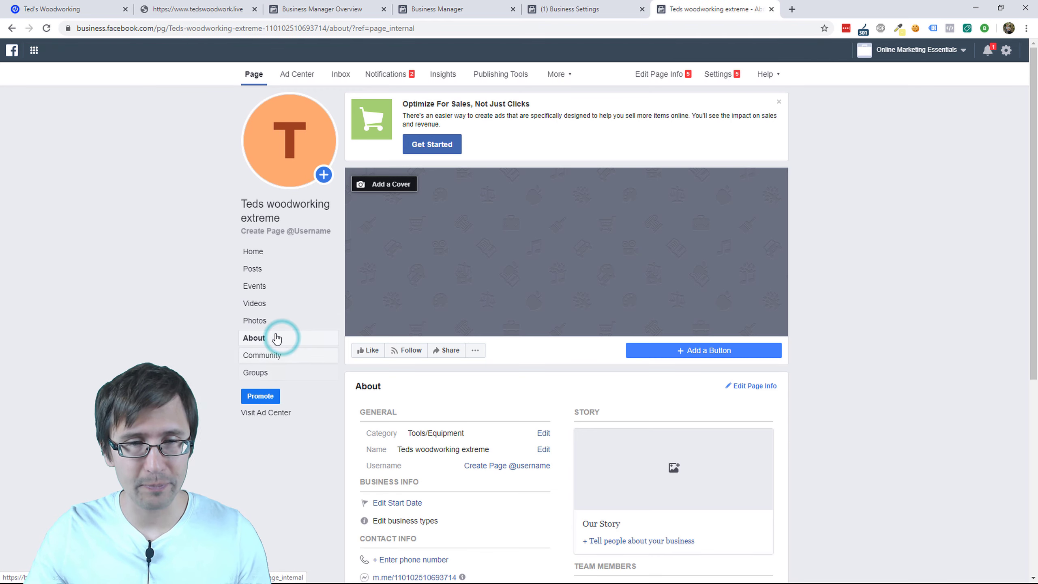
scroll(425, 359, "down", 4)
scroll(499, 233, "down", 4)
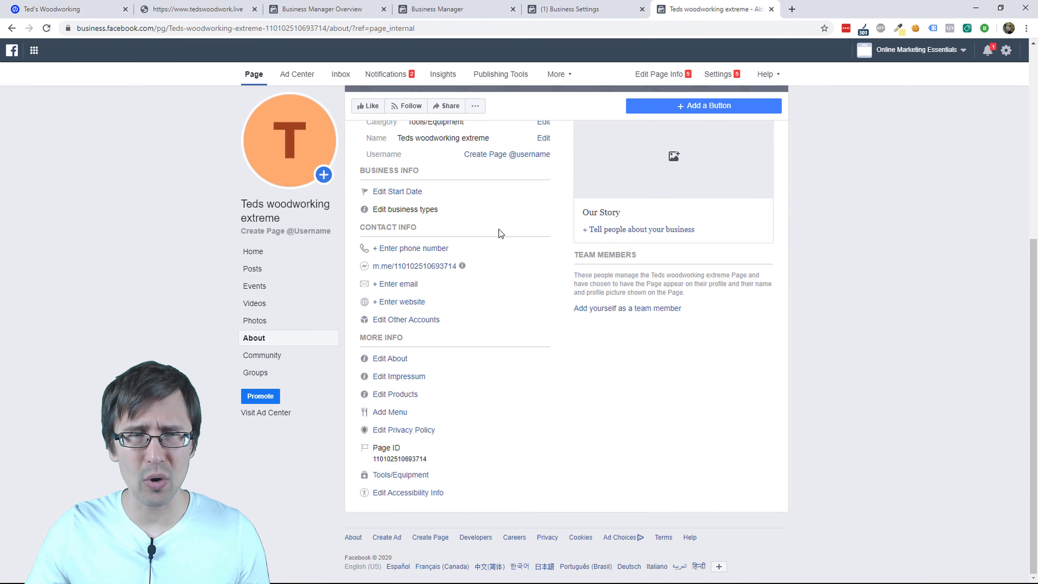
scroll(401, 441, "up", 5)
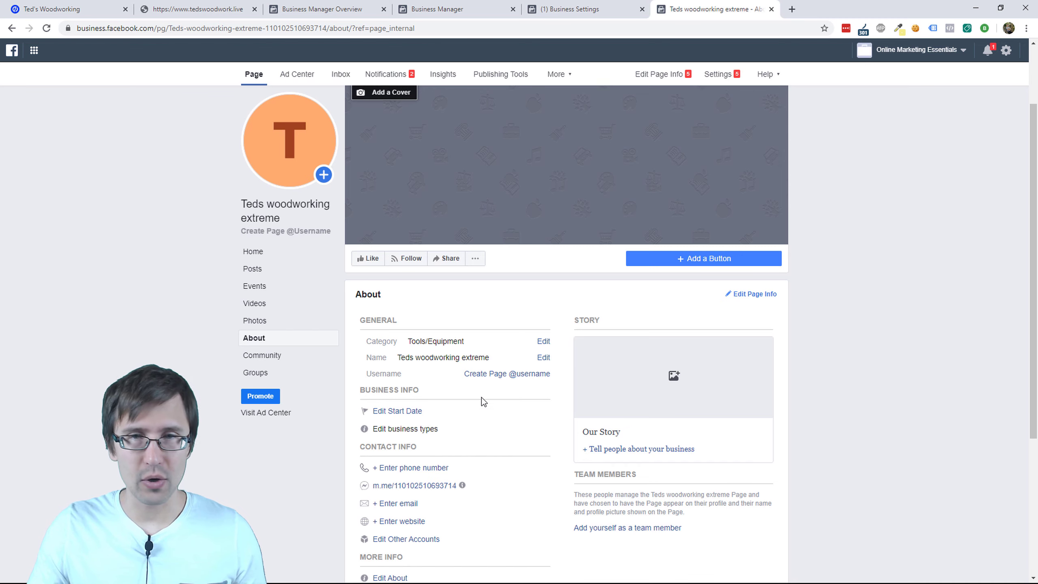
scroll(482, 397, "up", 1)
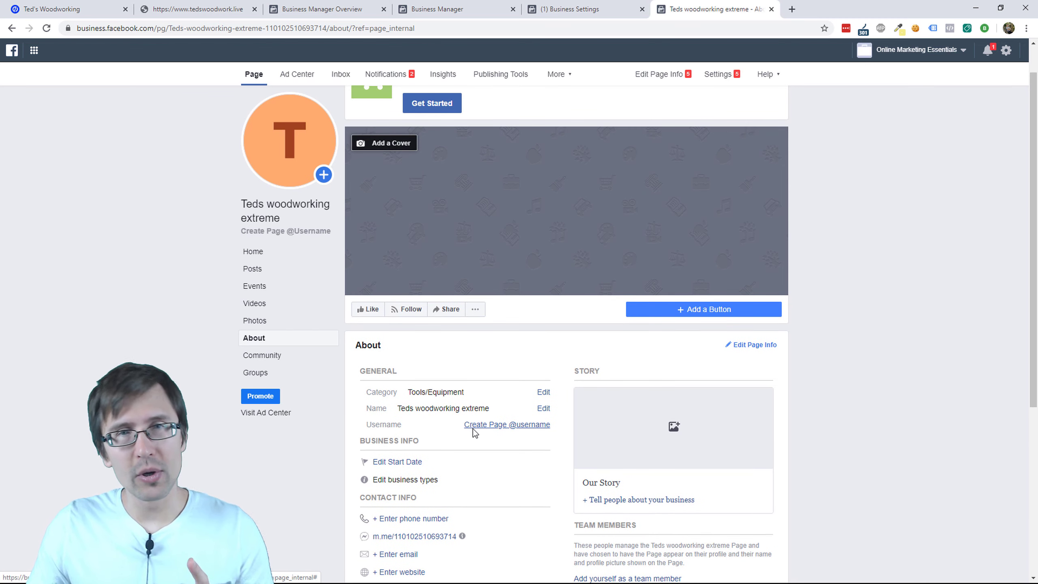
left_click(718, 75)
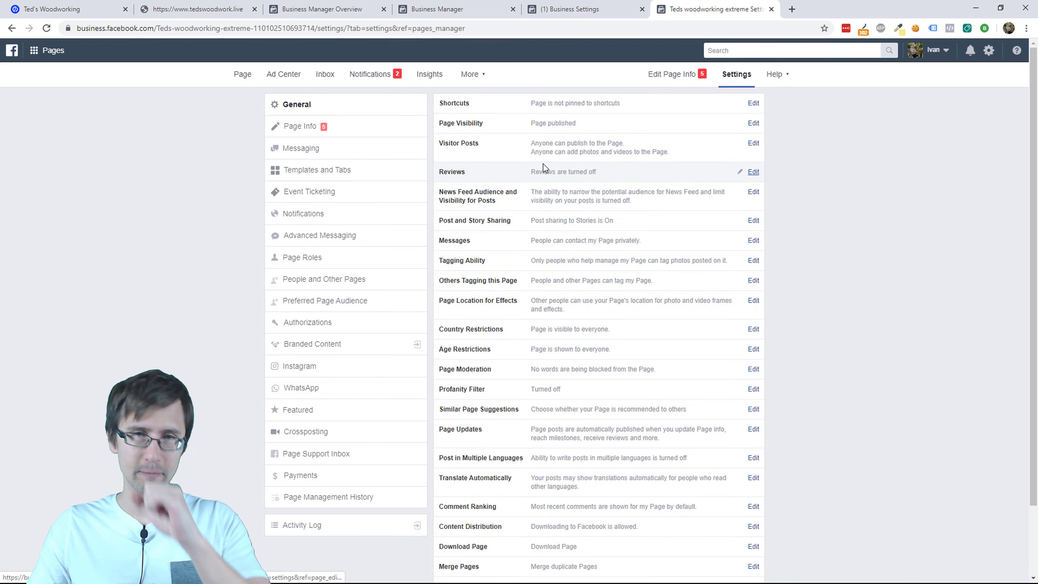
Step: Confirm under Page Visibility that the Page is published, then close the settings tab
left_click(597, 122)
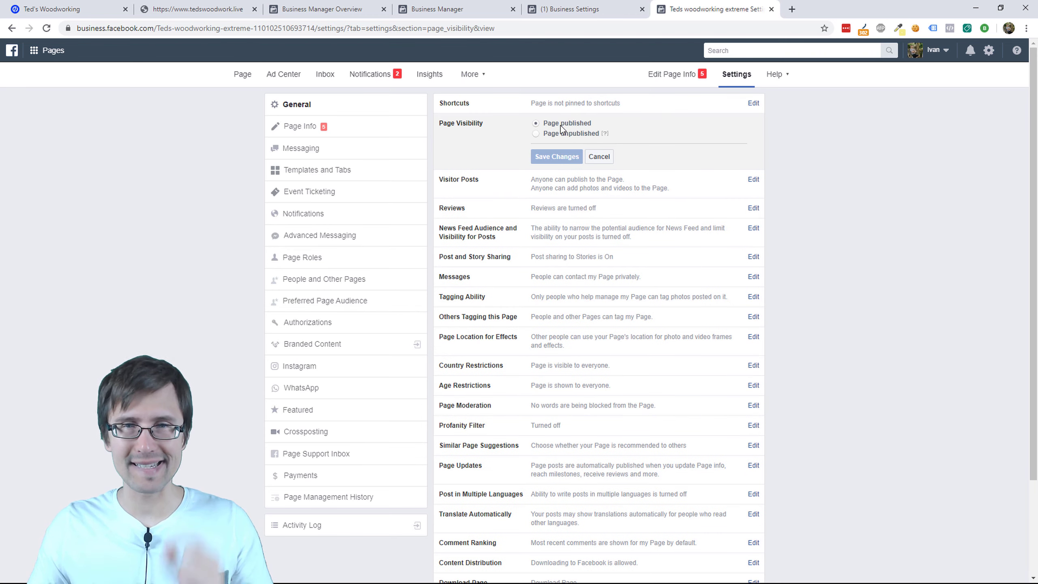
left_click_drag(560, 125, 576, 123)
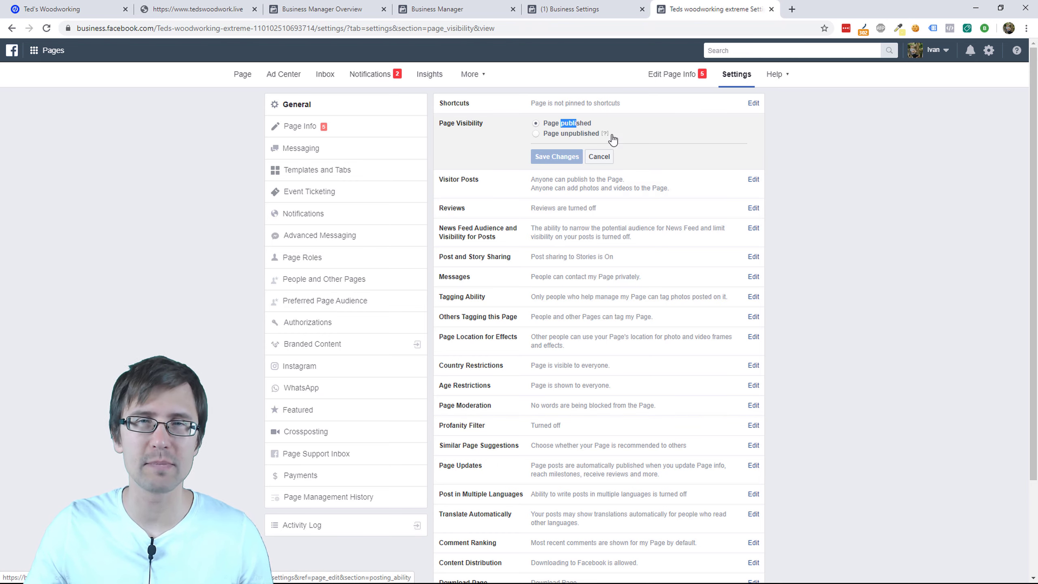
left_click(771, 9)
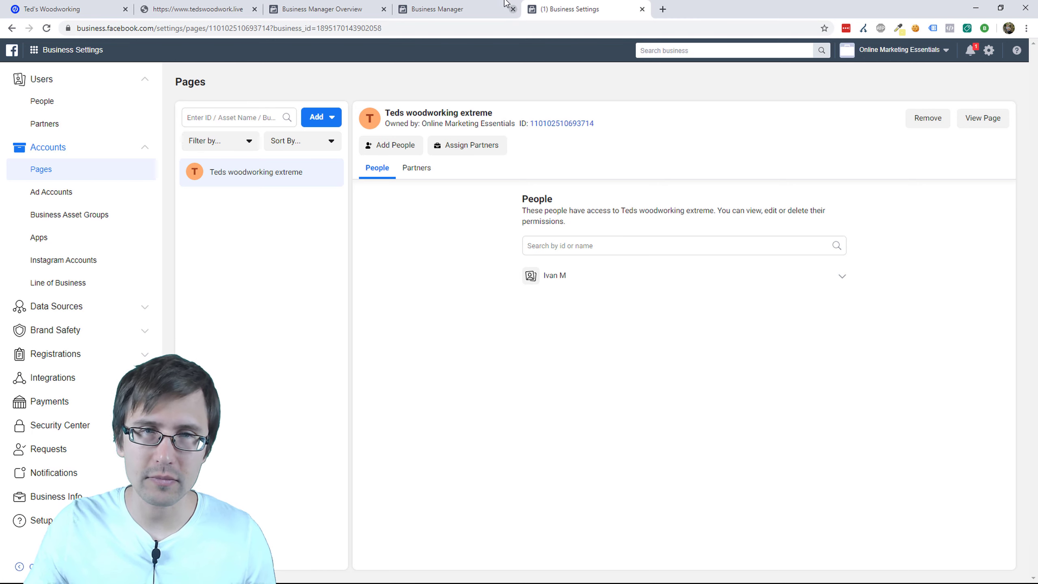
Step: Close the Business Settings tab and go to Ads Manager through the Business Manager menu
left_click(490, 8)
left_click(571, 9)
left_click(641, 9)
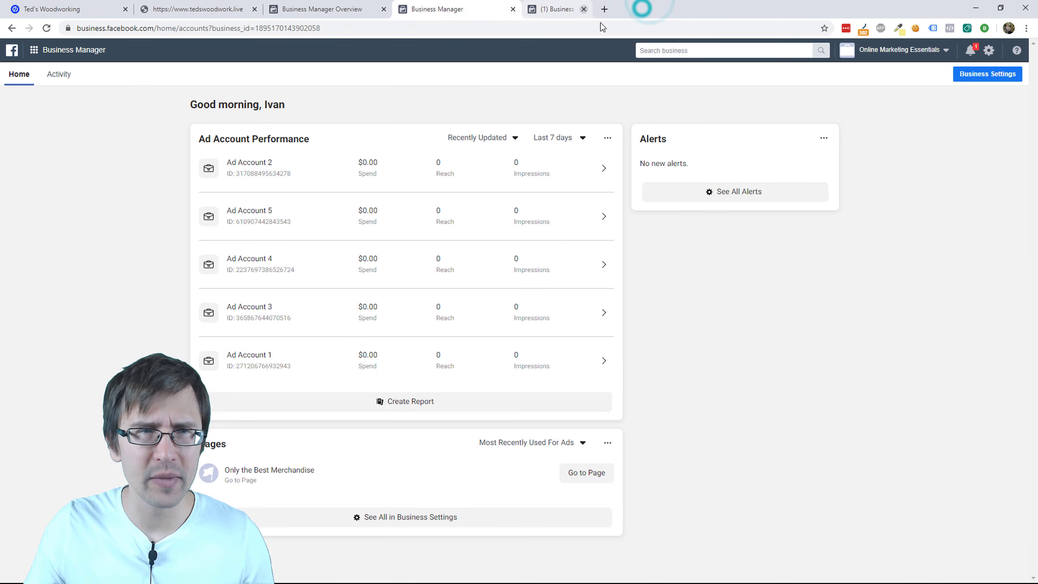
left_click(46, 52)
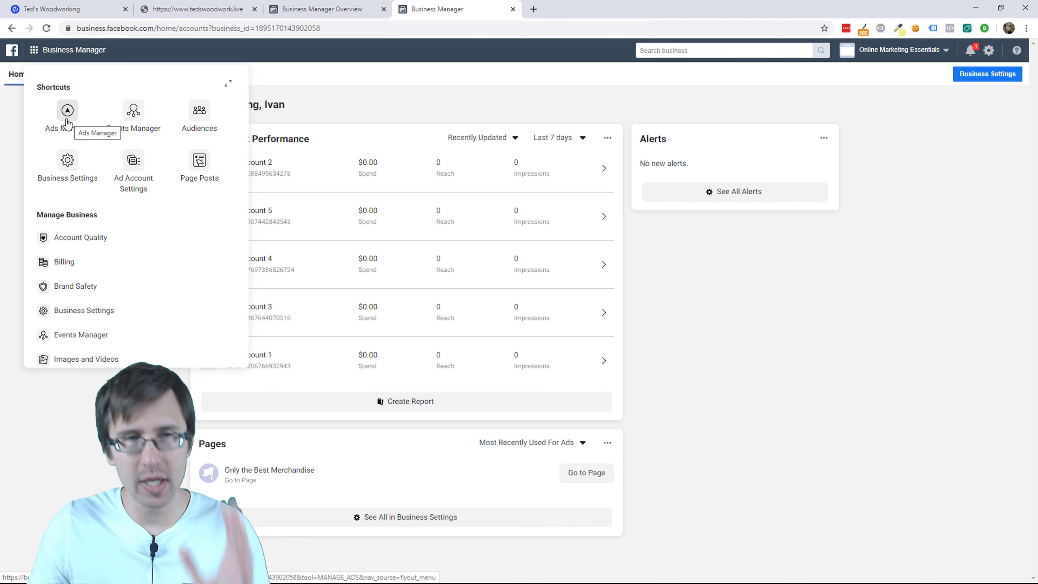
left_click(64, 112)
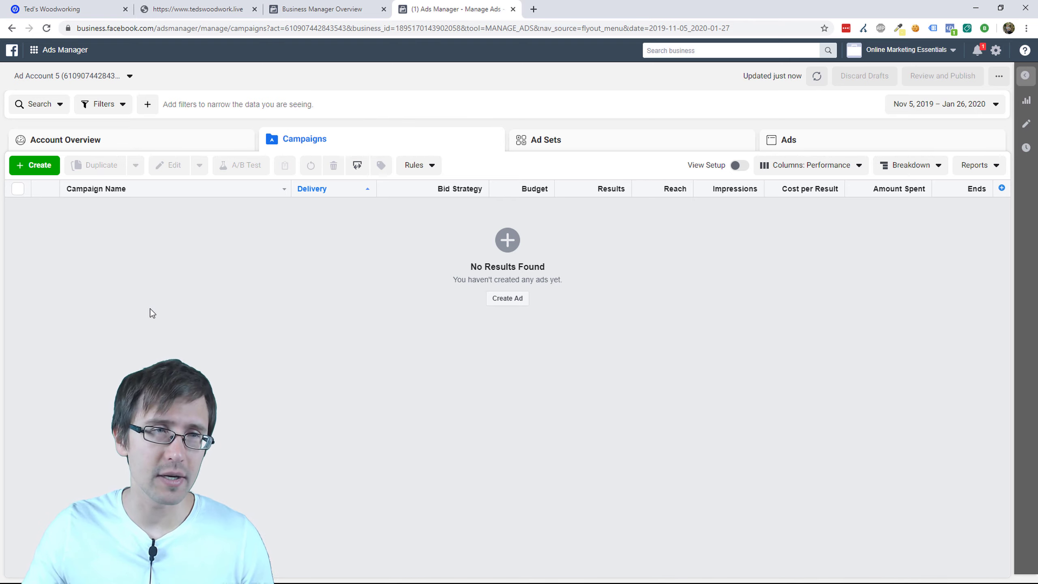
Step: Open the Quick Creation form for a new campaign from Ad Account 5's Campaigns tab
left_click(34, 170)
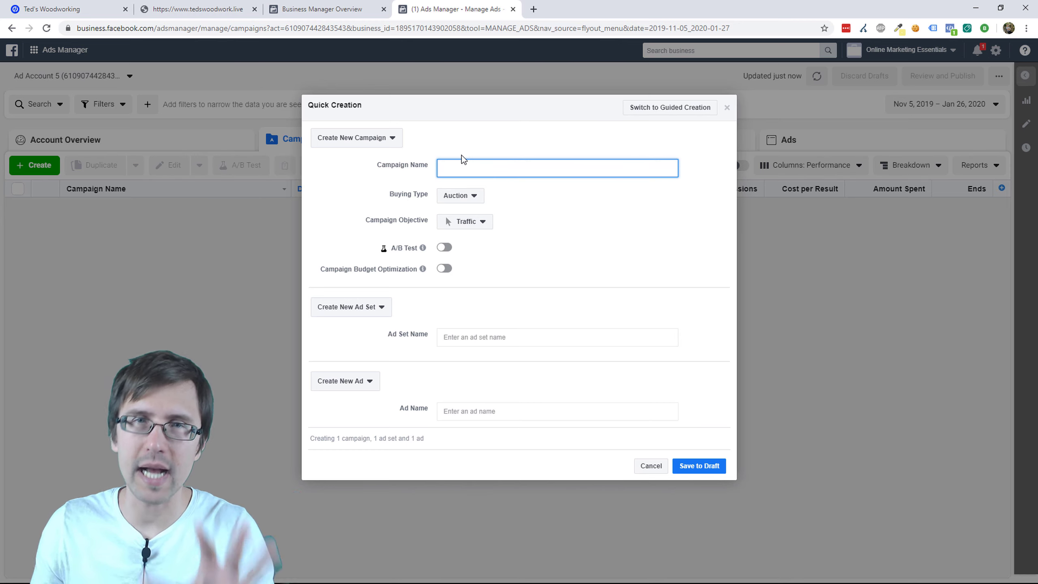
Step: Name the campaign 'Teds woodworking', keeping Auction buying and the Traffic objective
left_click(454, 169)
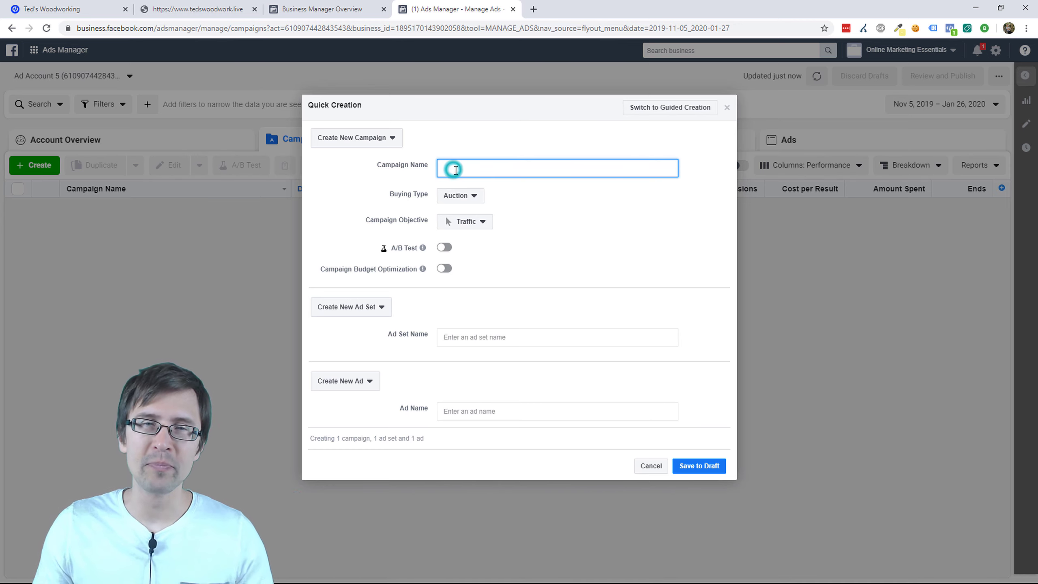
type("Ted")
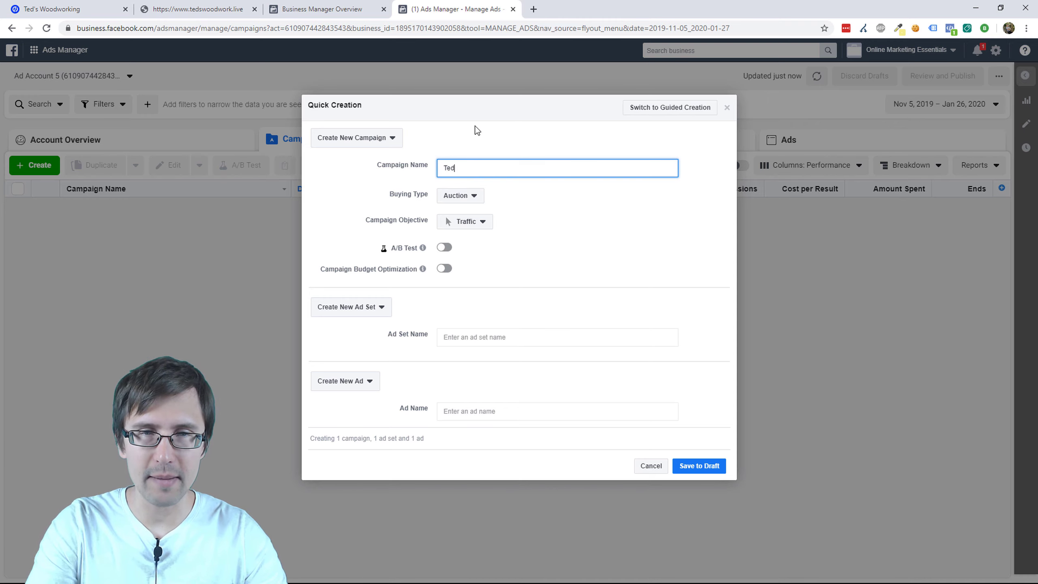
type("s woodworking")
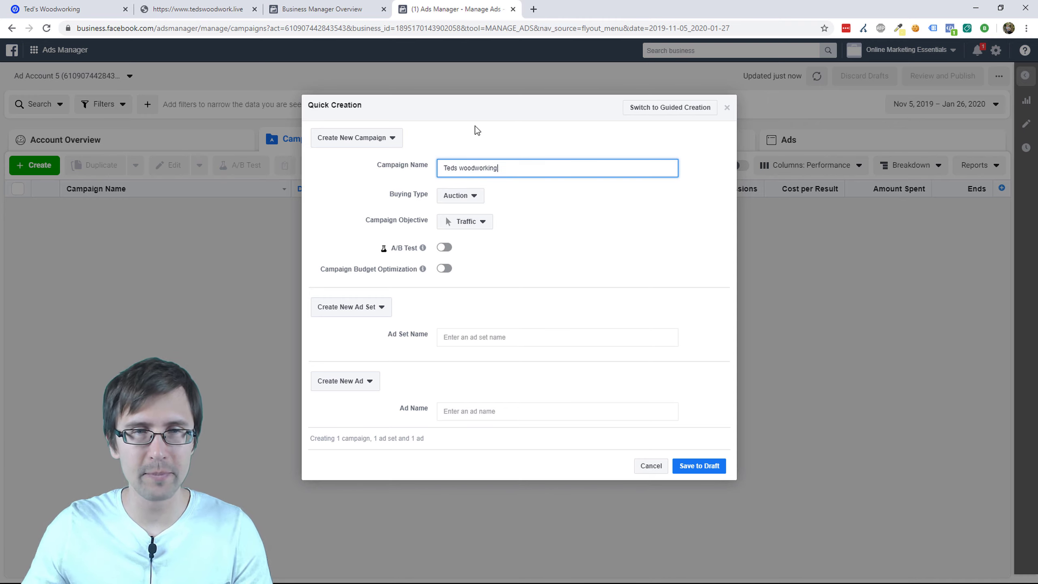
left_click(460, 200)
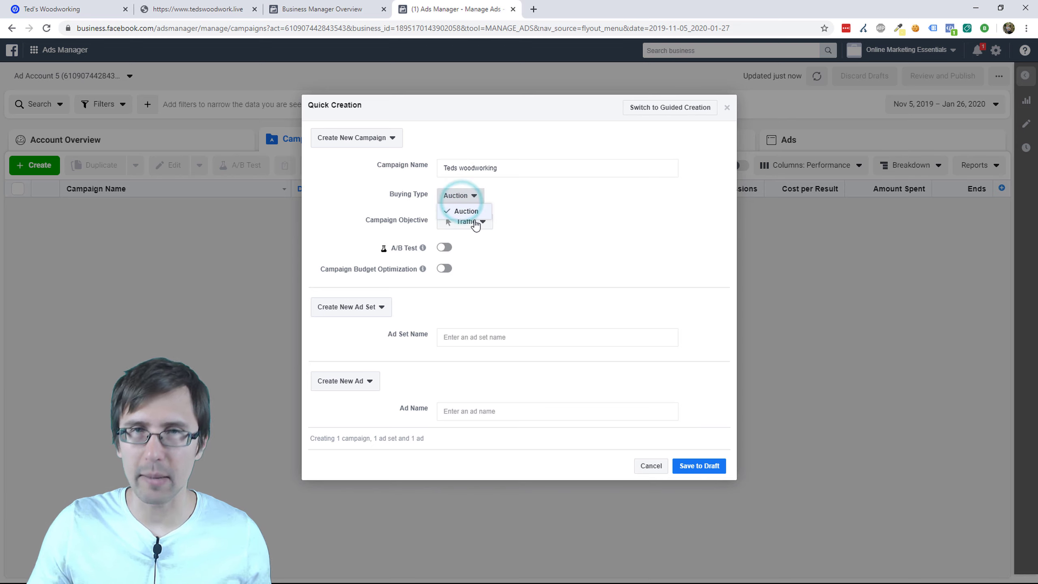
left_click(512, 191)
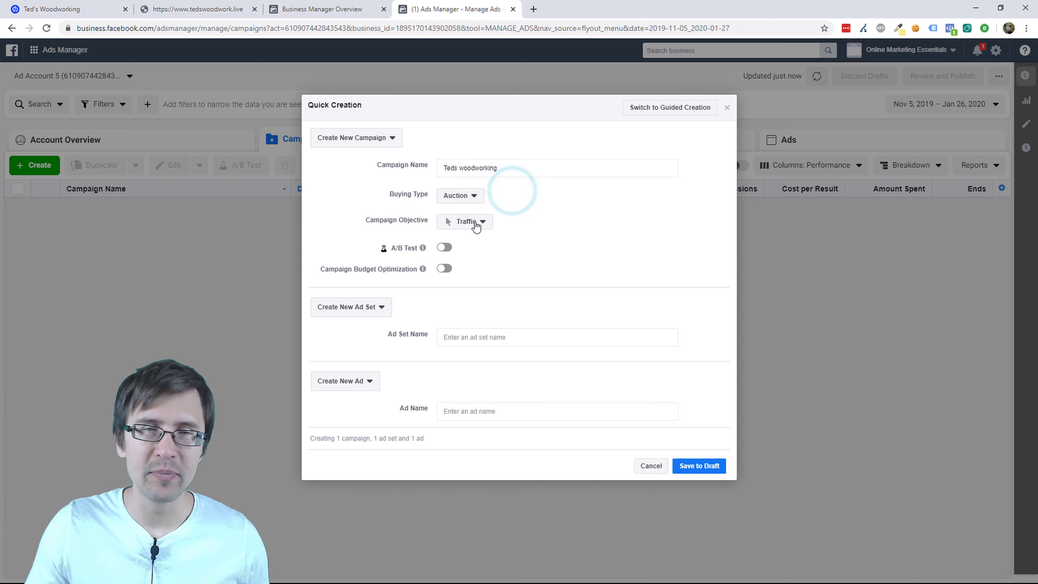
left_click(483, 221)
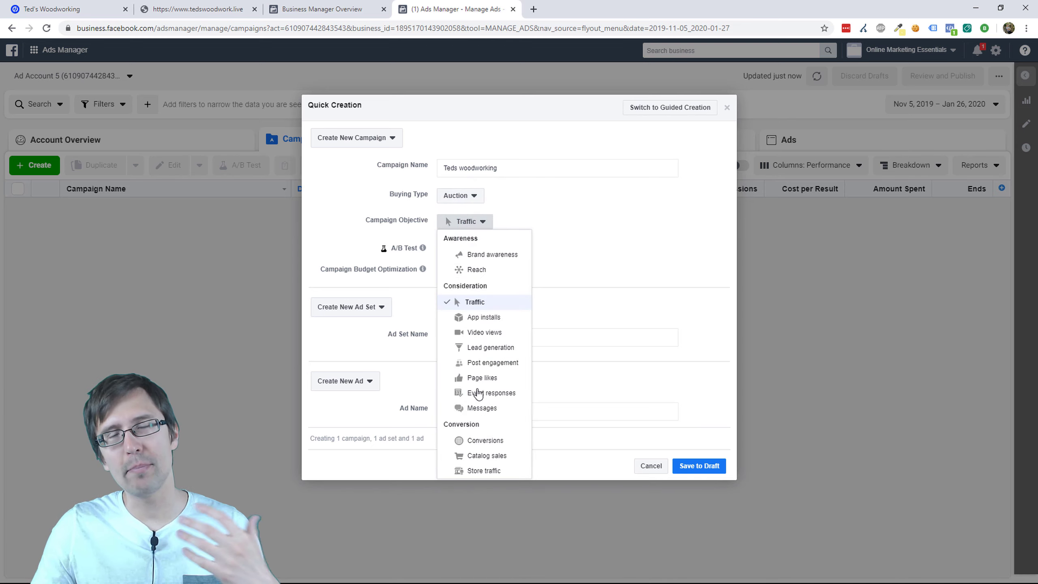
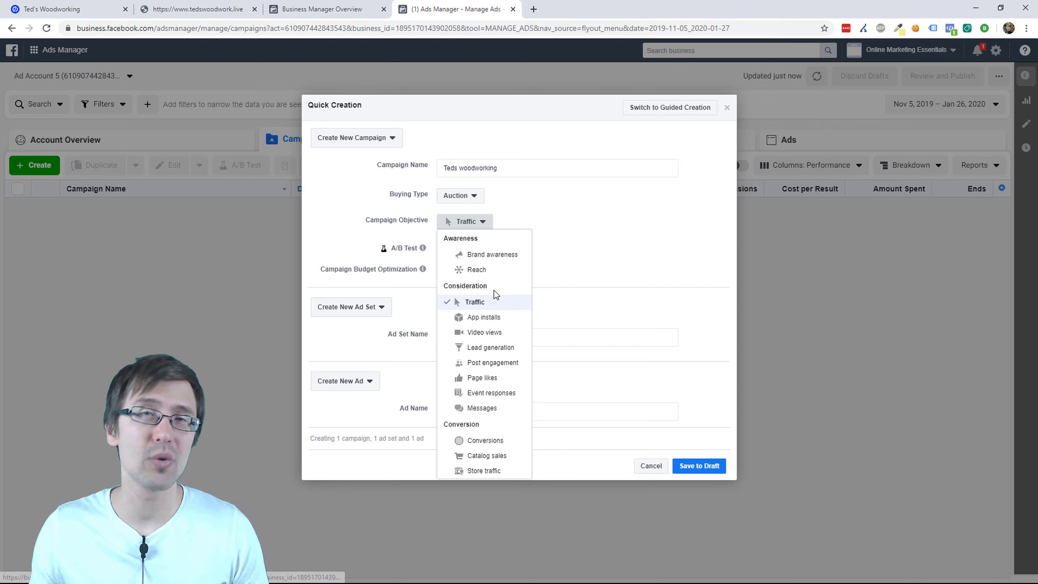
Step: Save the Teds woodworking Traffic campaign as a draft with Campaign Budget Optimization off
left_click(488, 302)
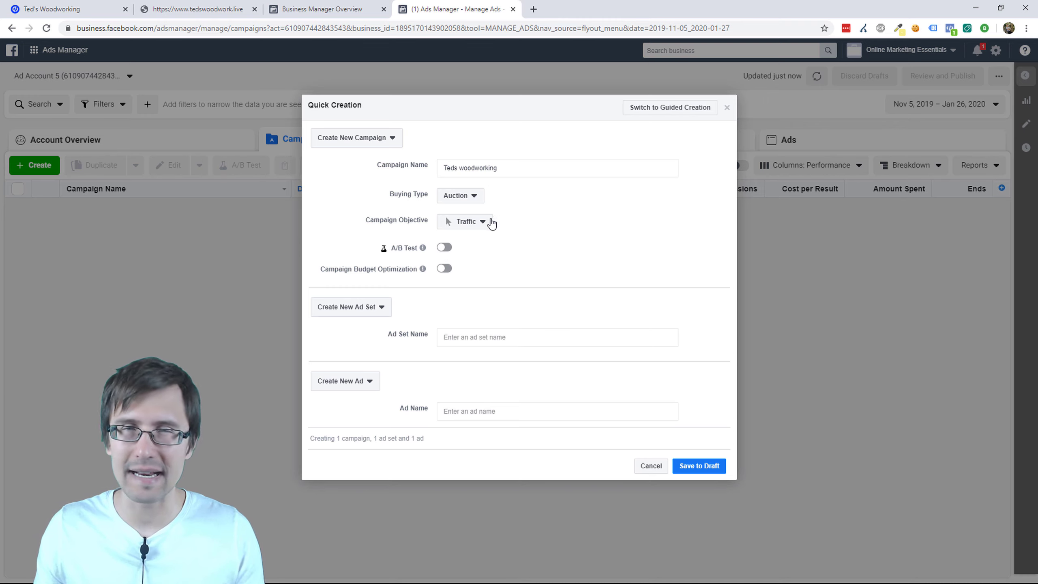
left_click(446, 269)
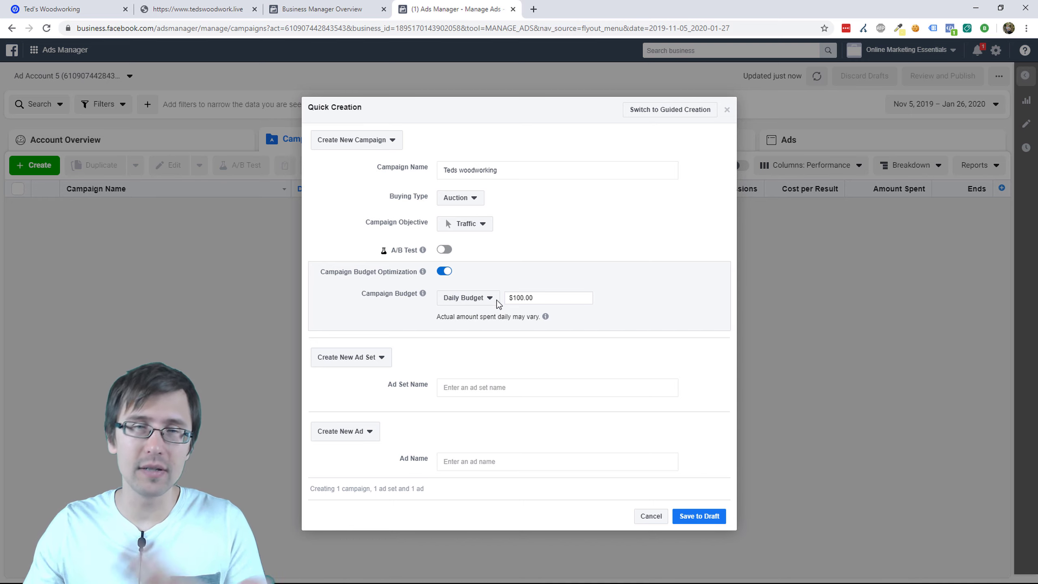
left_click(445, 271)
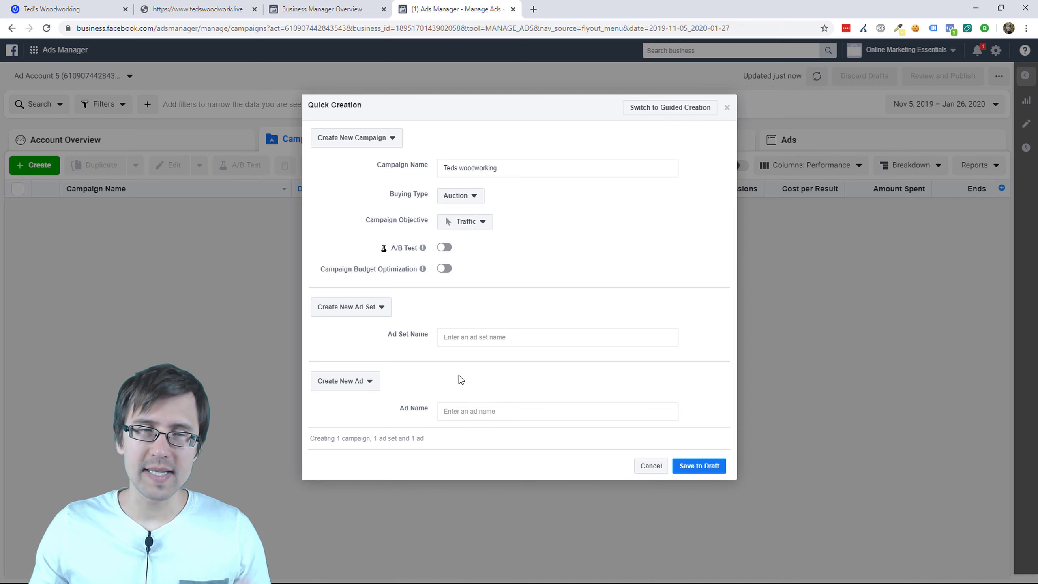
left_click(699, 465)
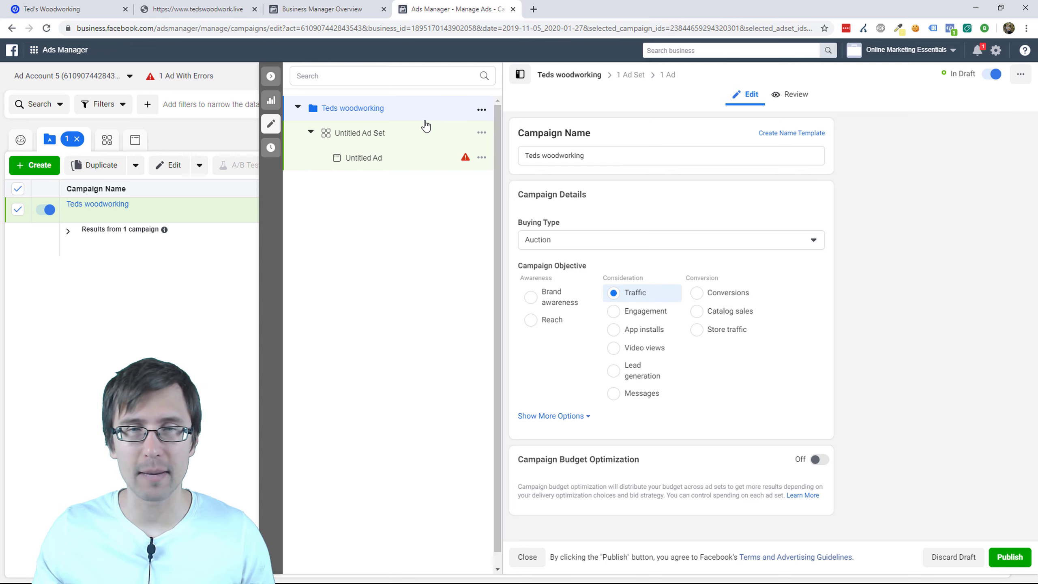
Step: Keep Auction as the buying type and reveal more campaign options
left_click(566, 242)
left_click(600, 200)
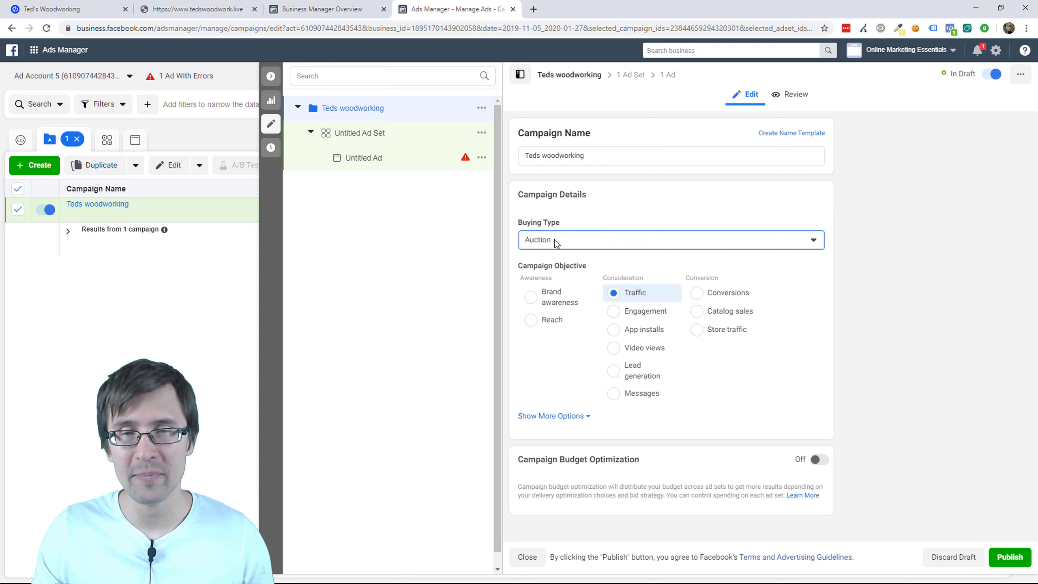
left_click(555, 415)
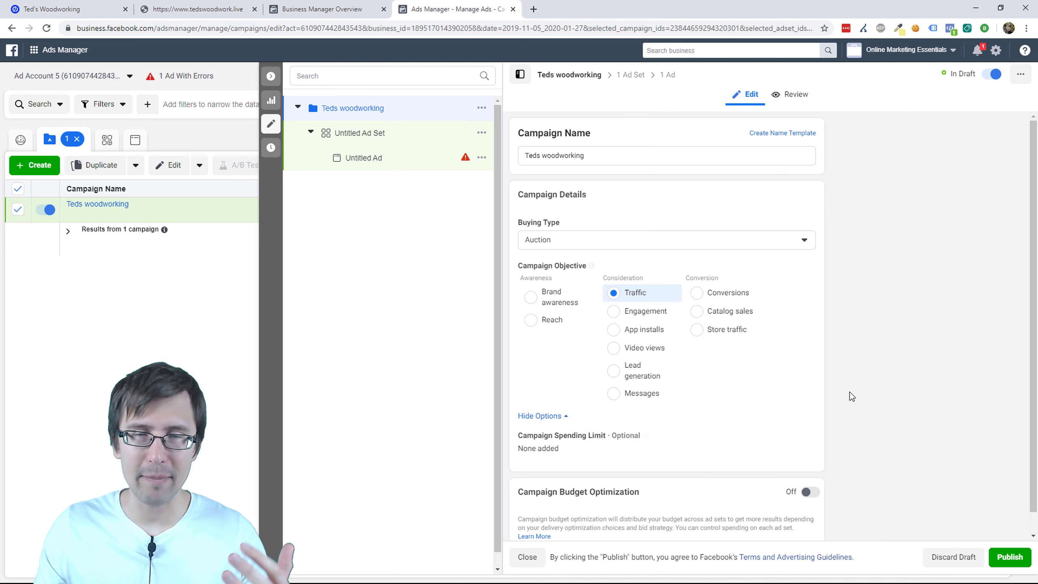
scroll(819, 452, "down", 1)
Step: Try a campaign spending limit, then leave the campaign without one
left_click(802, 415)
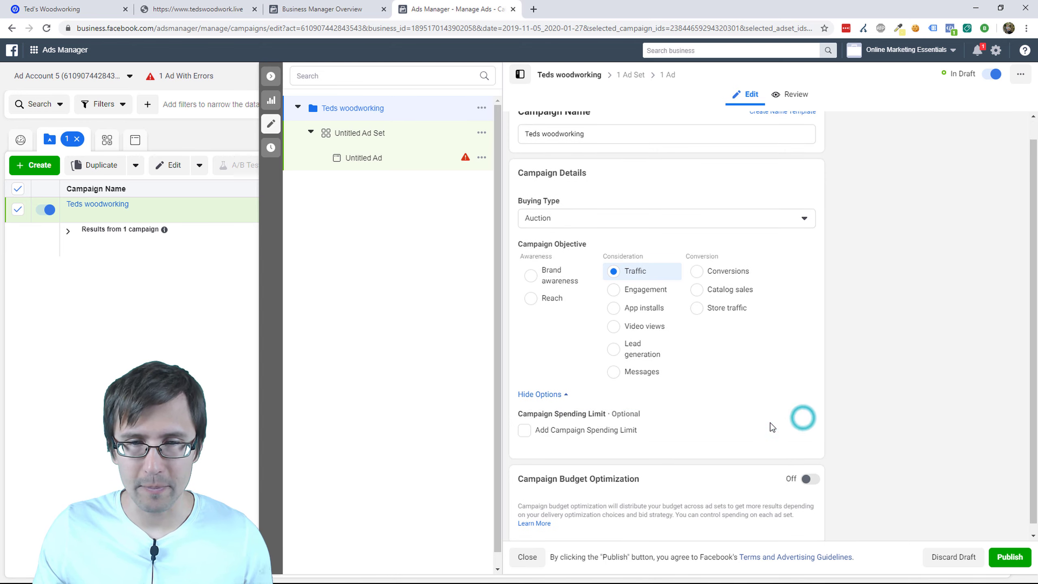
left_click(590, 430)
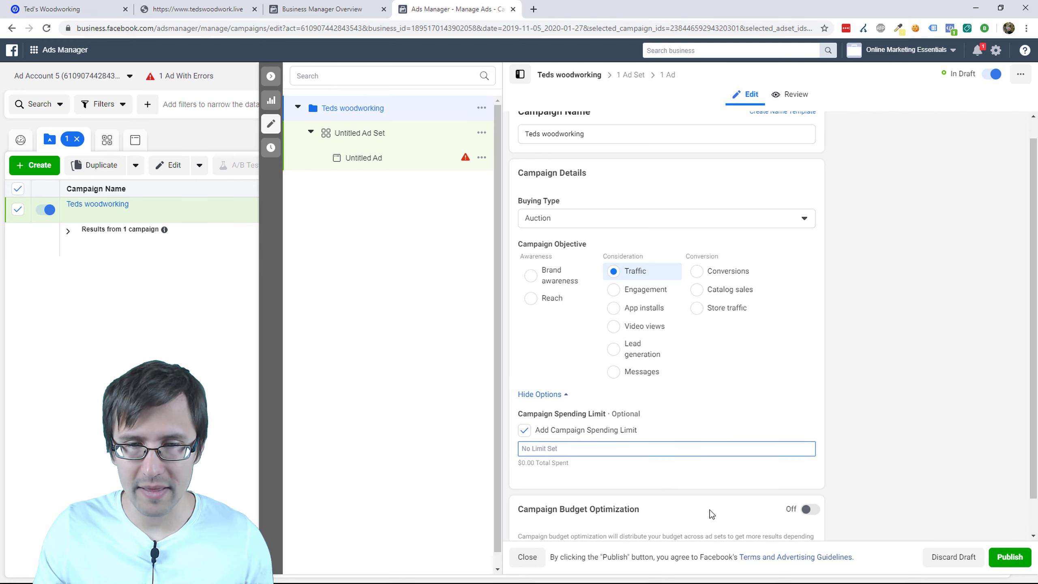
scroll(709, 509, "down", 2)
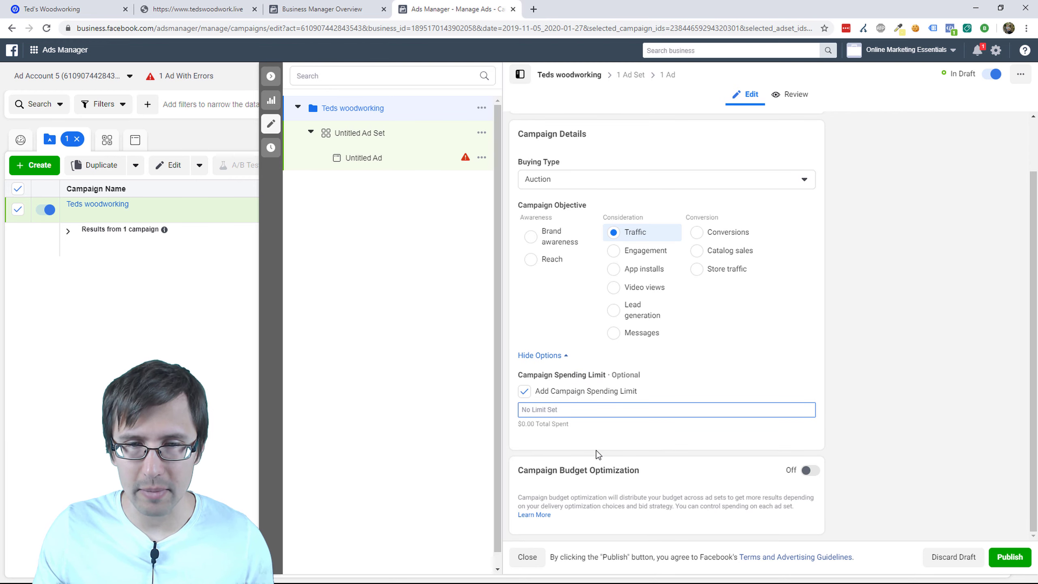
left_click(526, 395)
mouse_move(646, 407)
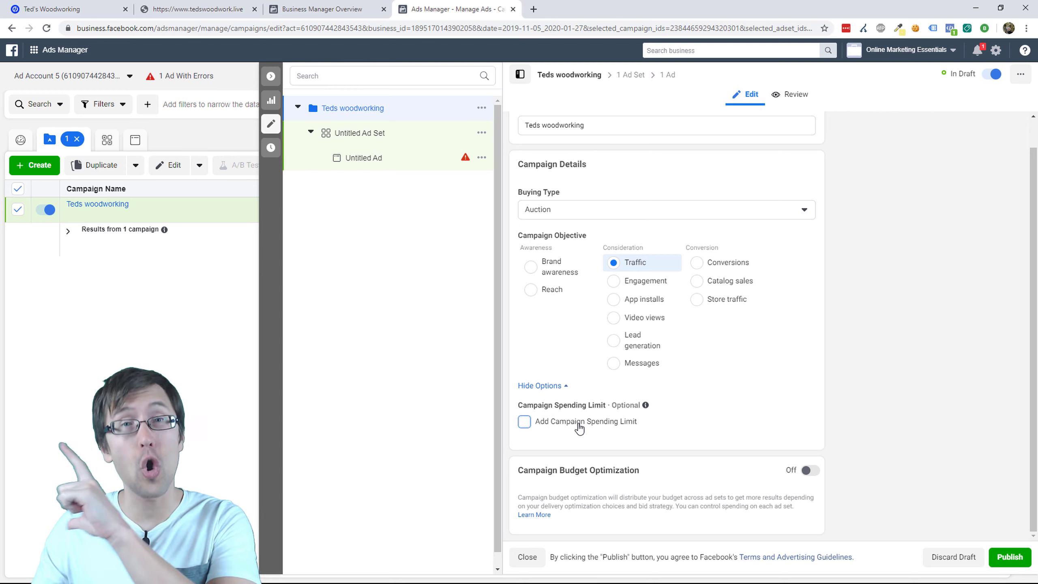
left_click(525, 422)
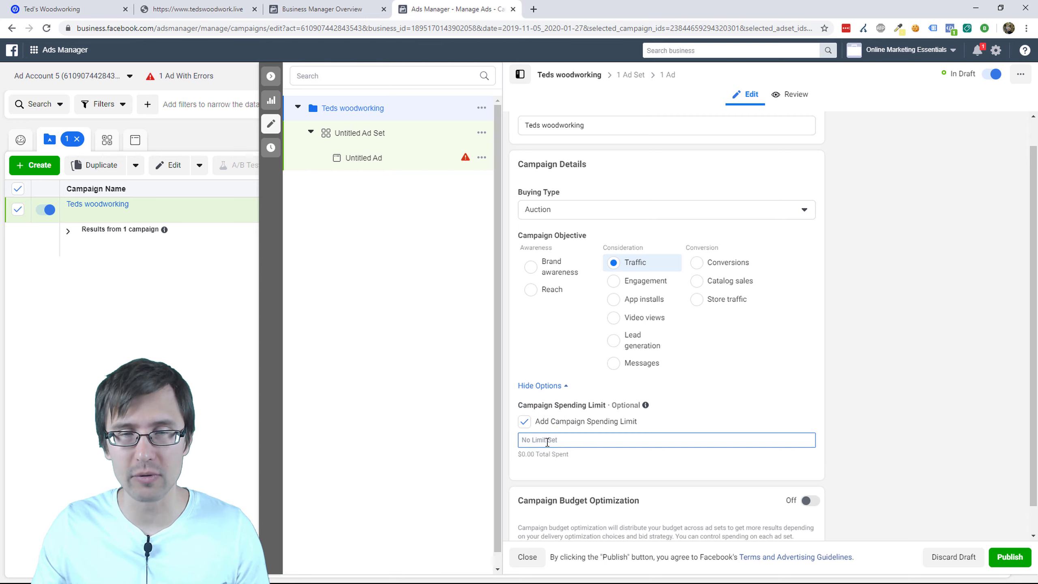
left_click(524, 422)
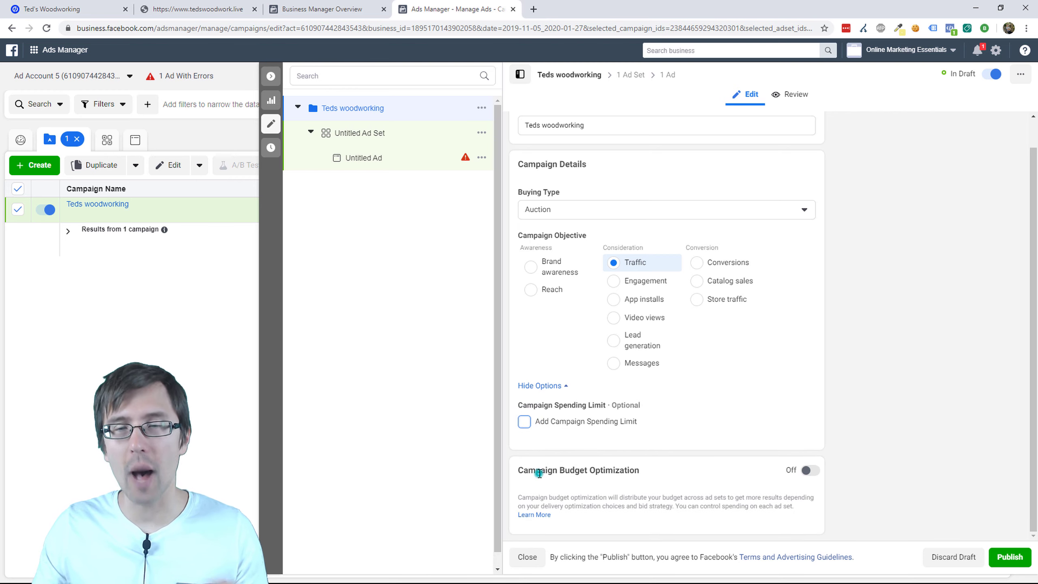
Step: Close the campaign edit panel to return to the Campaigns table
left_click_drag(539, 473, 630, 471)
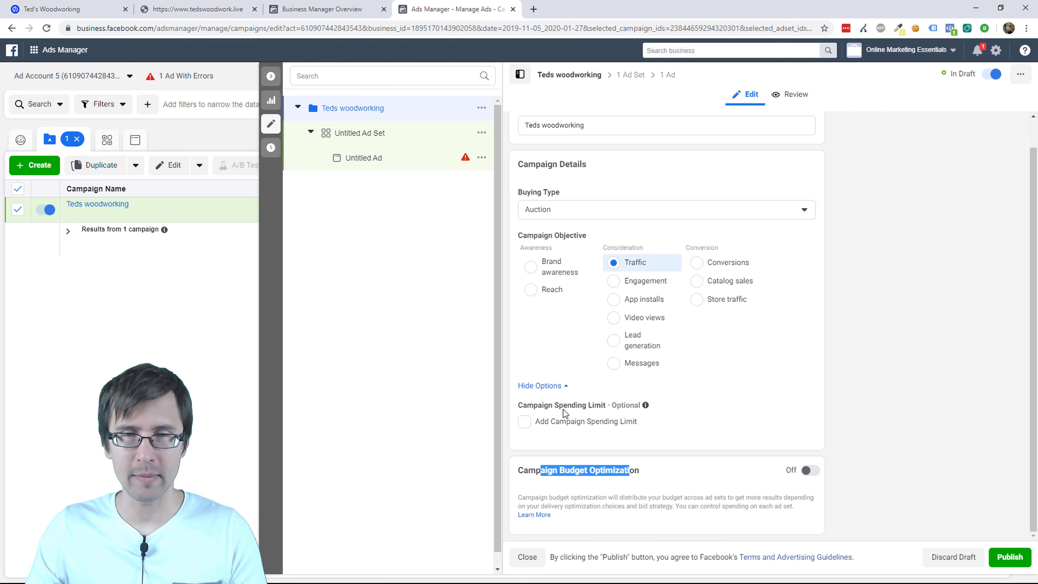
scroll(638, 395, "up", 1)
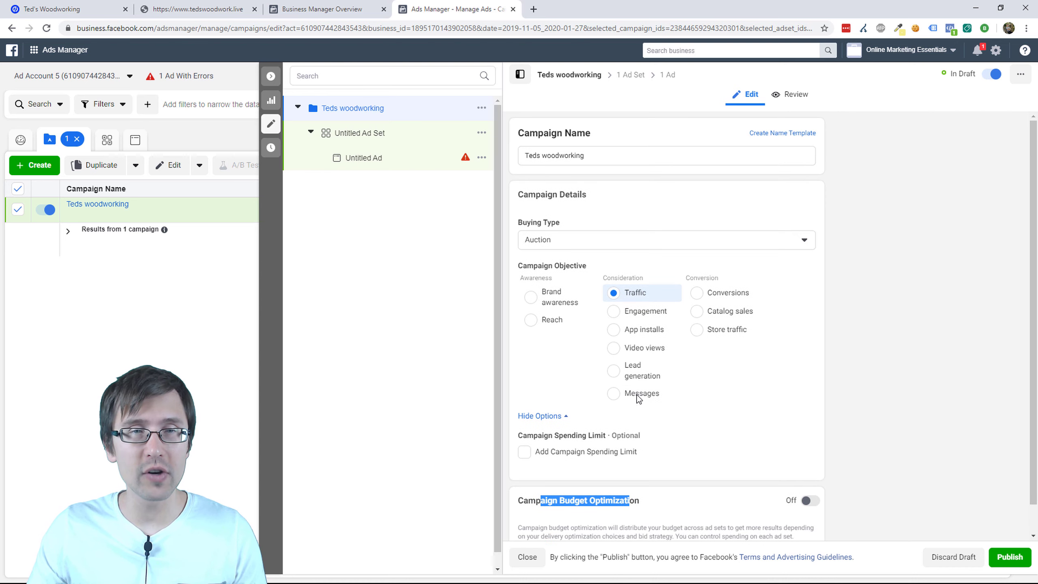
left_click(271, 123)
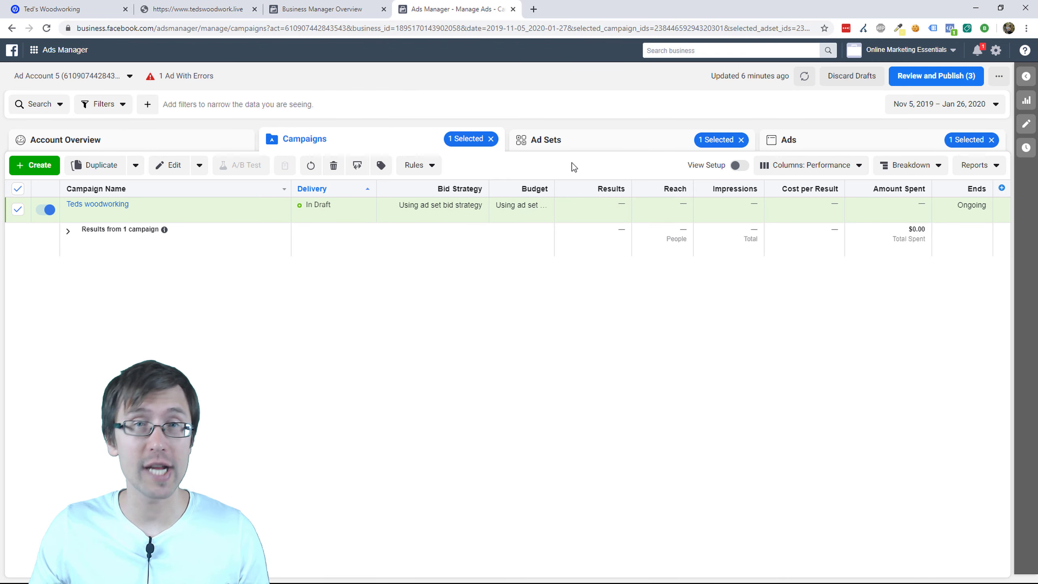
Step: Open Teds woodworking's ad sets and edit the Untitled Ad Set
left_click(95, 204)
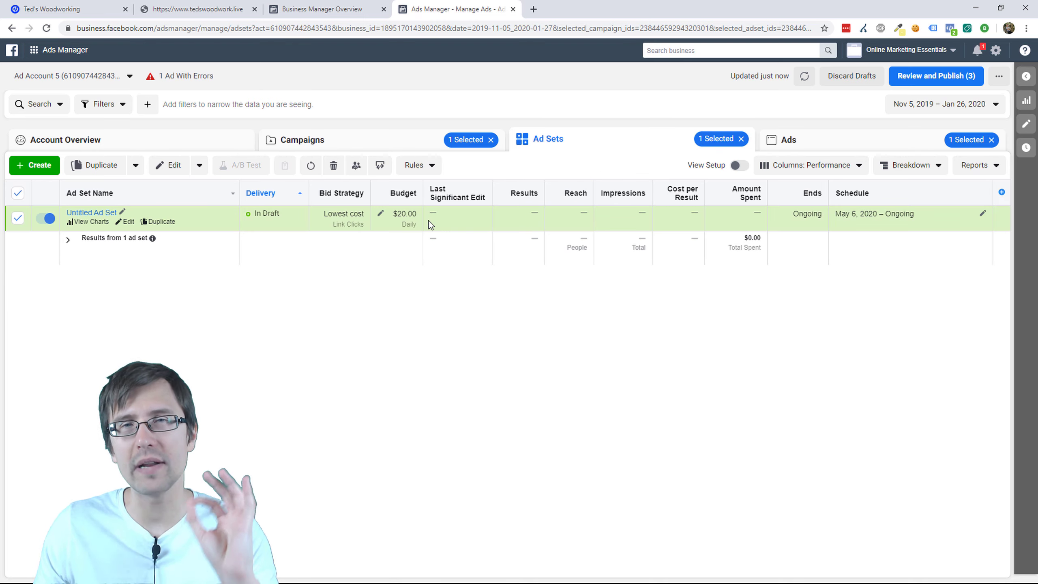
left_click(126, 223)
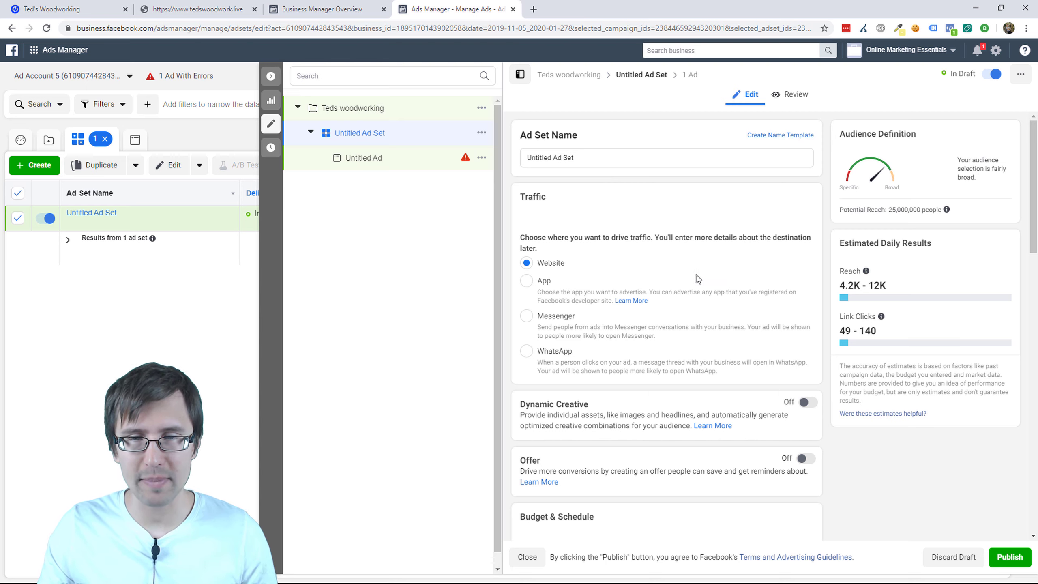
scroll(718, 304, "down", 1)
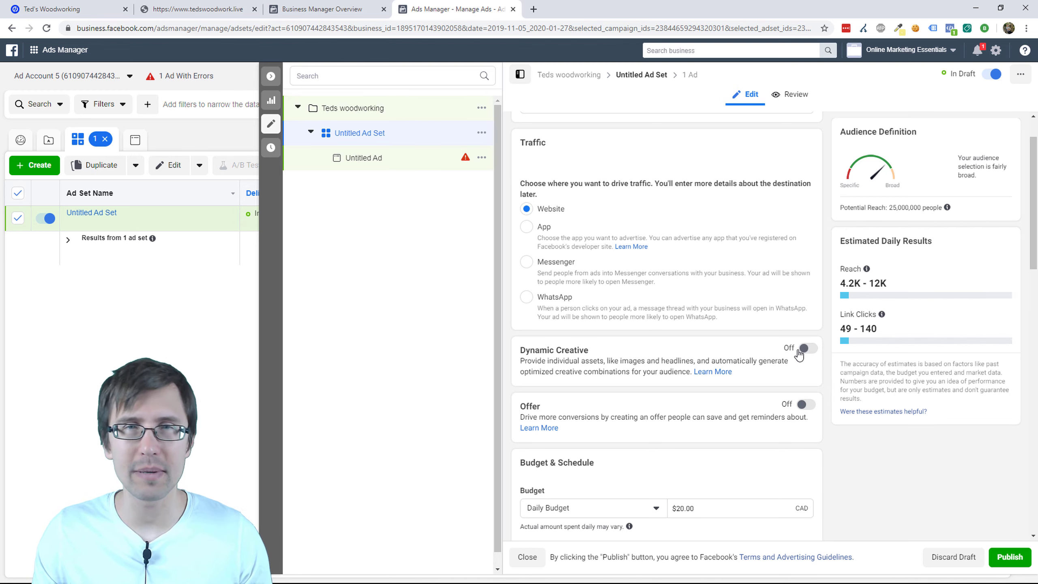
scroll(776, 372, "down", 1)
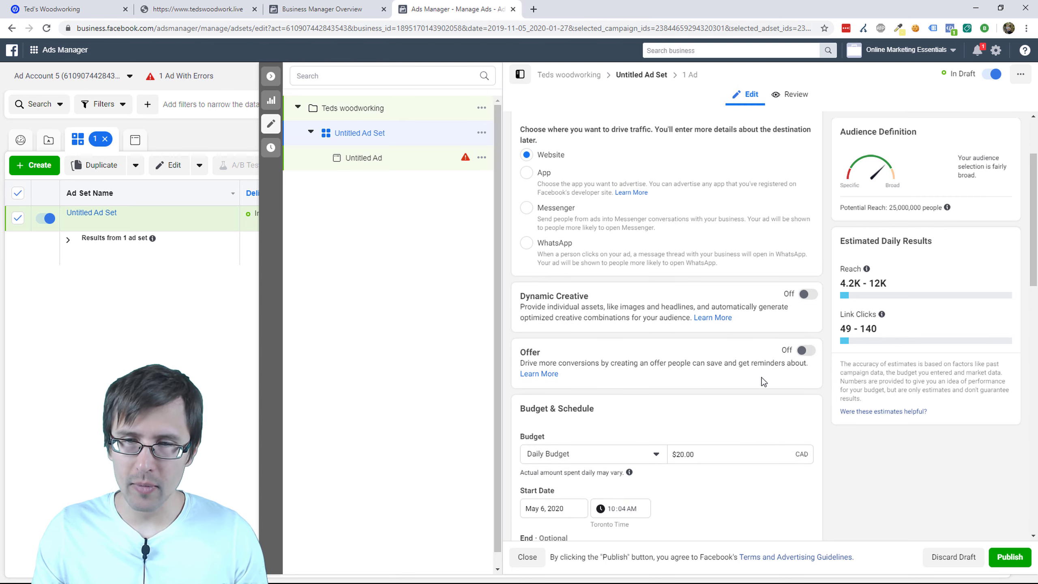
left_click(805, 356)
left_click(572, 419)
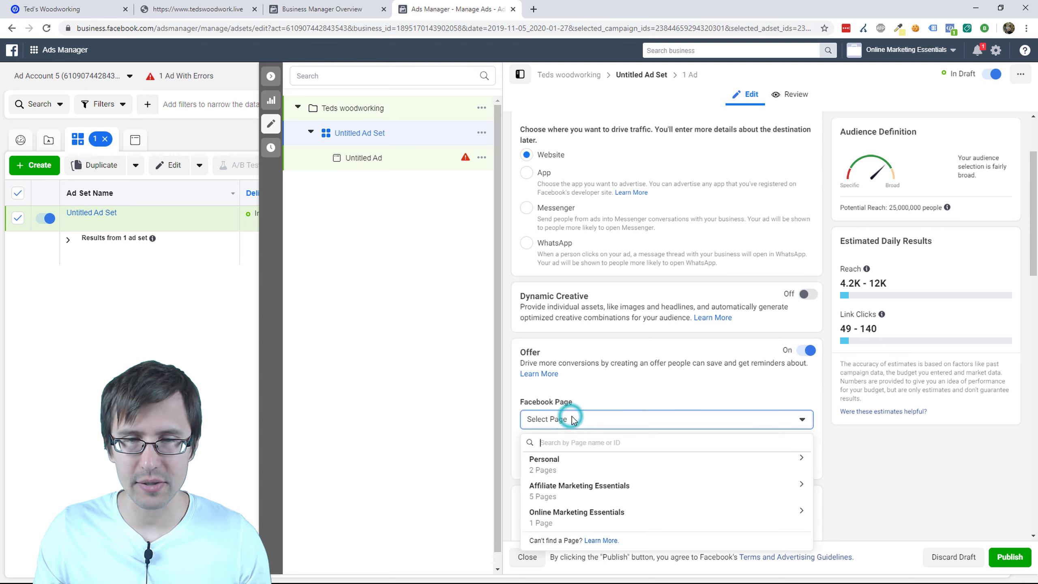
left_click(591, 513)
left_click(594, 369)
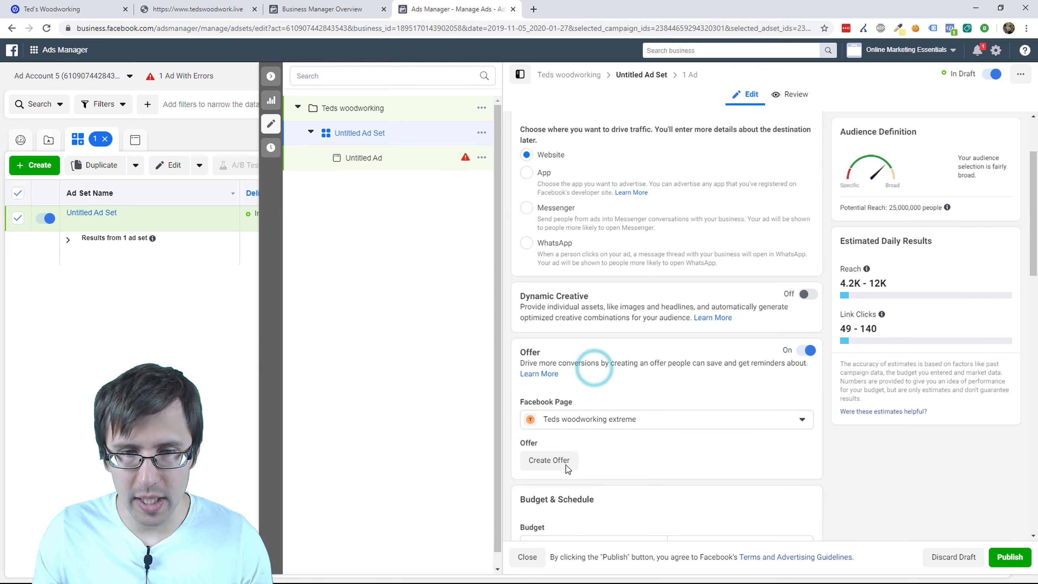
left_click(557, 461)
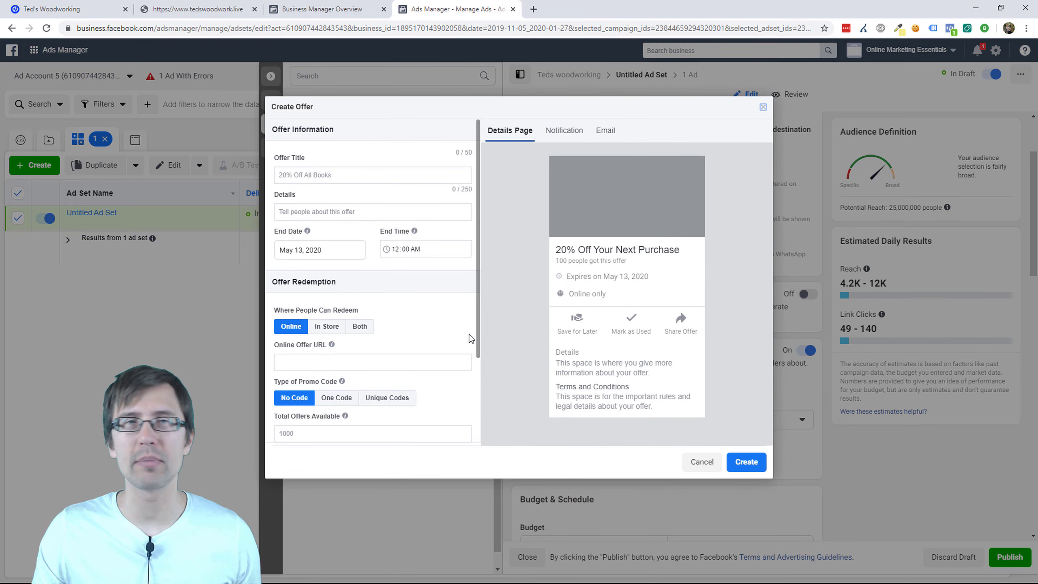
left_click(763, 107)
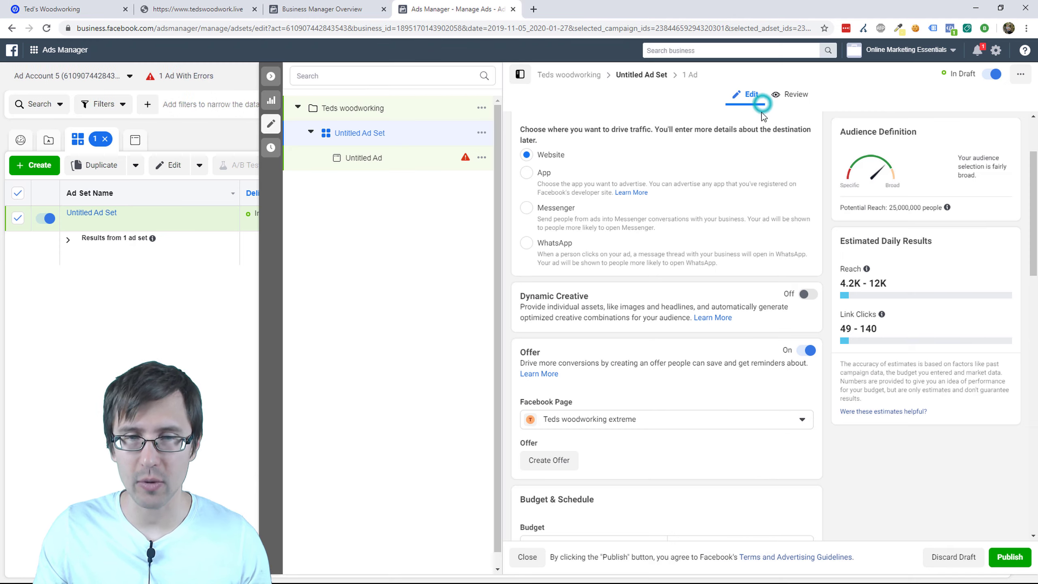
left_click(803, 351)
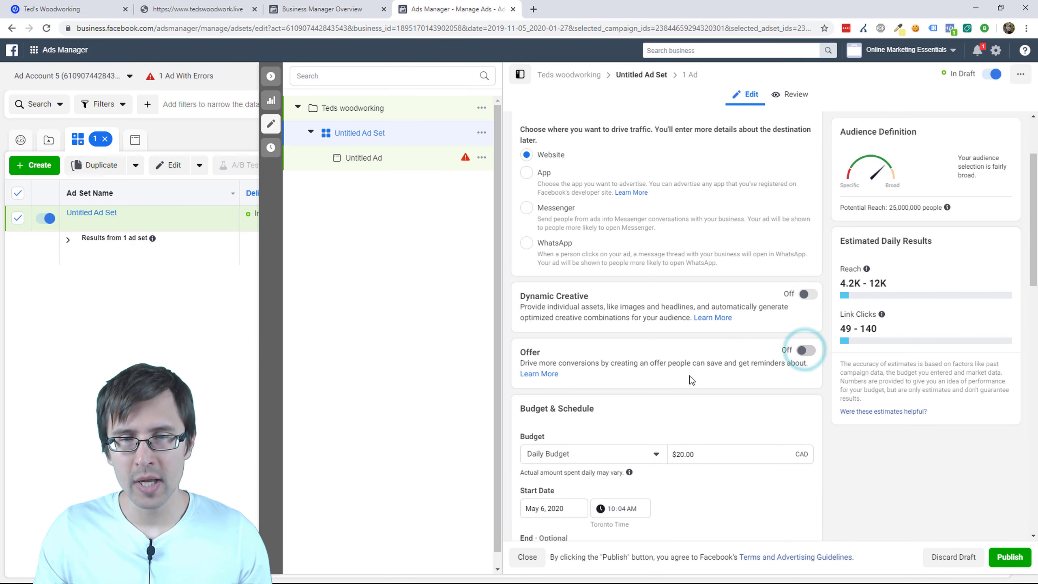
scroll(692, 377, "down", 3)
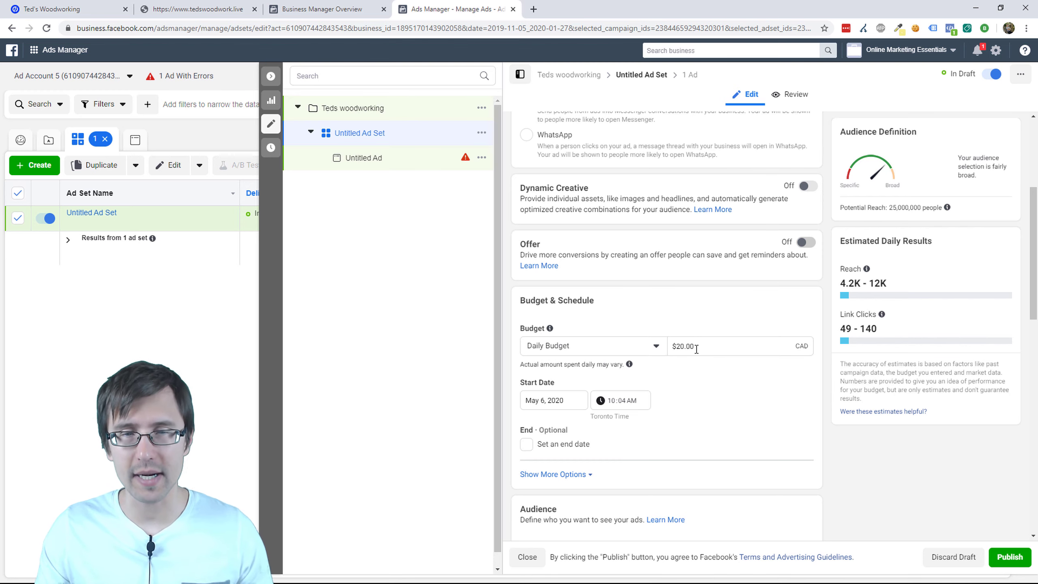
scroll(688, 420, "down", 1)
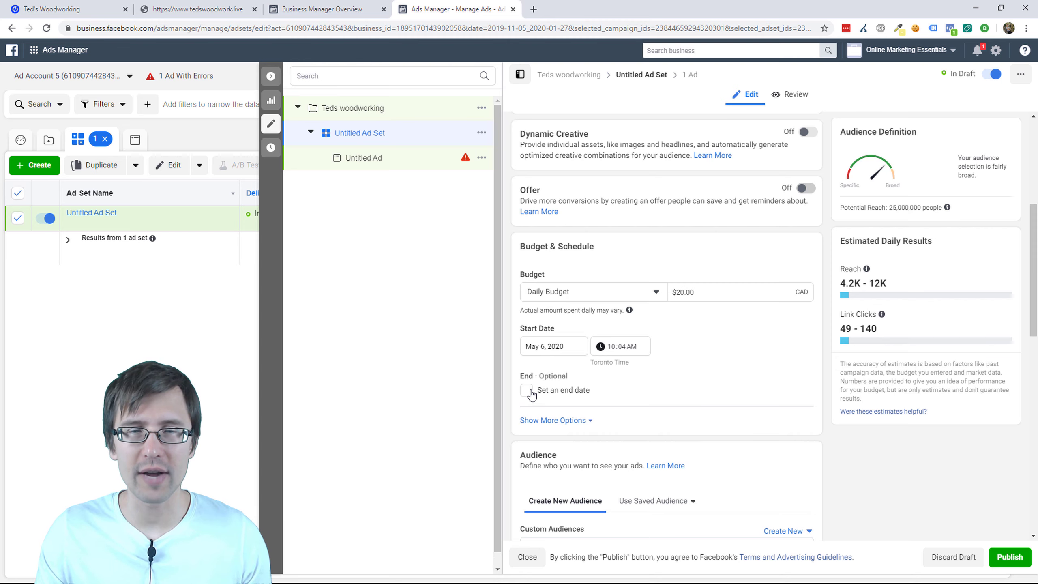
Step: Reveal more budget options and switch the budget type to Lifetime Budget
left_click(568, 423)
scroll(626, 389, "down", 1)
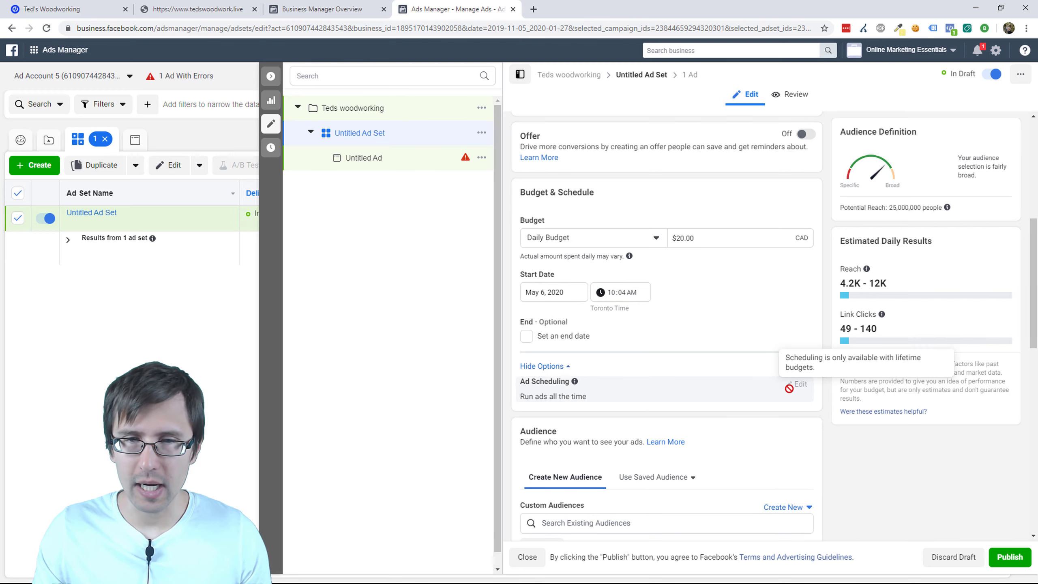
left_click(643, 235)
left_click(585, 281)
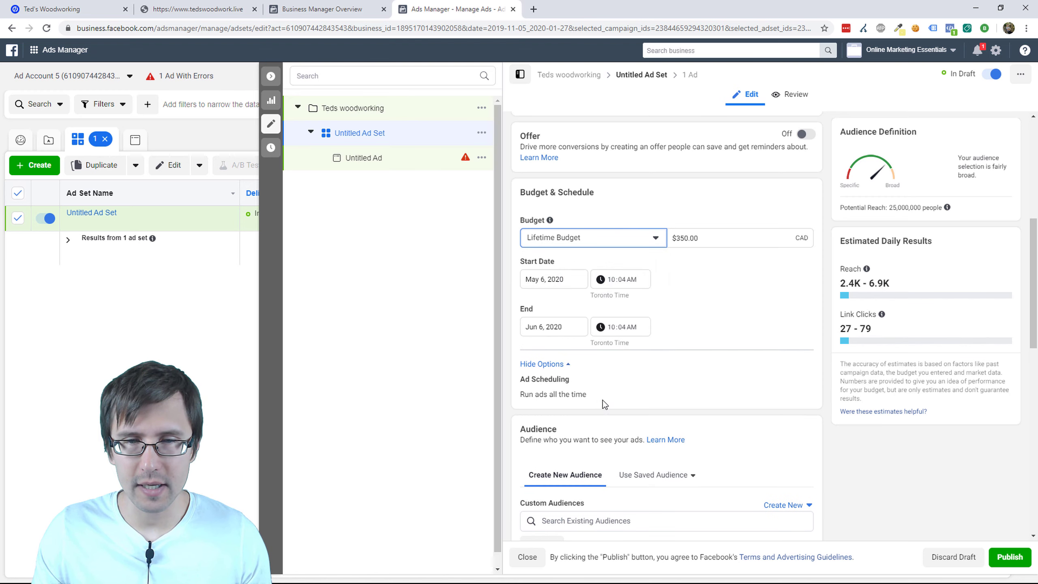
Step: Try Tuesday and daily midnight–1pm schedule slots, then turn ad scheduling back off
left_click(796, 382)
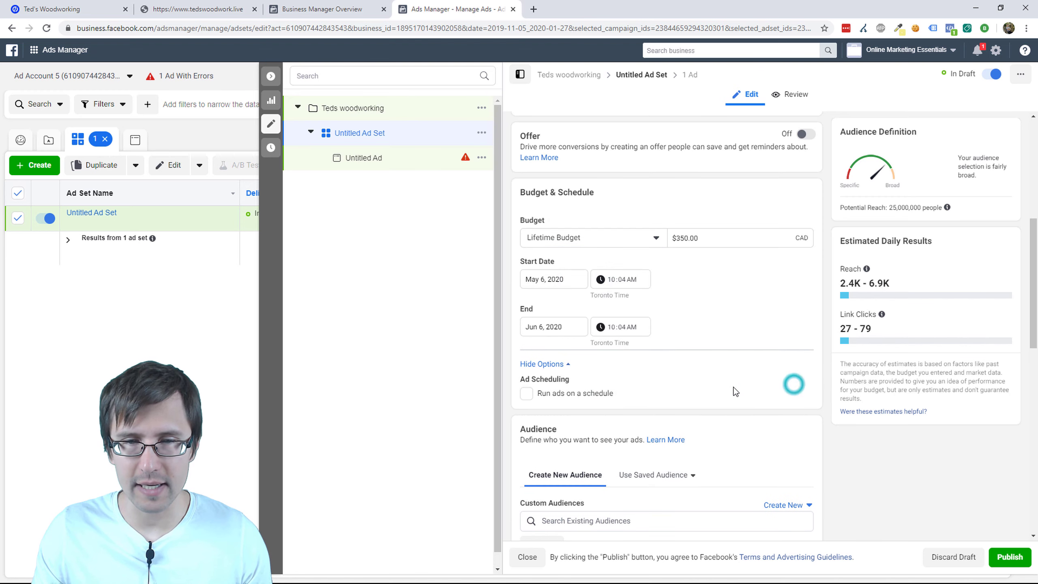
left_click(580, 392)
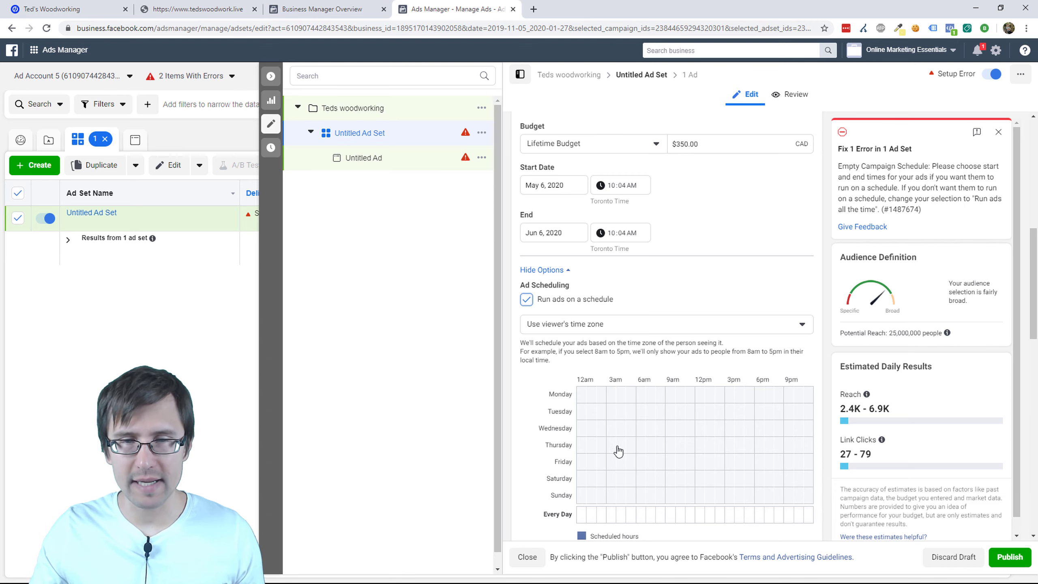
left_click(600, 410)
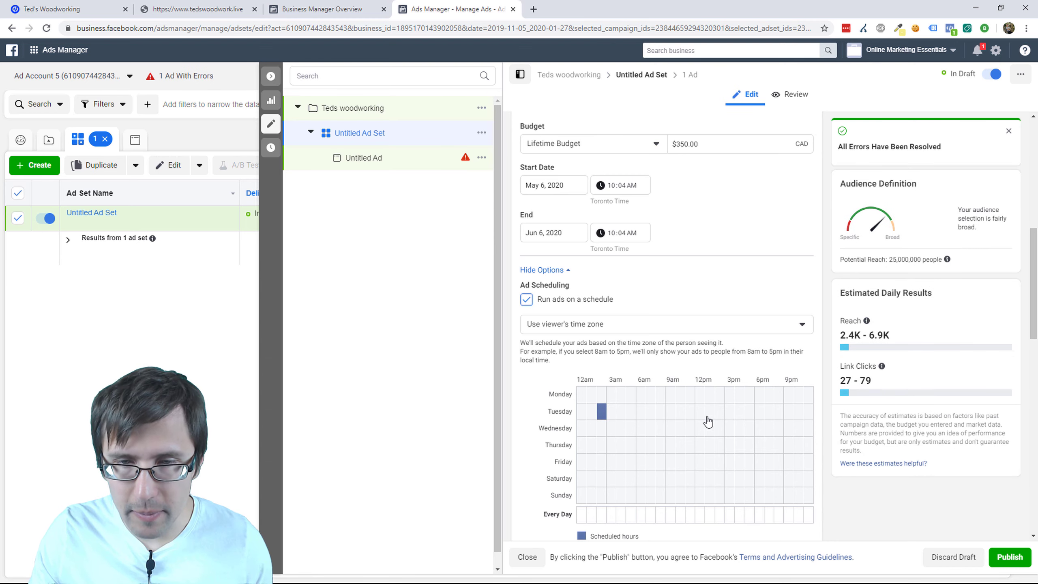
left_click(691, 416)
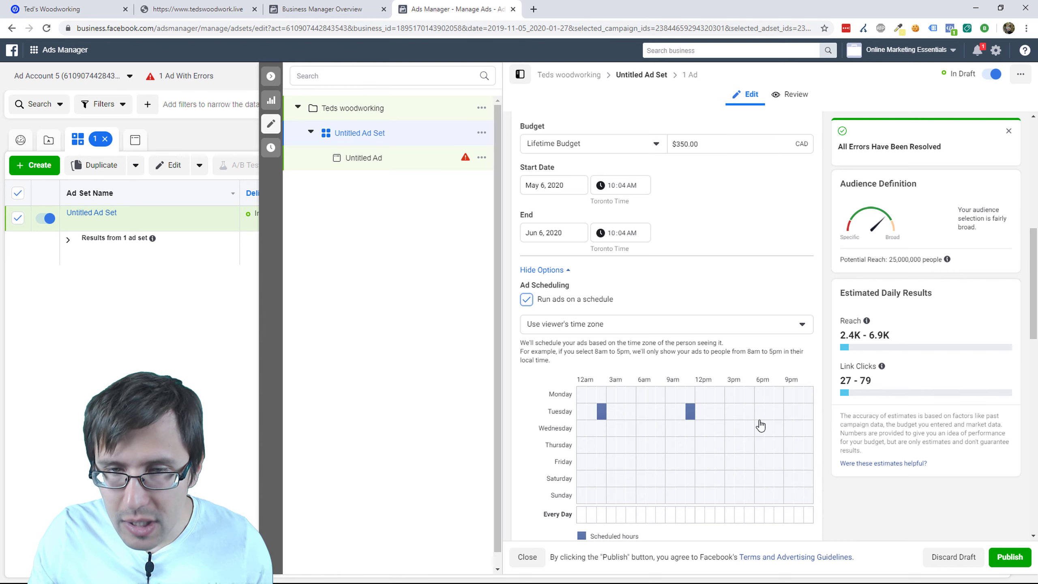
left_click(761, 416)
left_click_drag(699, 414, 751, 417)
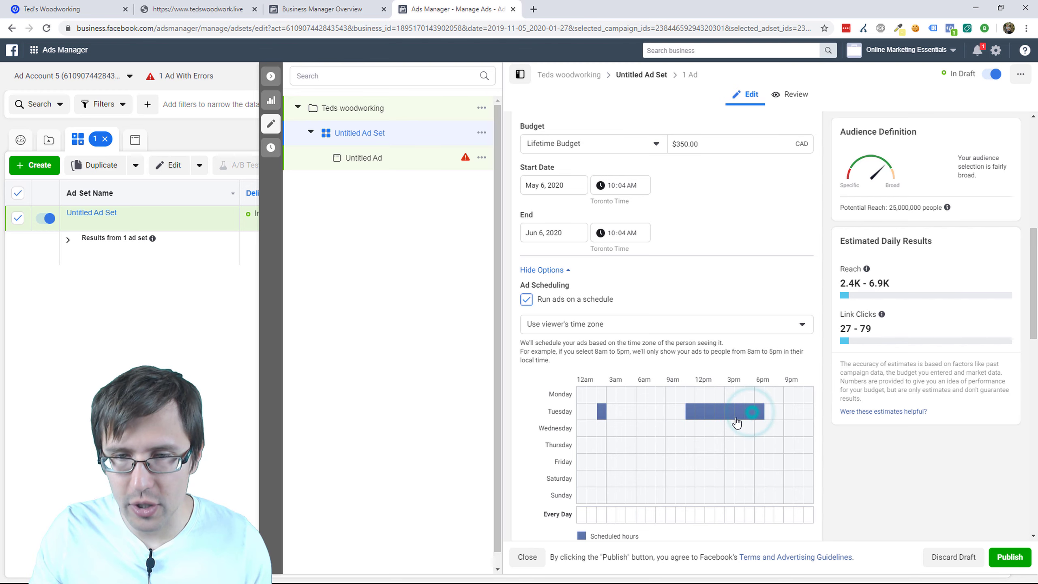
left_click(601, 412)
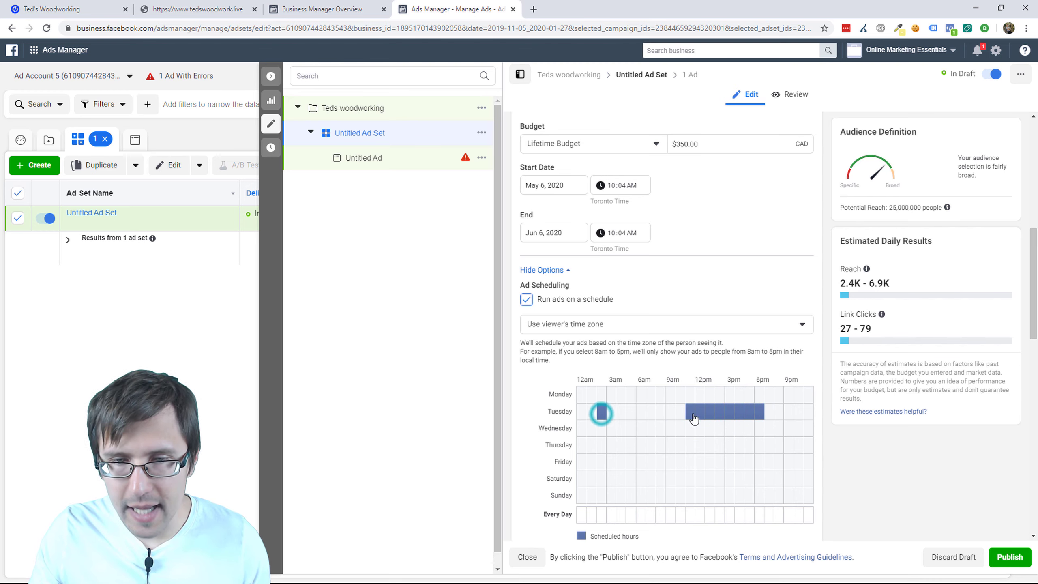
left_click(601, 412)
left_click(602, 413)
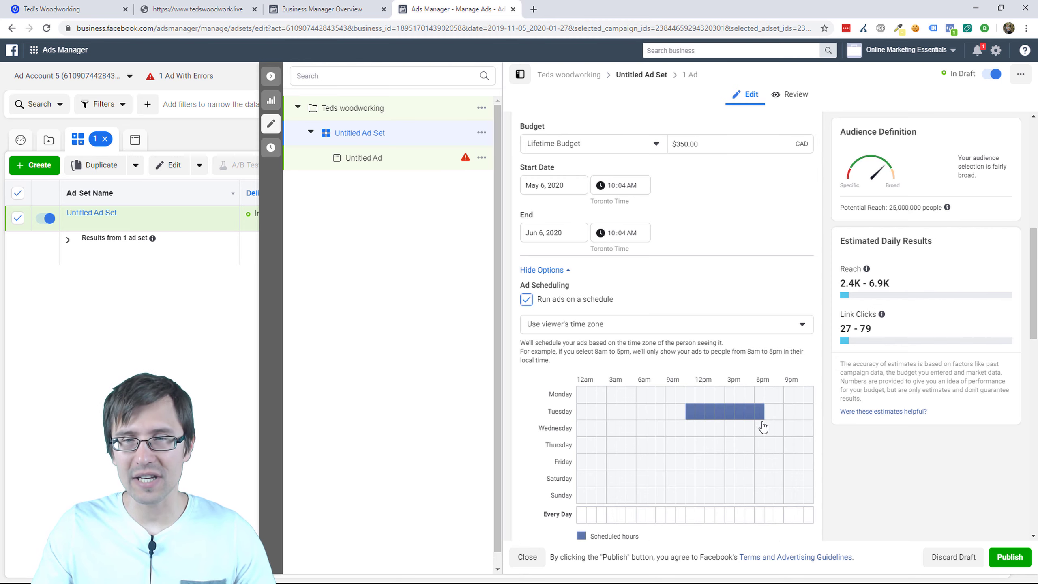
scroll(737, 461, "down", 1)
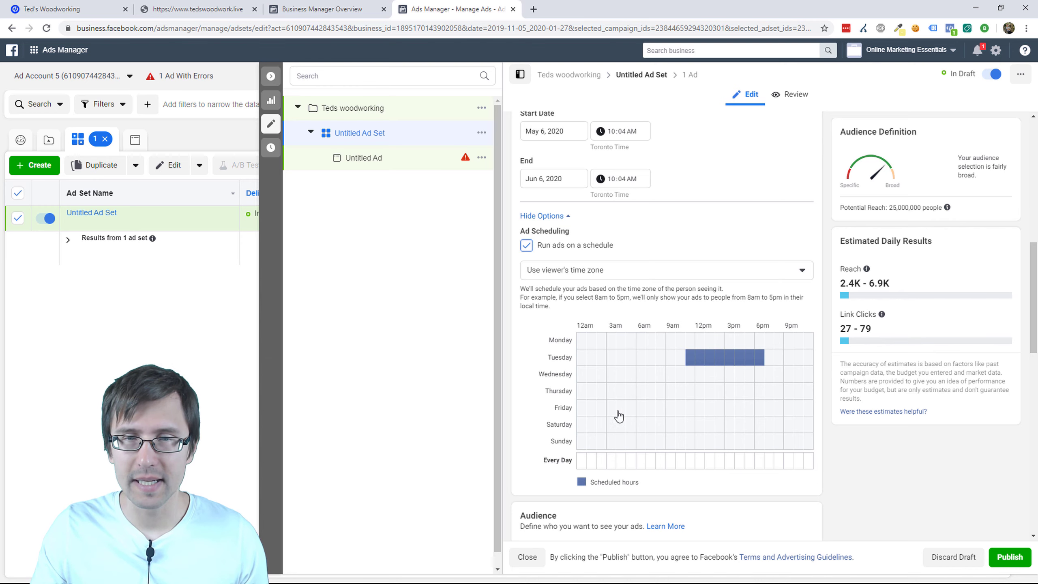
left_click_drag(587, 465, 707, 465)
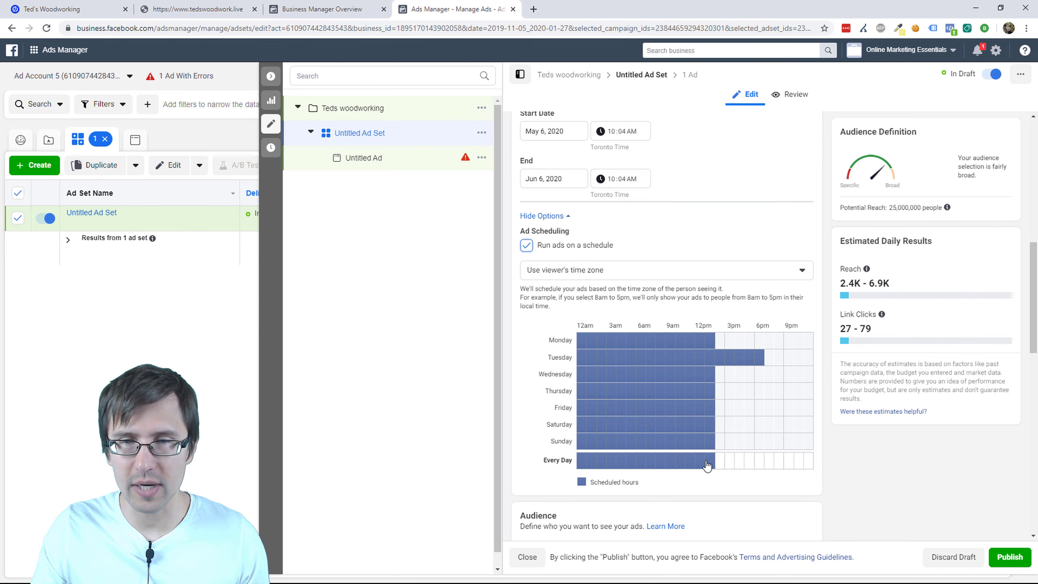
left_click(528, 246)
Step: Switch the ad set to a $20.00 Daily Budget and edit Locations
scroll(678, 273, "up", 2)
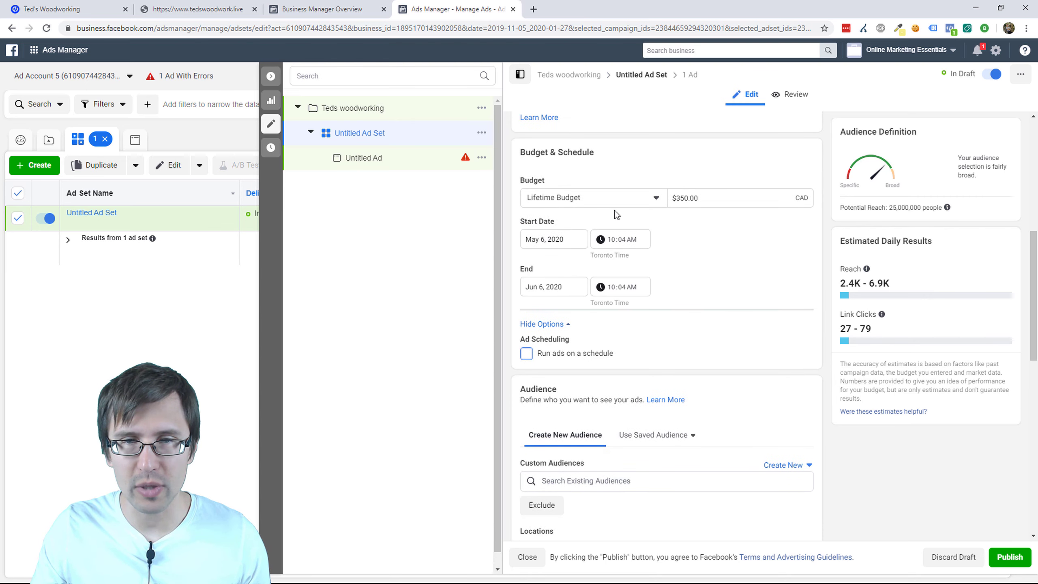
left_click(604, 198)
left_click(558, 220)
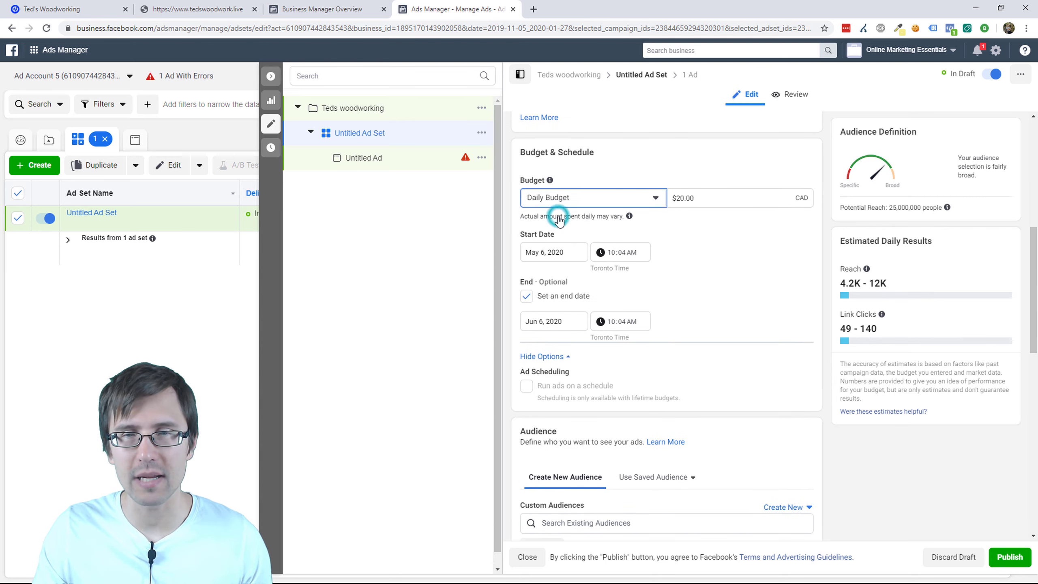
right_click(559, 223)
left_click(759, 225)
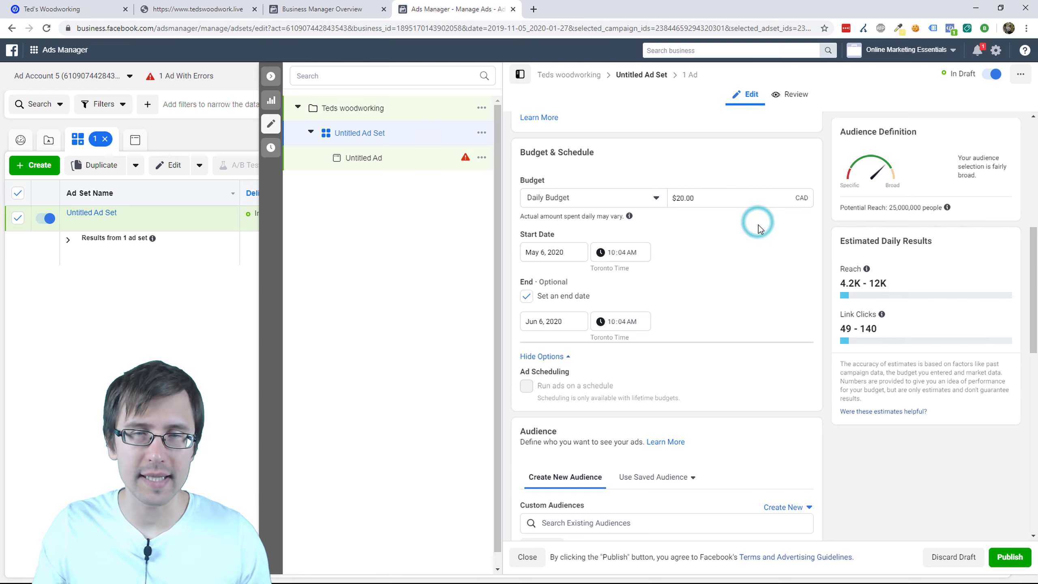
scroll(670, 307, "down", 5)
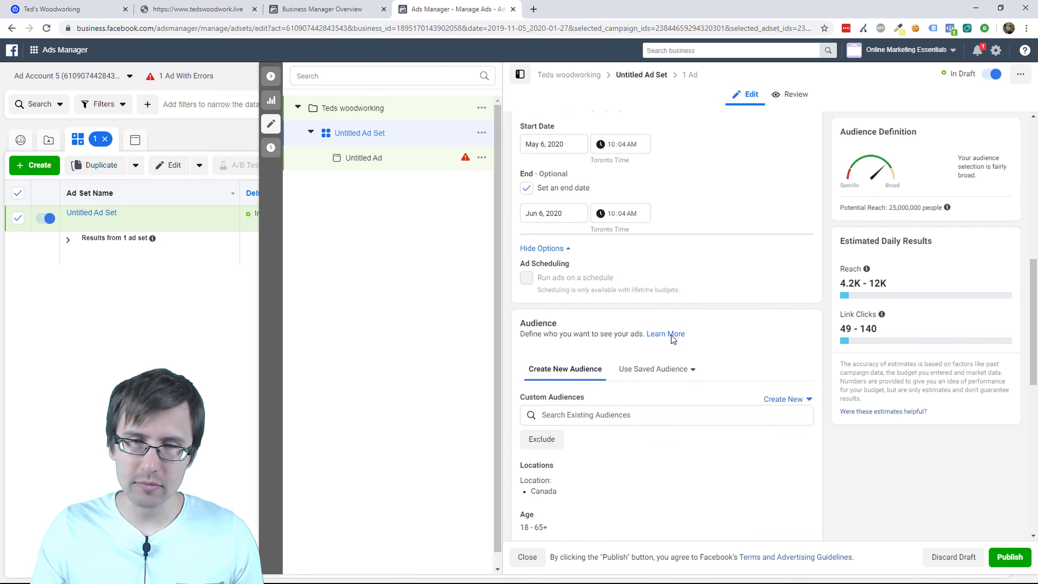
scroll(666, 376, "down", 1)
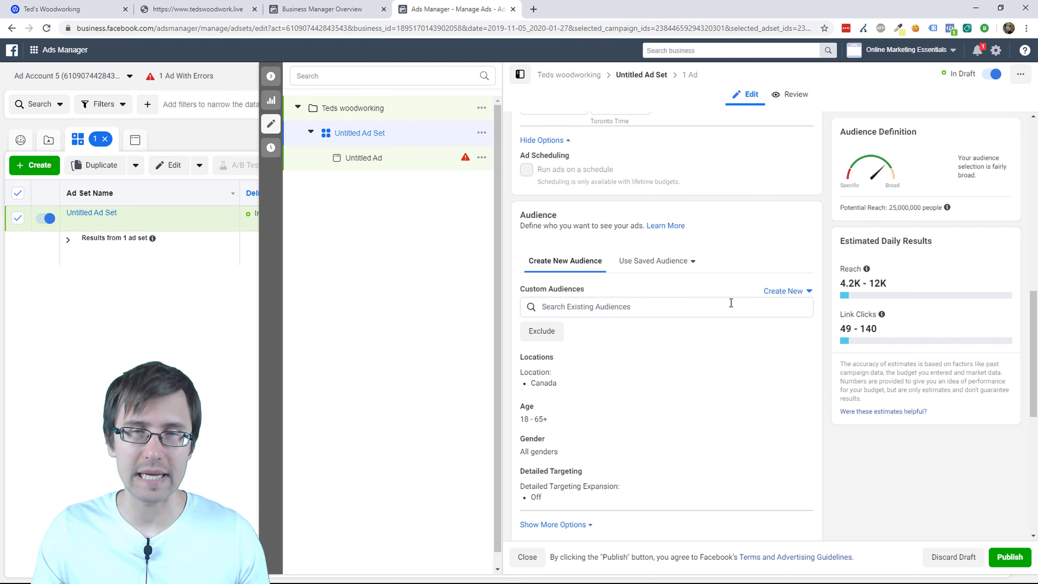
scroll(671, 333, "down", 3)
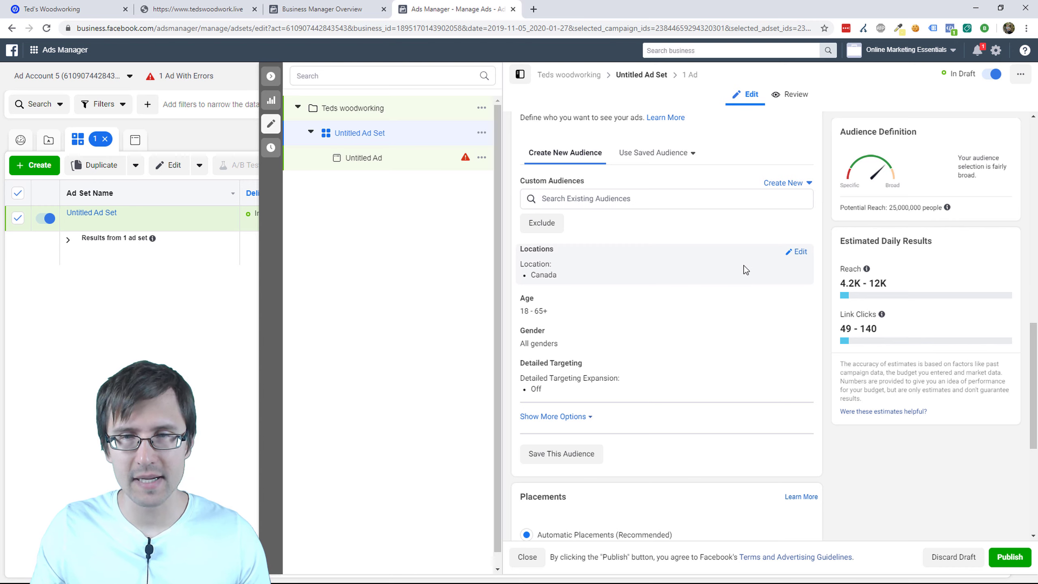
left_click(798, 254)
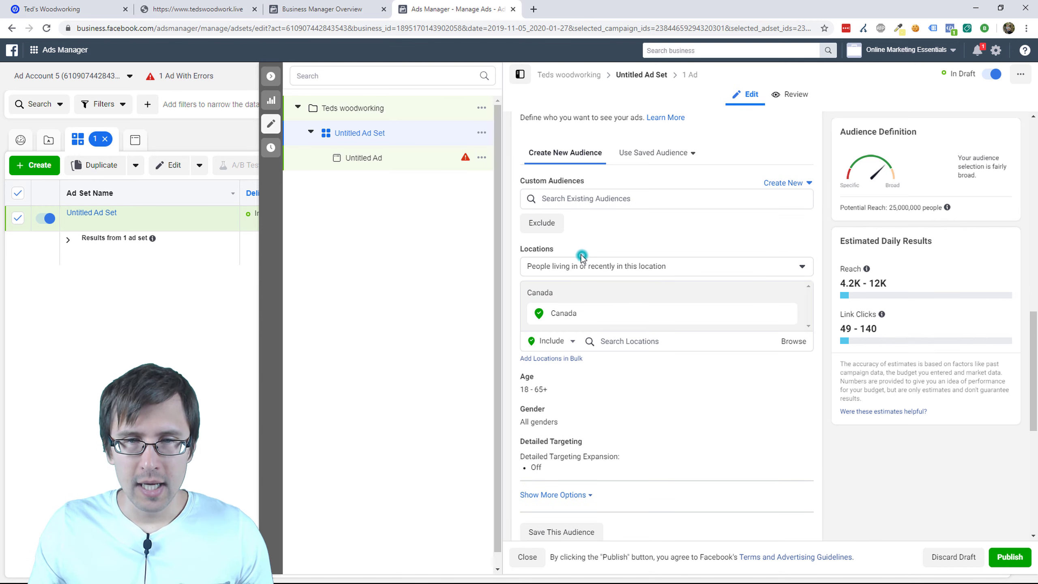
Step: Keep location targeting as people living in or recently in the location
left_click(571, 261)
left_click(584, 265)
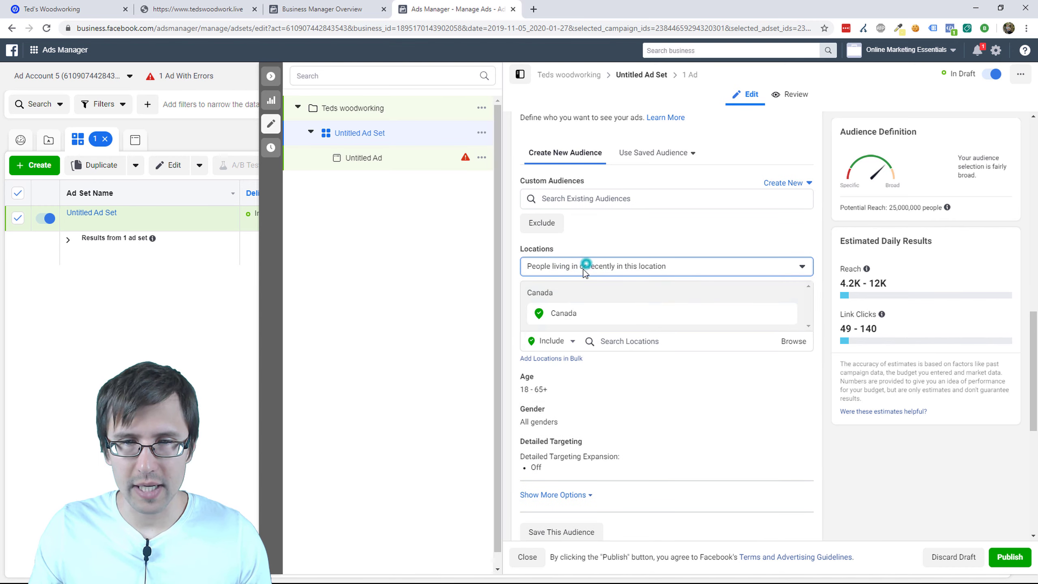
left_click(634, 270)
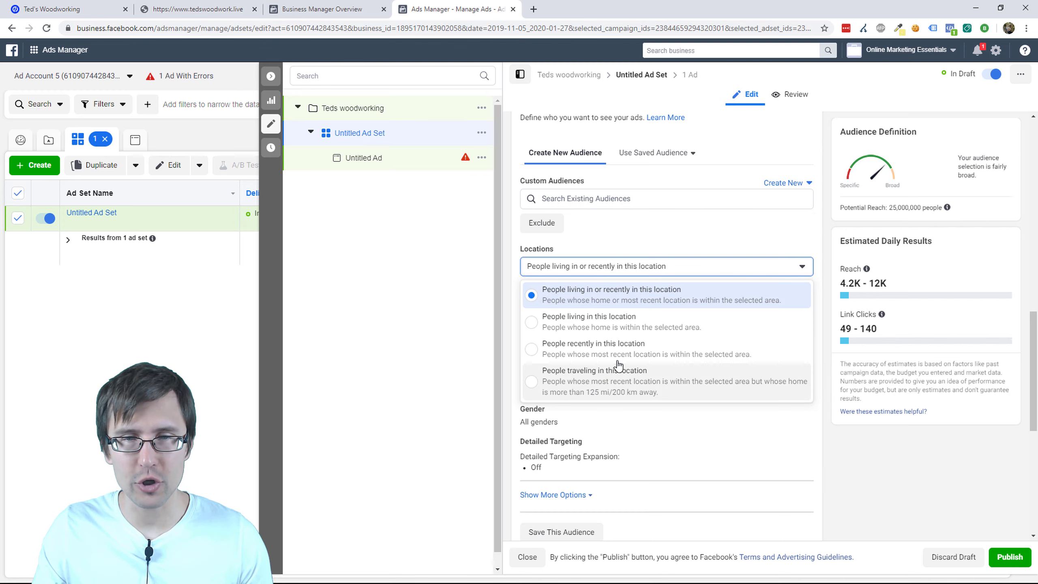
left_click(601, 303)
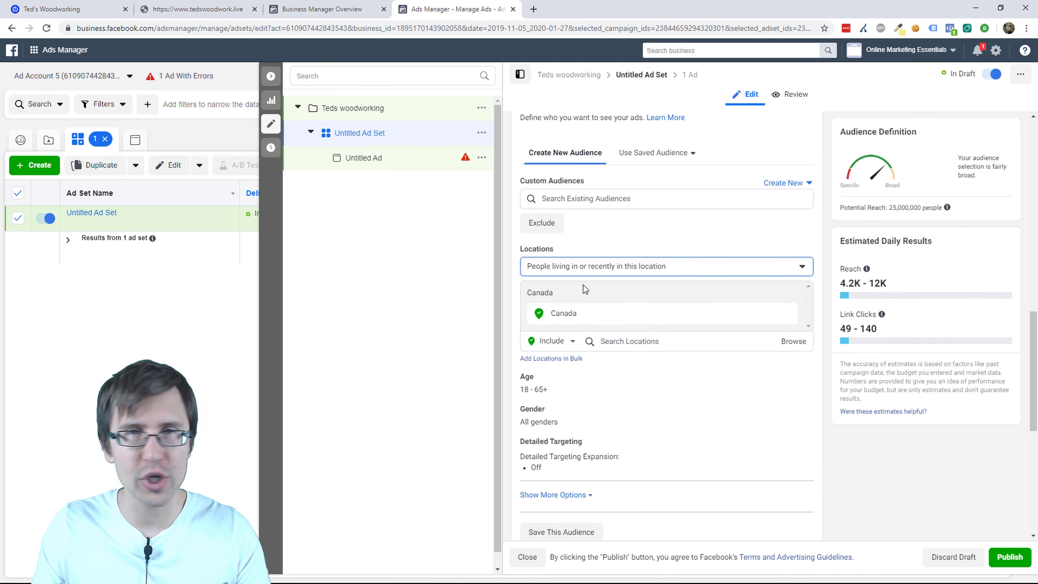
left_click(587, 268)
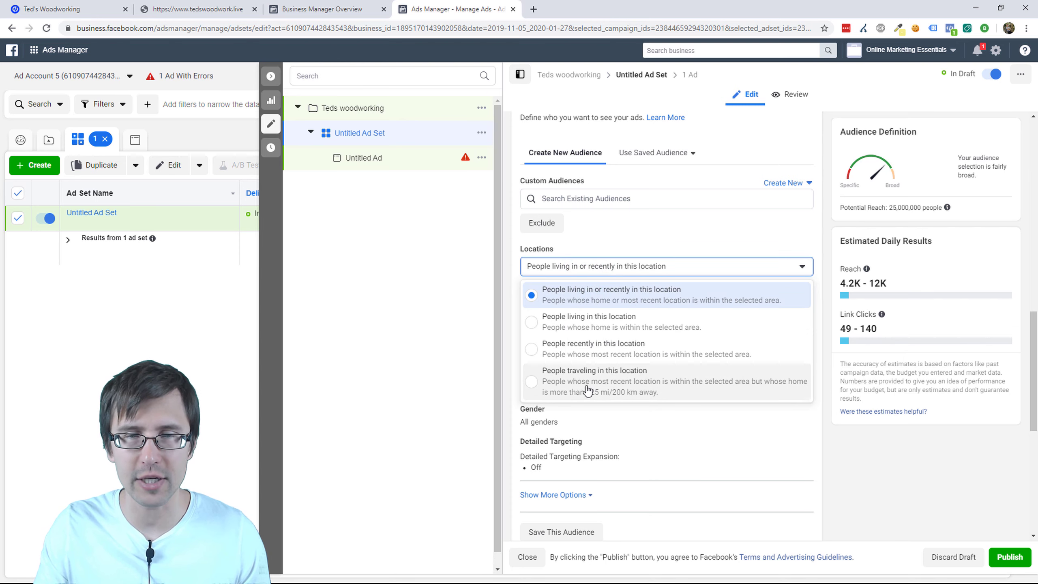
left_click(634, 240)
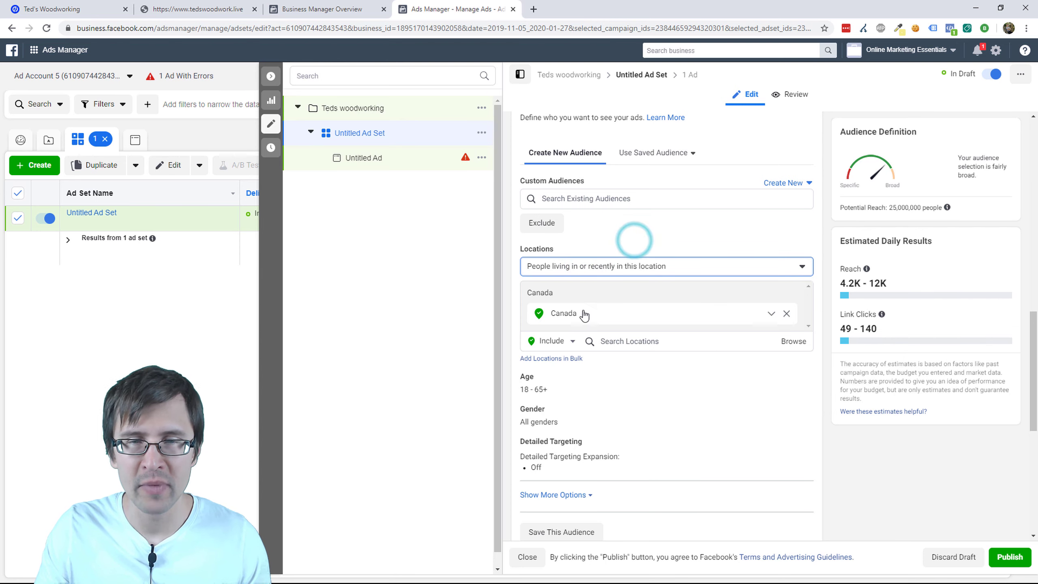
Step: Add United States alongside Canada as an included location
left_click(630, 341)
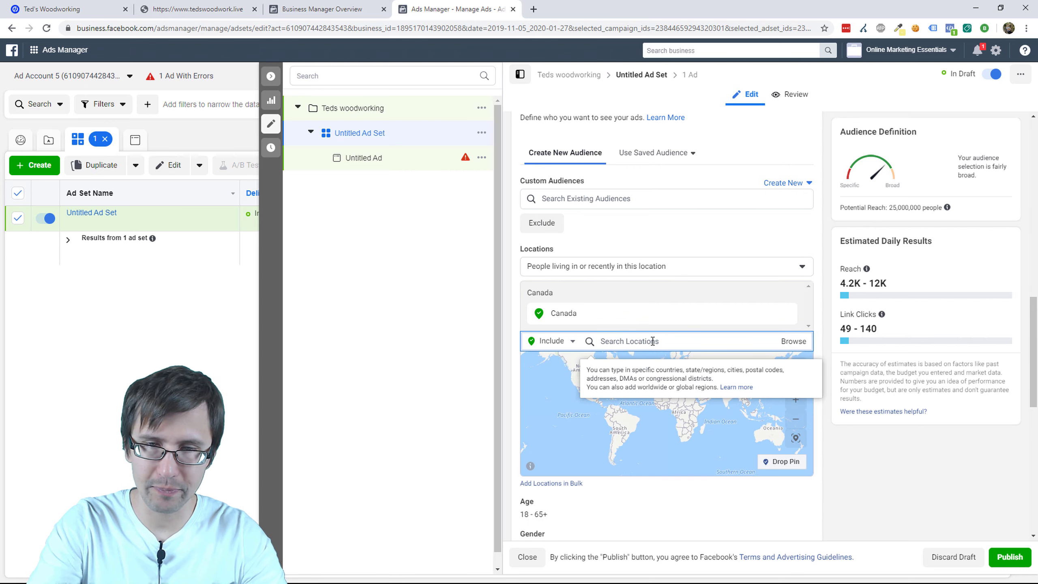
type("united states")
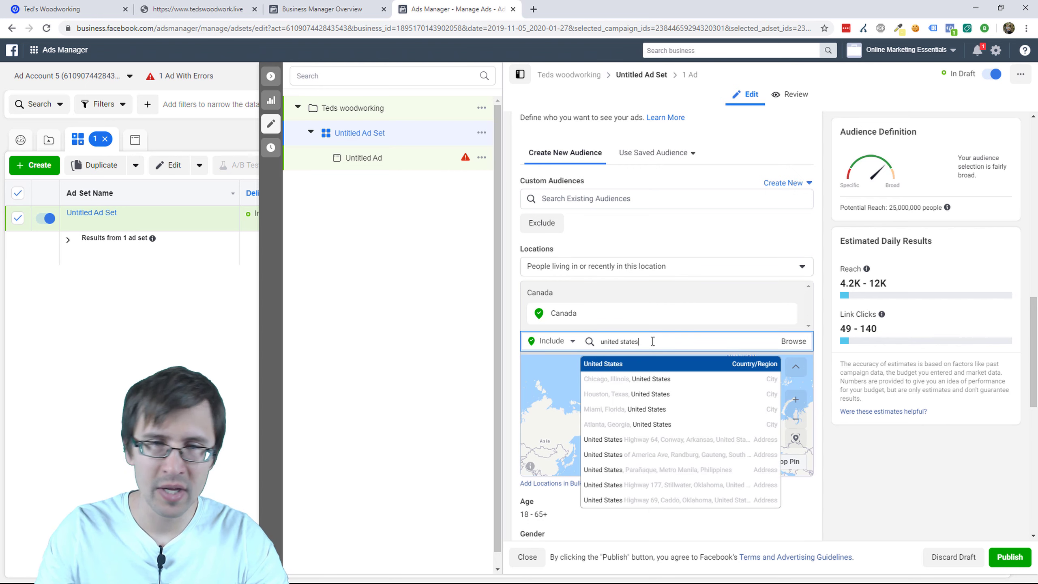
key("Return")
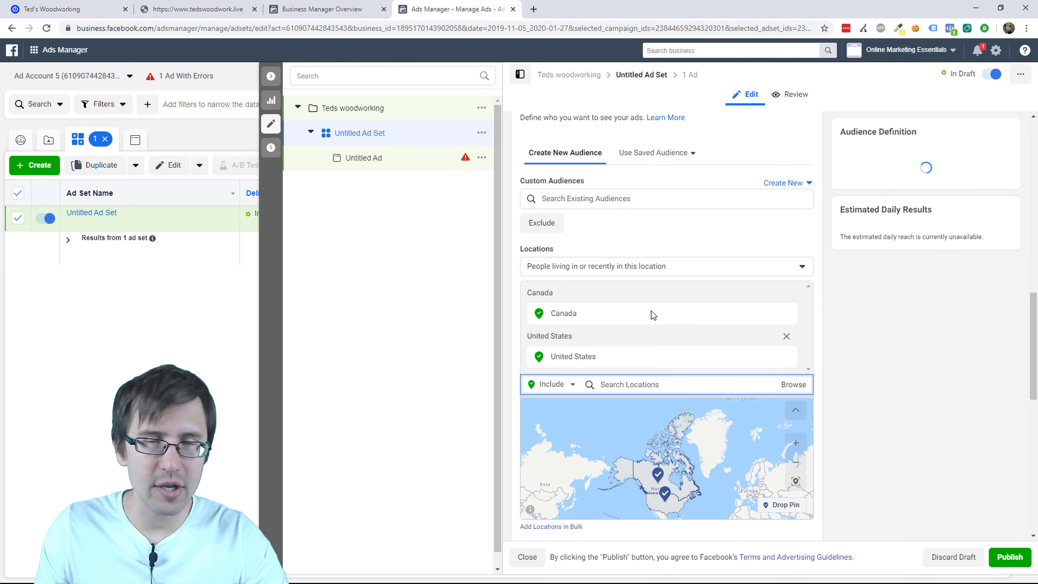
scroll(493, 405, "down", 1)
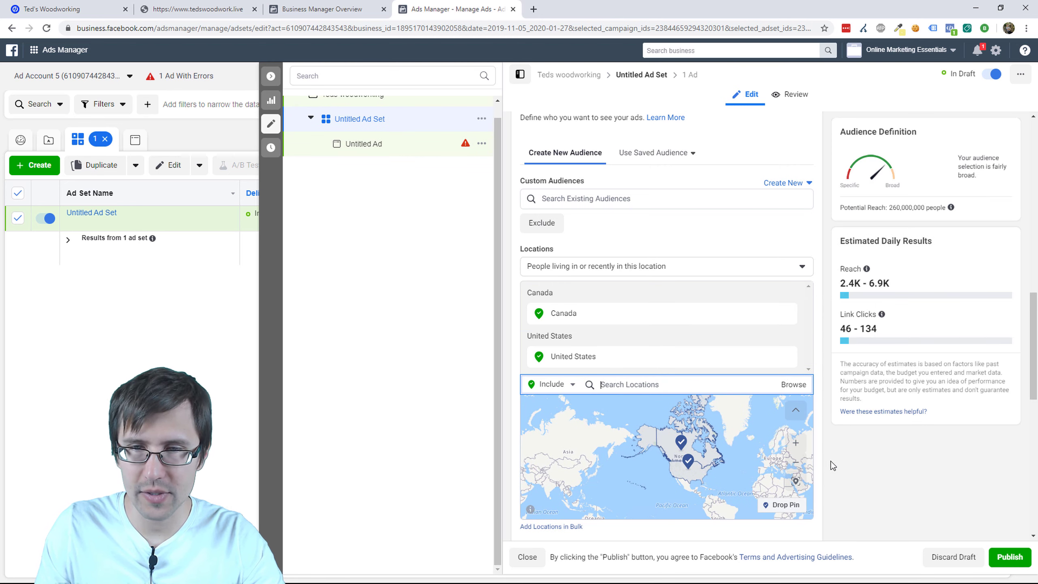
scroll(741, 454, "down", 4)
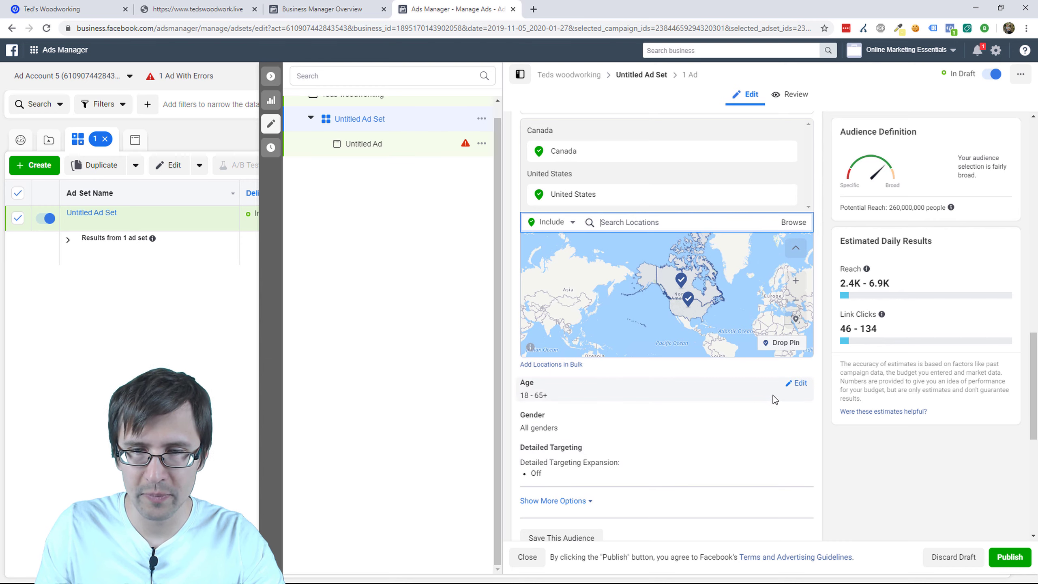
Step: Keep the age range at 18 to 65+
left_click(795, 383)
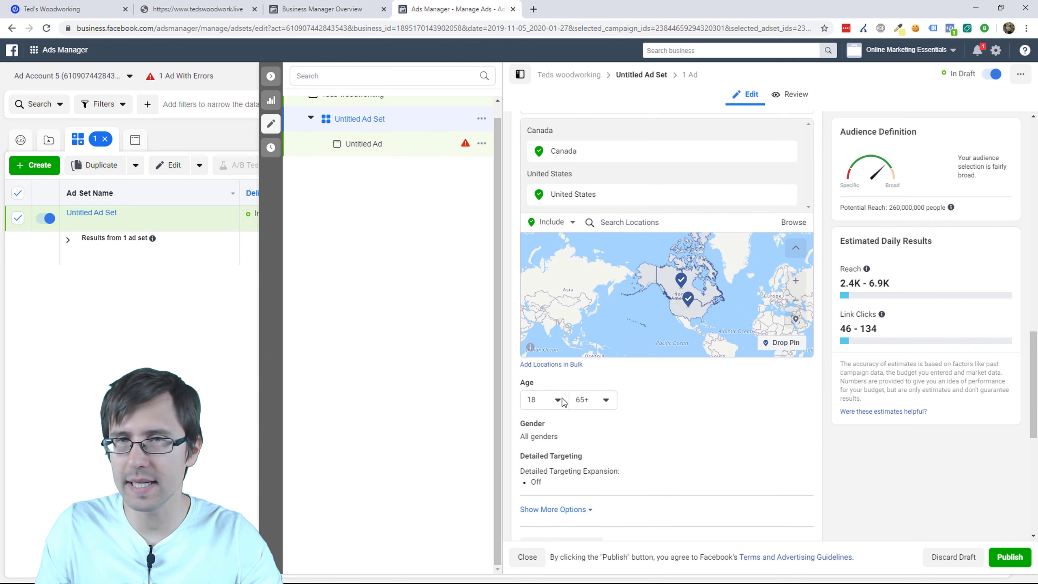
left_click(588, 399)
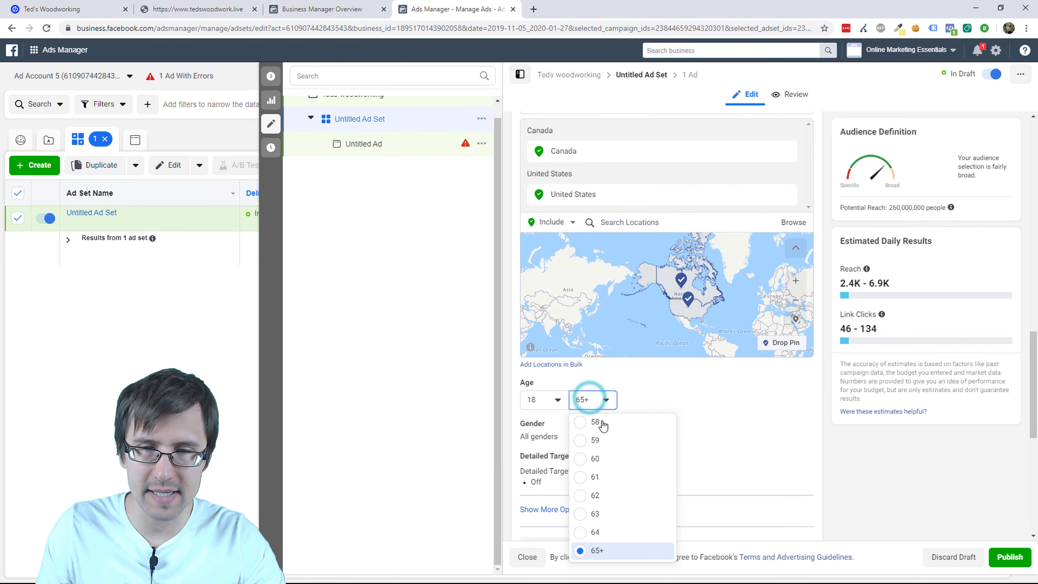
scroll(623, 505, "up", 3)
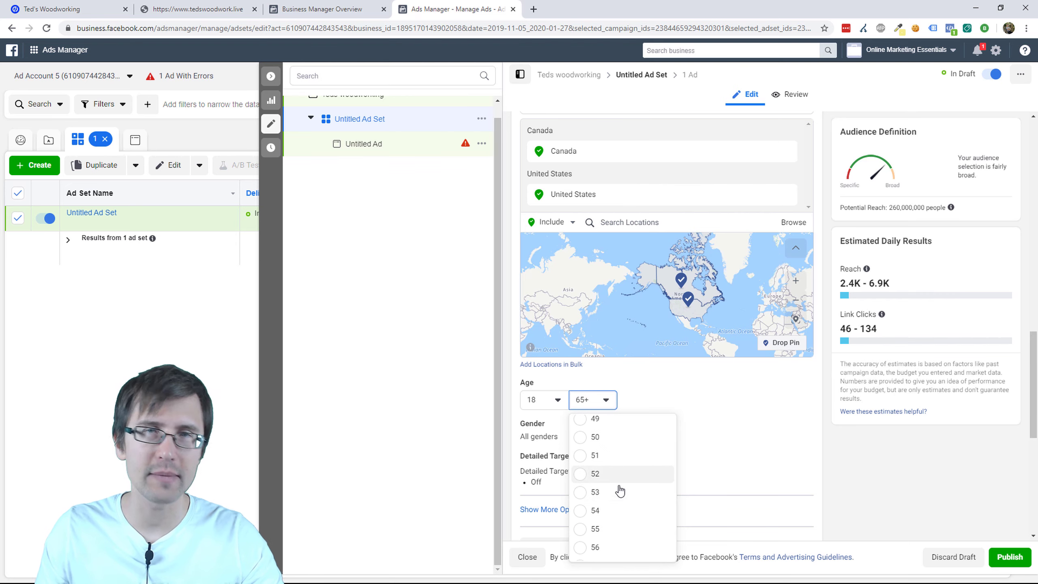
scroll(620, 490, "up", 2)
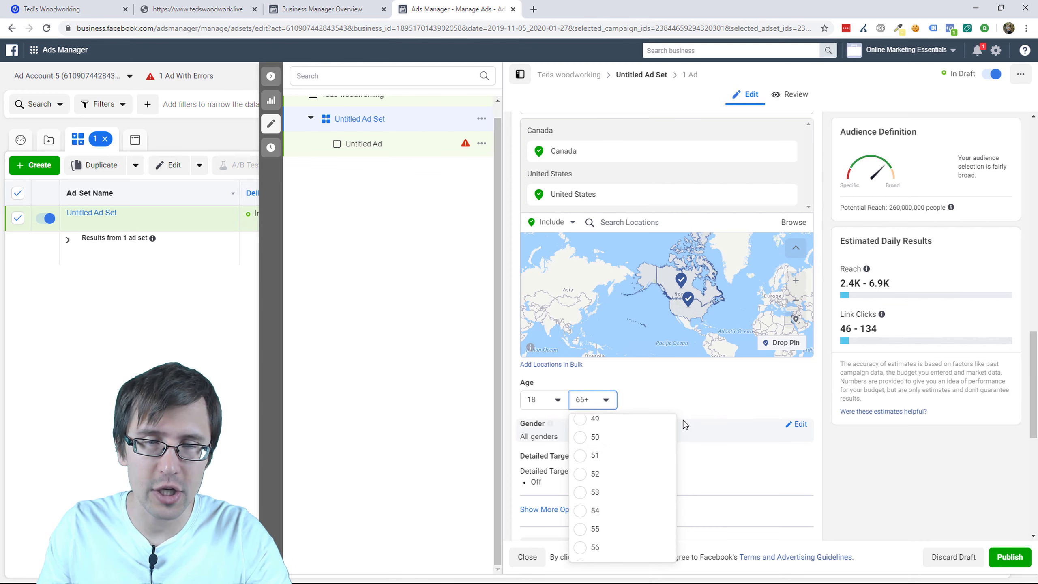
left_click(672, 375)
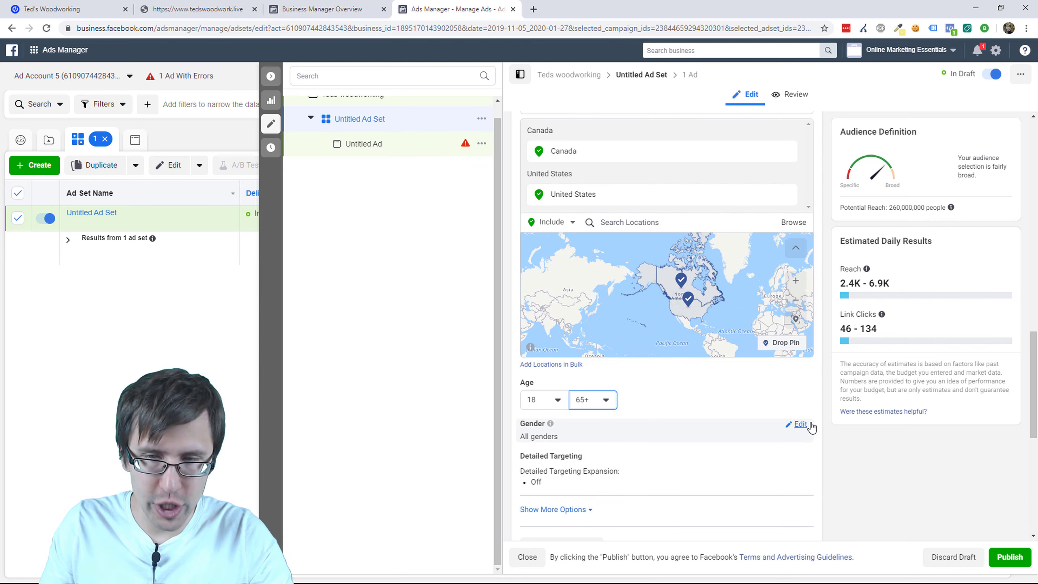
Step: Open the Gender options and the Detailed Targeting search for editing
left_click(803, 423)
left_click(713, 401)
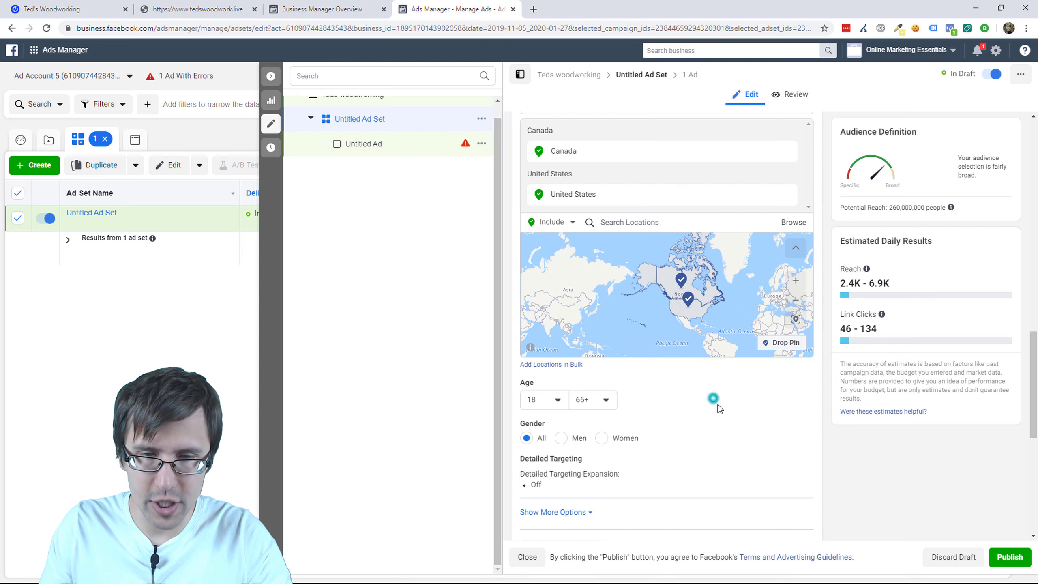
left_click(800, 462)
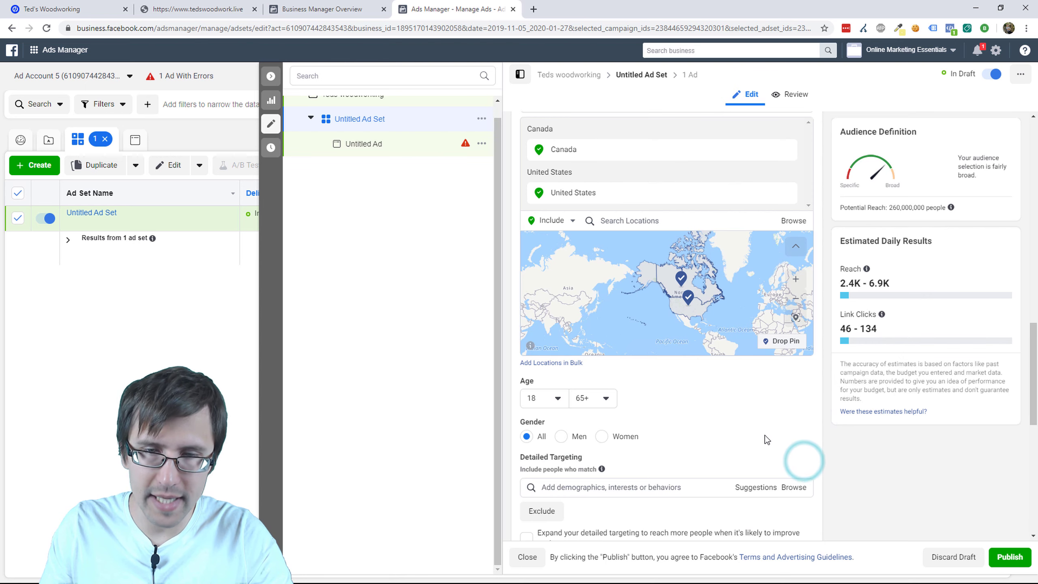
scroll(765, 435, "down", 4)
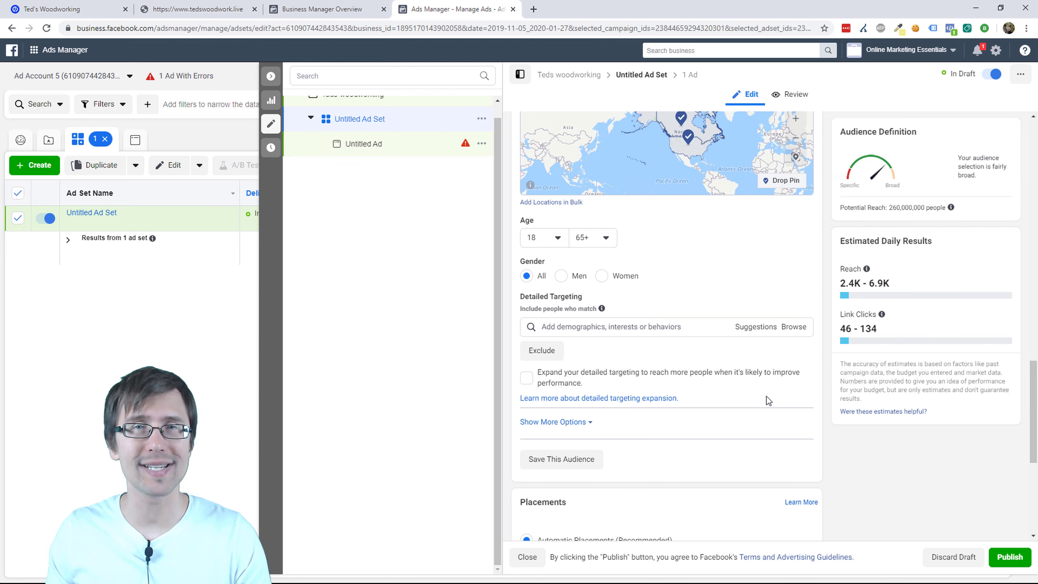
Step: Search 'woodworking' and add Woodworking, Woodworker and Carpentry to detailed targeting
left_click(610, 327)
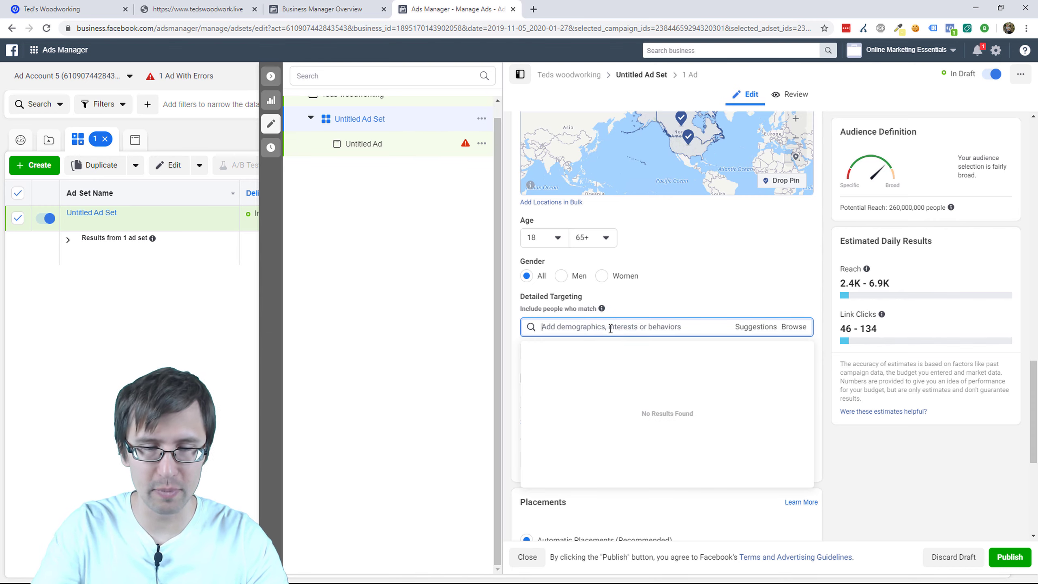
type("woodworking")
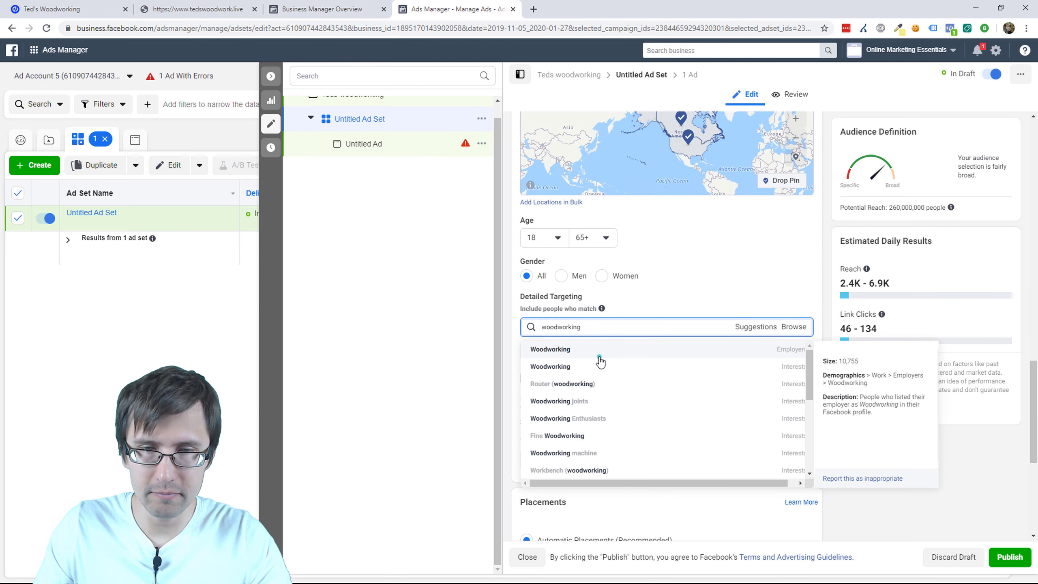
left_click(598, 348)
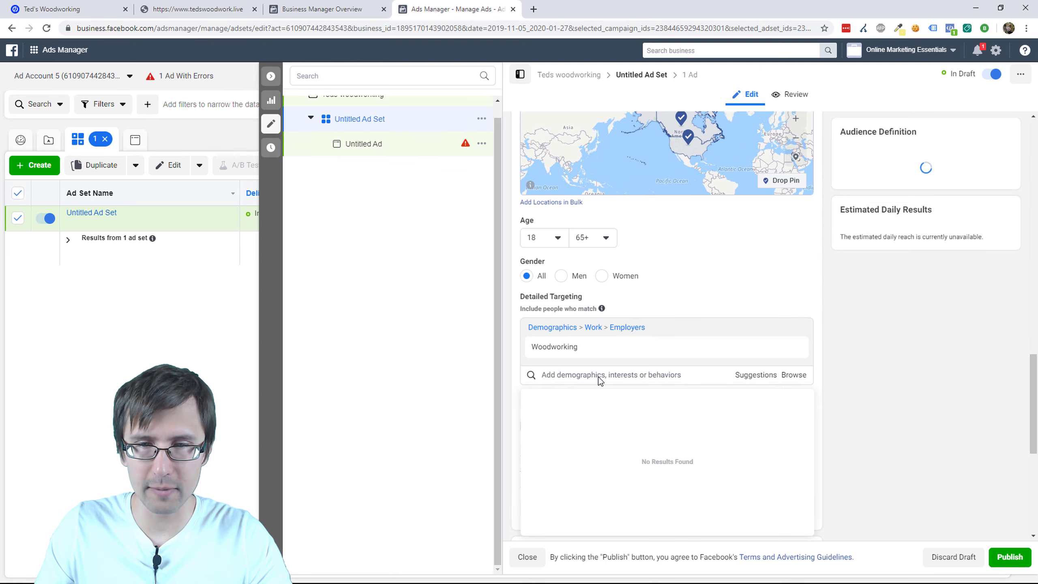
left_click(598, 375)
left_click(755, 375)
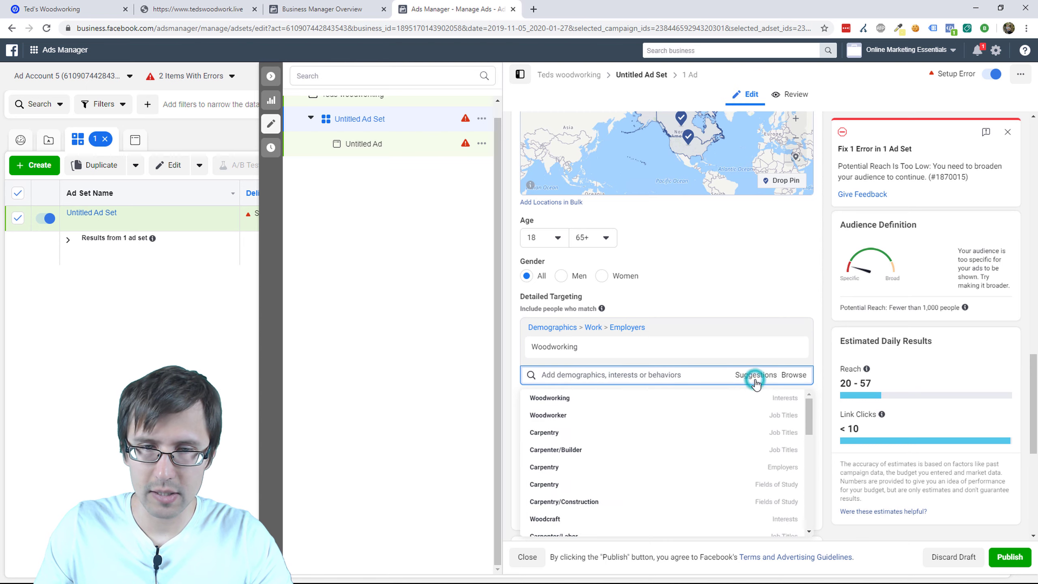
left_click(605, 415)
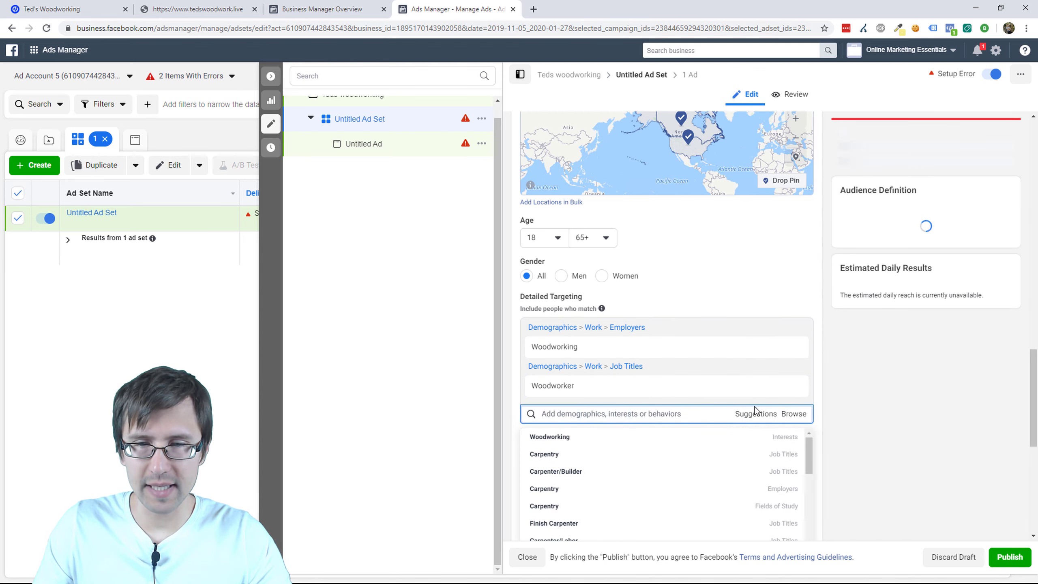
left_click(756, 413)
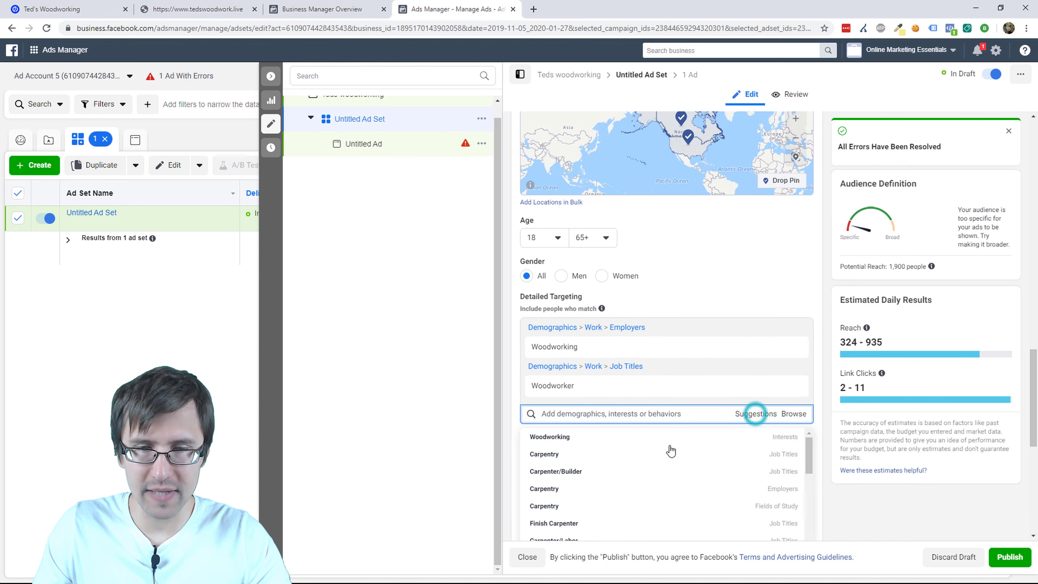
left_click(589, 483)
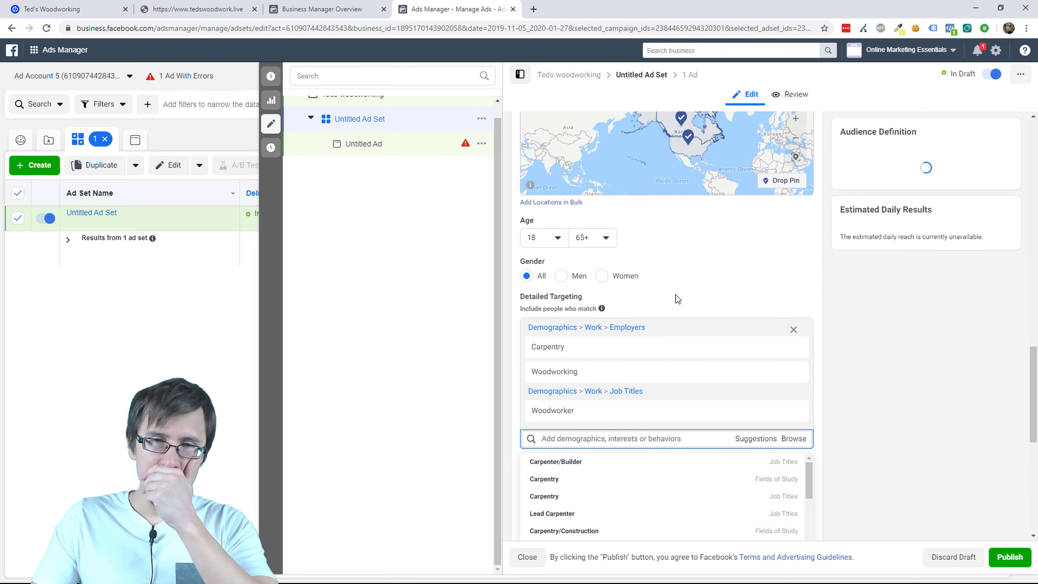
left_click(706, 257)
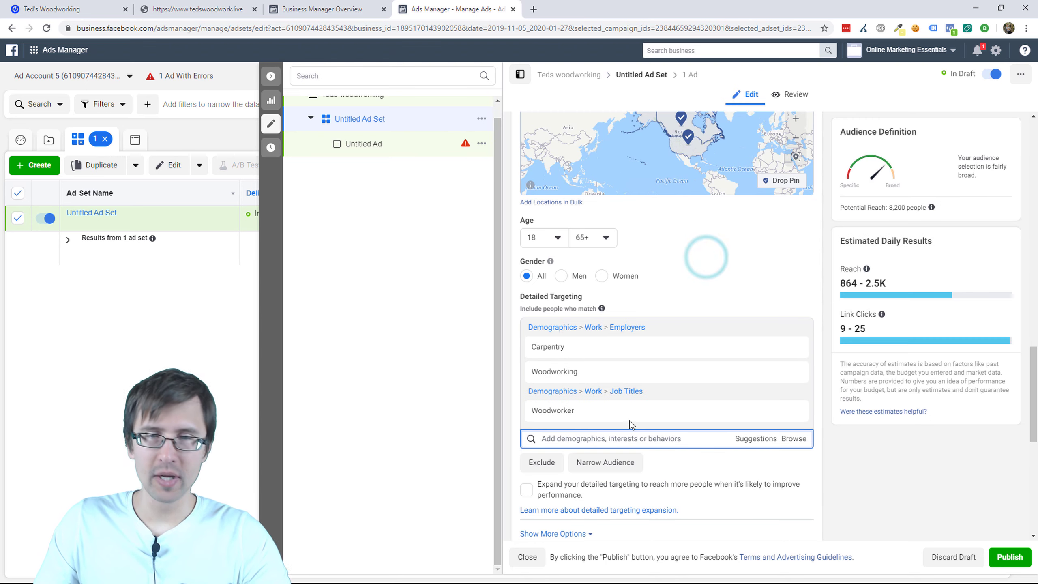
Step: Remove Woodworker and Woodworking, leaving only the Carpentry employer category
mouse_move(599, 368)
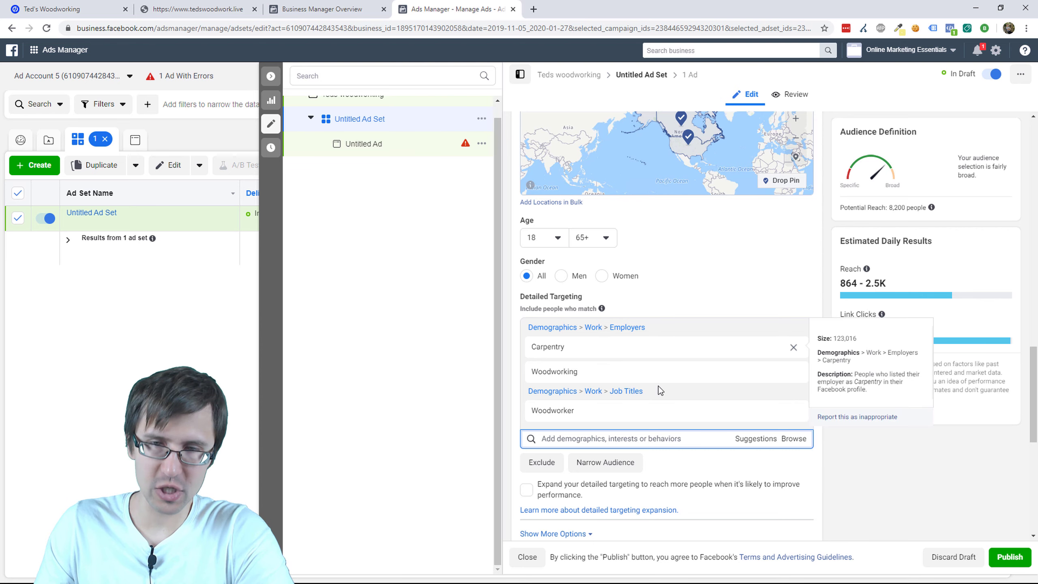
left_click(793, 410)
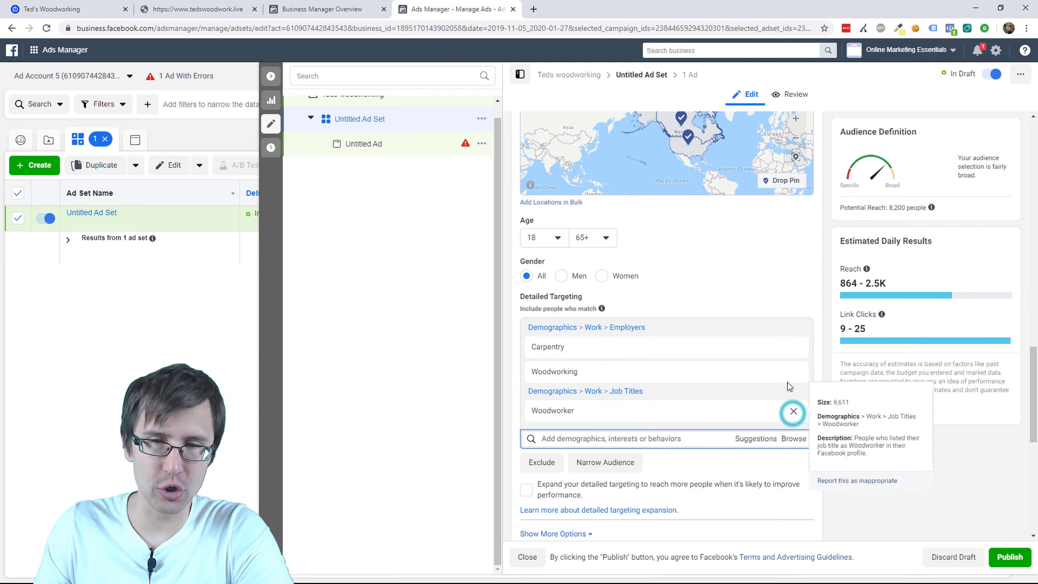
left_click(791, 373)
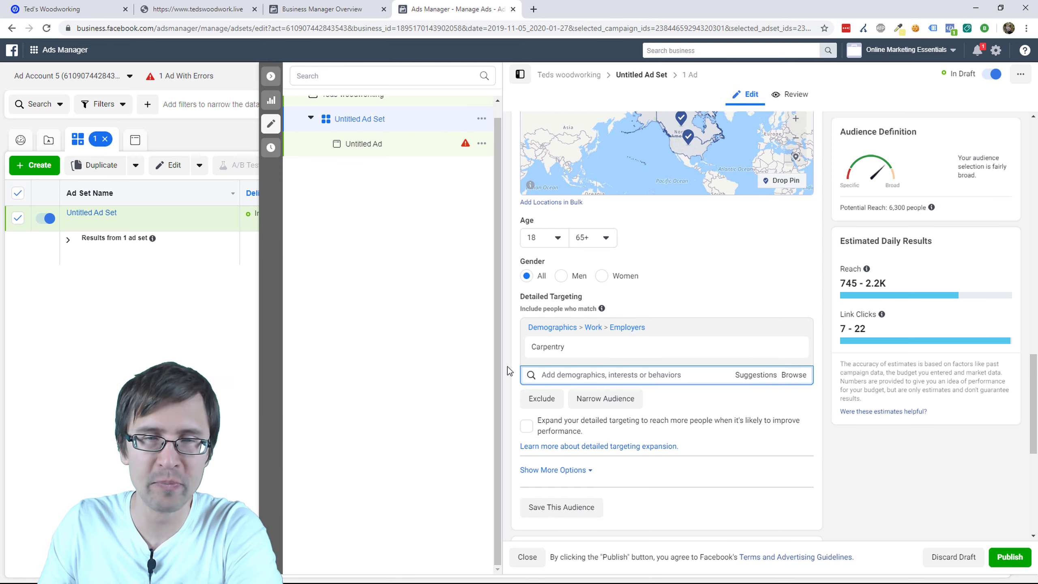
mouse_move(549, 339)
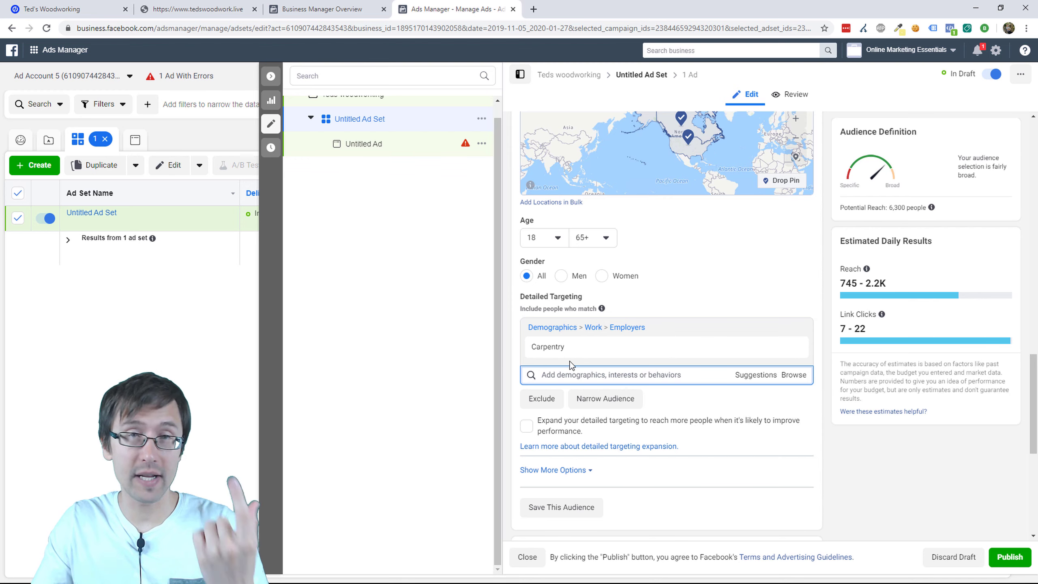
Step: Add a must-also-match group requiring the Engaged Shoppers behavior
left_click(597, 404)
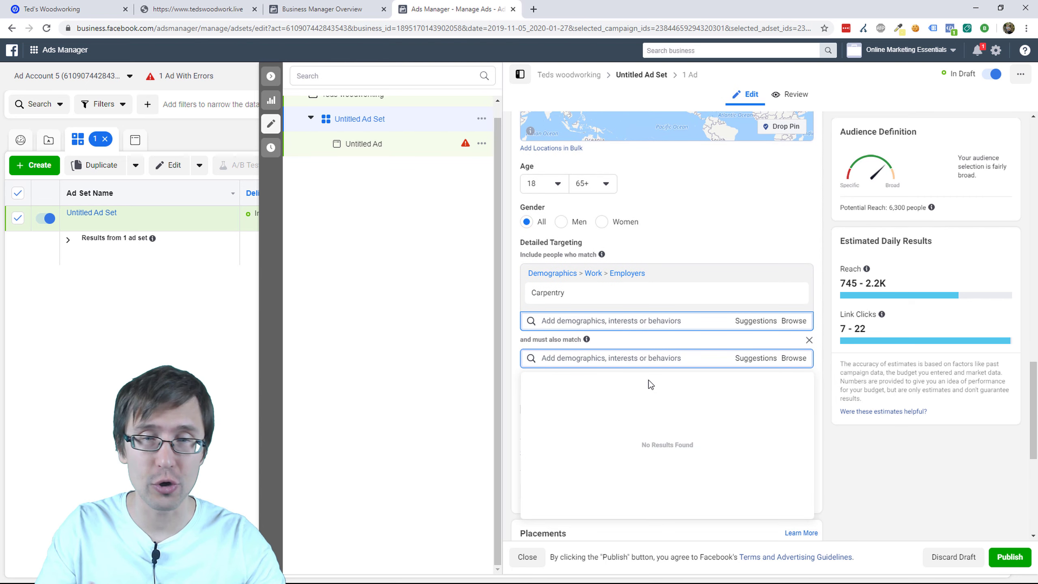
type("enga")
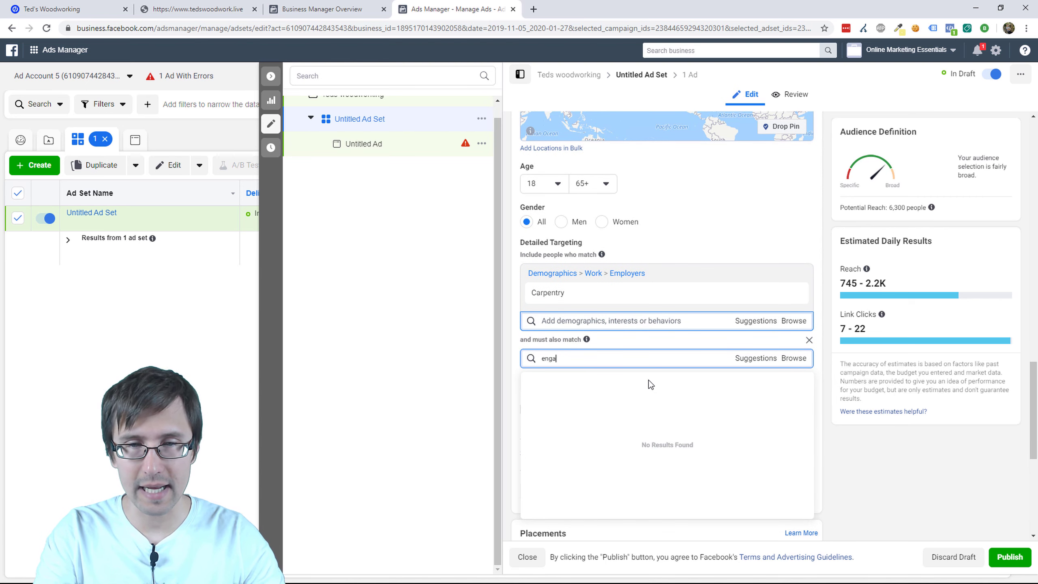
type("ged shopper")
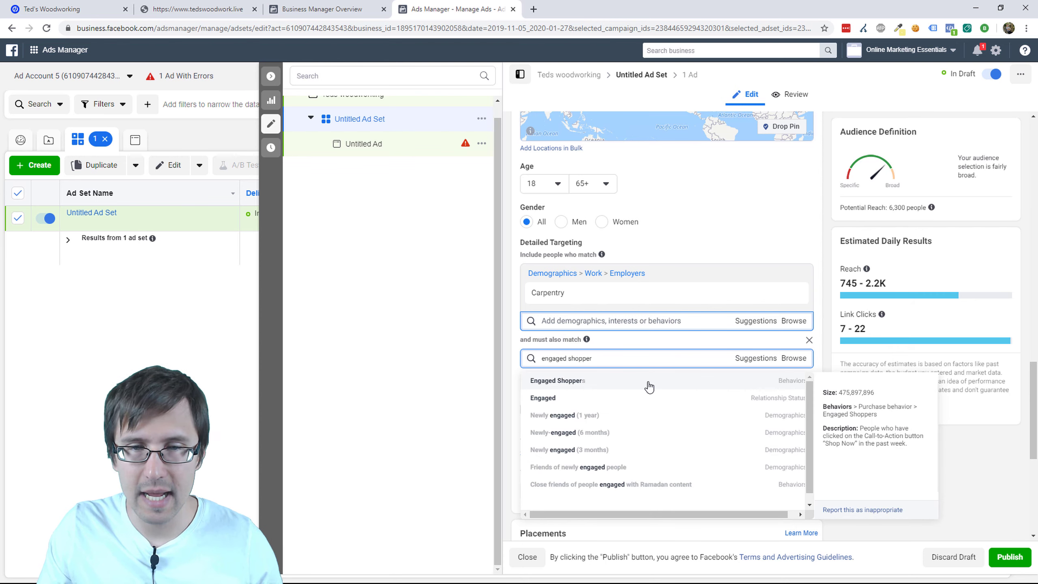
left_click(598, 381)
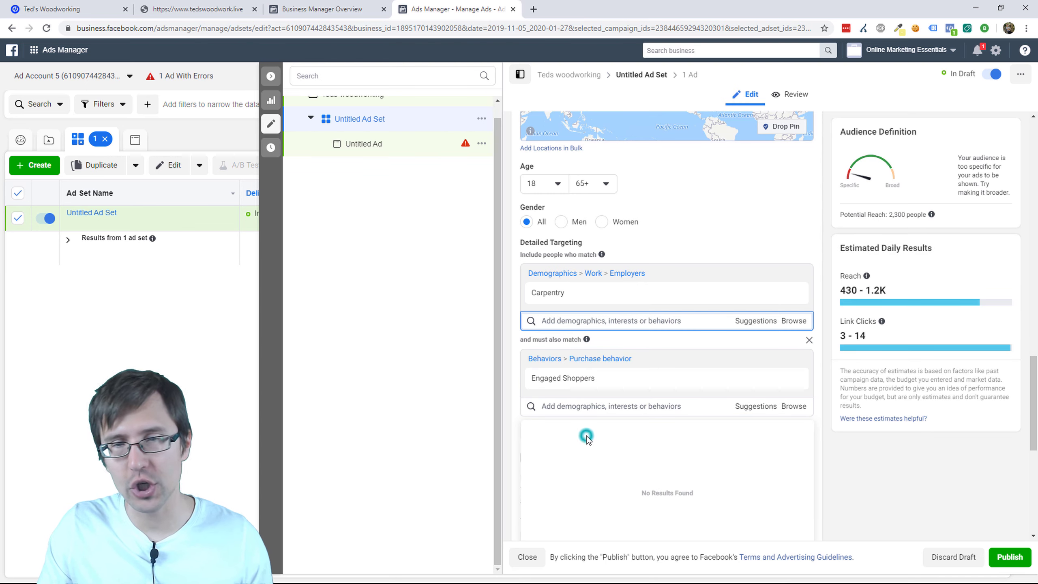
mouse_move(566, 297)
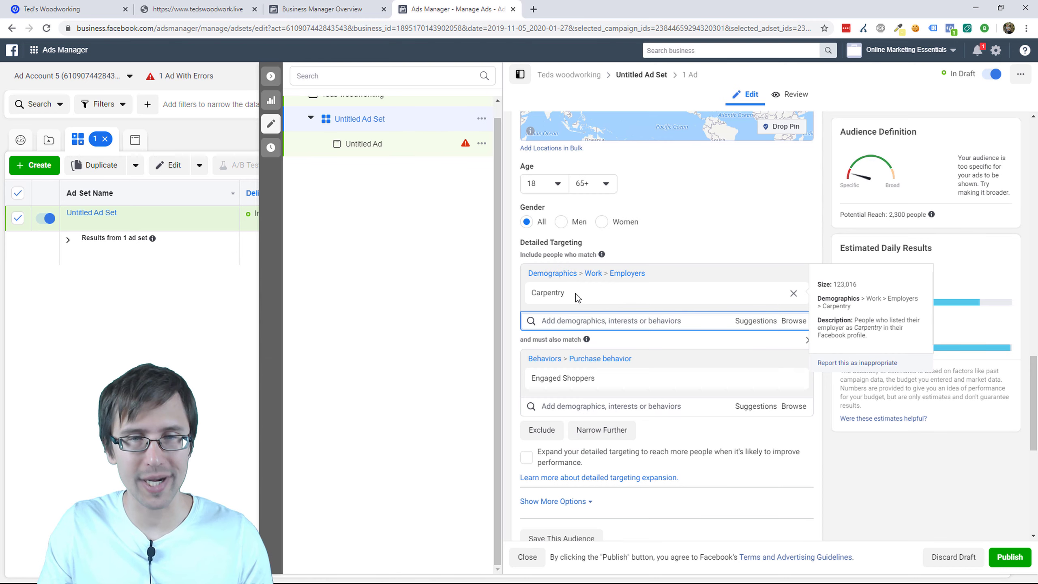
mouse_move(571, 385)
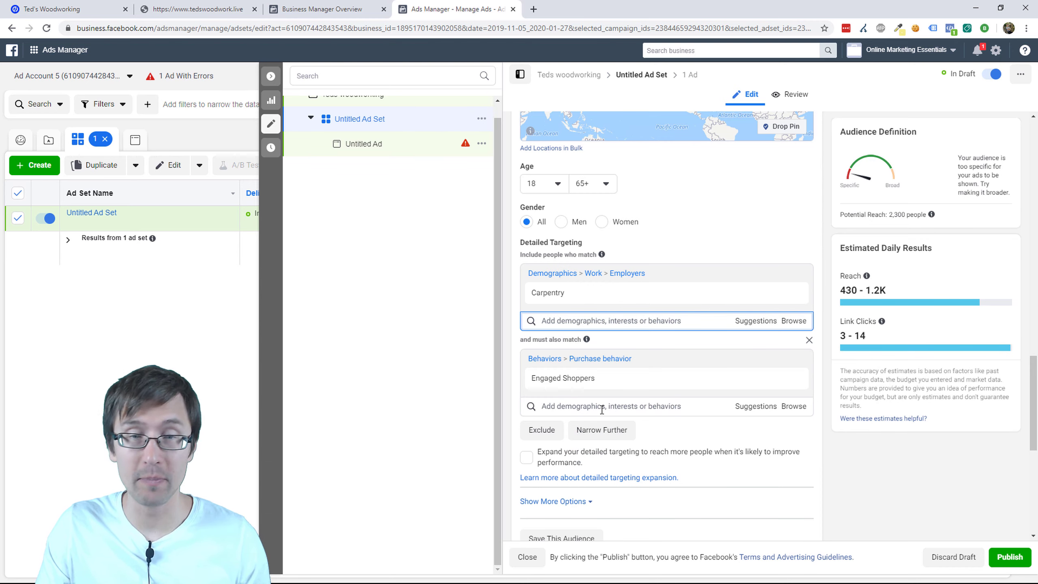
Step: Add another must-also-match group requiring a public-figure interest
left_click(625, 430)
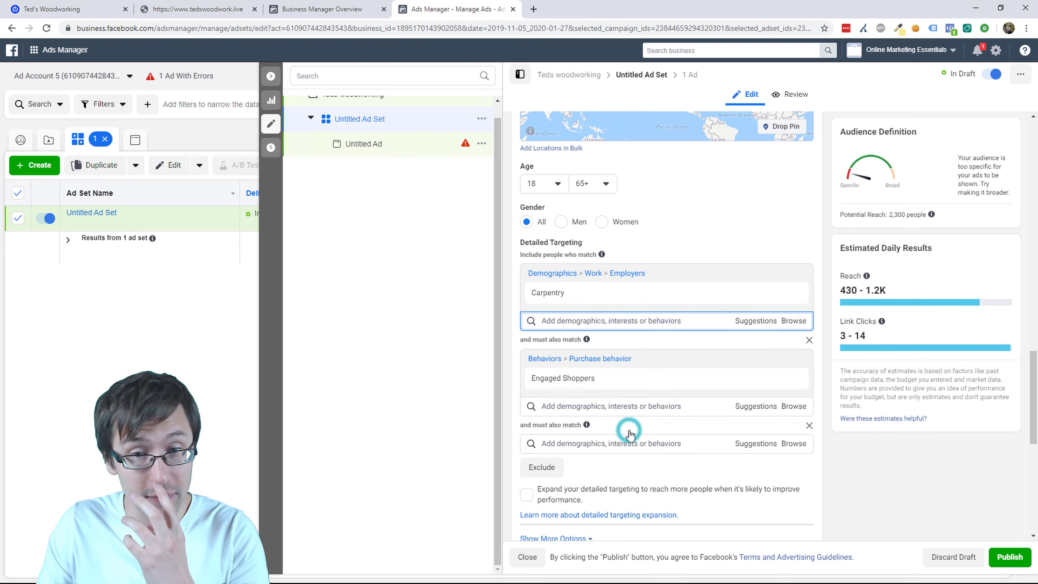
left_click(592, 439)
type("russell")
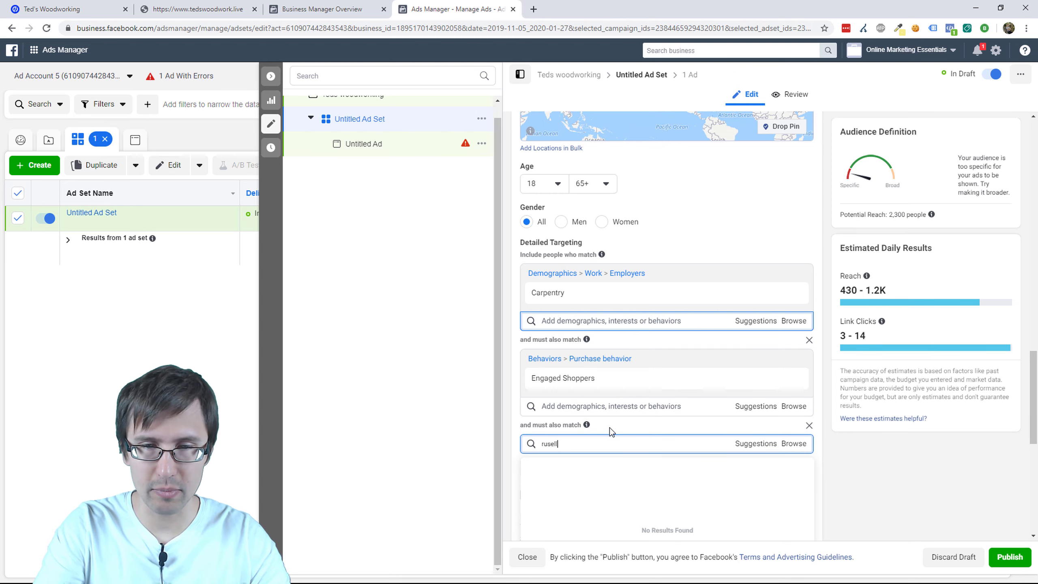
type(" bru")
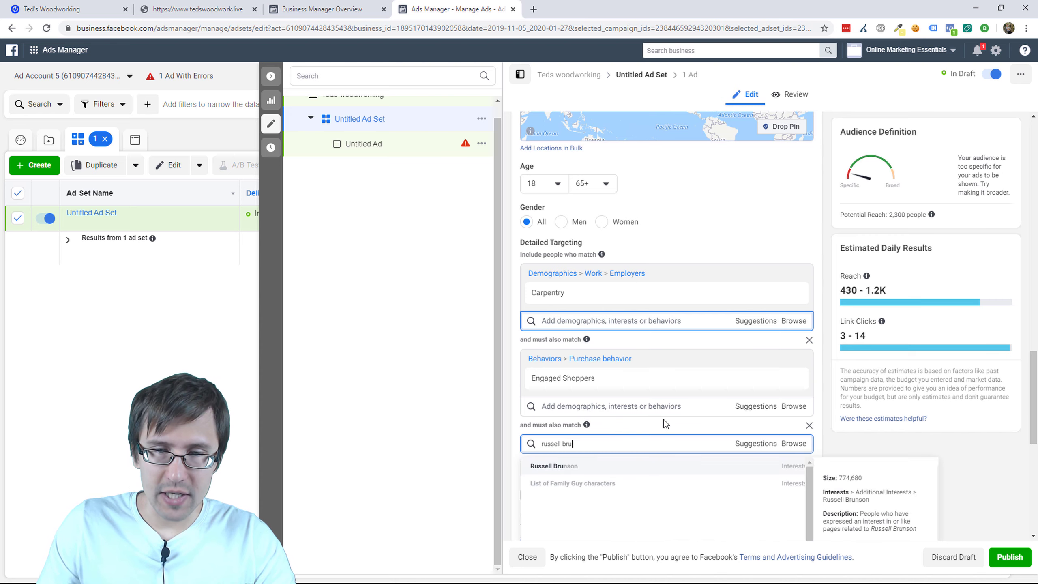
scroll(646, 422, "down", 1)
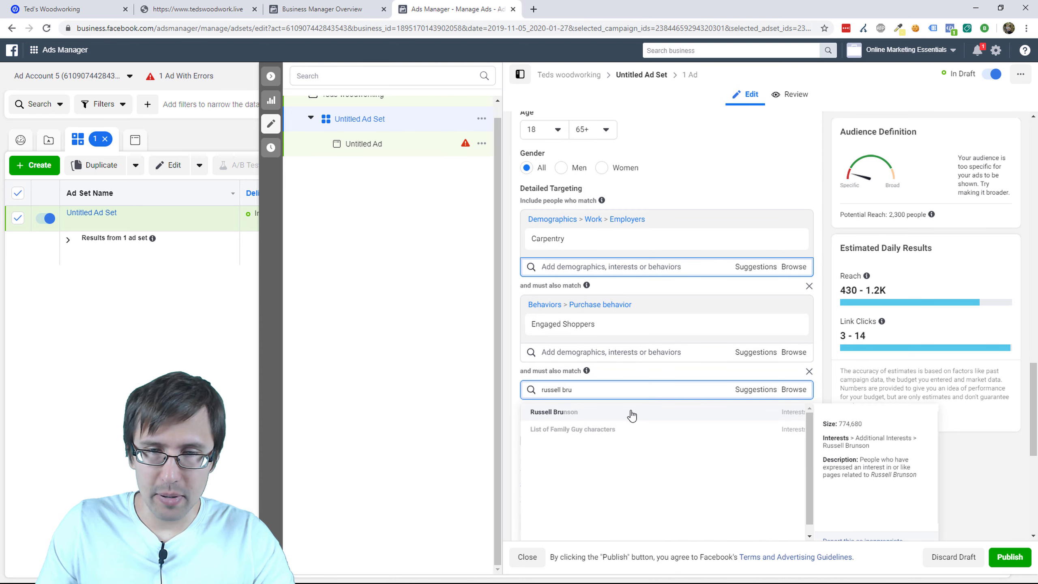
left_click(630, 409)
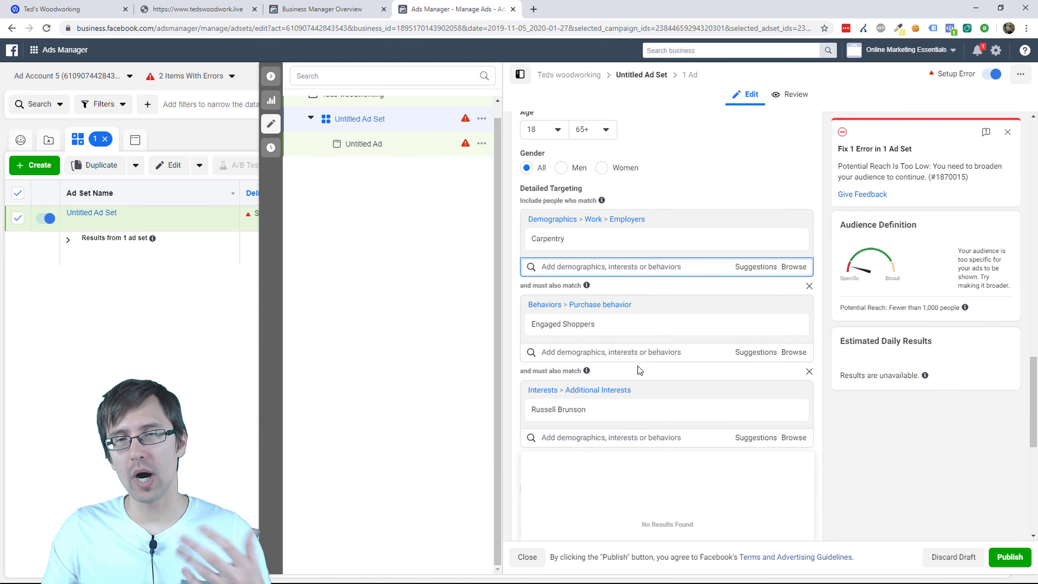
mouse_move(790, 241)
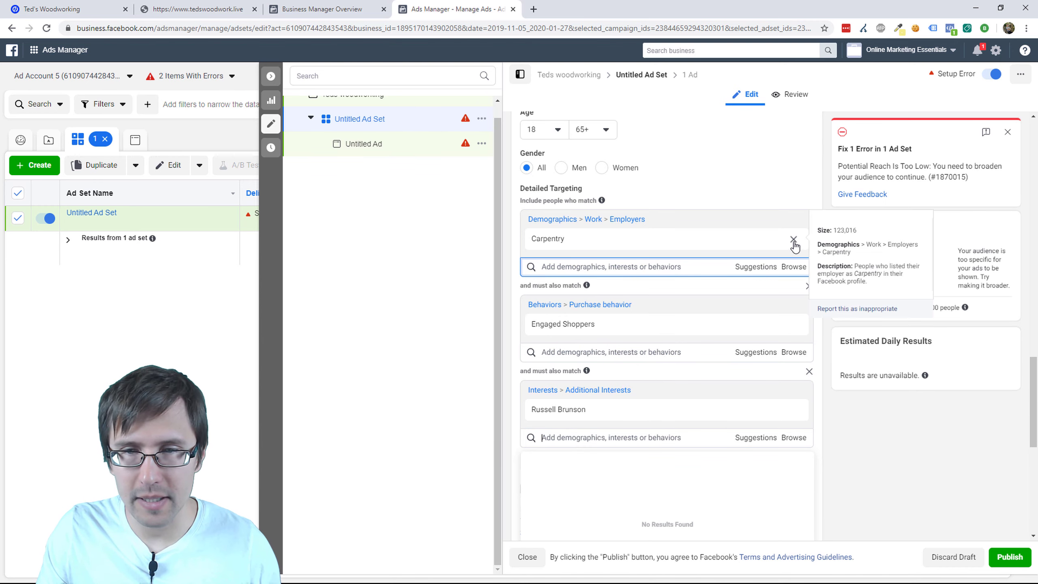
Step: Add the Woodworking interest and remove the Carpentry employer targeting
left_click(686, 233)
left_click(600, 267)
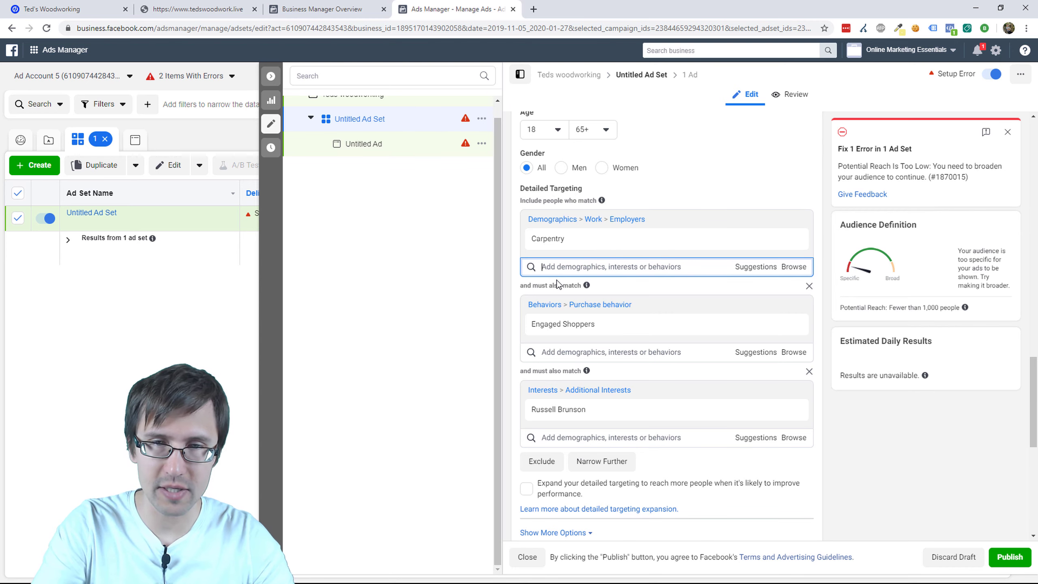
type("woodworking")
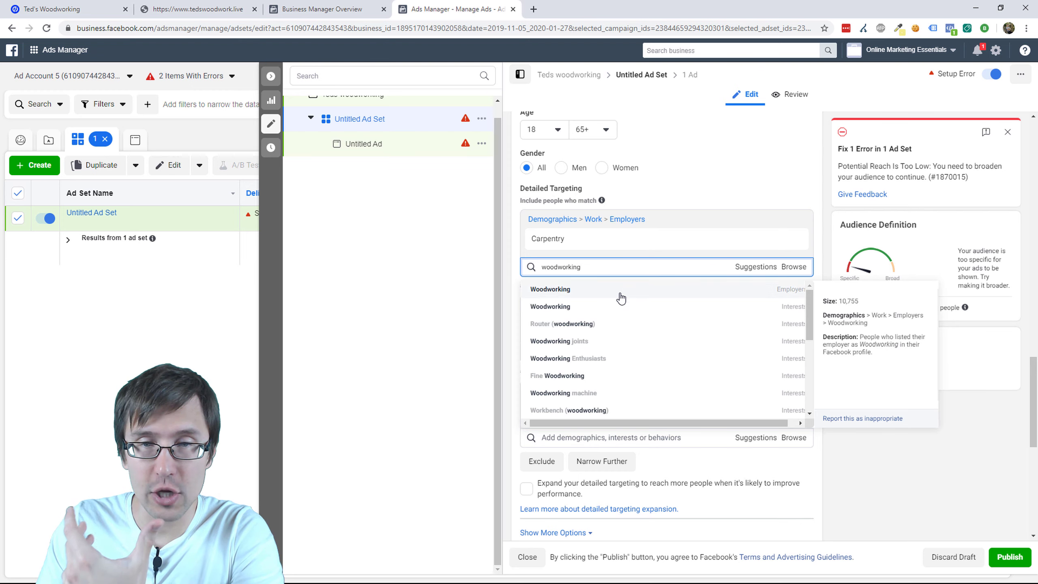
left_click(605, 307)
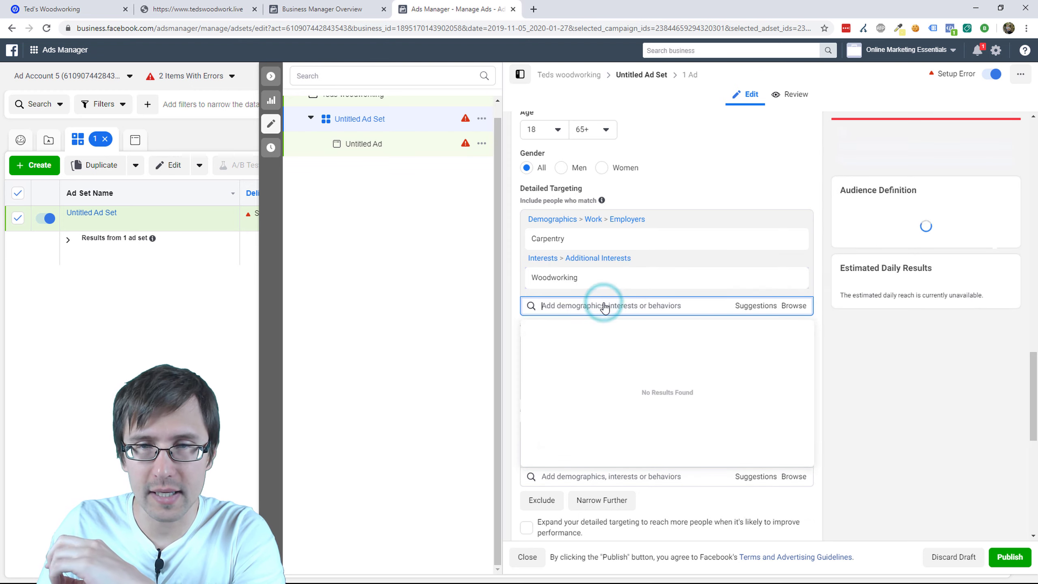
left_click(793, 240)
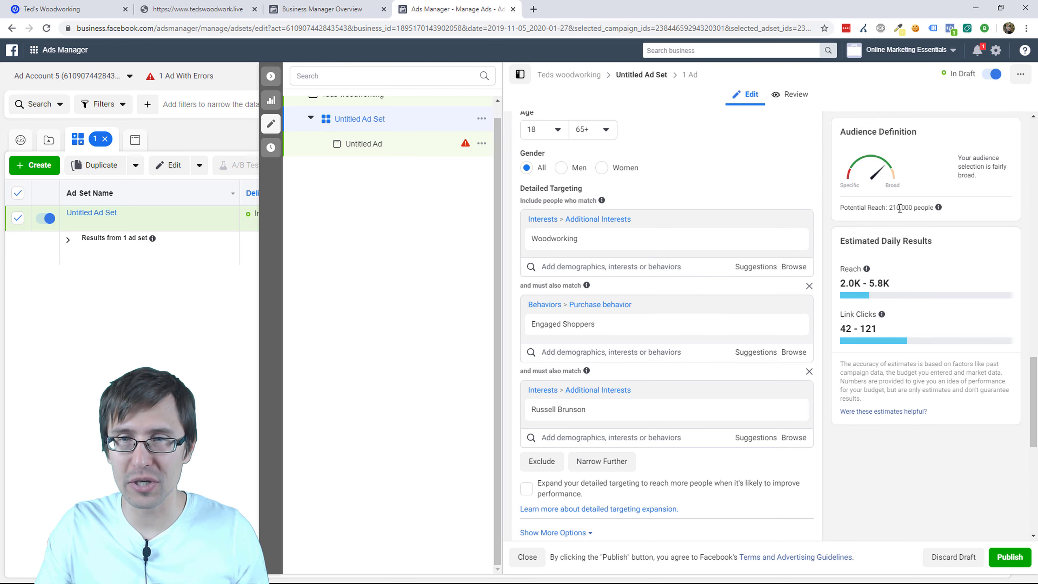
Step: Highlight the 210,000-people potential reach figure
left_click_drag(892, 208, 928, 207)
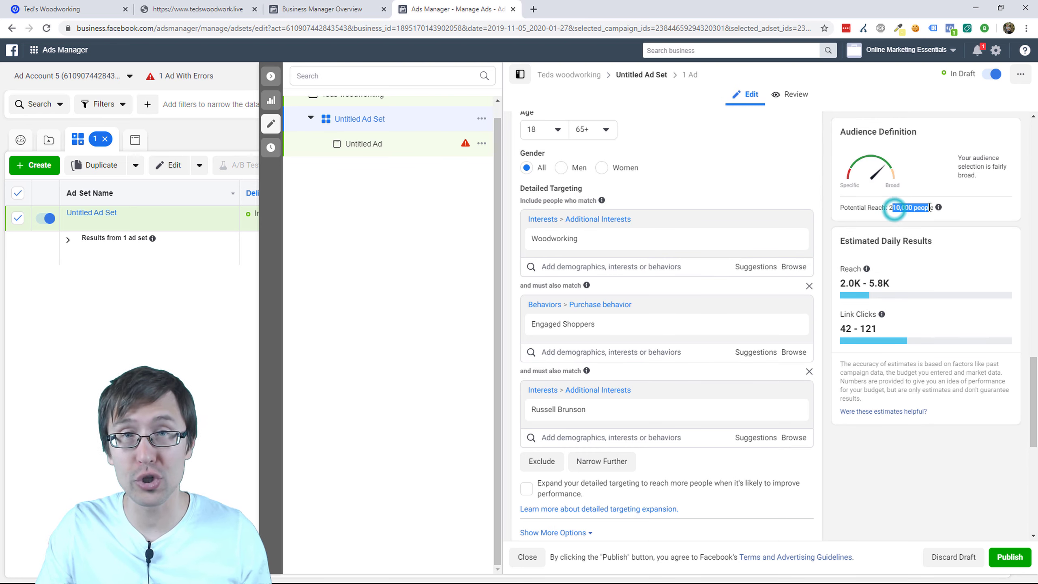
left_click(782, 172)
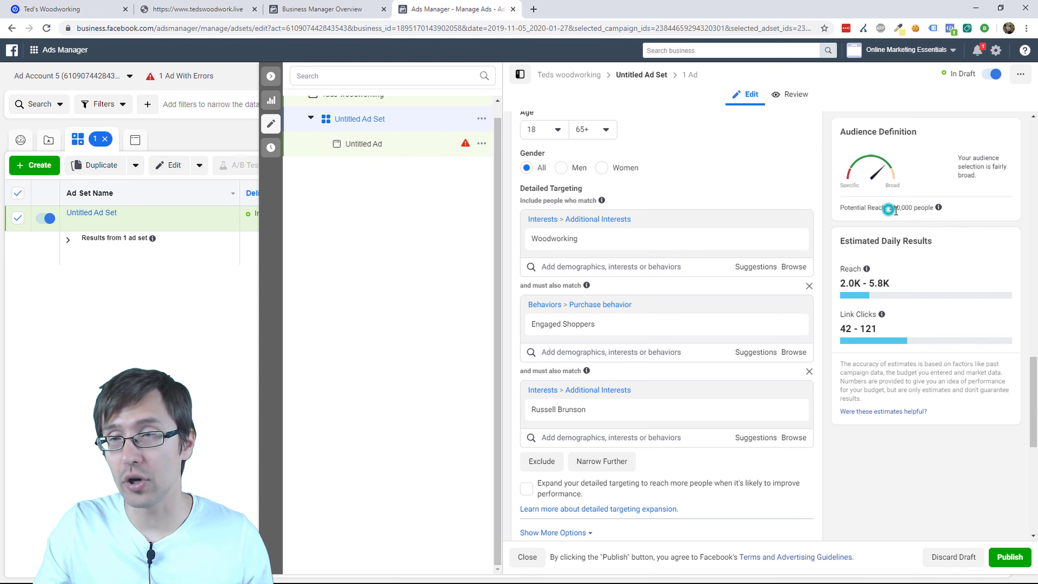
left_click_drag(889, 208, 934, 209)
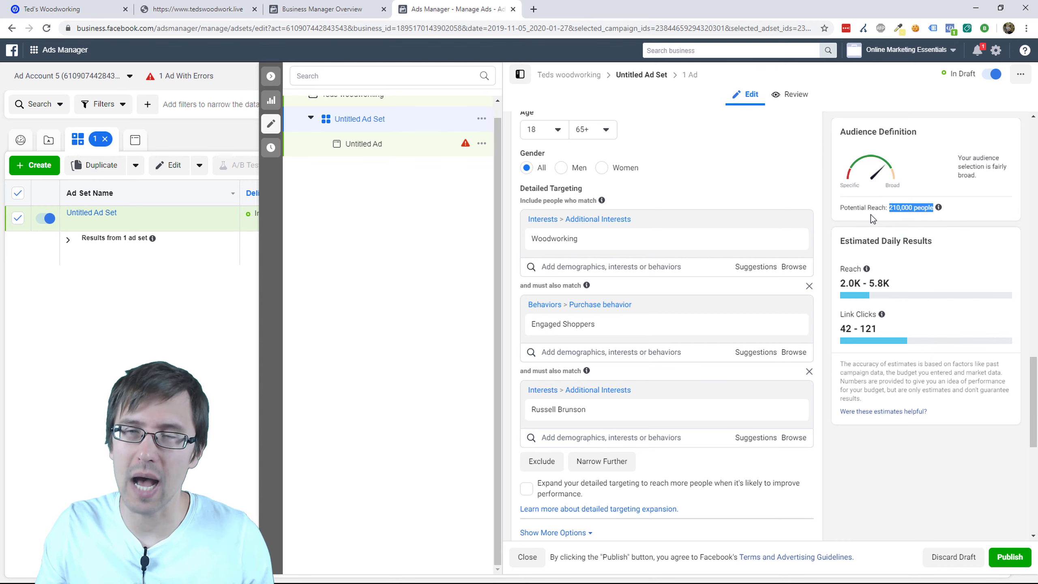
left_click(896, 203)
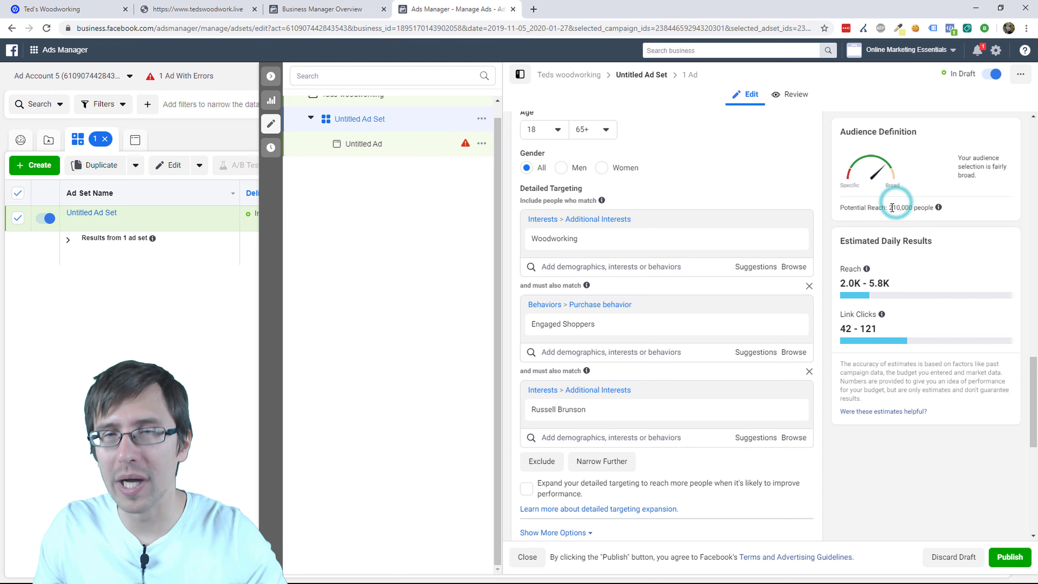
mouse_move(576, 239)
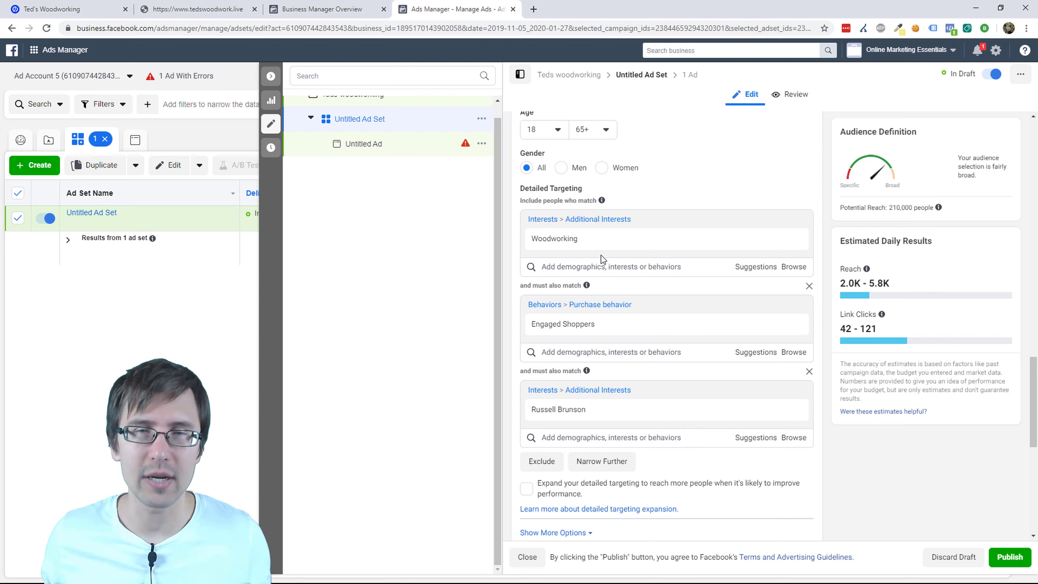
mouse_move(594, 333)
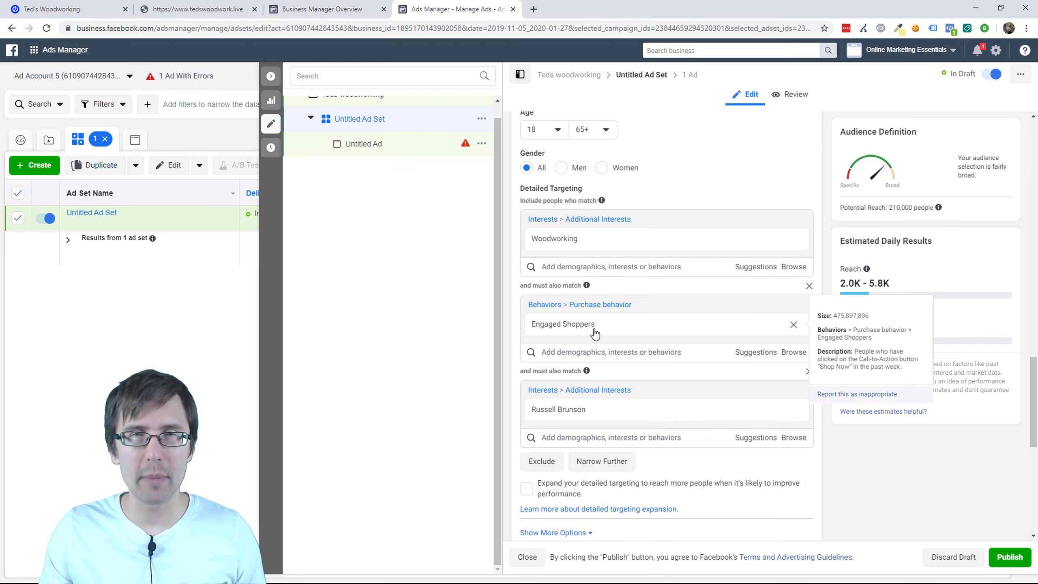
mouse_move(556, 417)
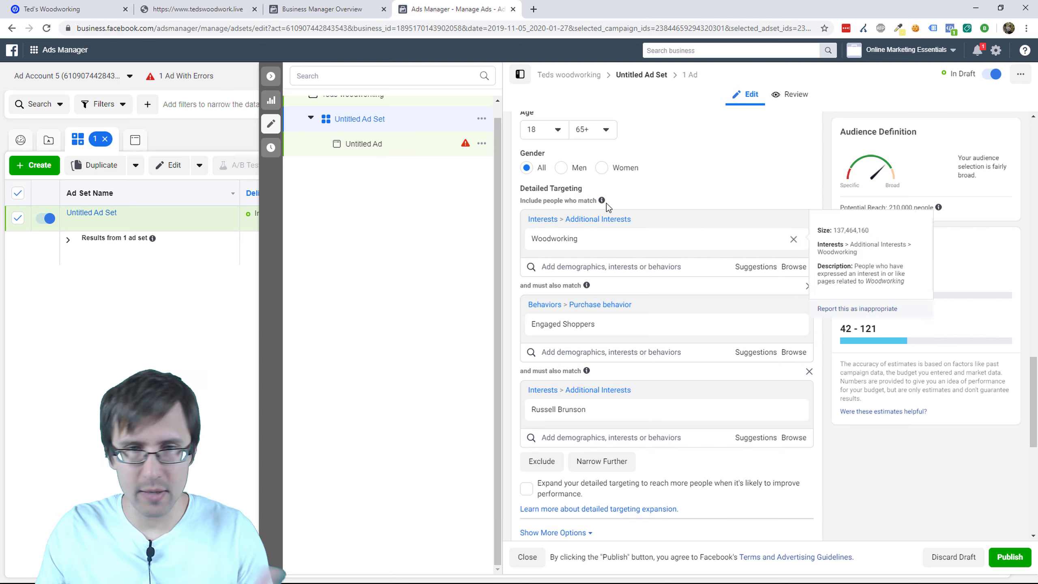
scroll(683, 356, "up", 2)
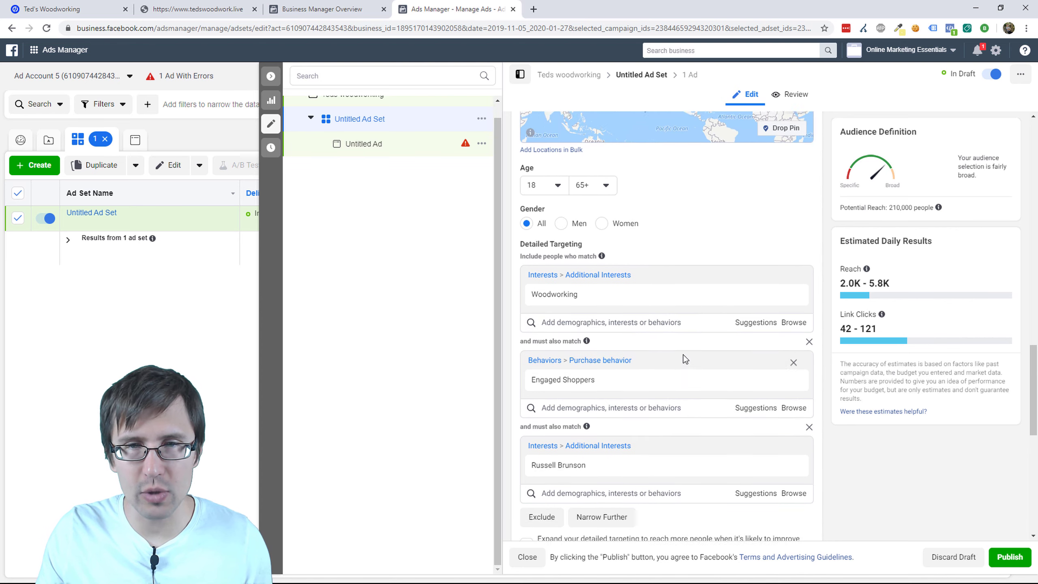
scroll(674, 339, "down", 6)
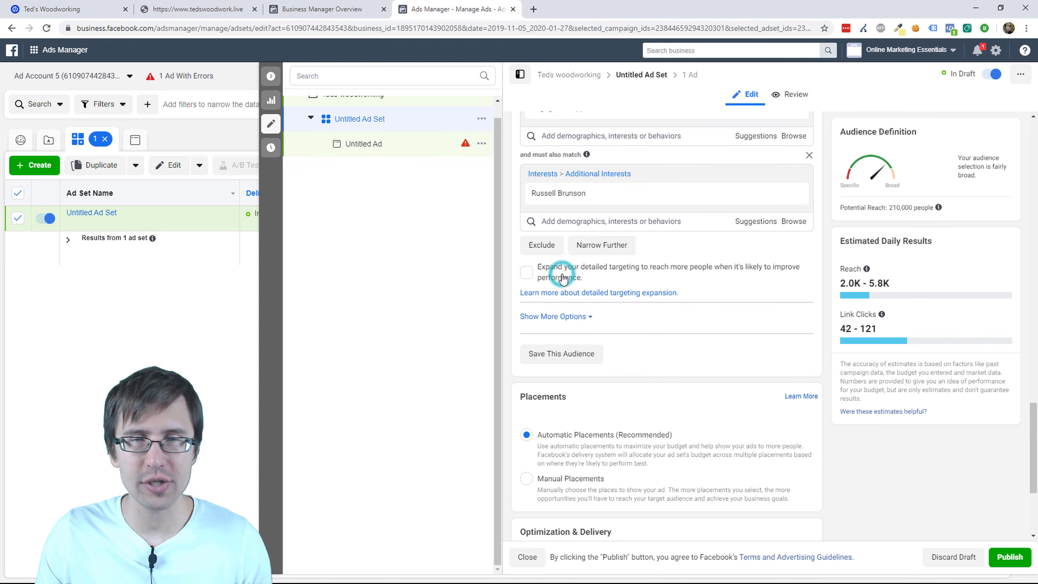
left_click(527, 273)
left_click(527, 274)
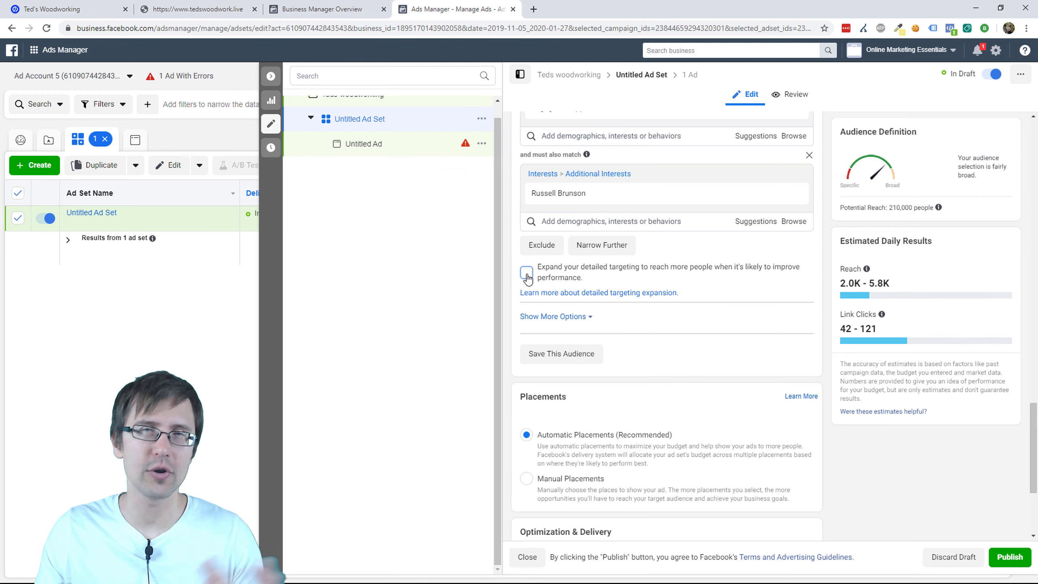
left_click(527, 274)
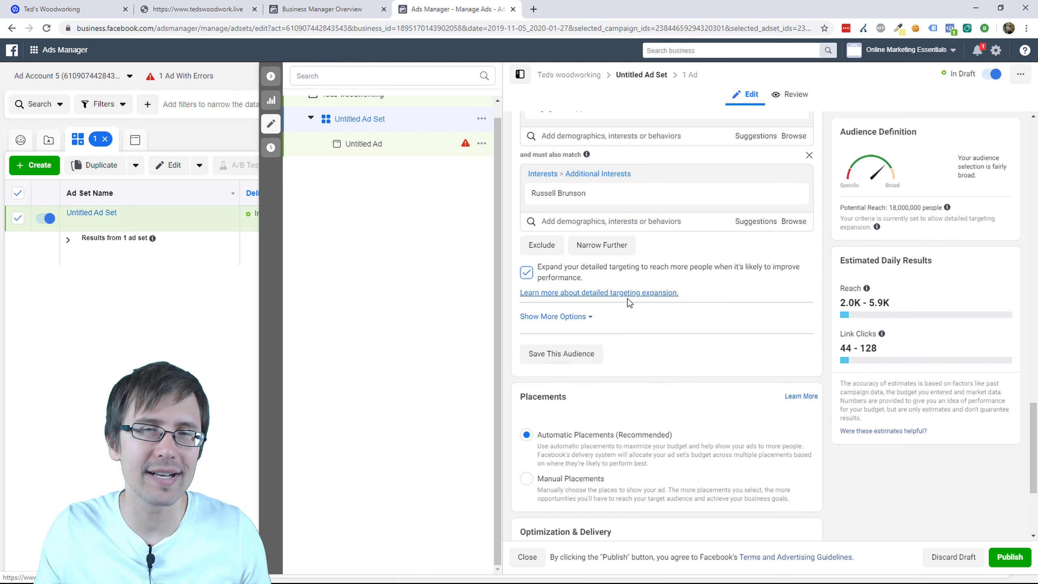
left_click(527, 274)
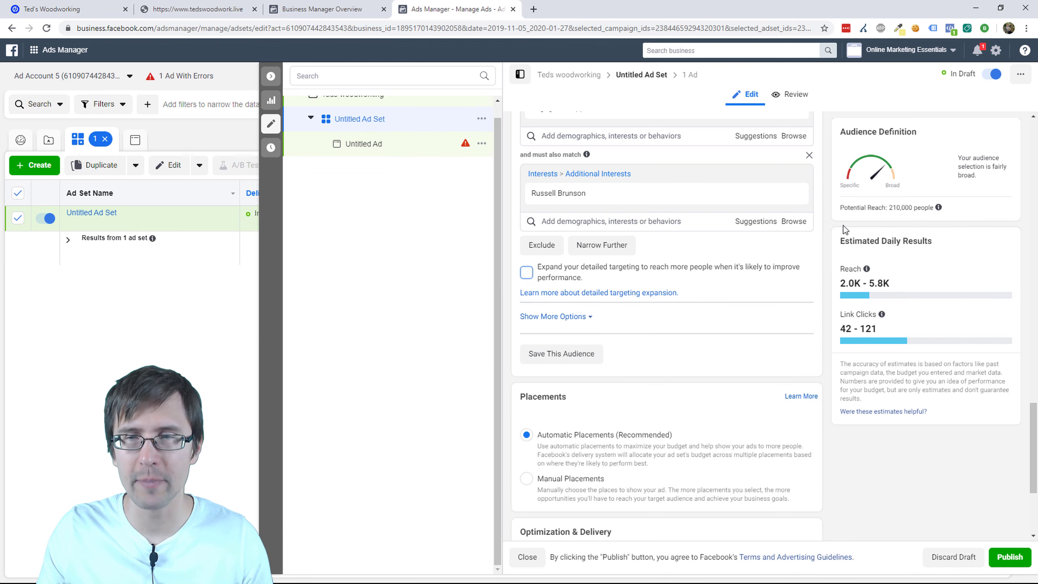
left_click_drag(888, 209, 909, 215)
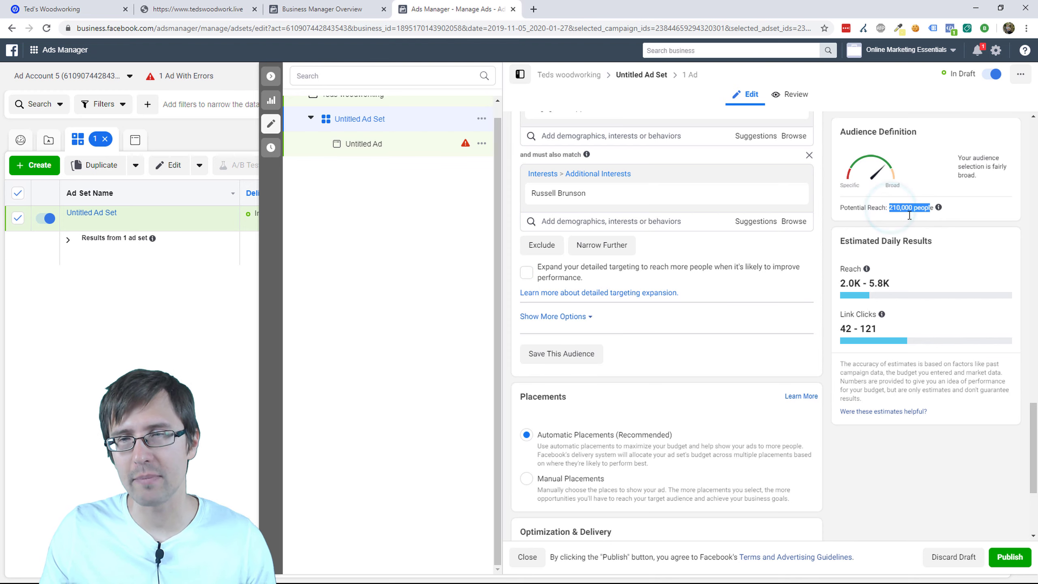
left_click(865, 221)
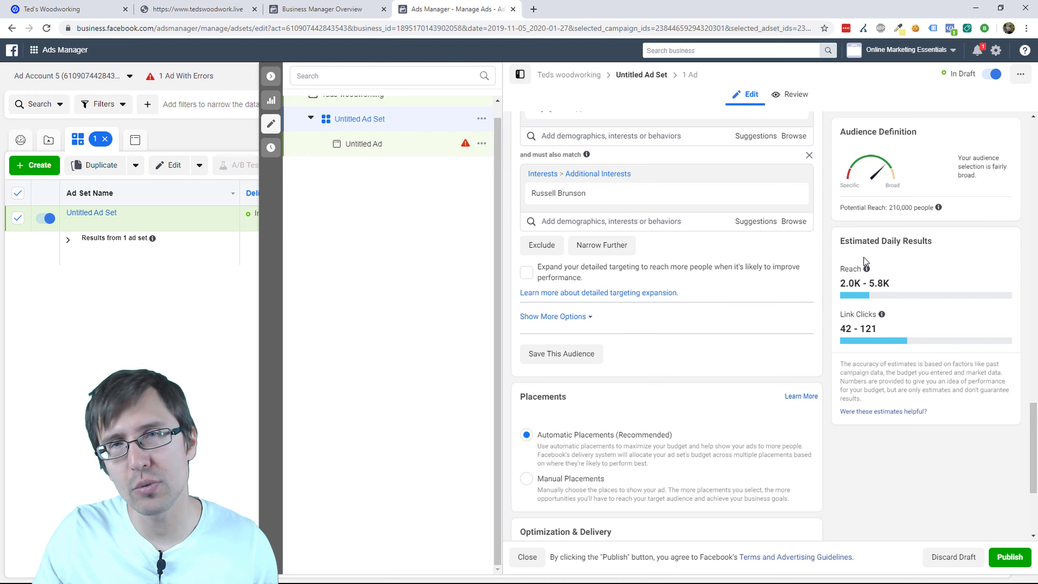
left_click_drag(890, 208, 931, 209)
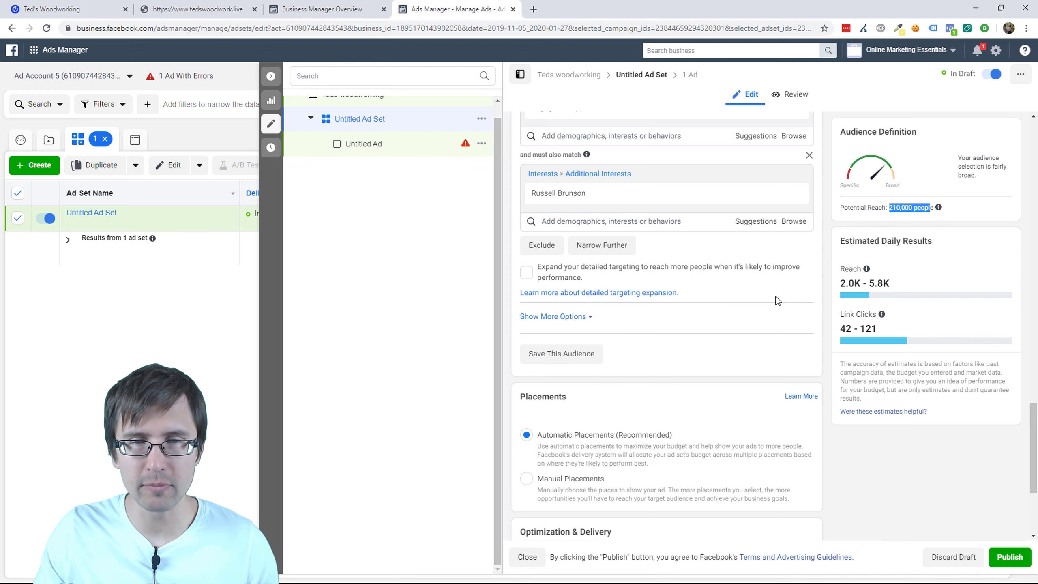
scroll(754, 300, "down", 2)
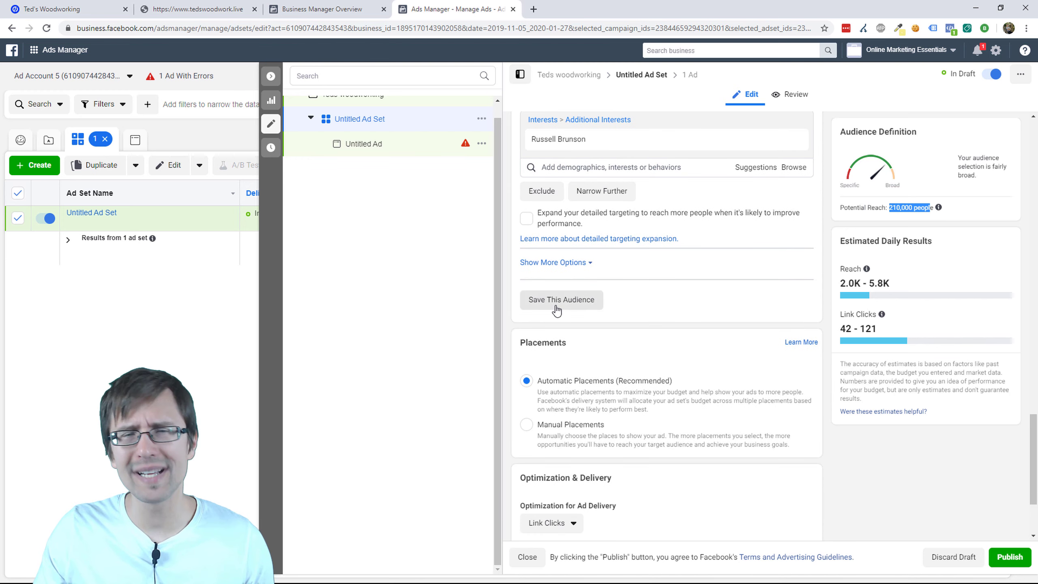
scroll(642, 250, "up", 2)
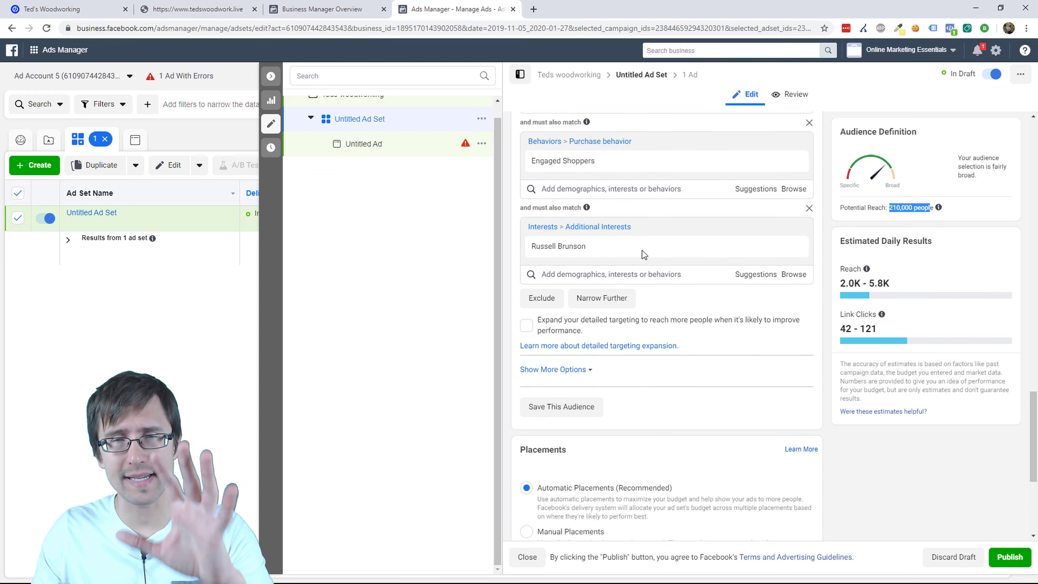
scroll(642, 249, "up", 6)
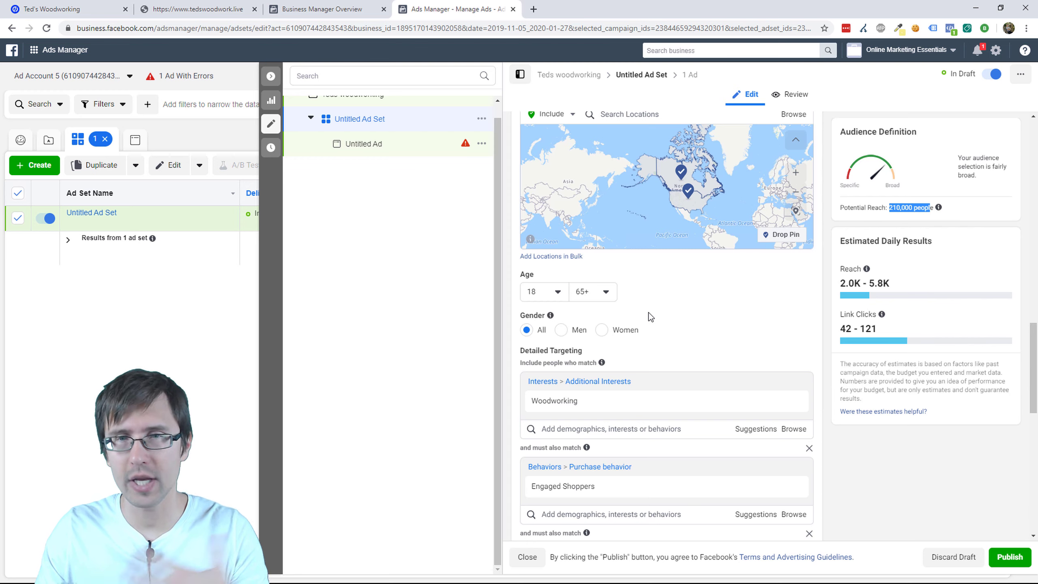
scroll(650, 315, "up", 2)
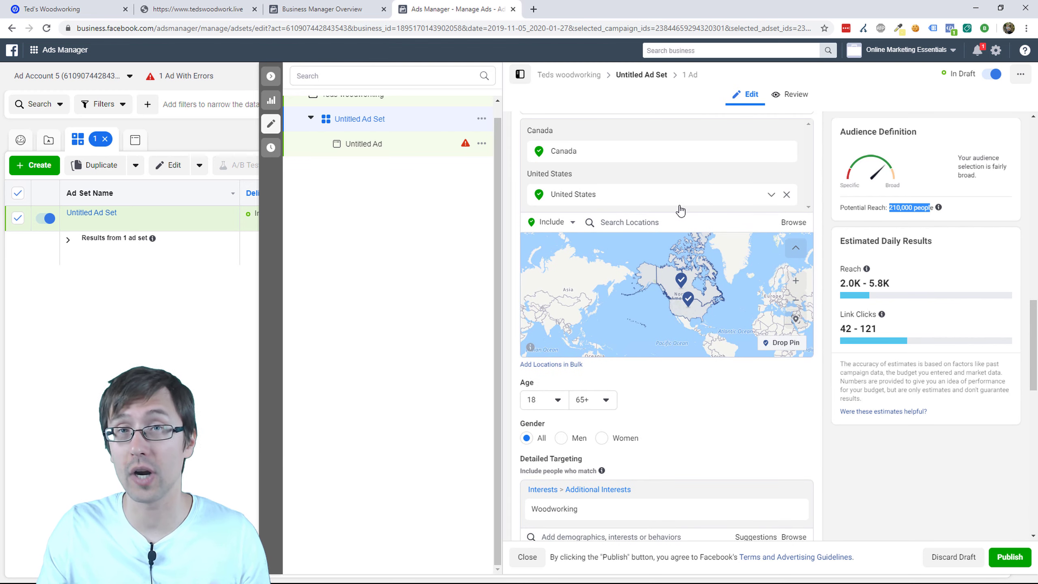
scroll(629, 374, "down", 4)
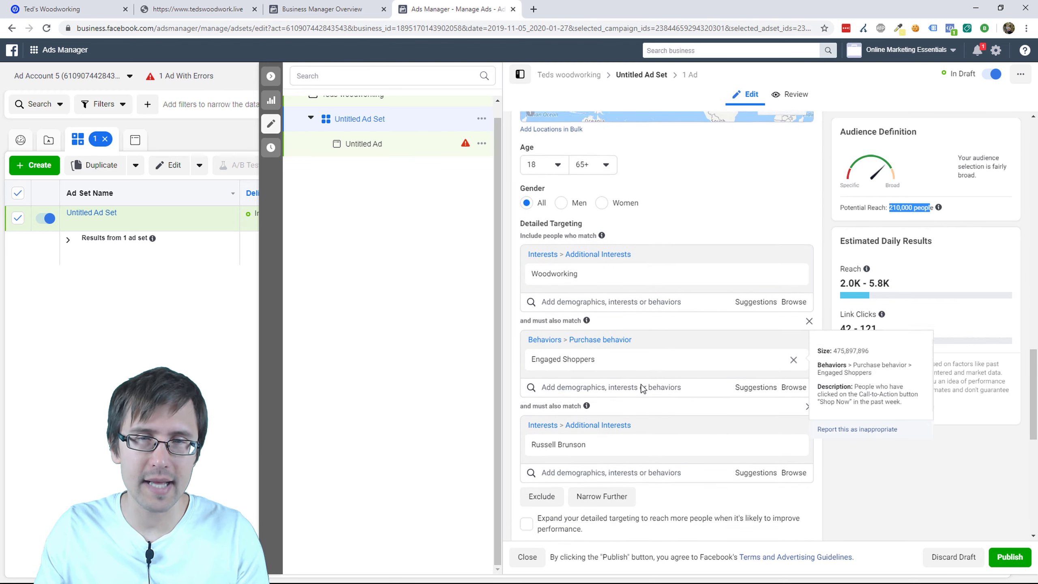
scroll(642, 388, "down", 3)
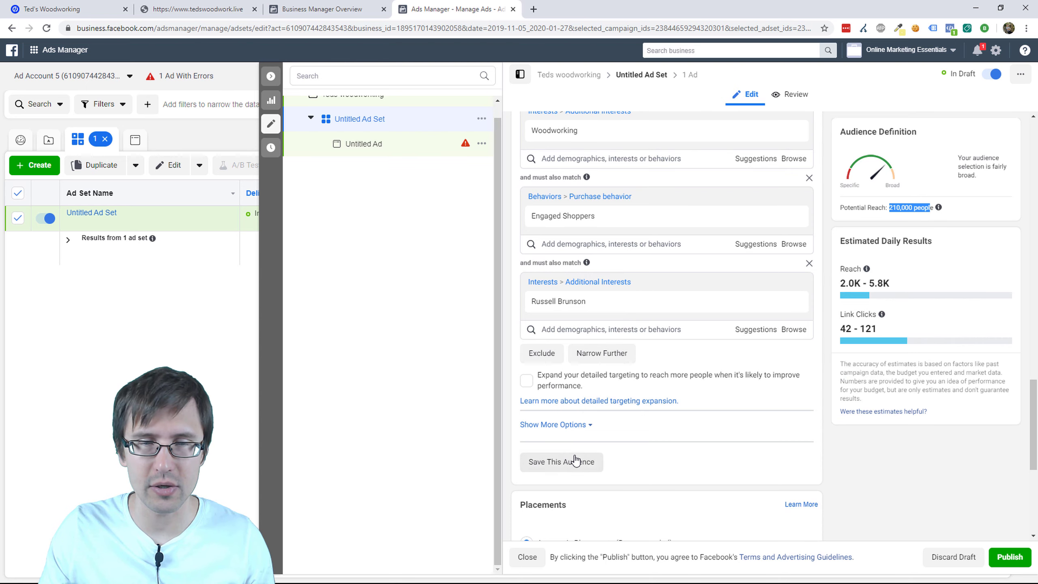
left_click(587, 425)
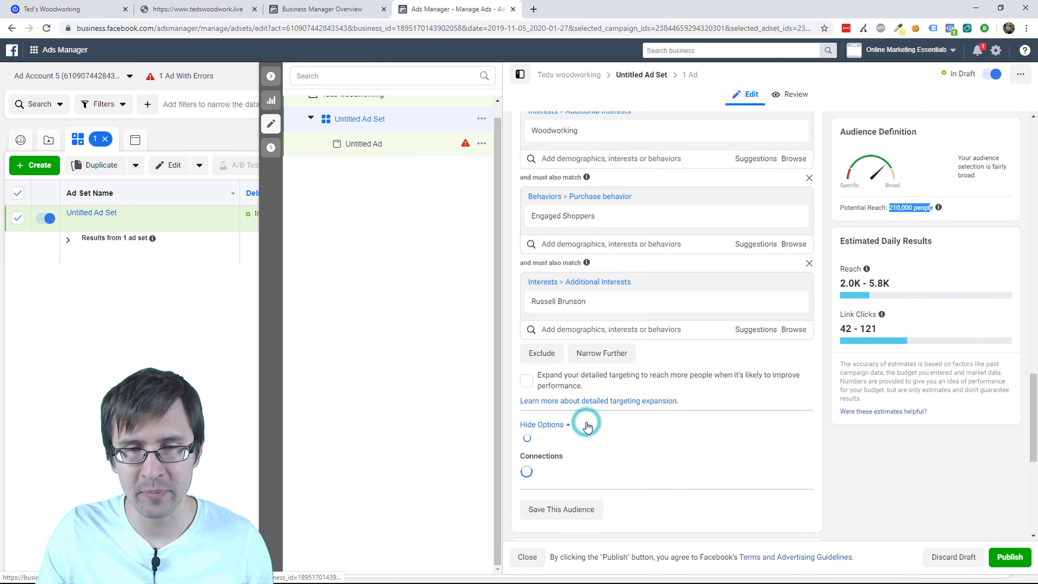
scroll(607, 414, "down", 1)
mouse_move(566, 393)
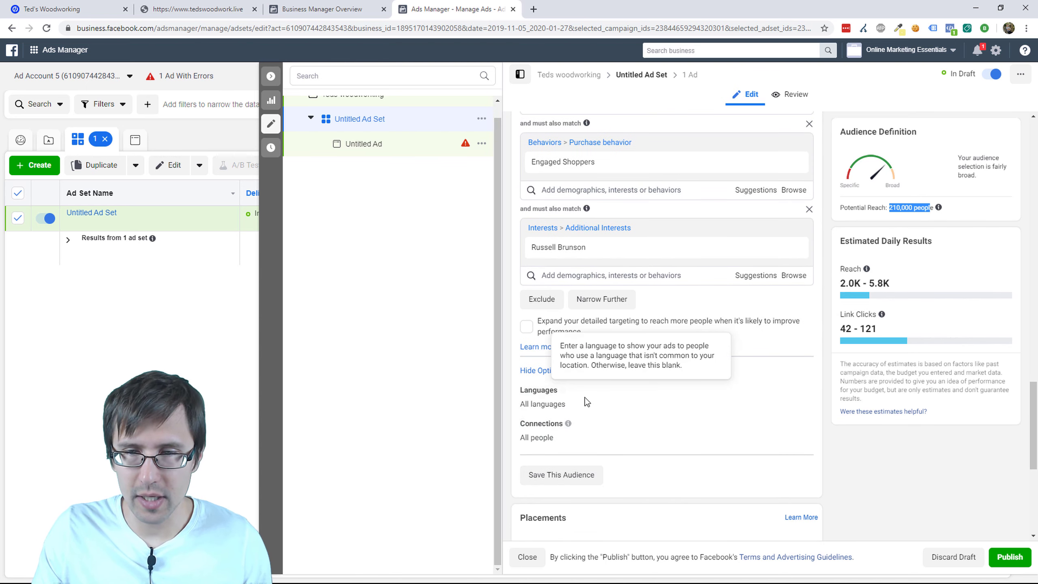
left_click(799, 390)
left_click(606, 410)
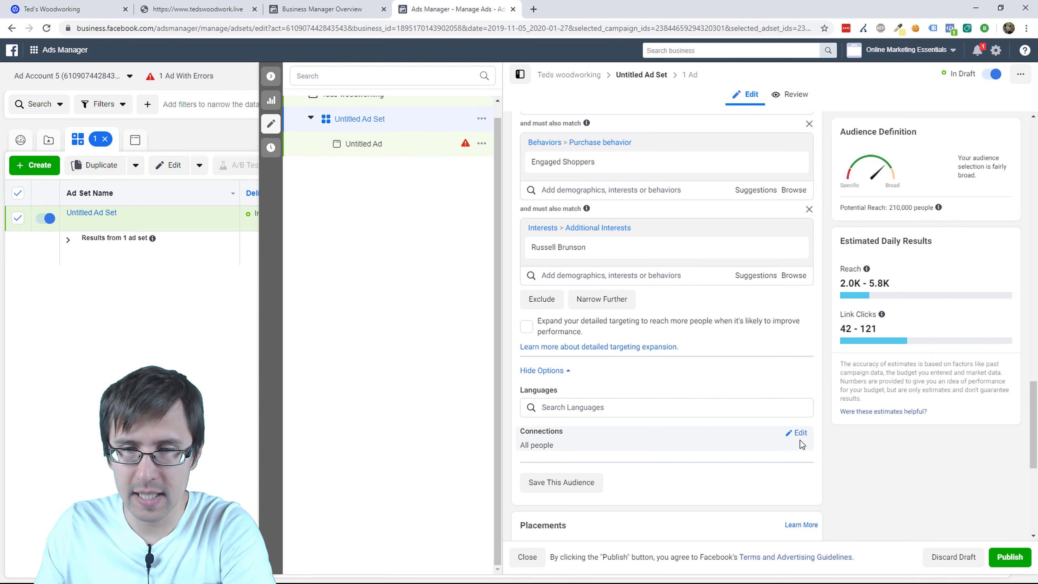
left_click(799, 433)
left_click(605, 449)
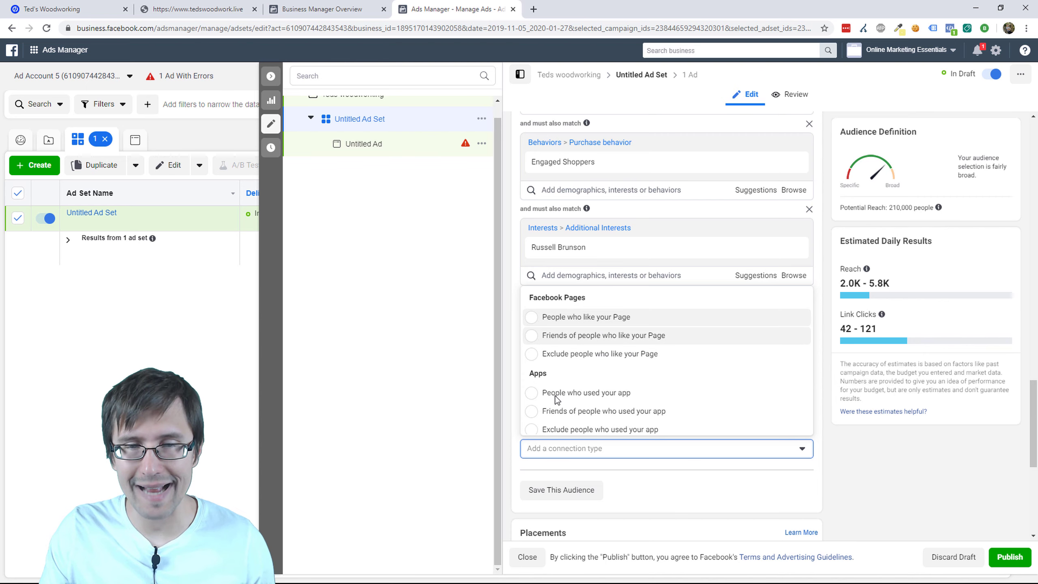
left_click(675, 477)
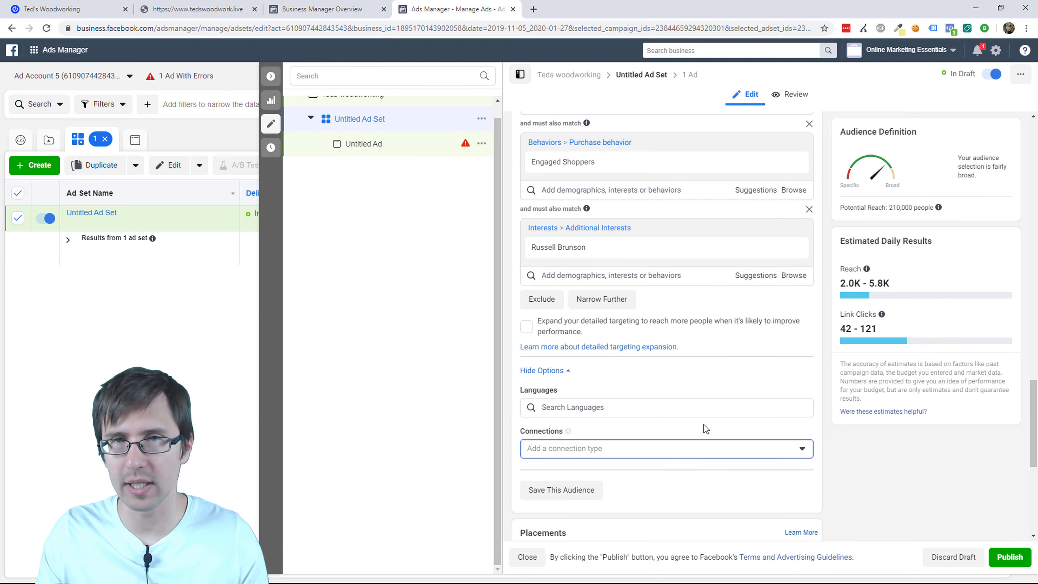
scroll(704, 414, "down", 1)
scroll(704, 414, "down", 5)
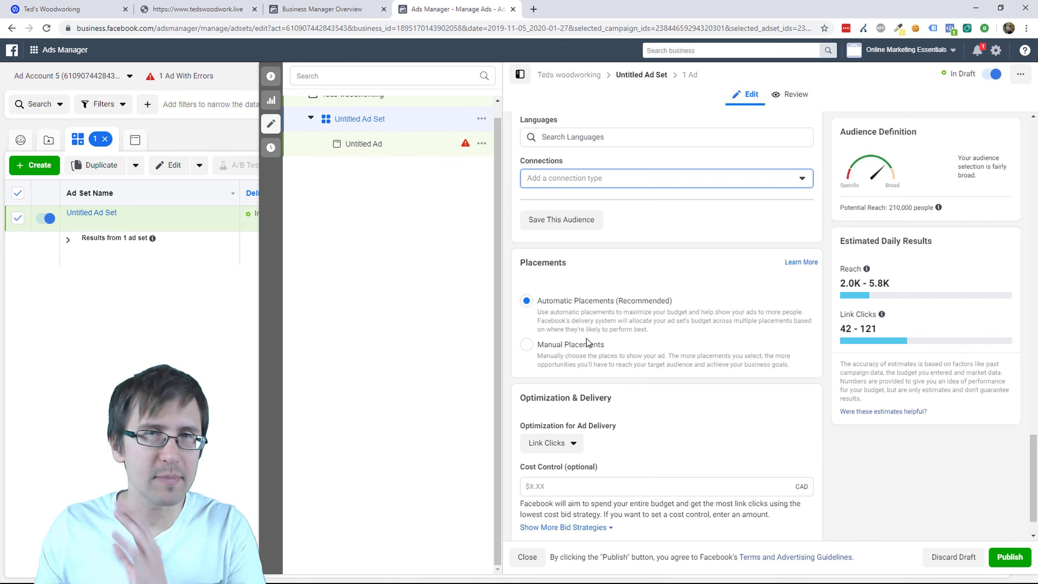
Step: Choose Manual Placements and turn off Audience Network, Messenger and Instagram
left_click(551, 344)
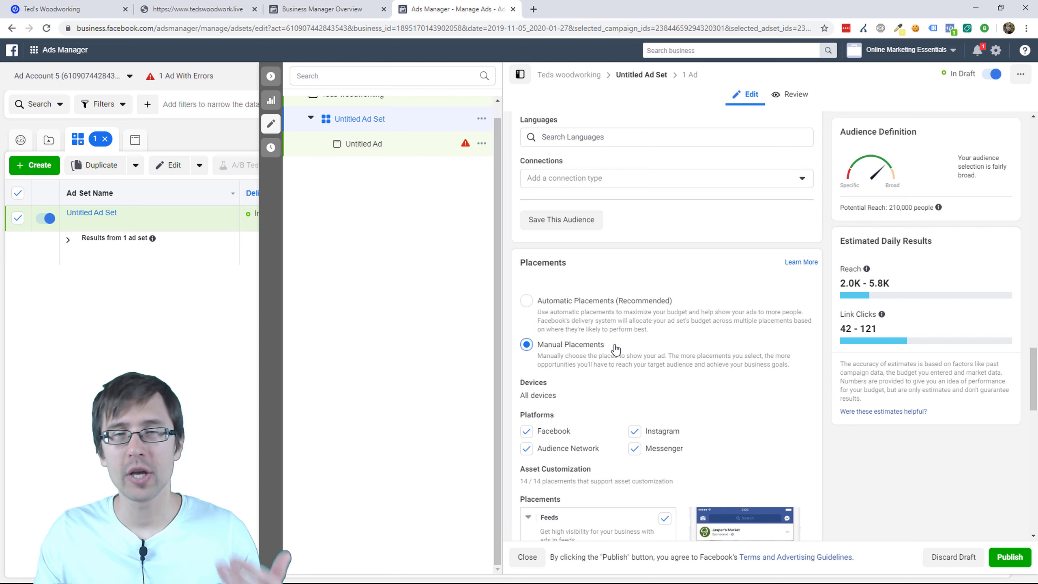
scroll(668, 333, "down", 3)
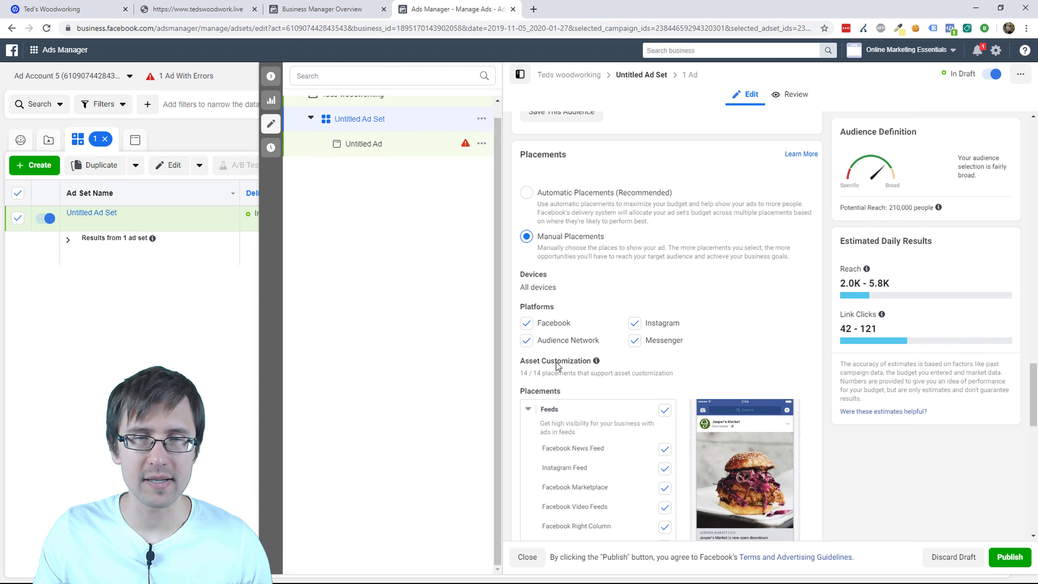
left_click(526, 340)
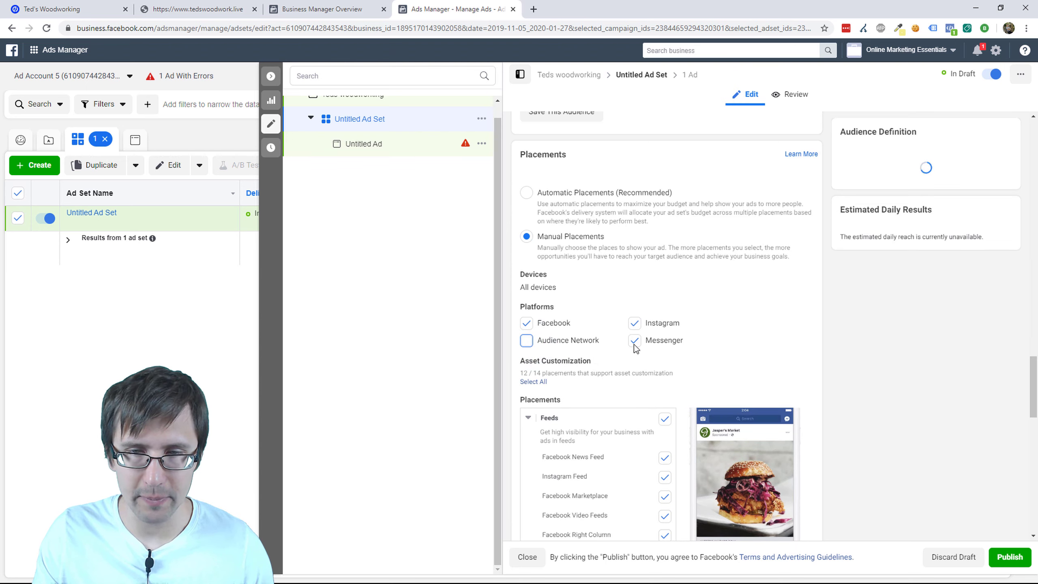
left_click(635, 340)
left_click(635, 323)
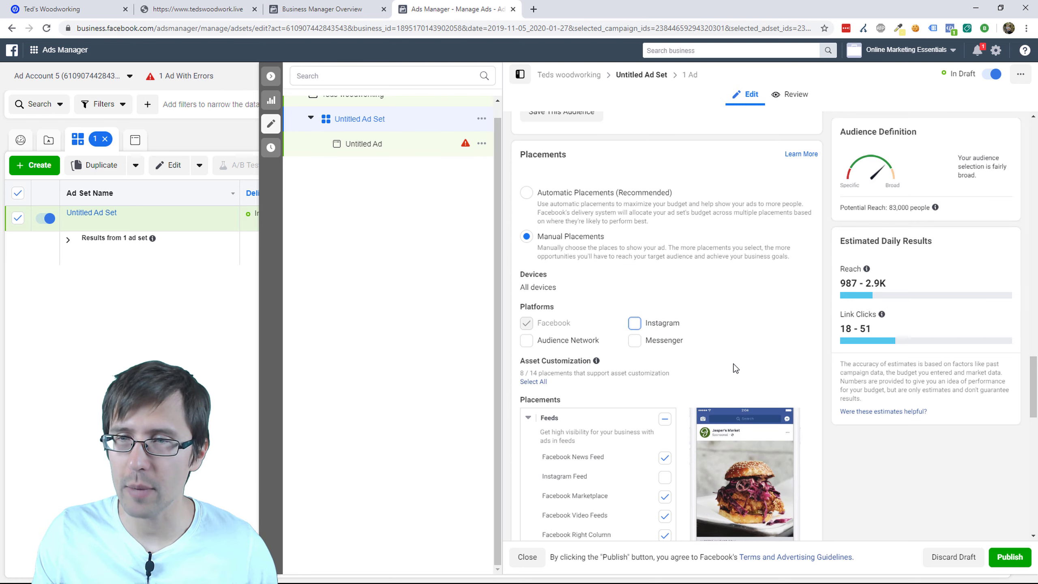
Step: Highlight the 83,000 potential reach figure and review the placements list
scroll(828, 282, "down", 1)
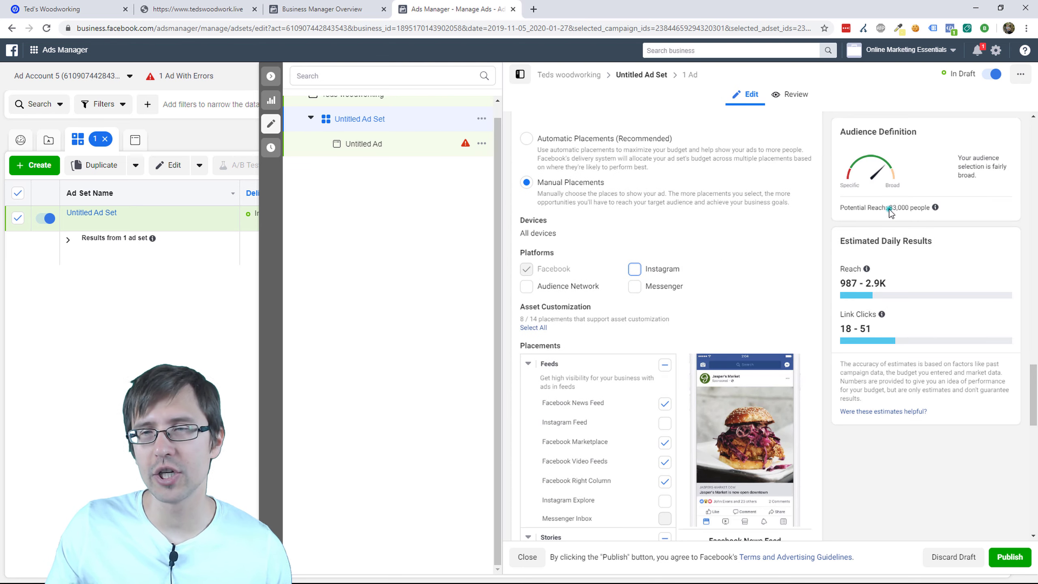
left_click_drag(889, 208, 921, 216)
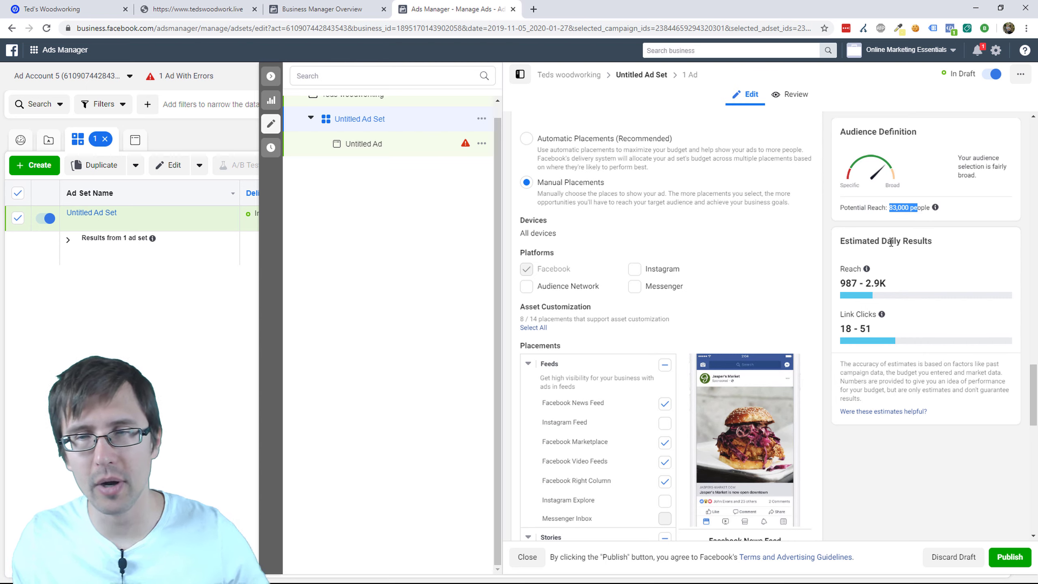
scroll(742, 259, "up", 1)
scroll(742, 259, "up", 5)
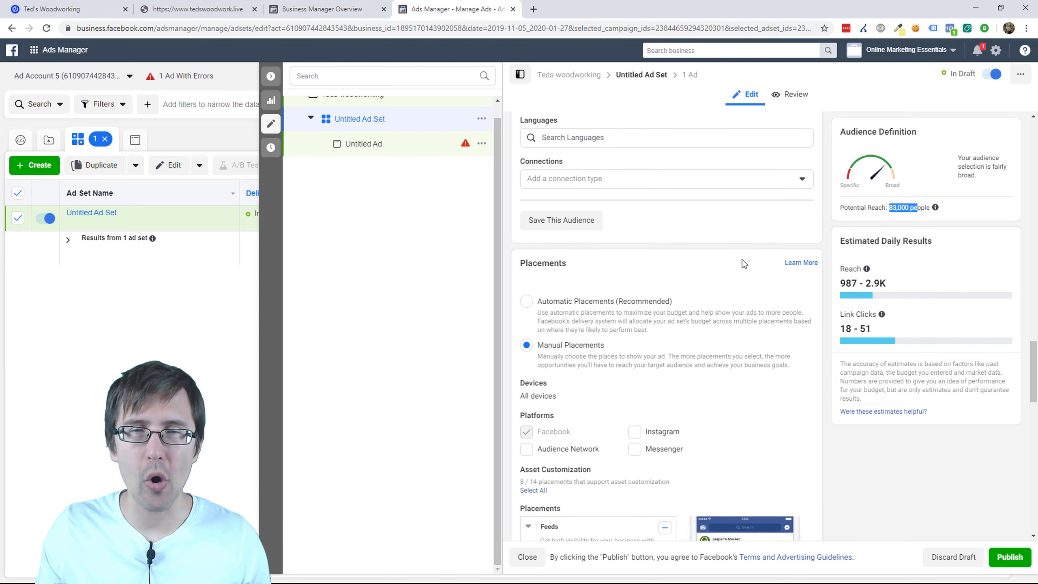
mouse_move(563, 227)
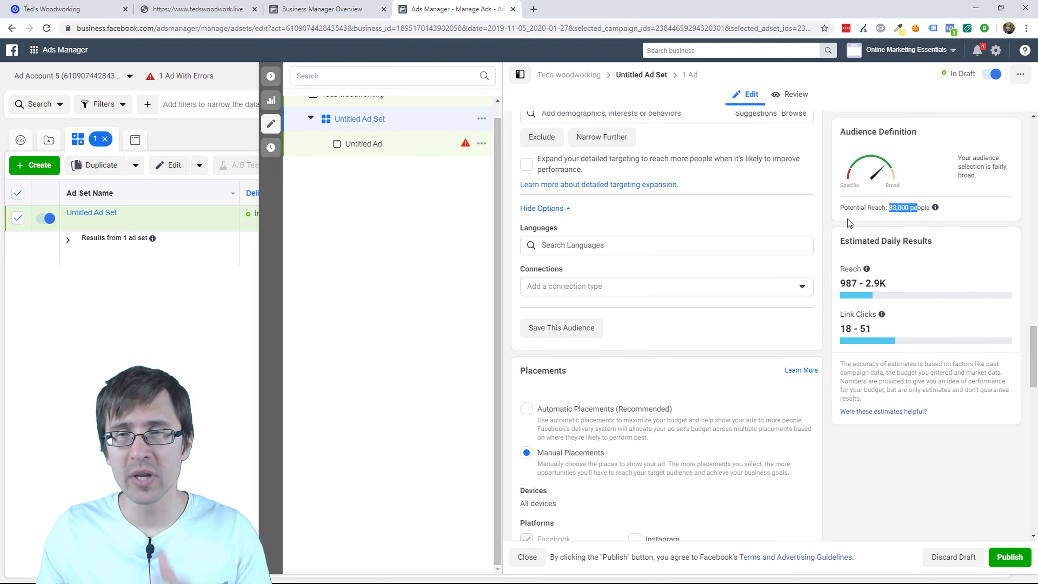
scroll(767, 290, "down", 3)
scroll(767, 291, "down", 1)
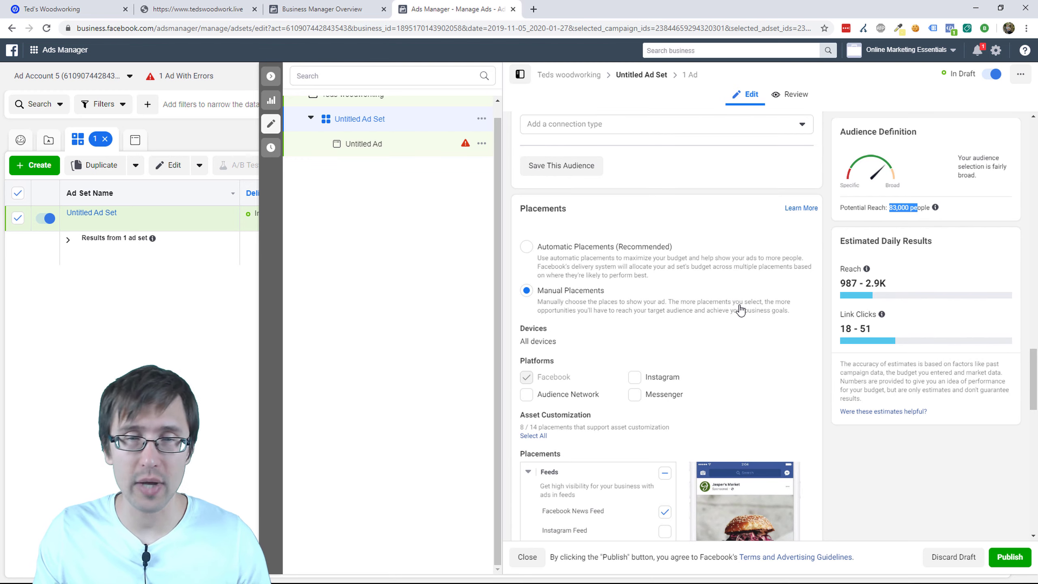
scroll(737, 308, "down", 3)
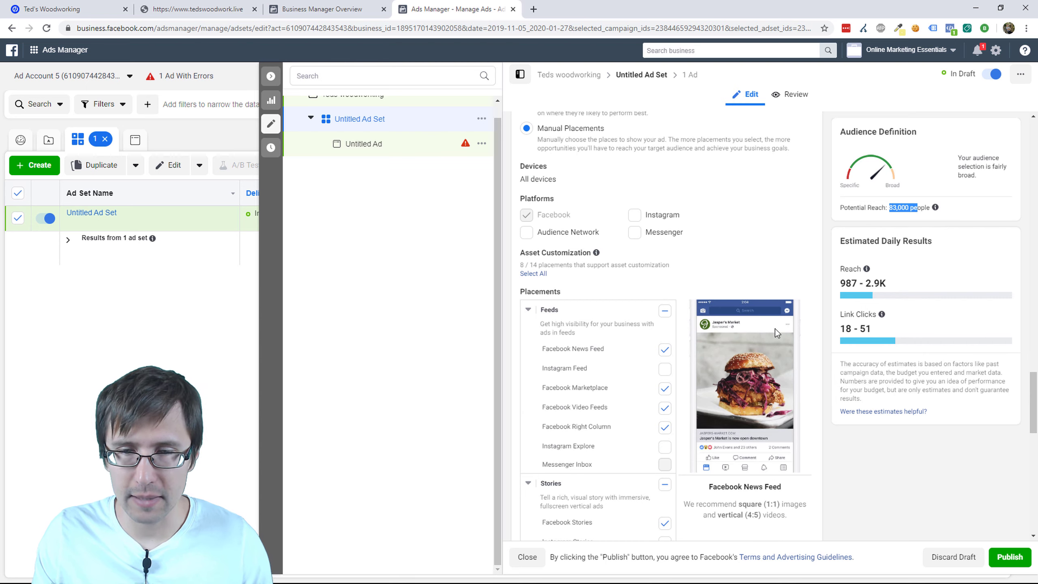
Step: Remove the Marketplace, Video Feeds and Right Column placements, leaving Stories off
scroll(735, 404, "down", 1)
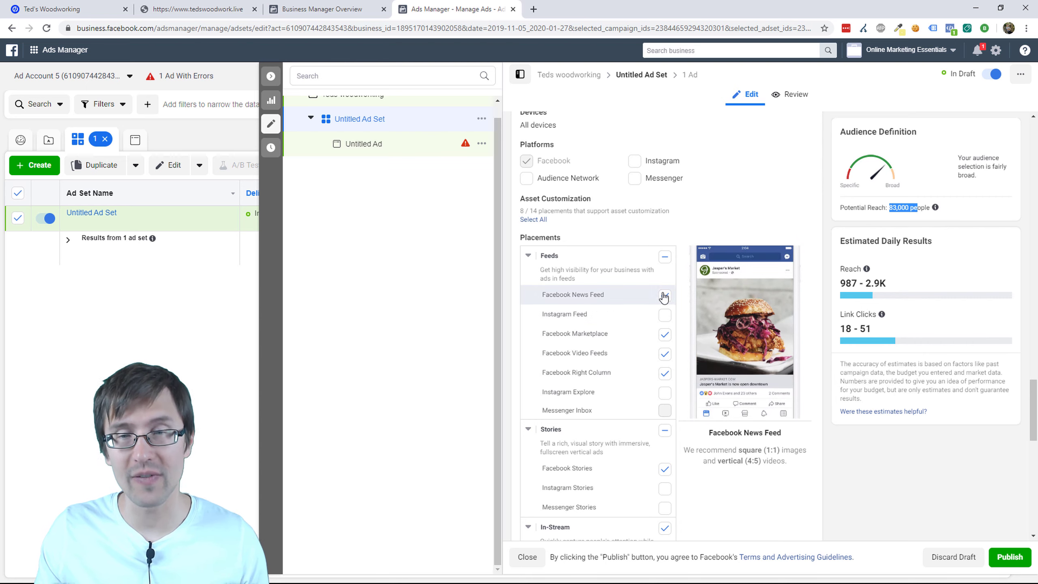
left_click(664, 335)
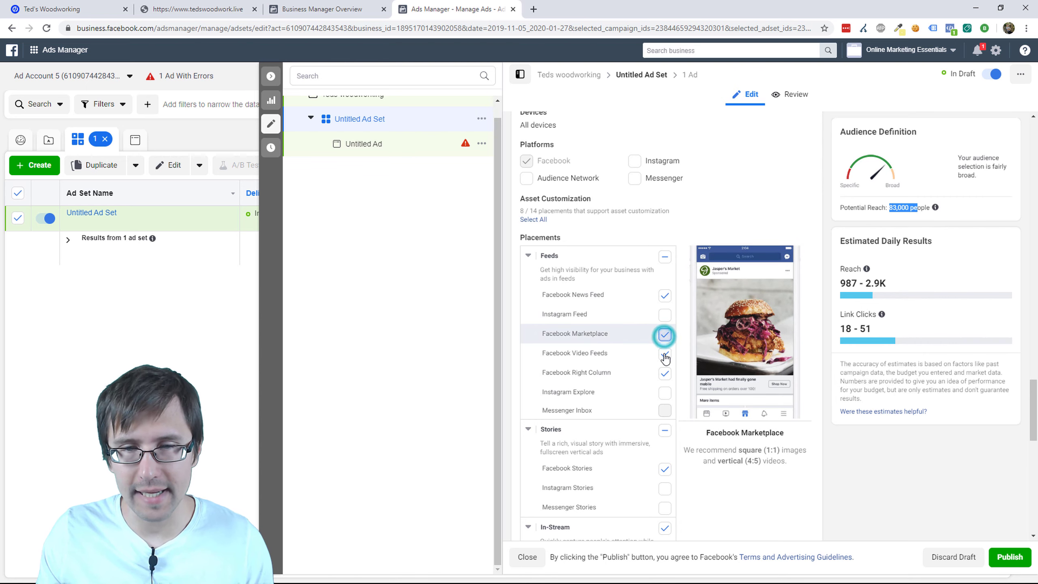
left_click(666, 375)
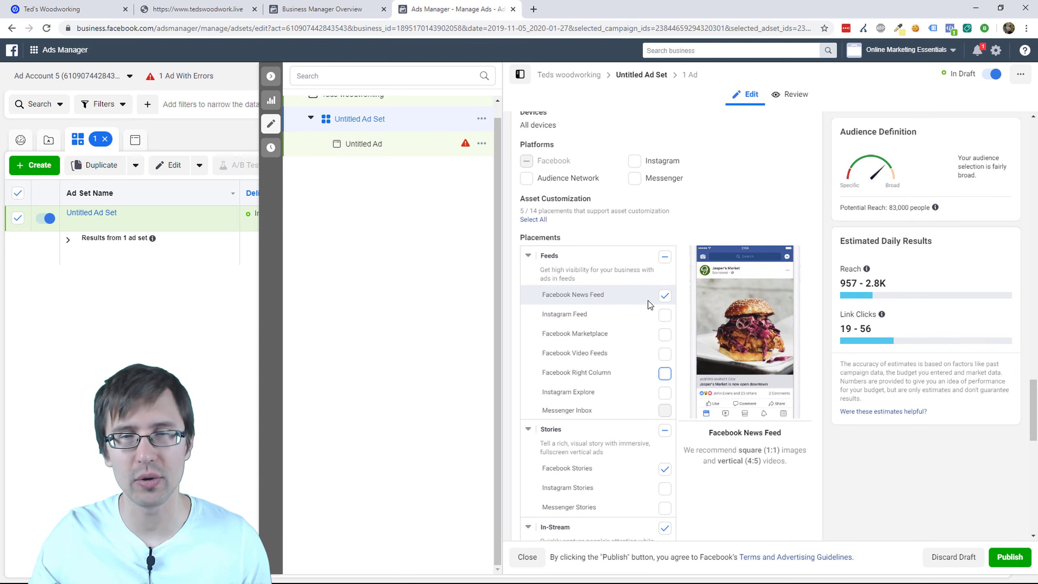
left_click(664, 432)
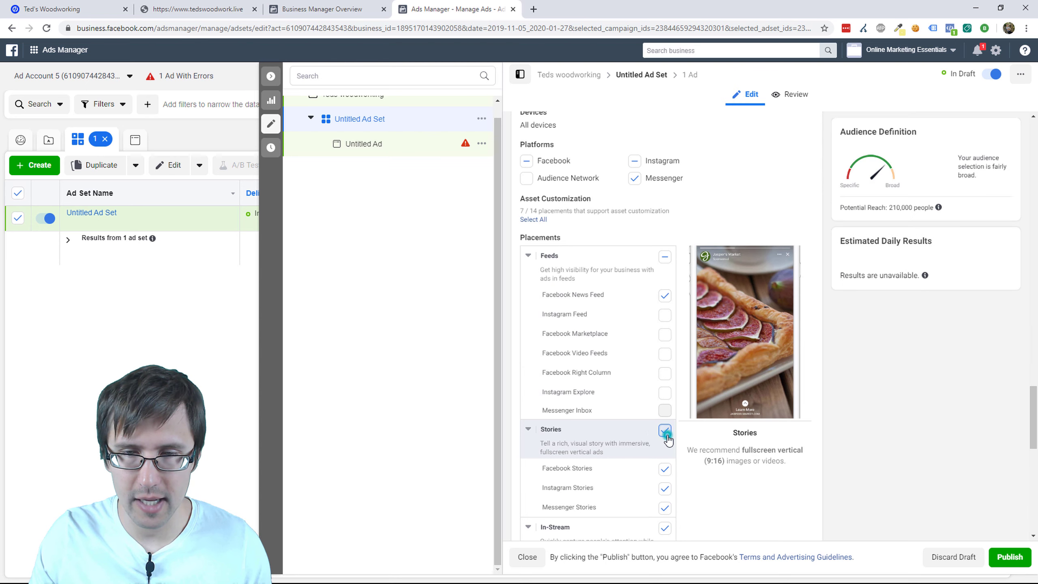
left_click(665, 432)
Step: Remove the In-Stream, Search and In-Article placements, keeping only News Feed
scroll(715, 465, "down", 3)
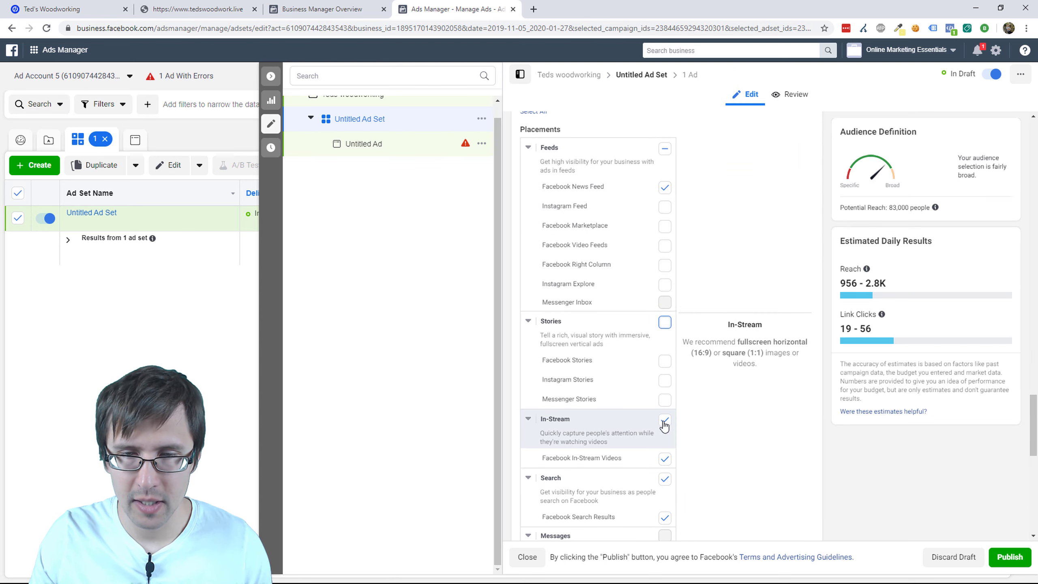
left_click(664, 420)
left_click(665, 479)
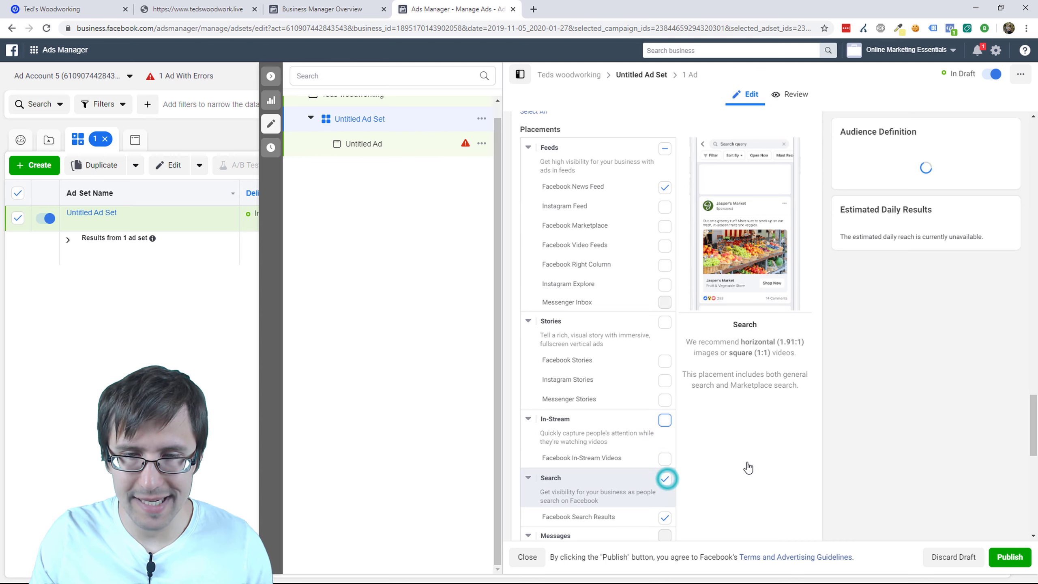
scroll(785, 446, "down", 3)
scroll(784, 446, "down", 1)
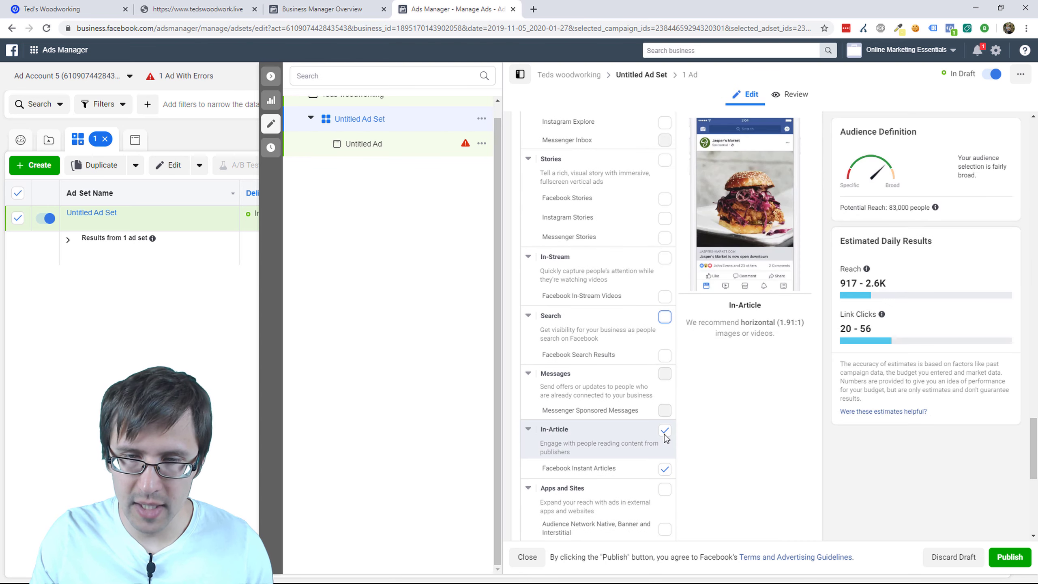
left_click(675, 432)
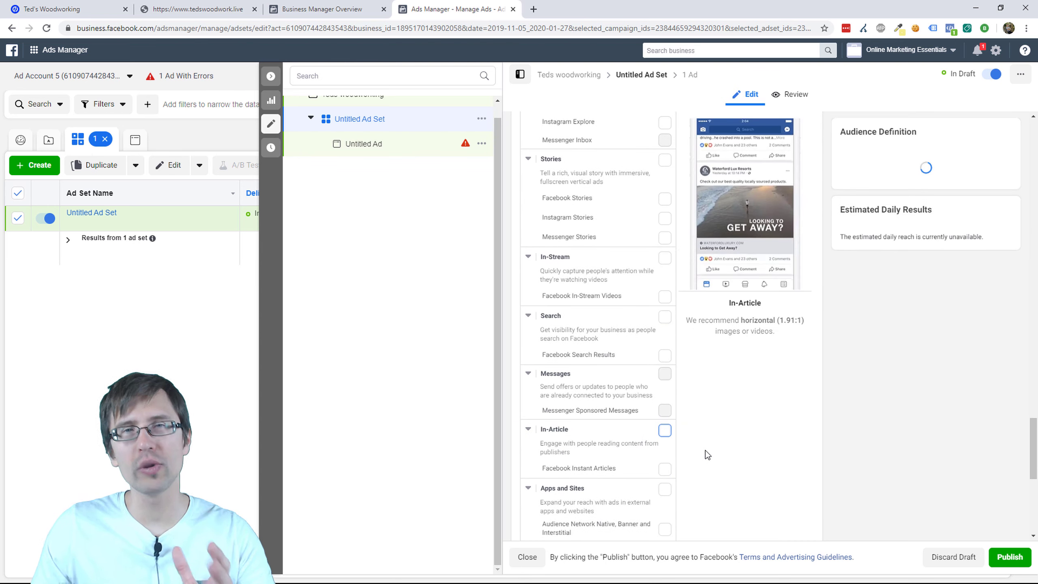
scroll(724, 457, "up", 4)
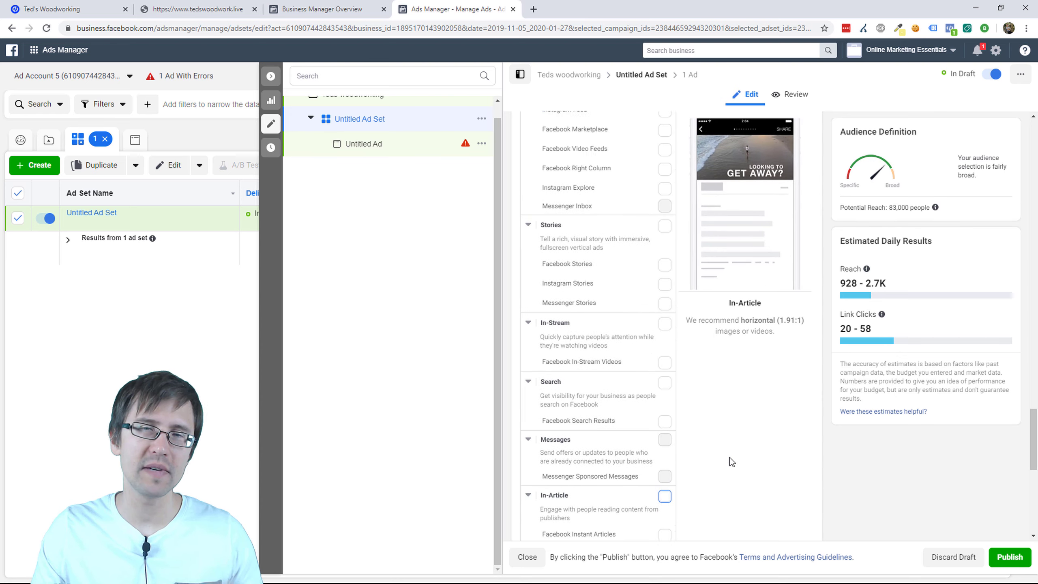
scroll(736, 454, "up", 3)
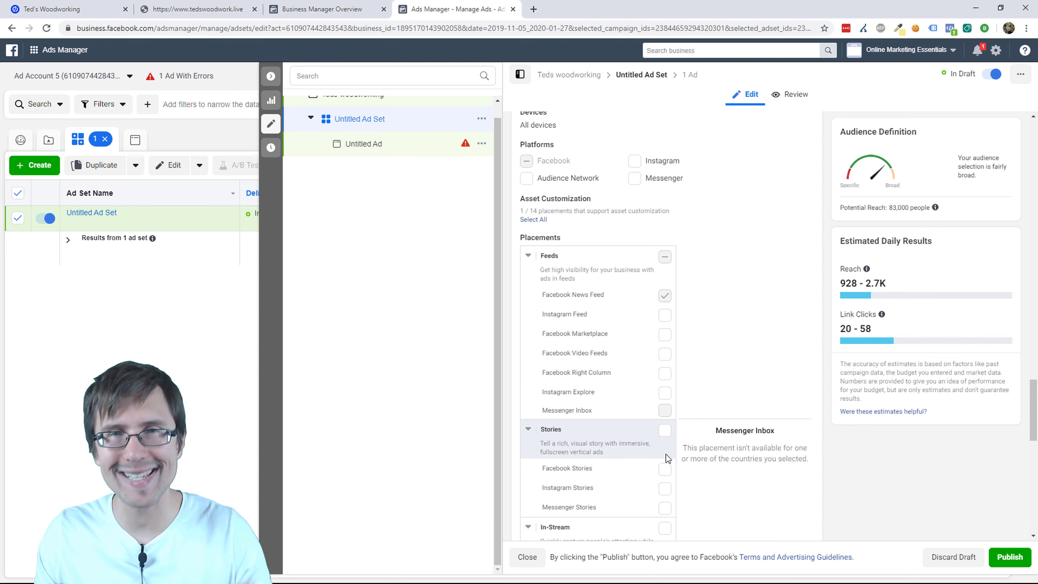
scroll(694, 474, "down", 3)
scroll(704, 480, "down", 7)
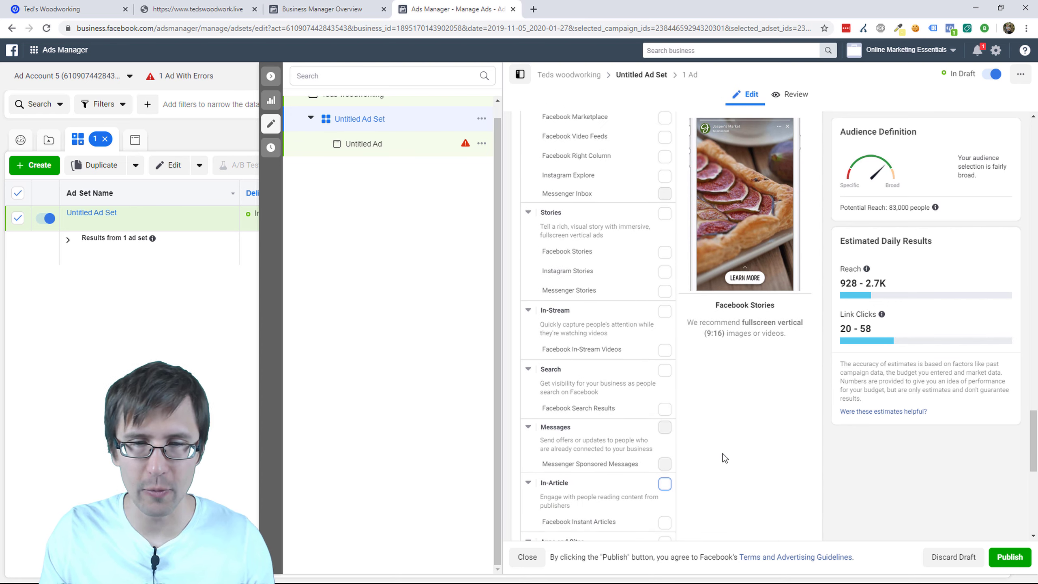
scroll(702, 417, "down", 3)
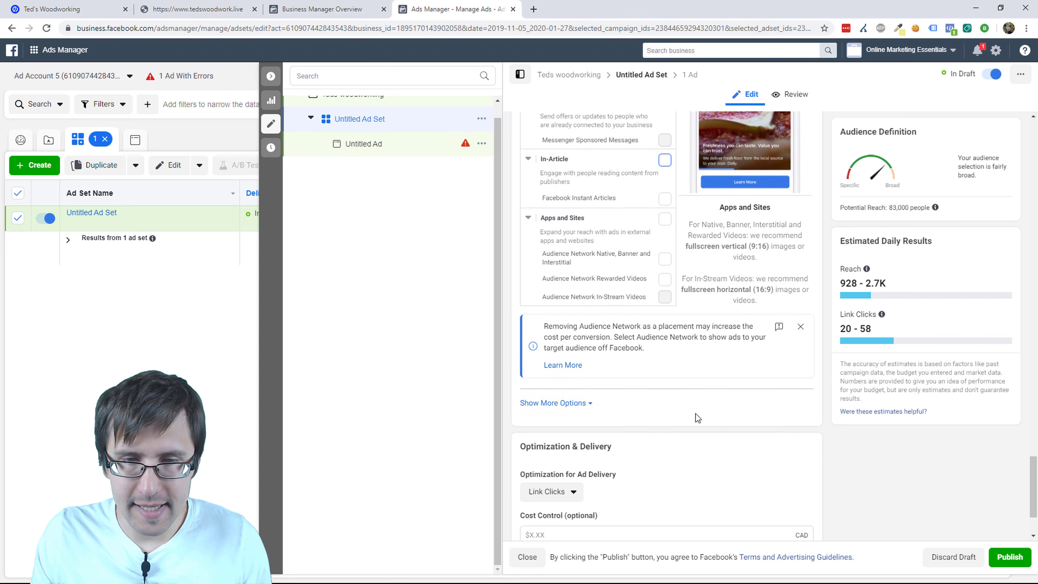
left_click(577, 408)
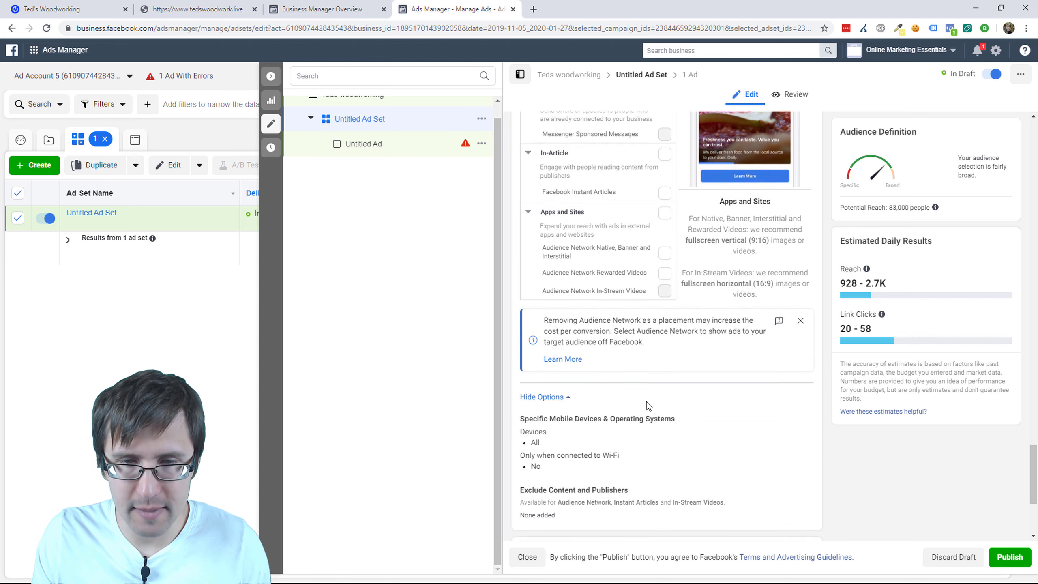
scroll(646, 402, "down", 3)
left_click(797, 316)
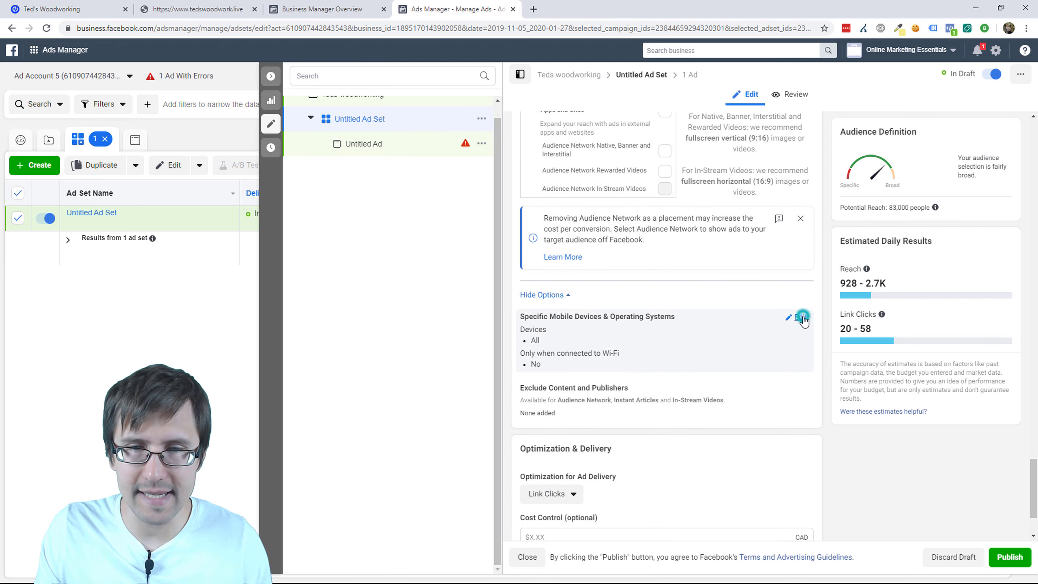
left_click(642, 332)
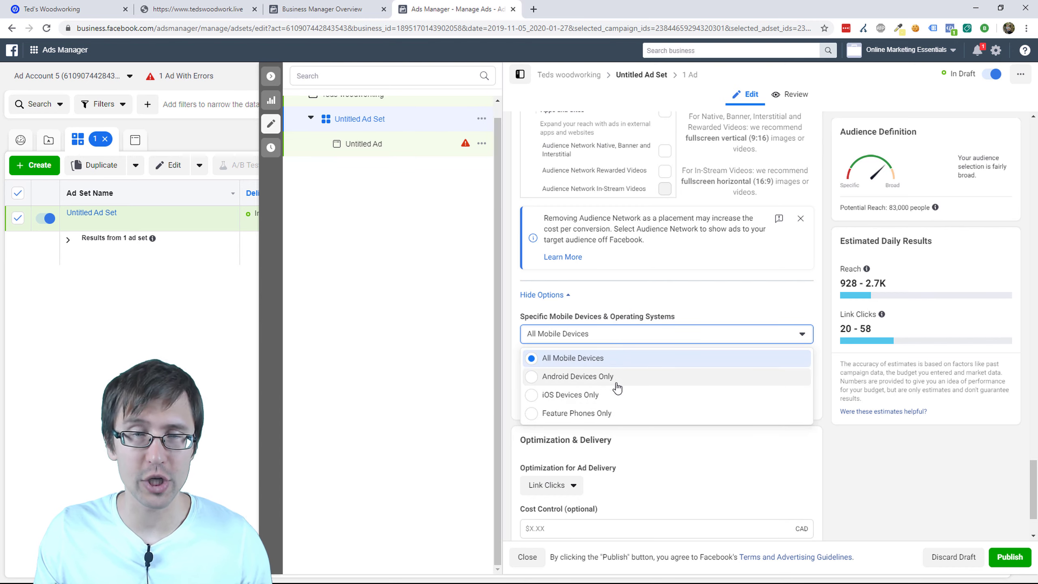
left_click(690, 308)
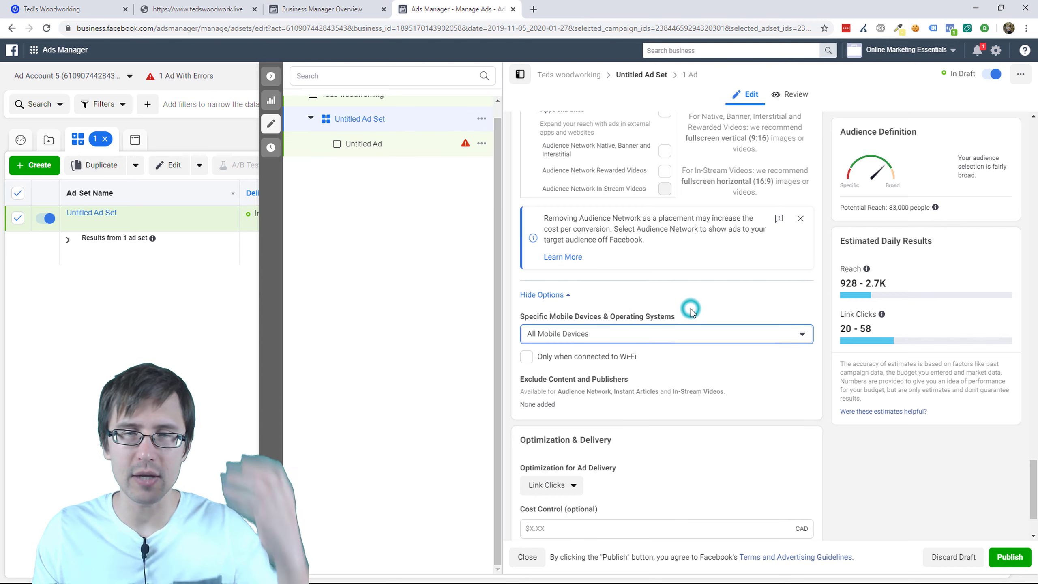
left_click(567, 363)
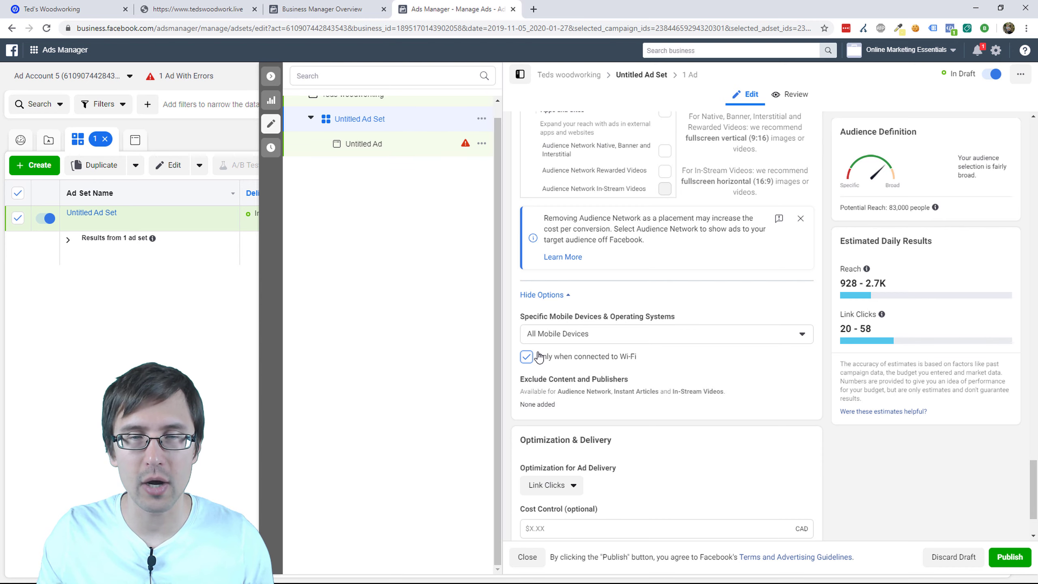
left_click_drag(530, 356, 646, 359)
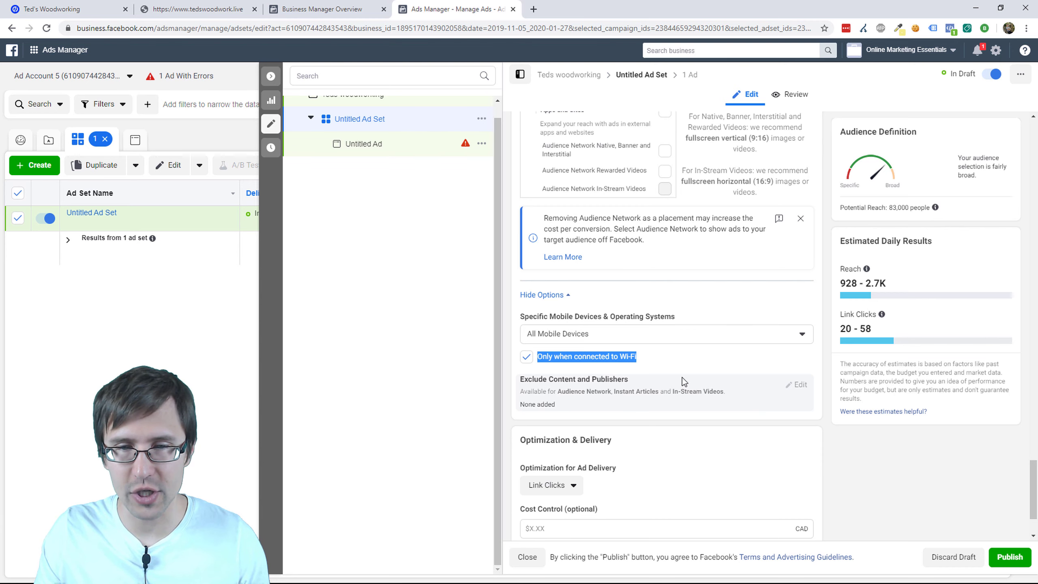
left_click(797, 385)
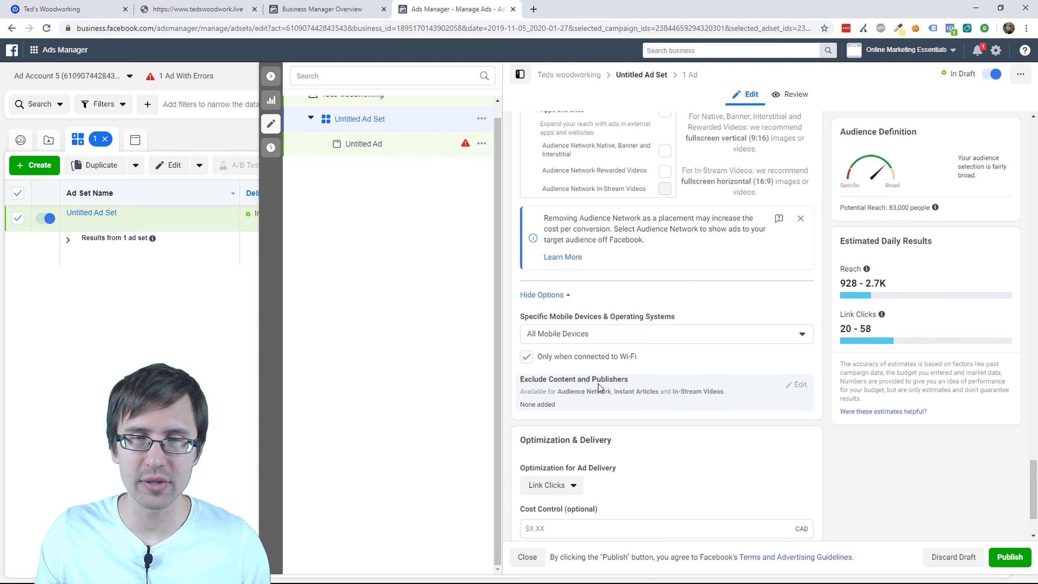
left_click_drag(565, 390, 709, 392)
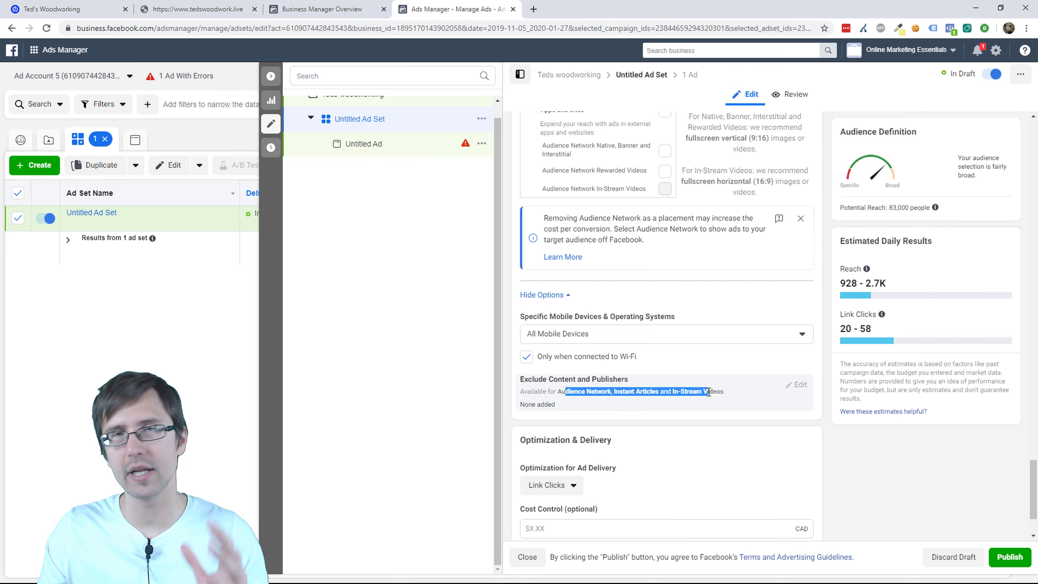
scroll(655, 386, "up", 7)
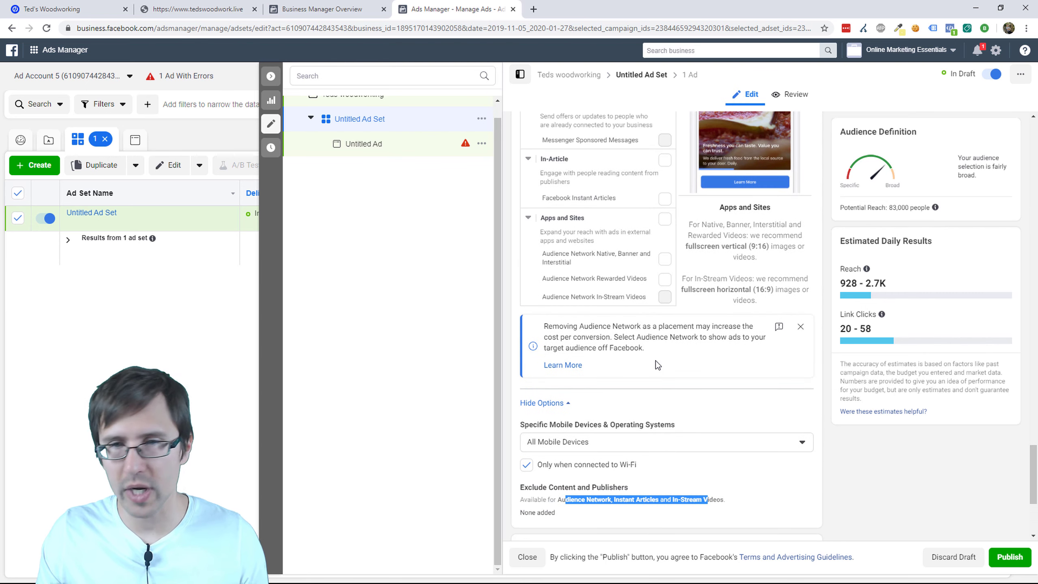
scroll(707, 368, "down", 5)
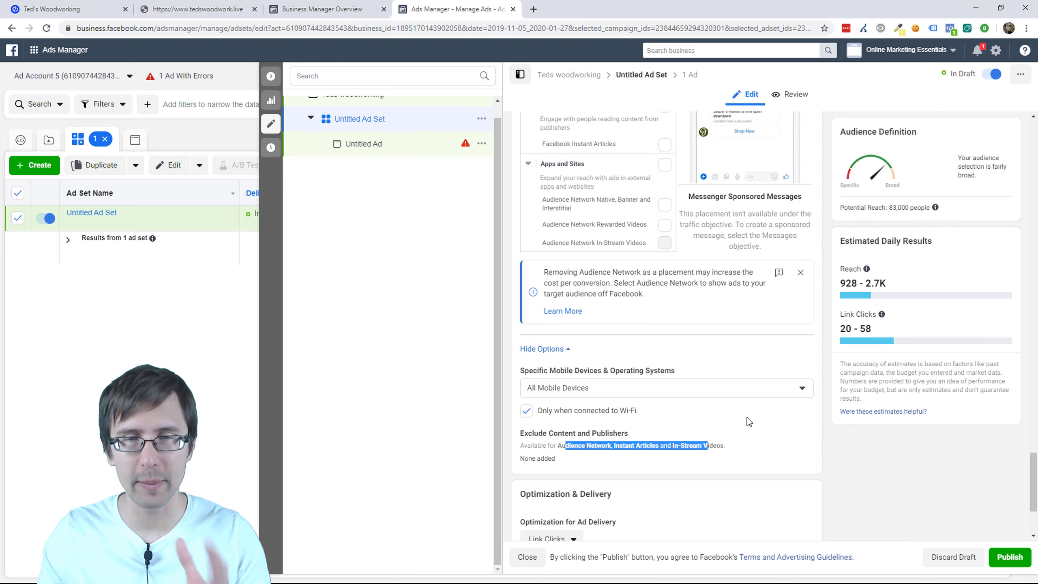
Step: Keep Link Clicks as the optimization goal and enter a 1.00 cost control
scroll(756, 418, "down", 4)
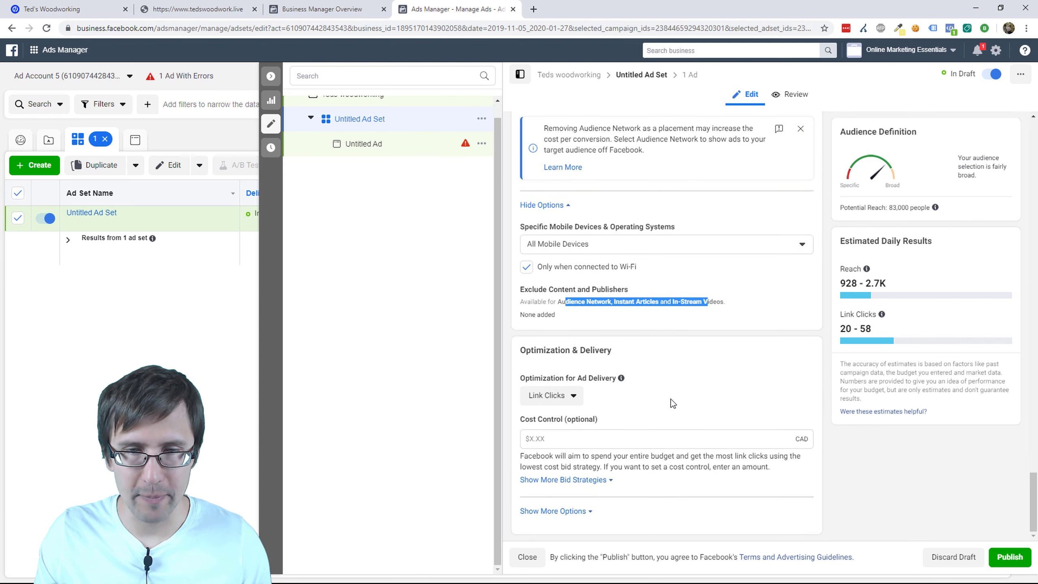
left_click(567, 396)
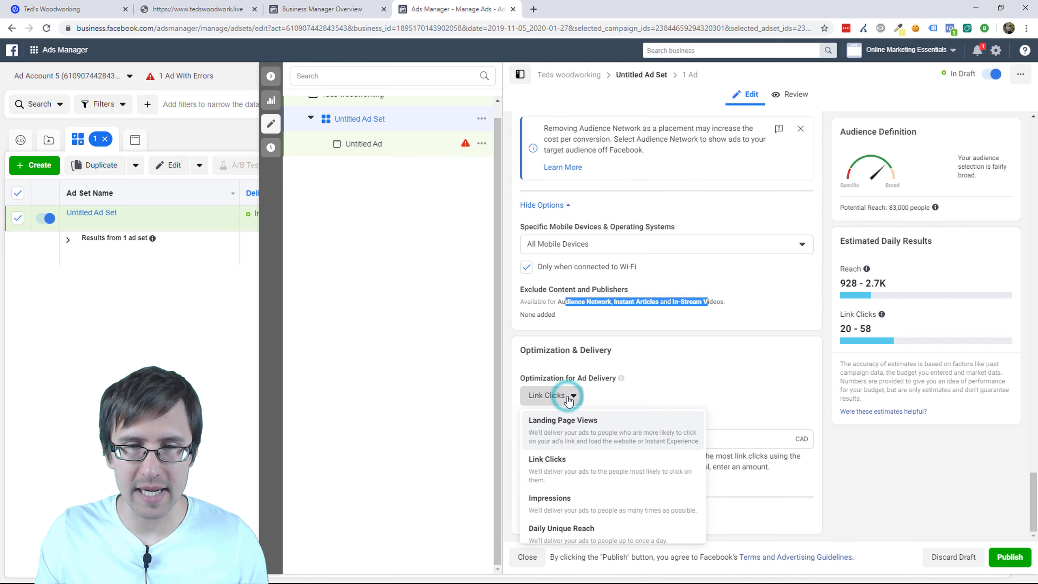
scroll(653, 425, "down", 1)
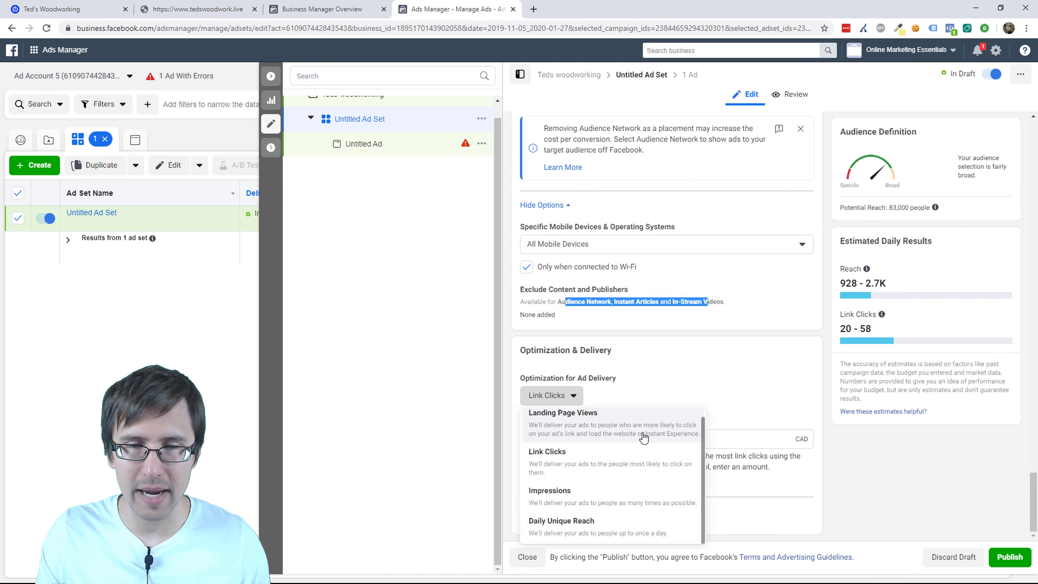
left_click(612, 466)
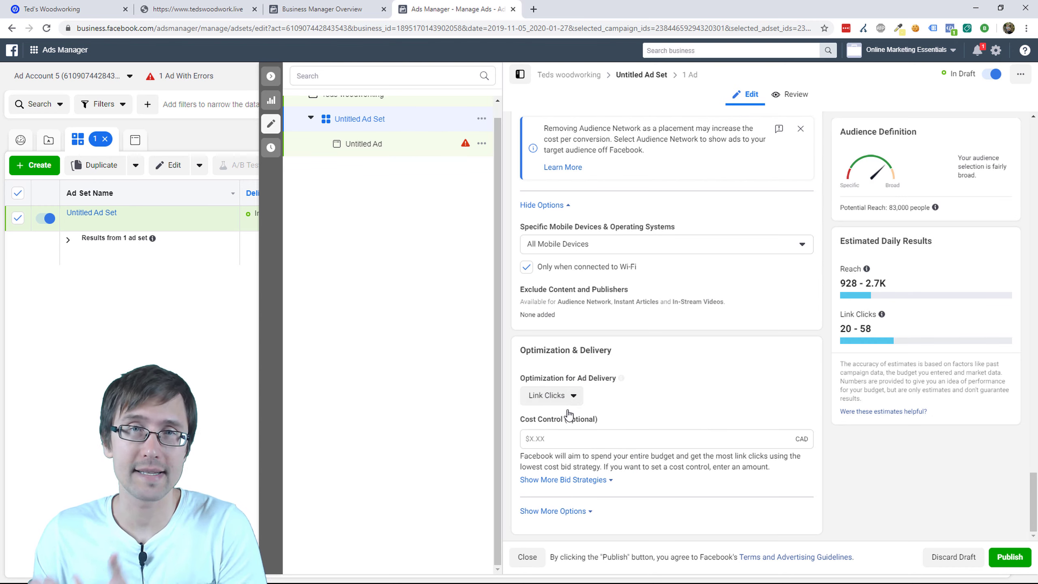
left_click(555, 437)
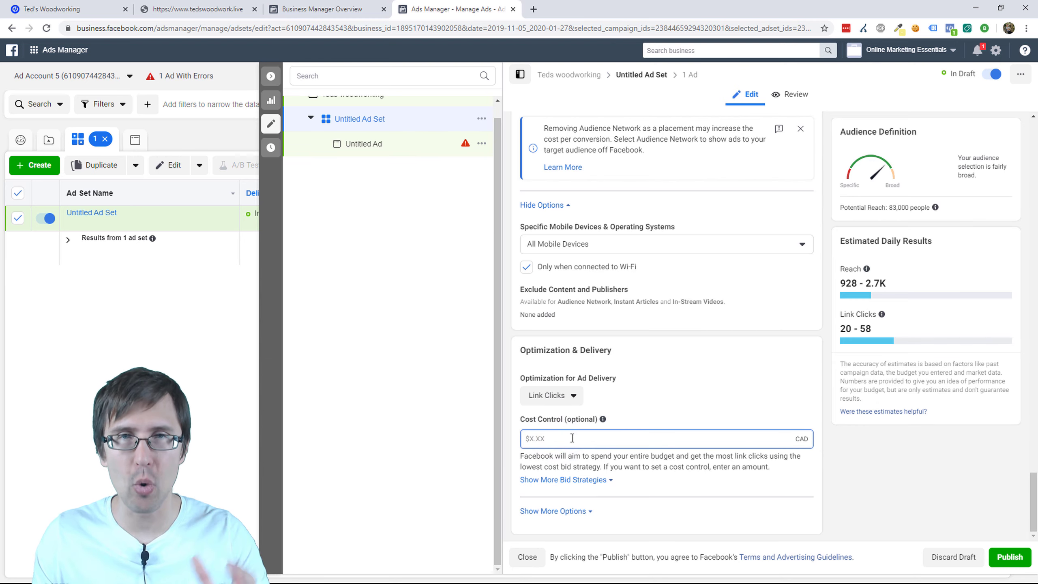
type("1.00")
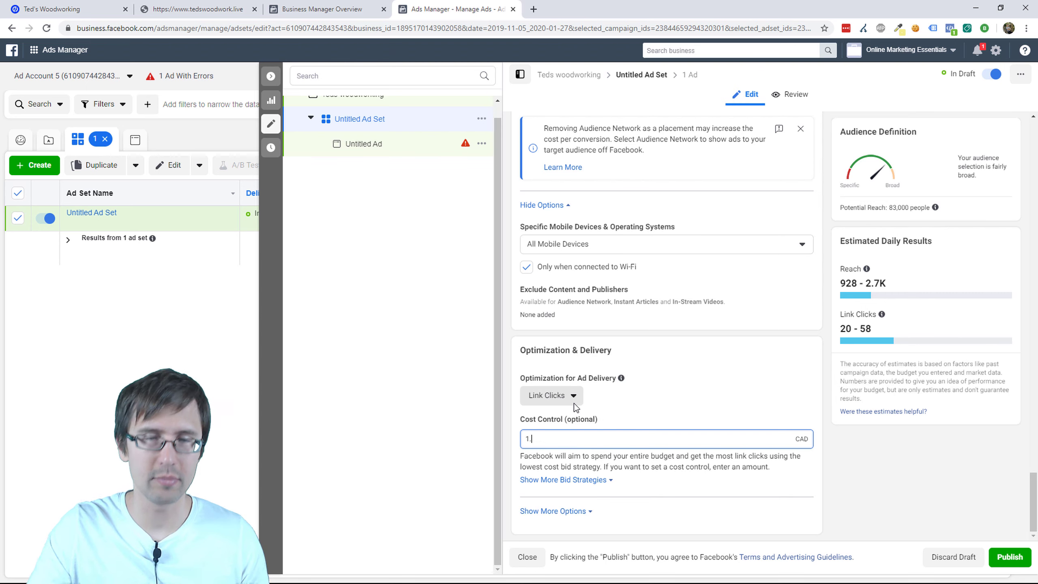
Step: Switch the bid strategy to Bid cap among the additional strategies, then hide them
left_click(569, 480)
scroll(572, 482, "down", 2)
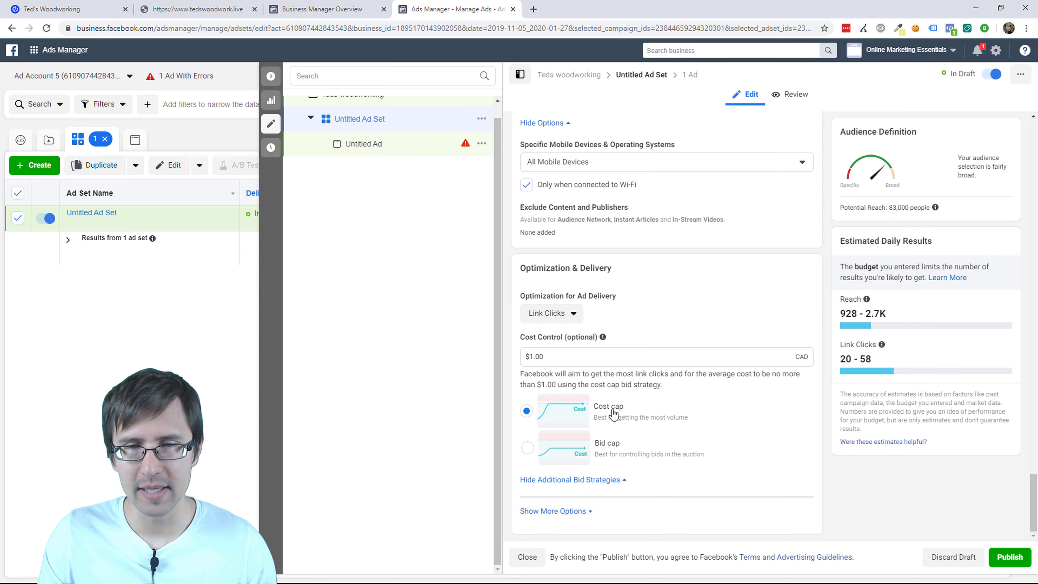
left_click_drag(603, 408, 677, 425)
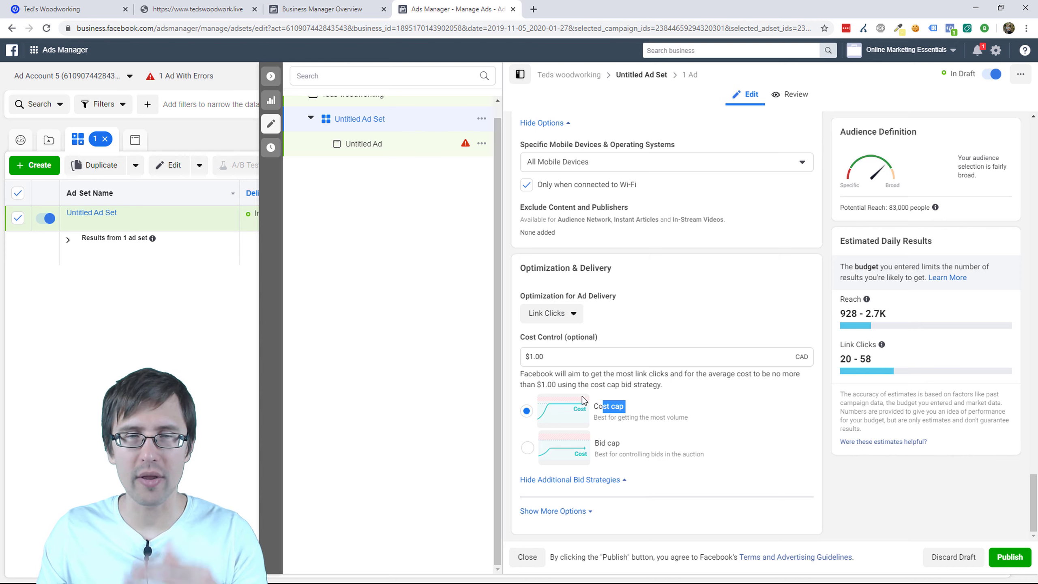
left_click(607, 444)
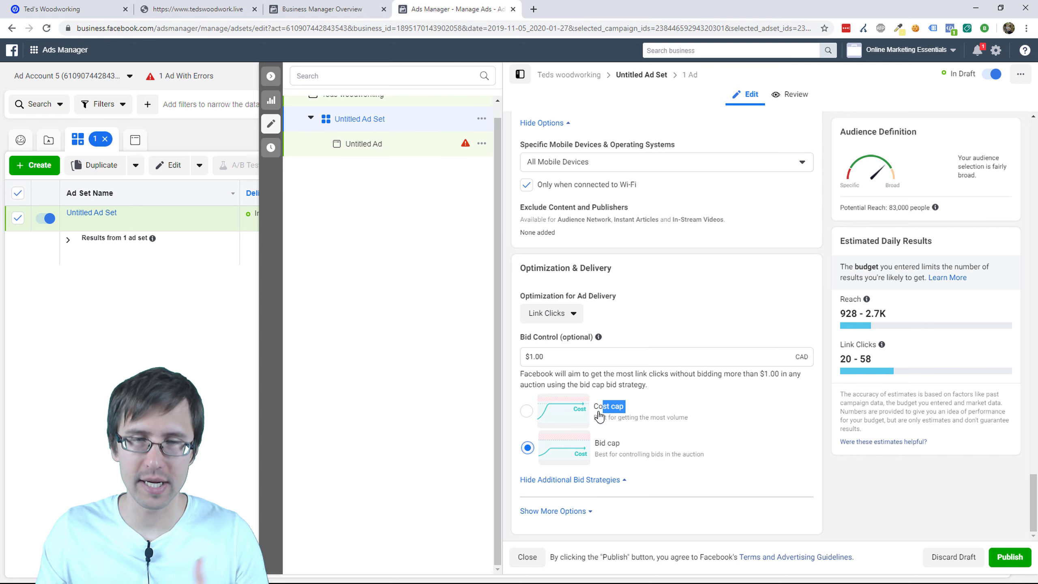
left_click(582, 481)
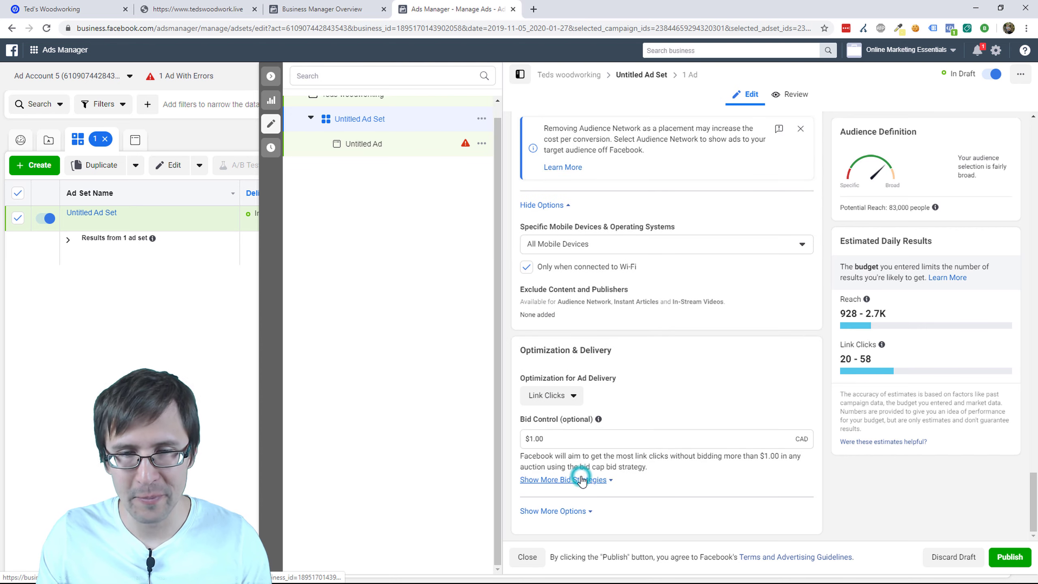
Step: Change when you get charged from impressions to Link Click (CPC)
left_click(567, 507)
scroll(655, 479, "down", 1)
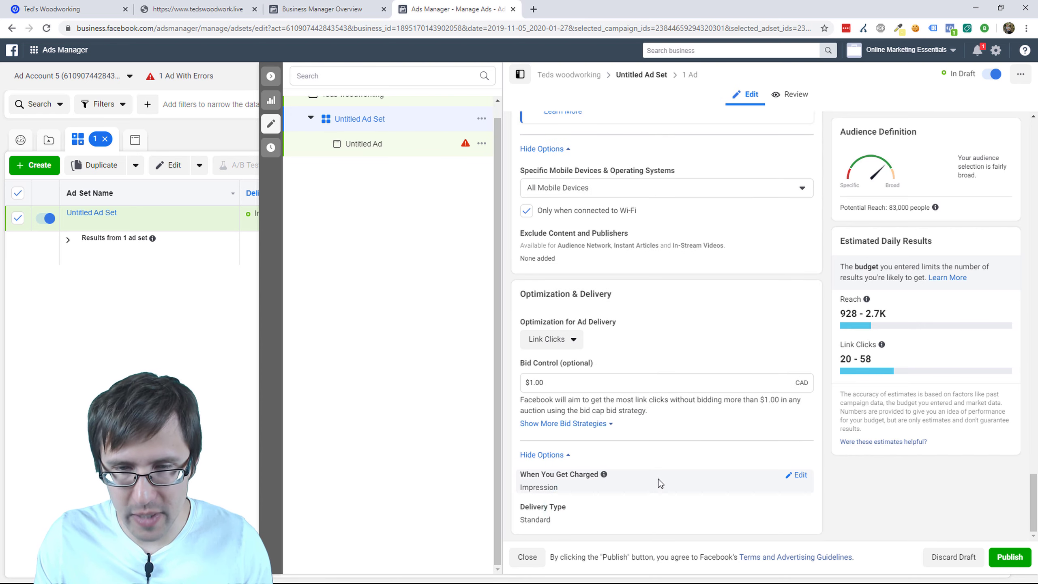
left_click(792, 477)
left_click(642, 491)
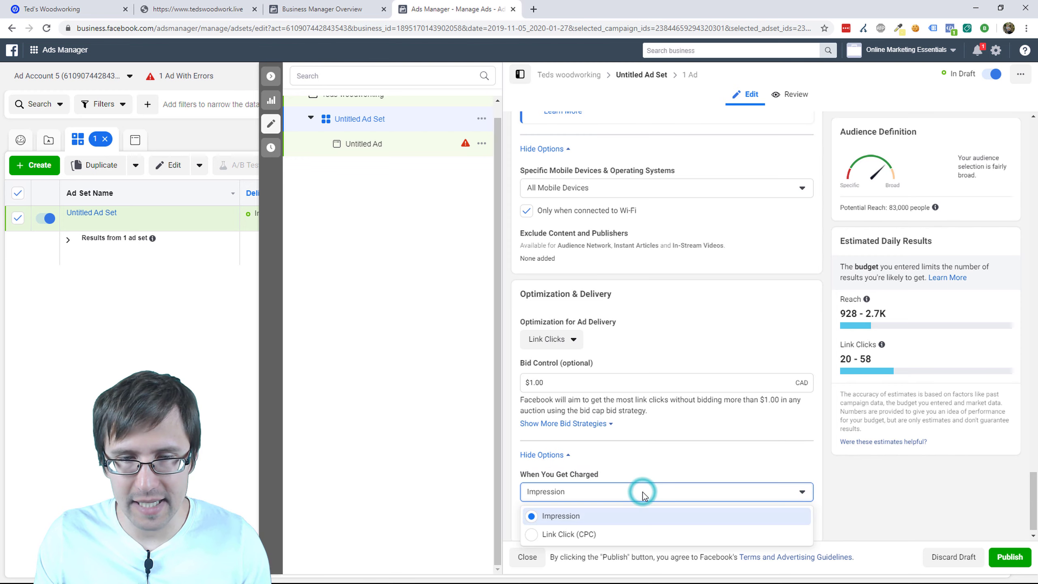
left_click(557, 525)
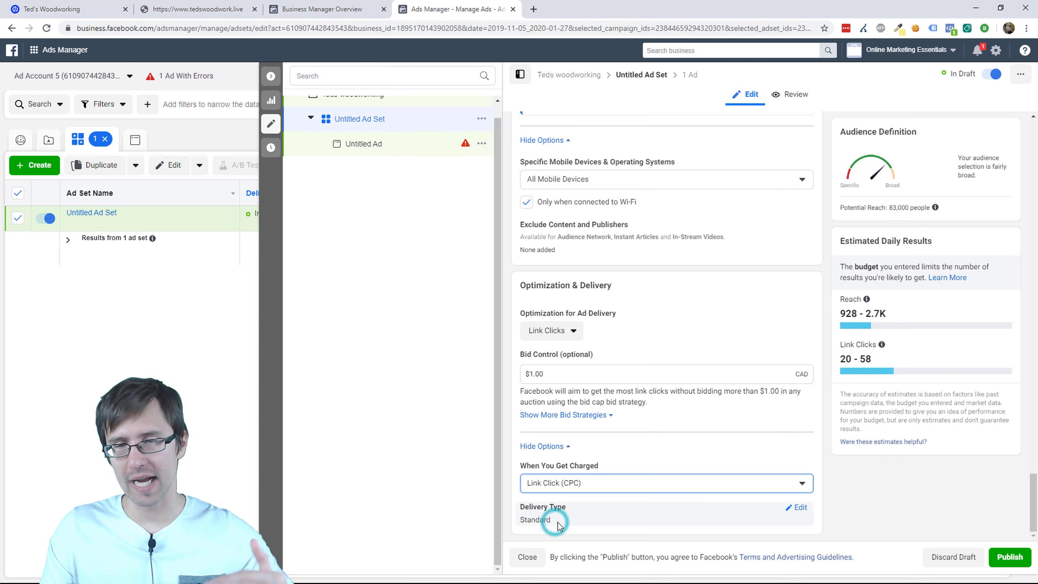
Step: Turn Accelerated delivery on in the delivery type, then switch it back off
left_click(795, 507)
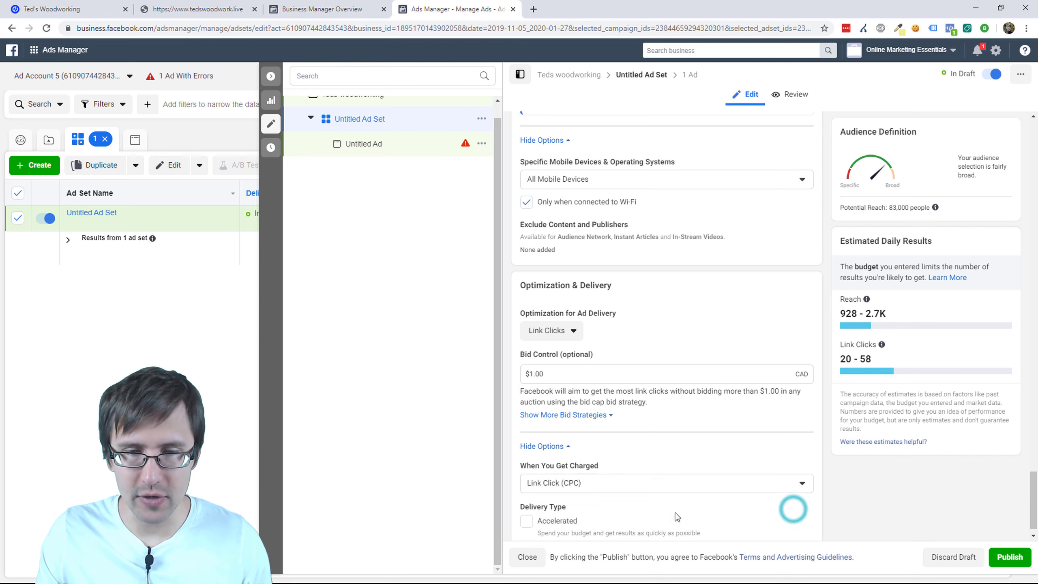
left_click(553, 507)
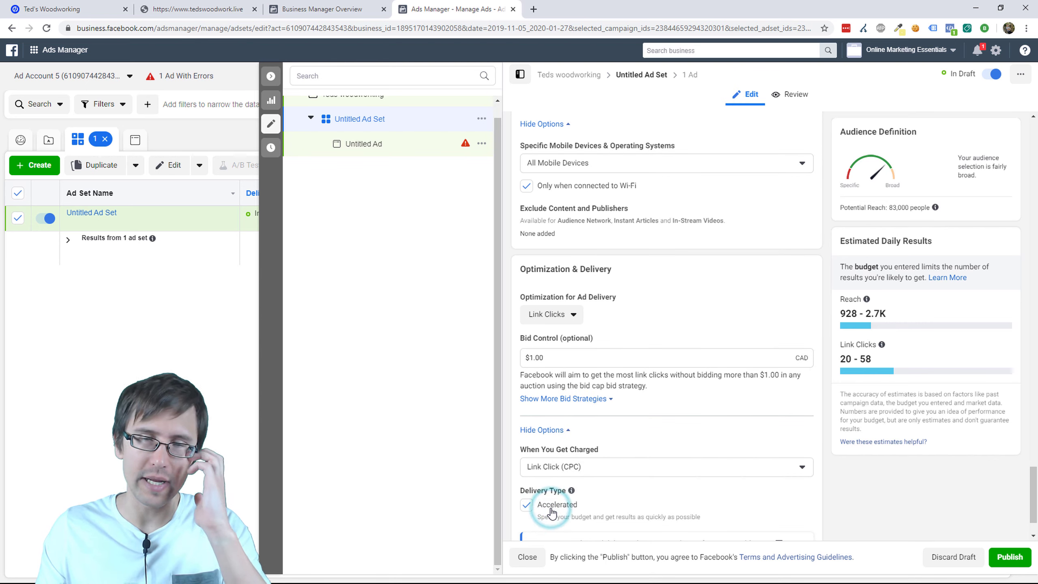
scroll(637, 477, "down", 2)
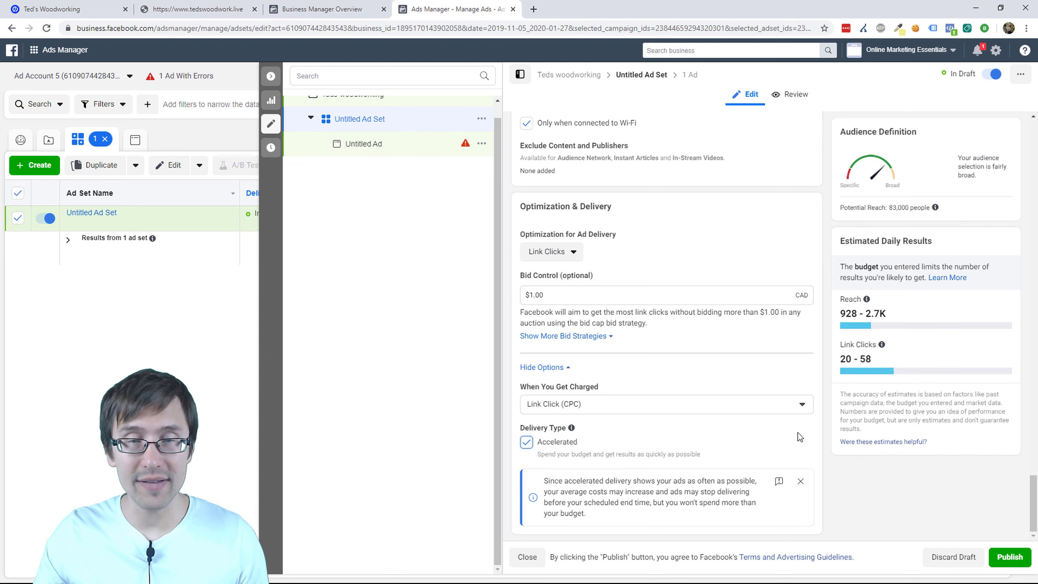
left_click(526, 443)
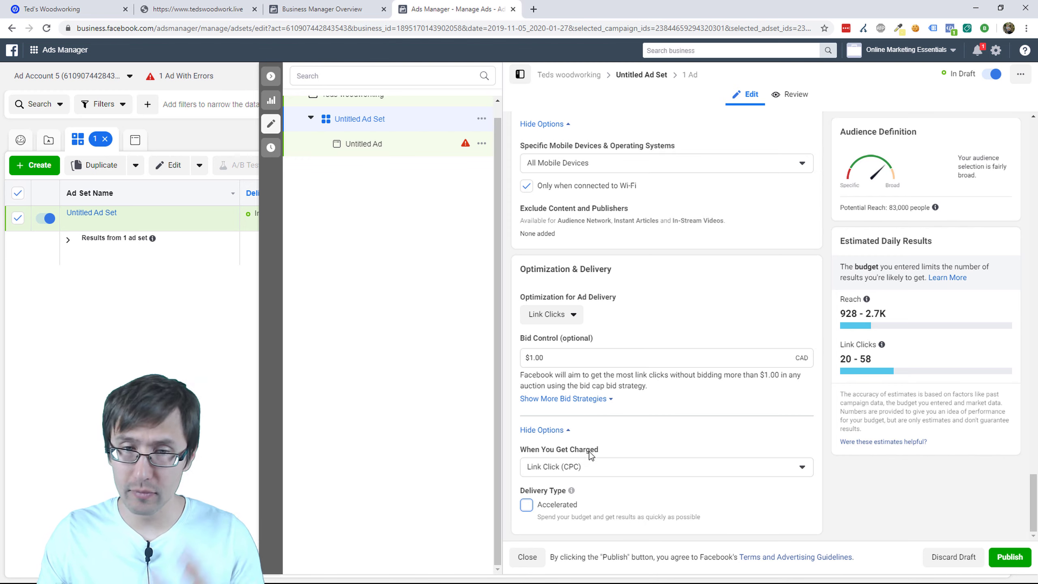
scroll(607, 442, "up", 1)
scroll(607, 440, "up", 15)
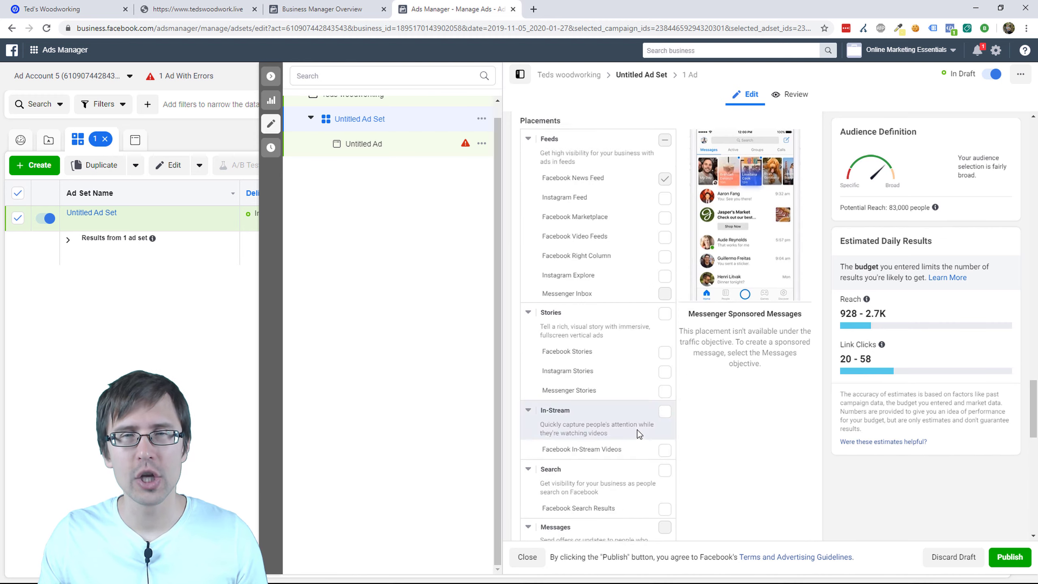
scroll(640, 372, "up", 12)
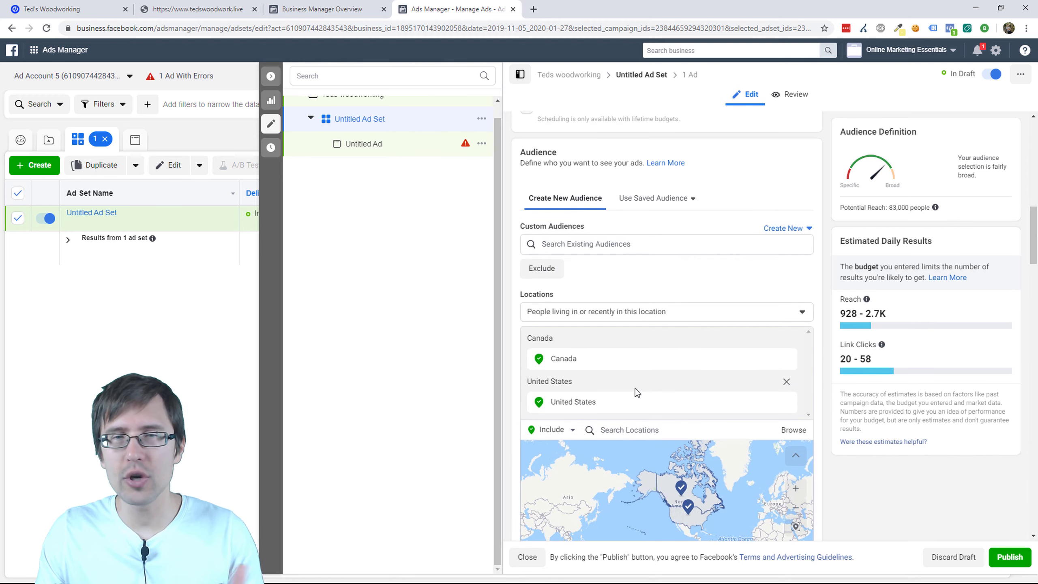
scroll(608, 314, "down", 3)
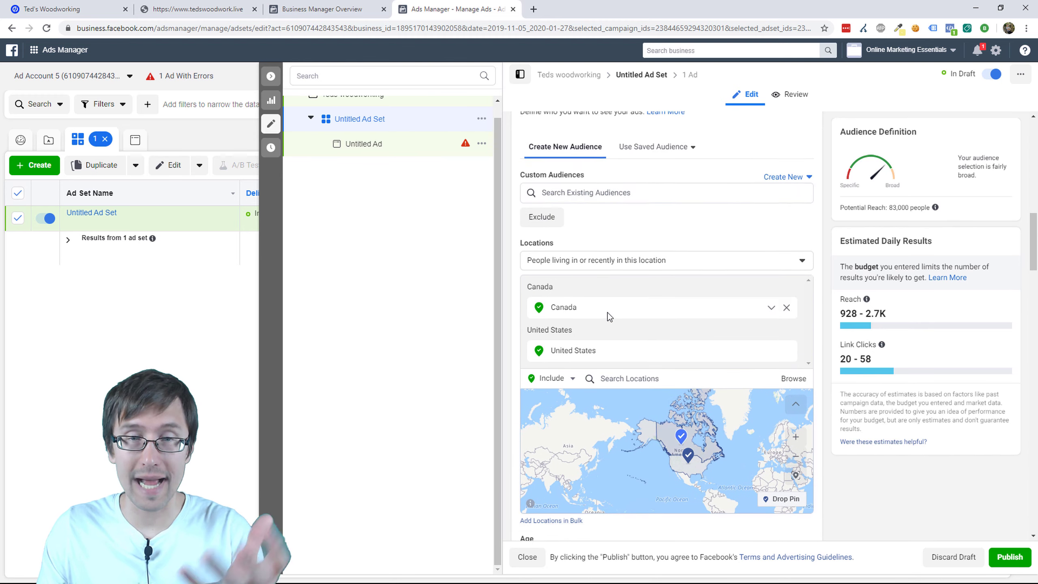
scroll(631, 291, "down", 2)
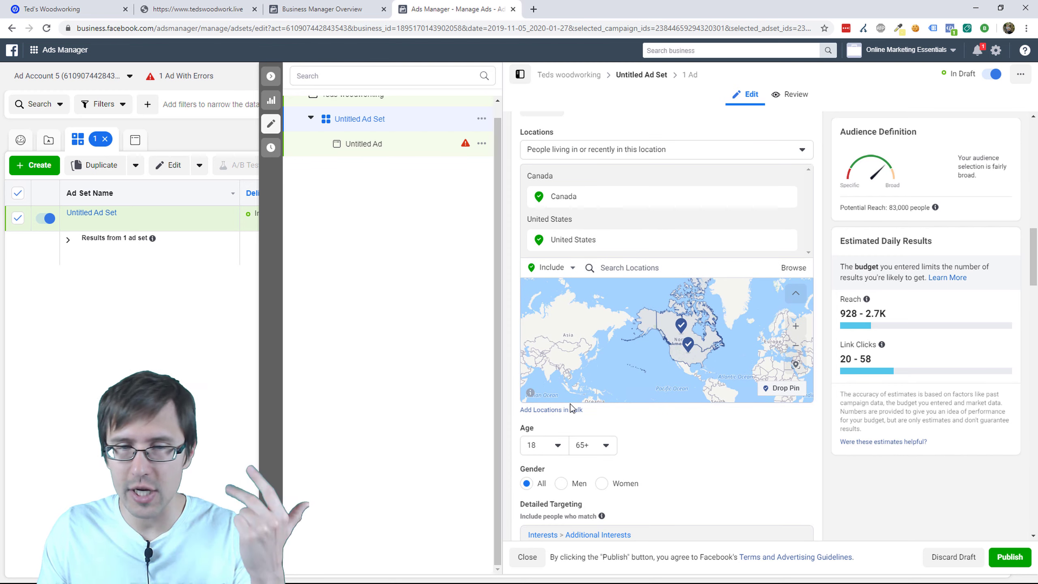
scroll(581, 472, "down", 5)
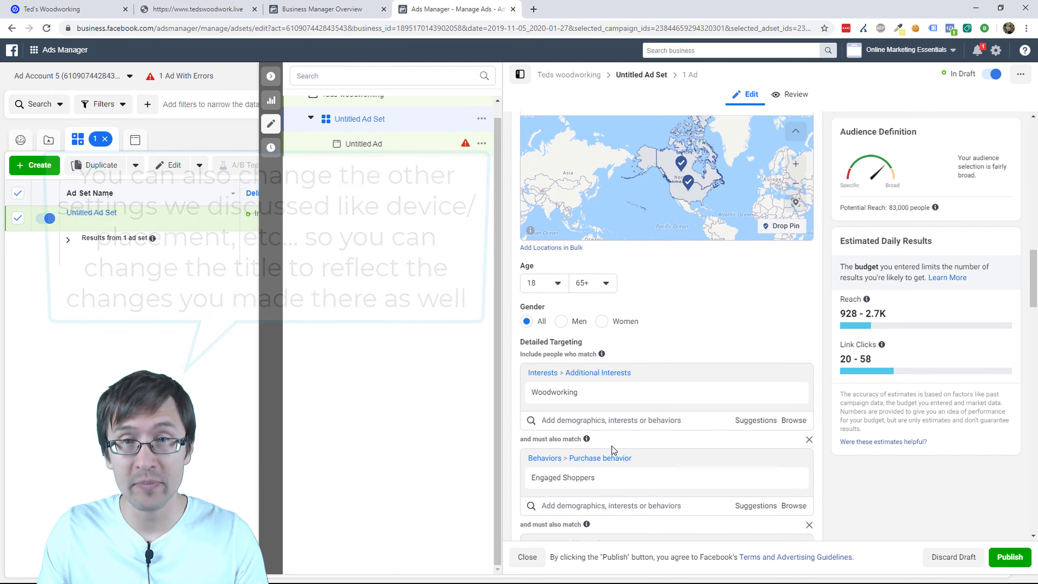
scroll(614, 446, "up", 10)
scroll(613, 445, "up", 10)
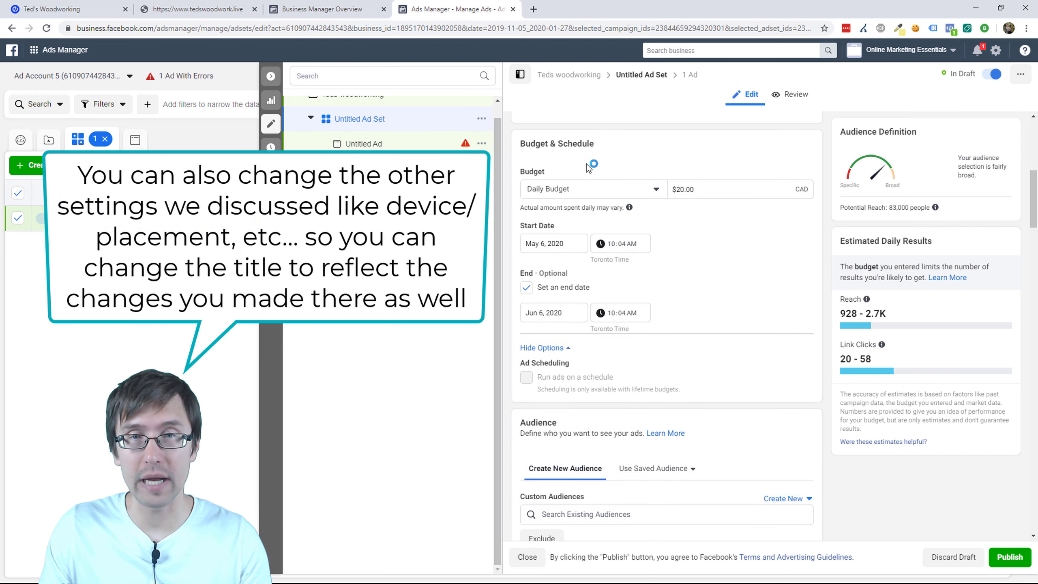
scroll(587, 168, "up", 7)
scroll(587, 168, "up", 3)
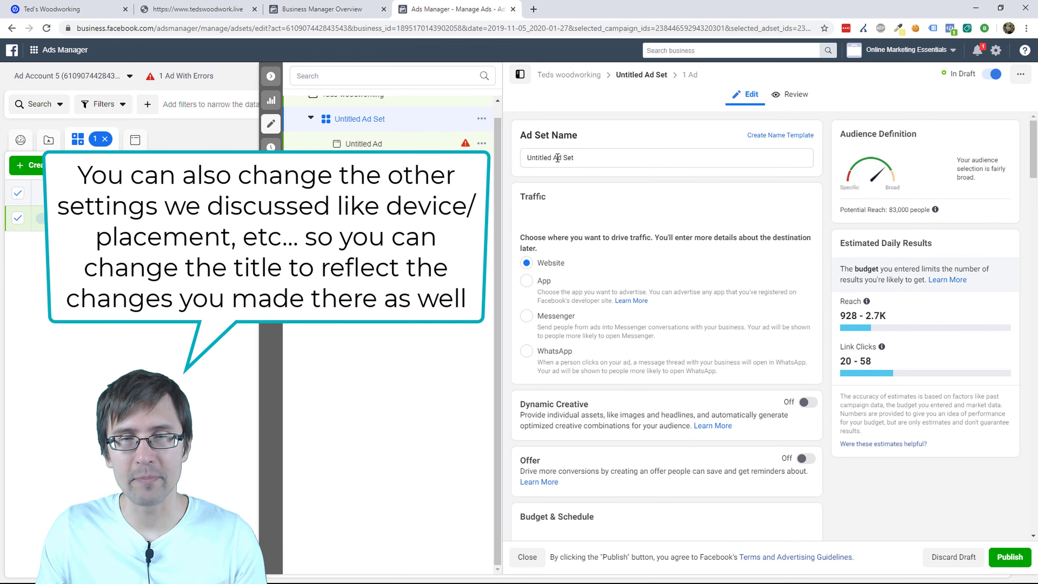
scroll(635, 353, "down", 4)
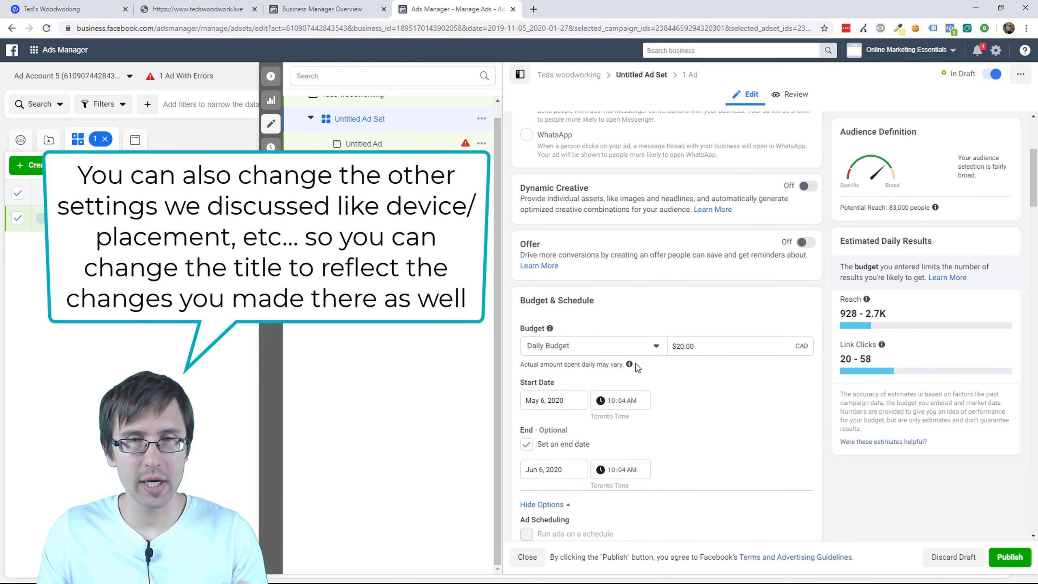
scroll(633, 319, "down", 7)
scroll(636, 313, "up", 4)
scroll(635, 315, "up", 5)
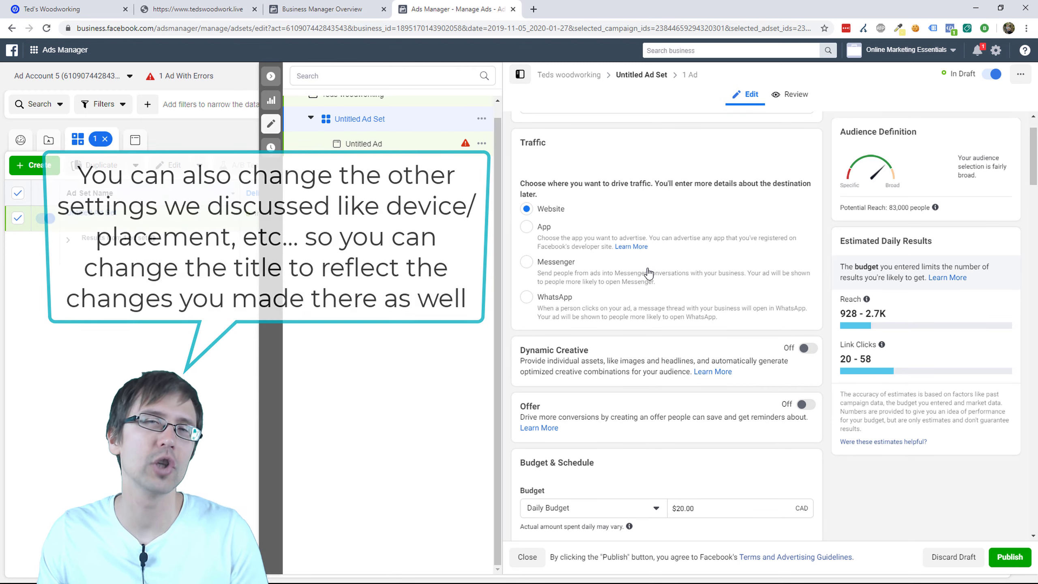
Step: Rename the ad set 'CA/US - All genders - 18-65 - woodworking/engaged shoppers/' plus a public-figure interest
scroll(632, 230, "up", 1)
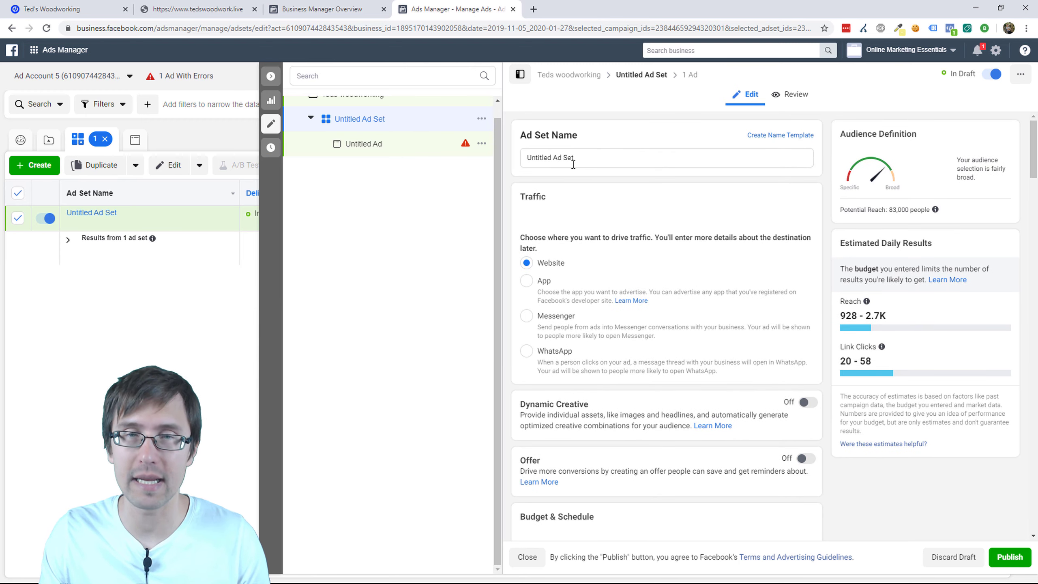
triple_click(586, 158)
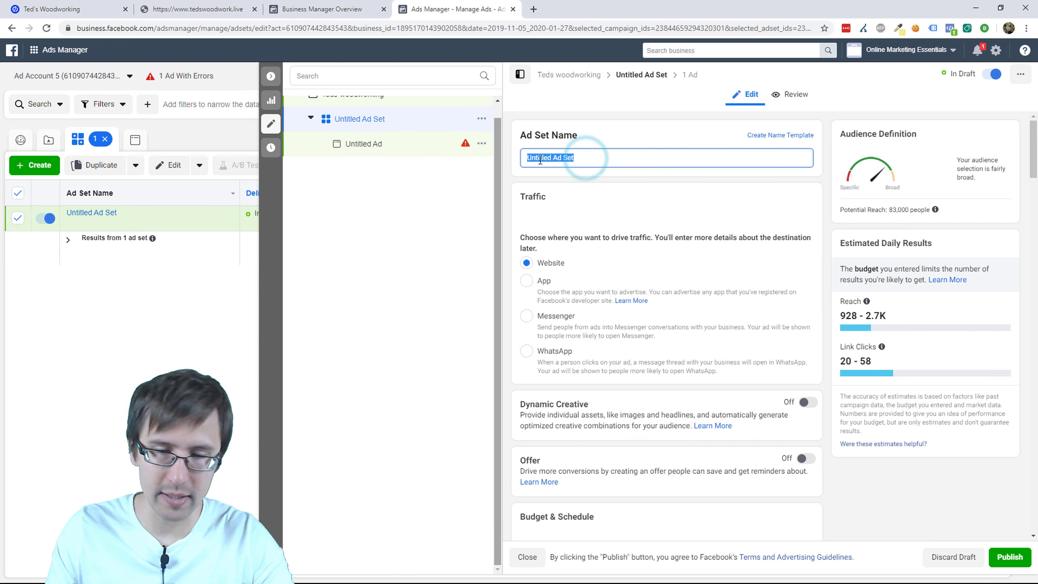
type("CA")
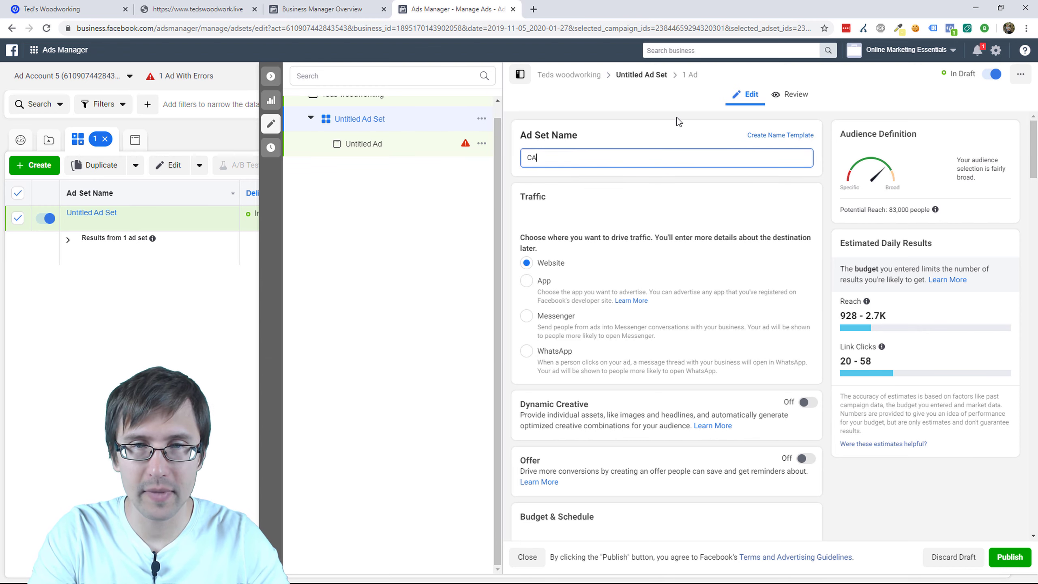
type("/US - ")
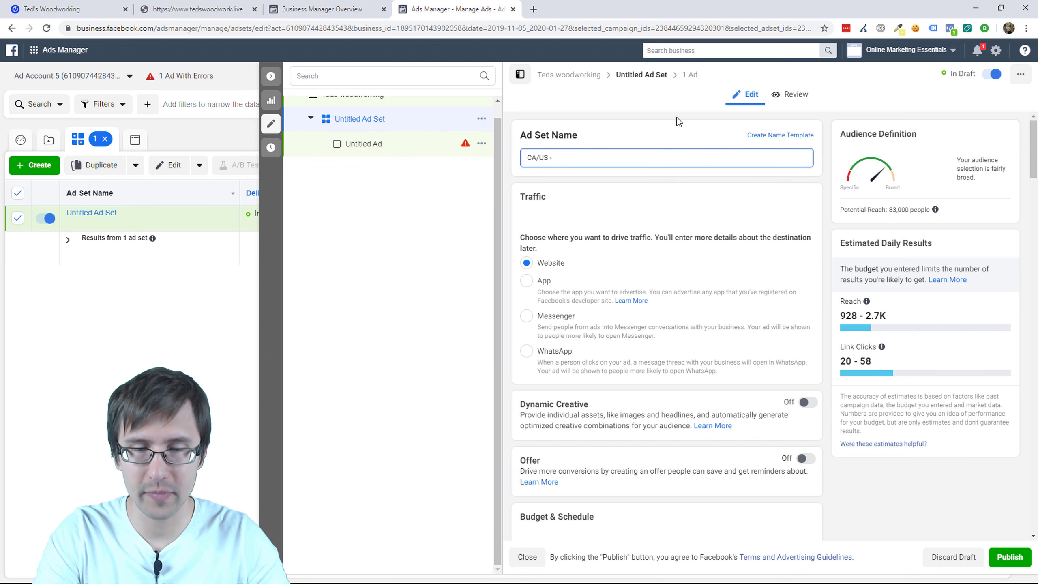
type("All genders -")
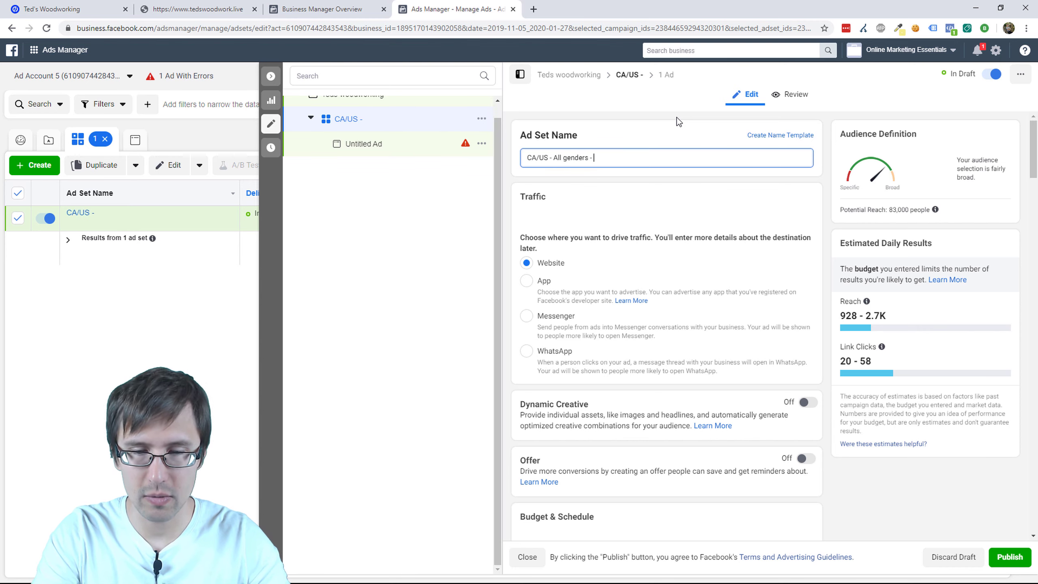
type(" 18")
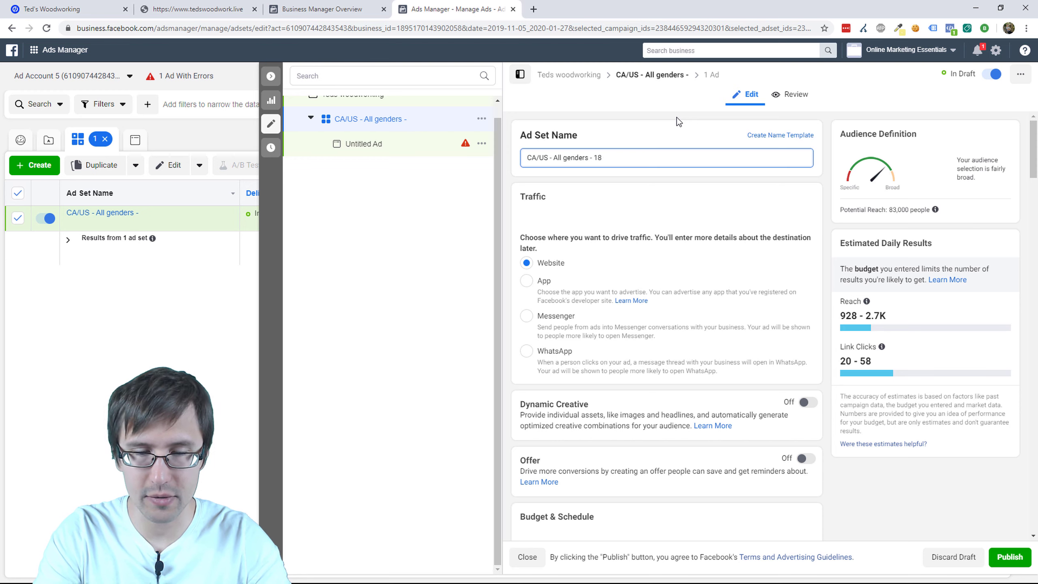
type("-65 -")
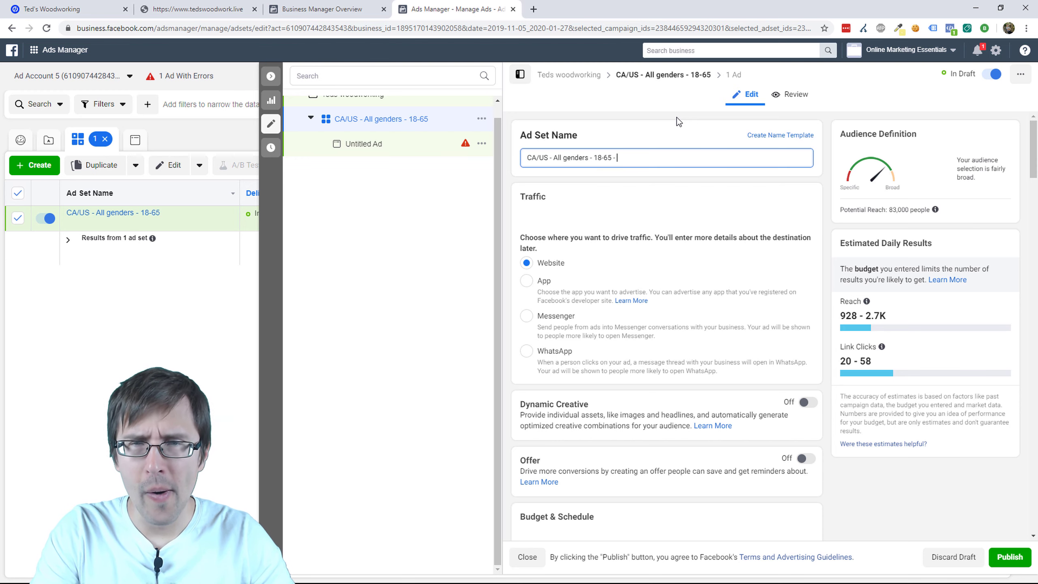
scroll(714, 230, "down", 3)
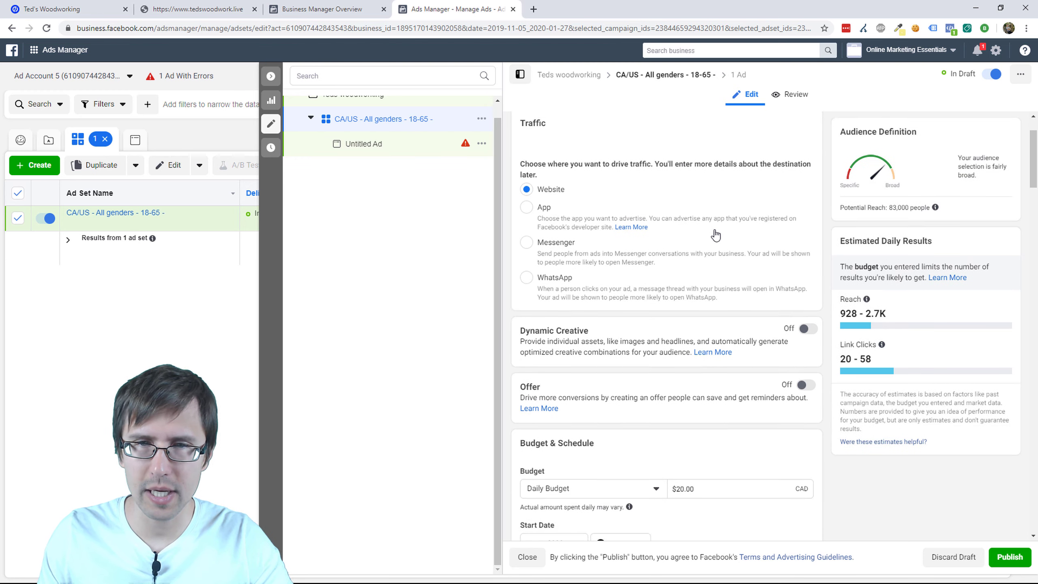
scroll(714, 232, "up", 3)
type("woodworking/")
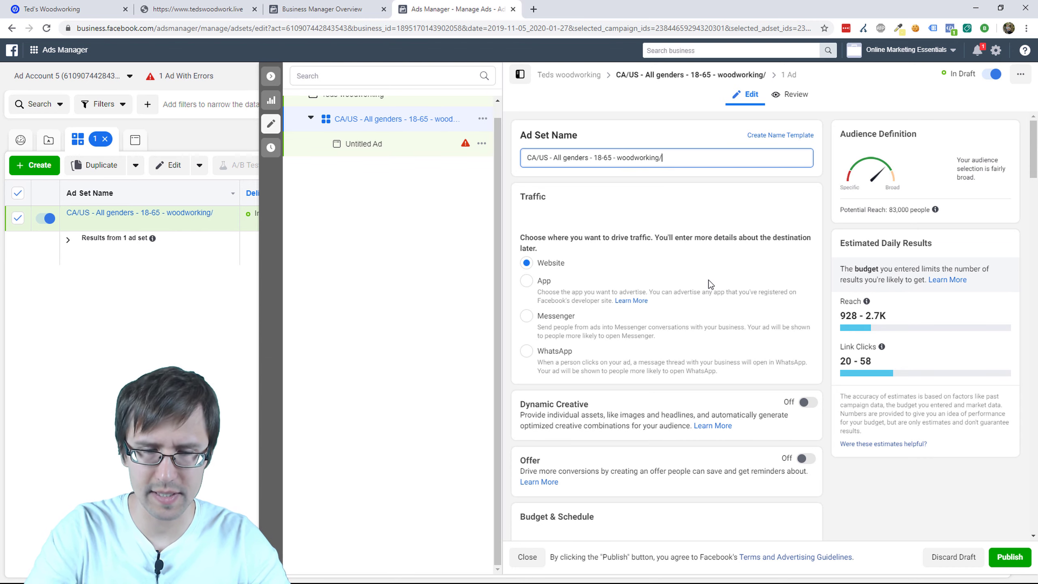
type("engaged shop")
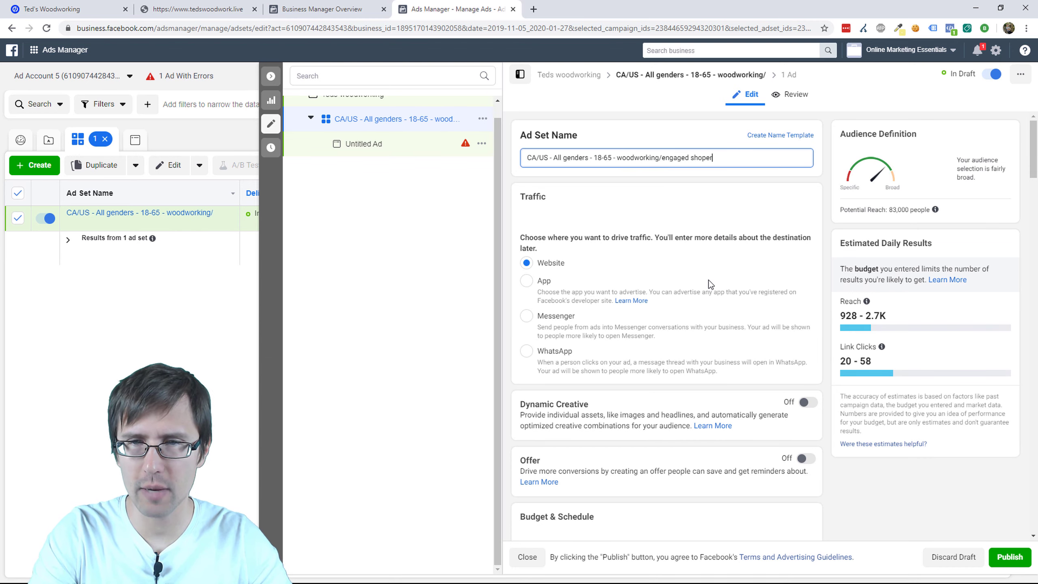
type("pers/russell")
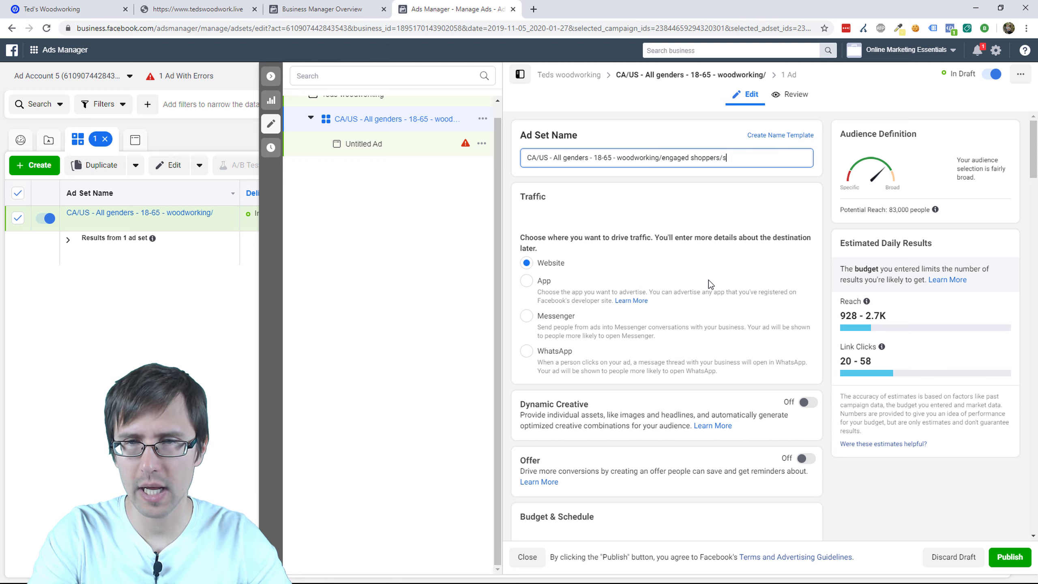
type(" brunson")
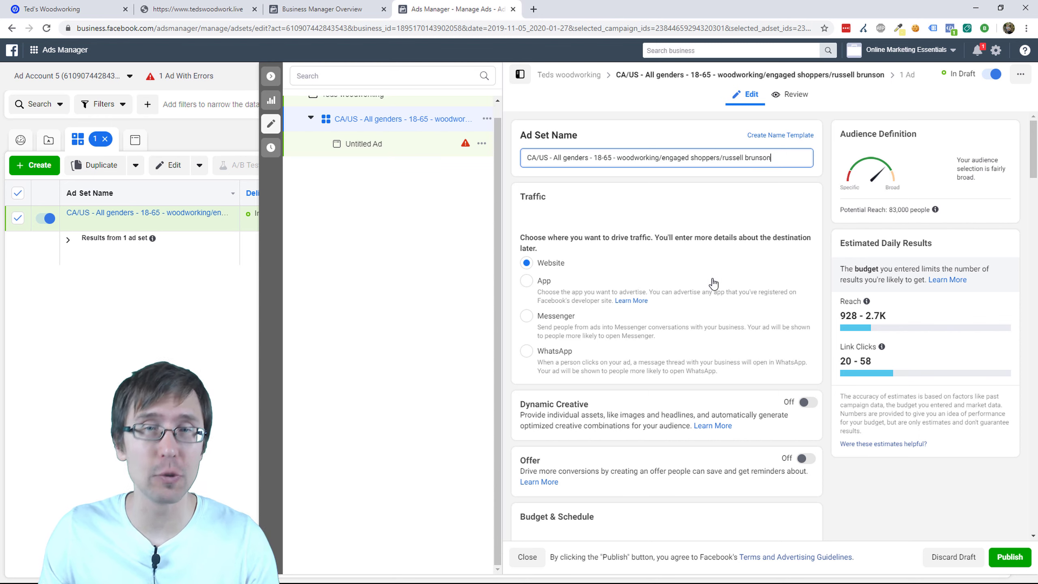
Step: Select portions of the new ad set name after CA
double_click(542, 157)
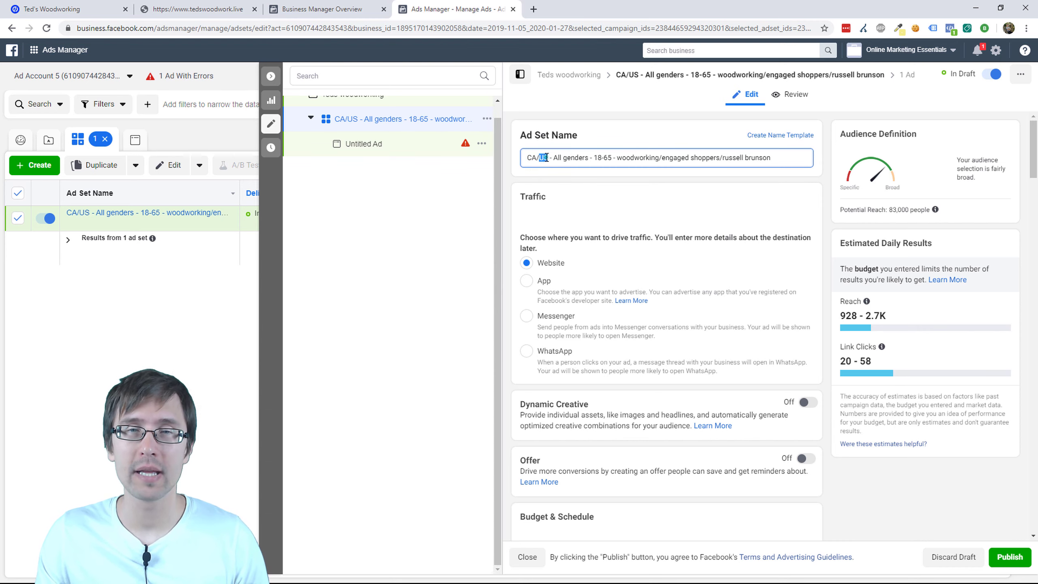
left_click_drag(547, 157, 535, 179)
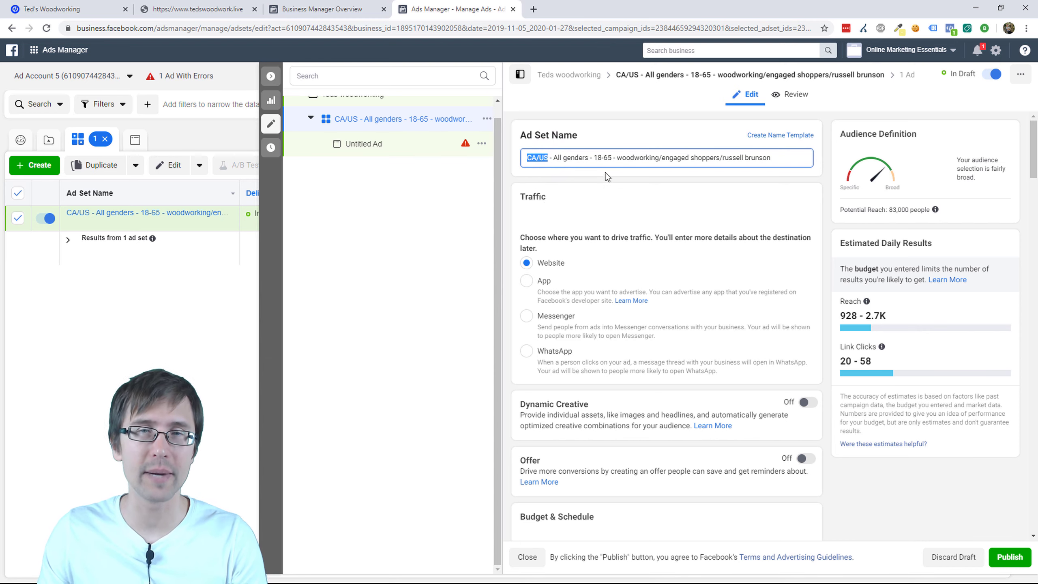
left_click(620, 156)
left_click_drag(536, 157, 766, 158)
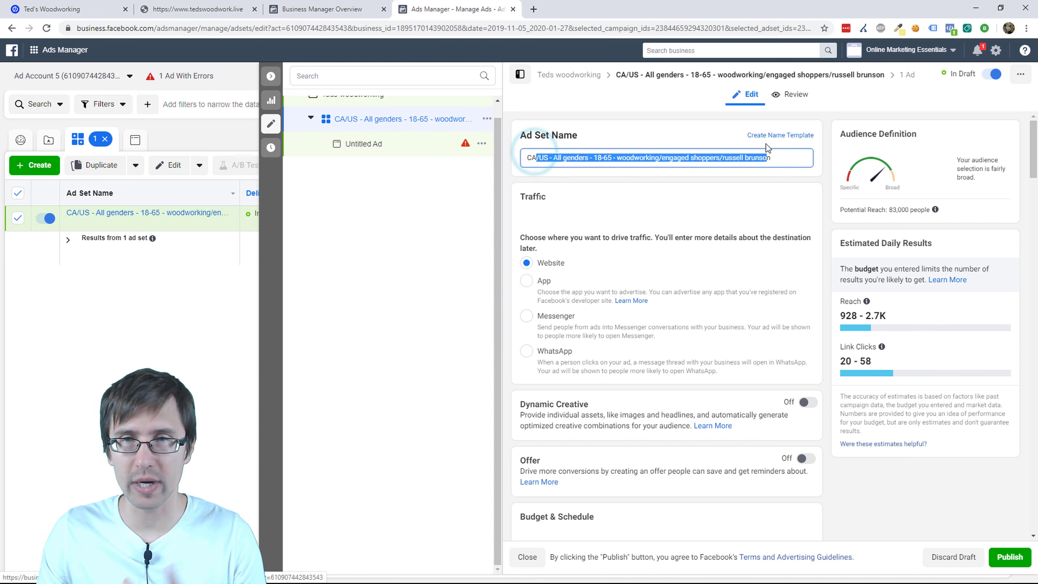
Step: Open Untitled Ad from the Ads list and rename it 'wood picture - text about free stuff'
left_click(270, 124)
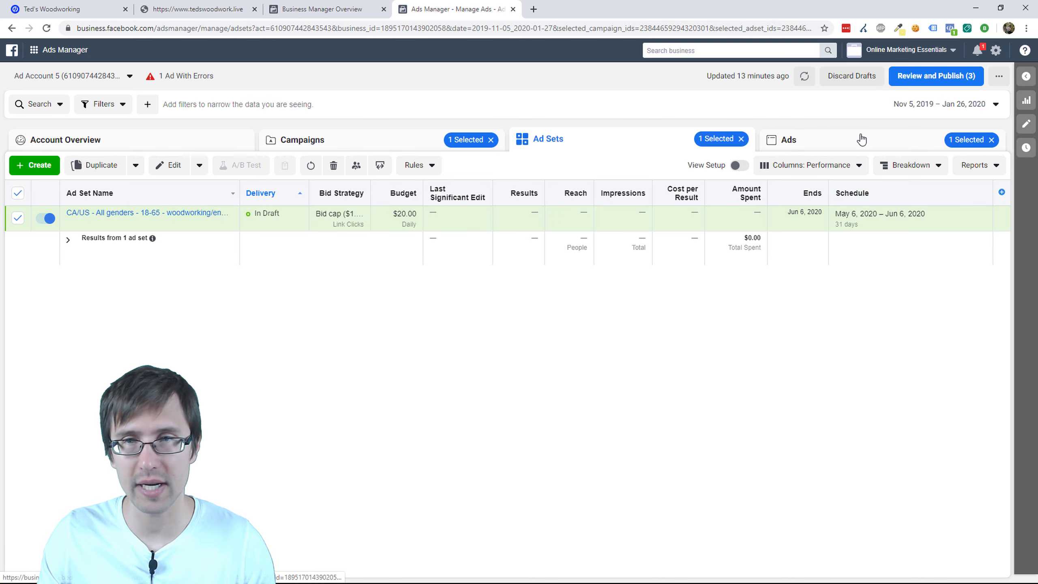
left_click(848, 139)
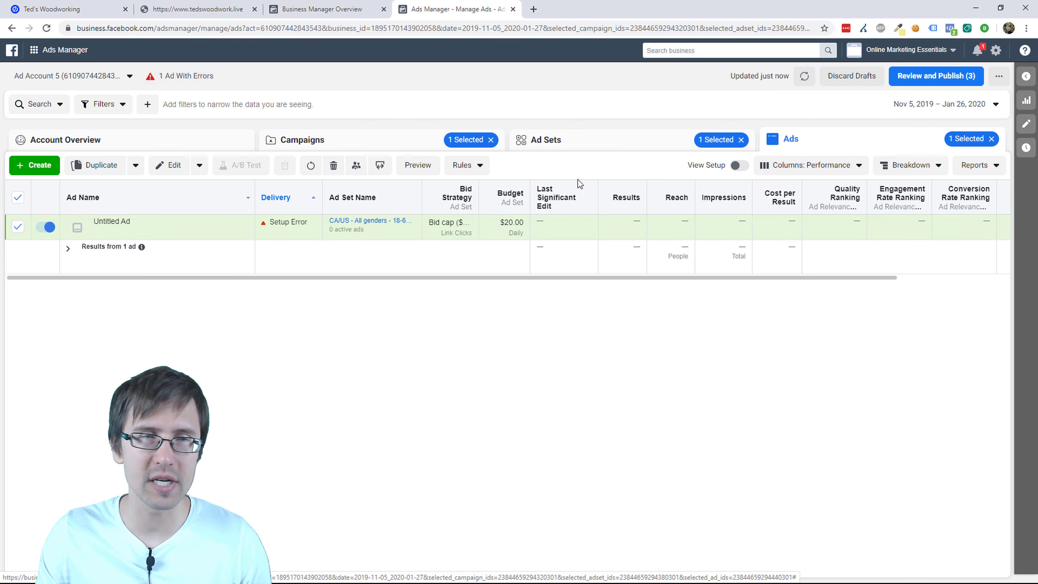
left_click(155, 235)
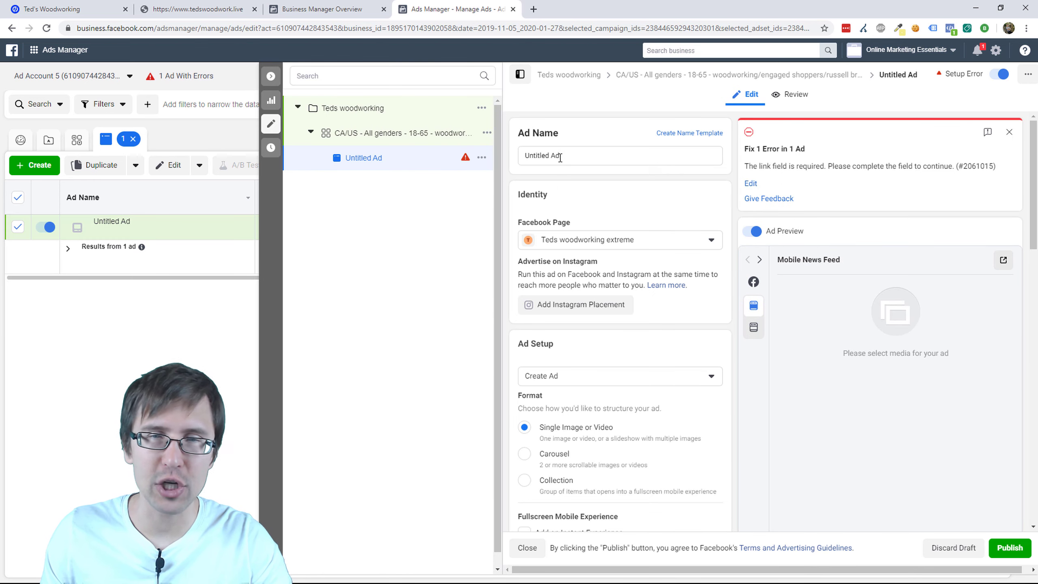
left_click_drag(568, 155, 522, 159)
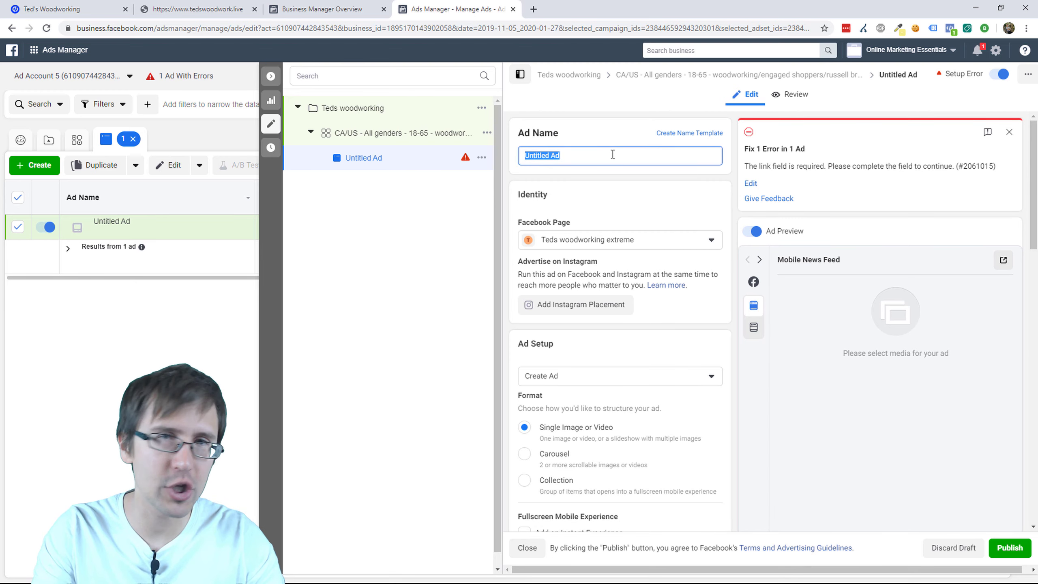
type("wood")
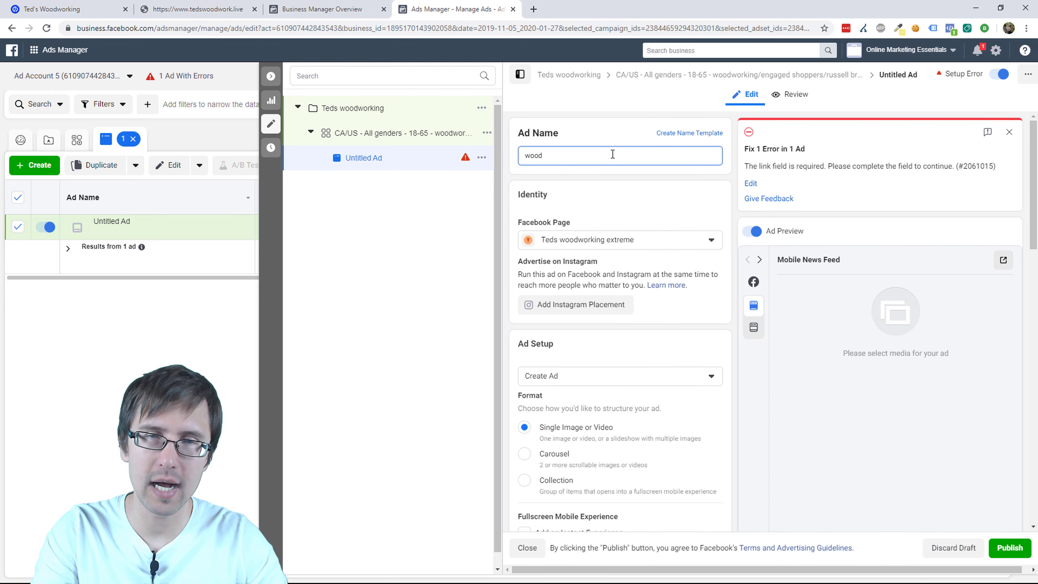
type(" picture -")
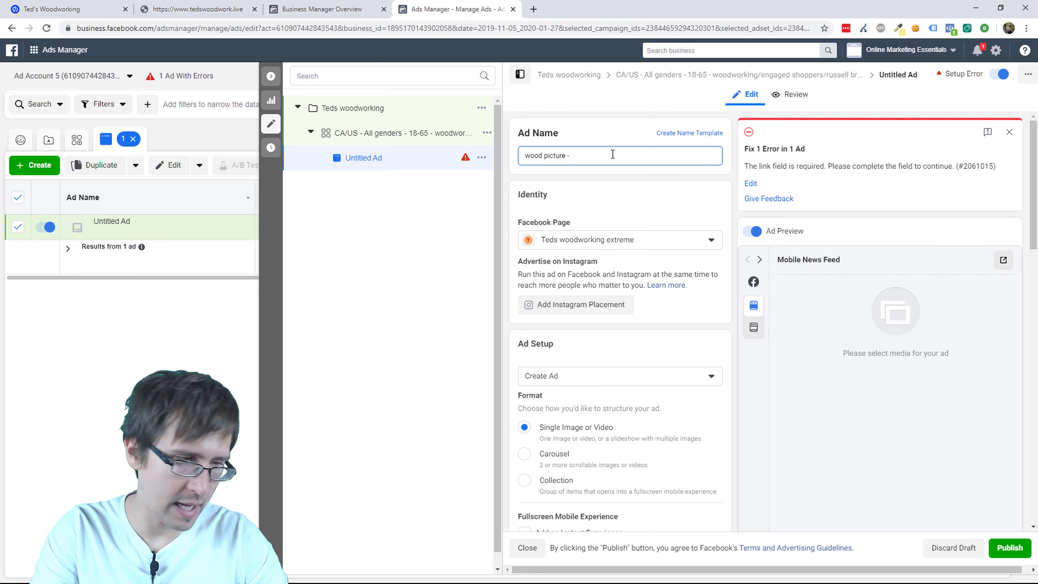
type(" text about free stuff")
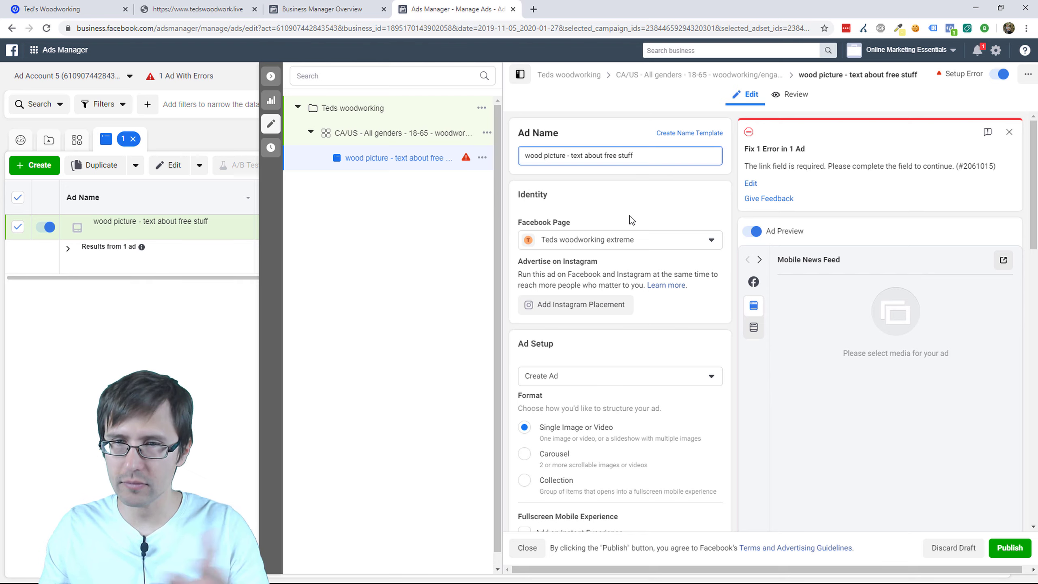
left_click(631, 241)
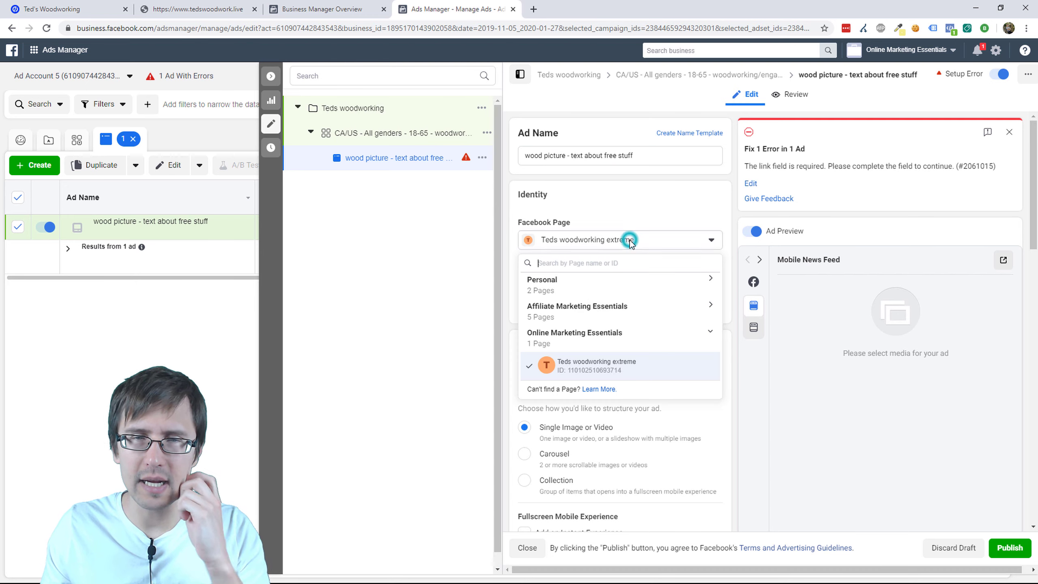
left_click(619, 380)
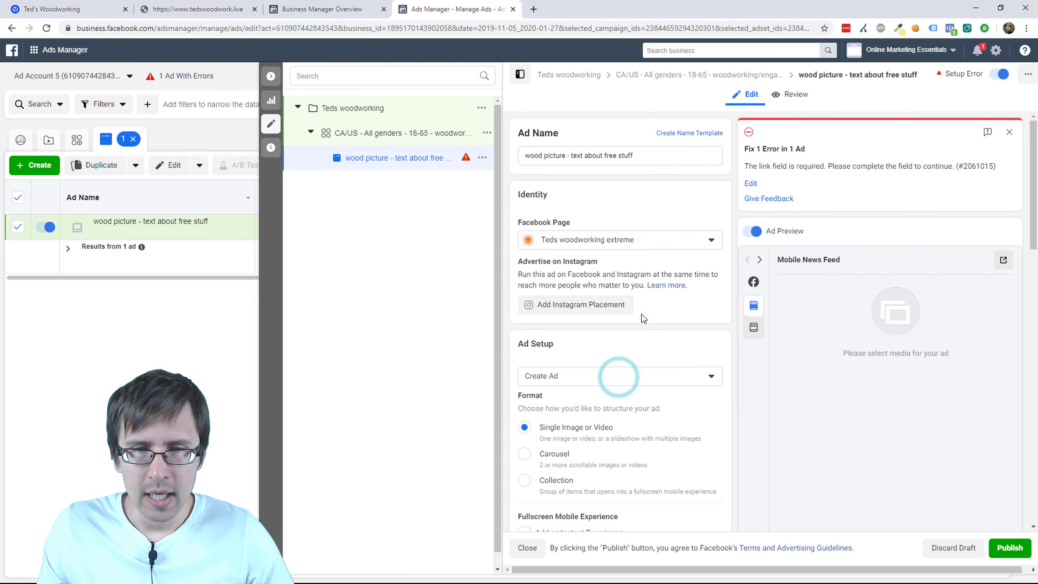
scroll(642, 314, "down", 1)
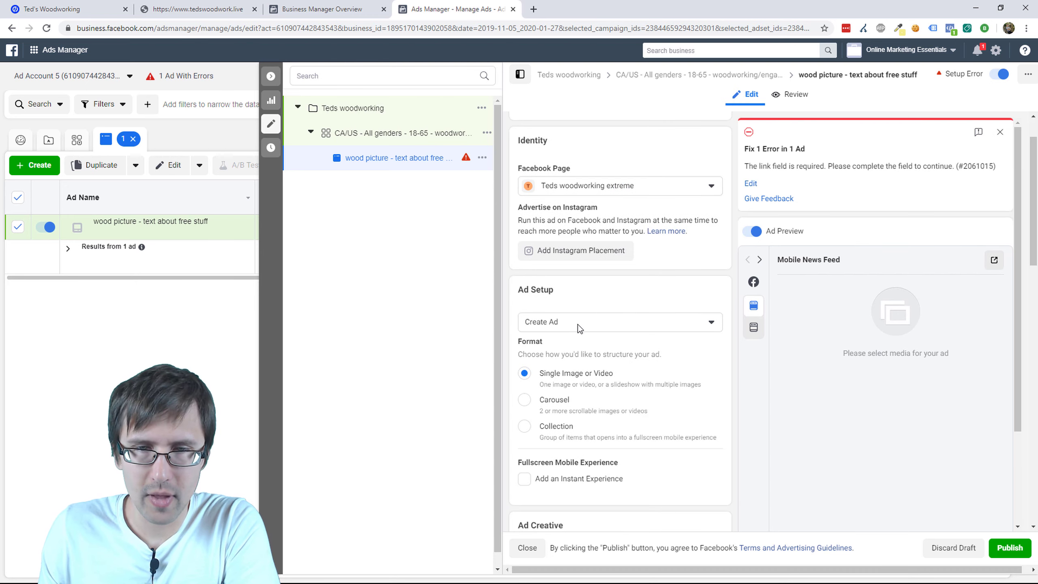
scroll(637, 359, "down", 1)
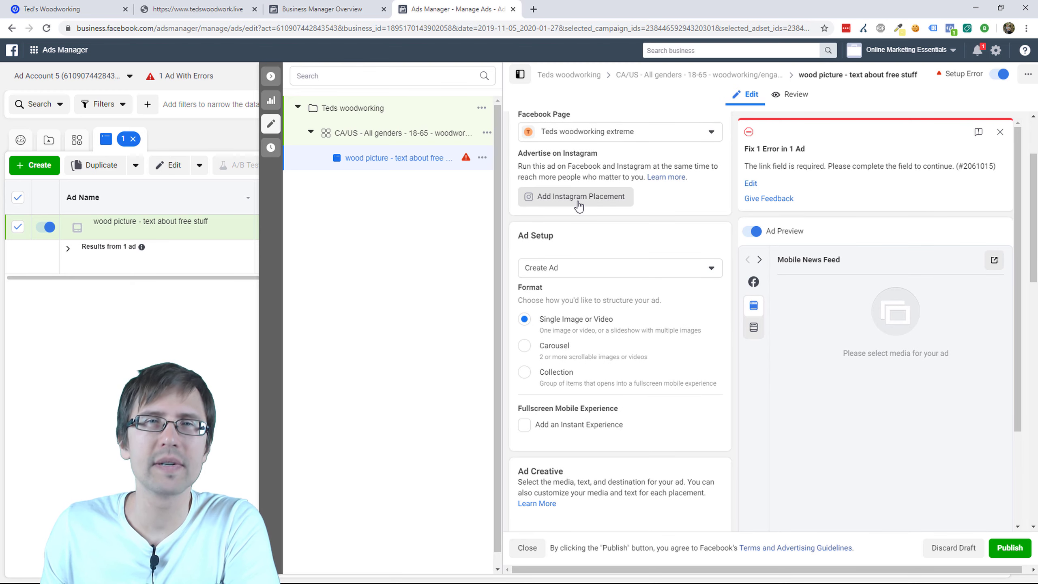
scroll(621, 298, "down", 1)
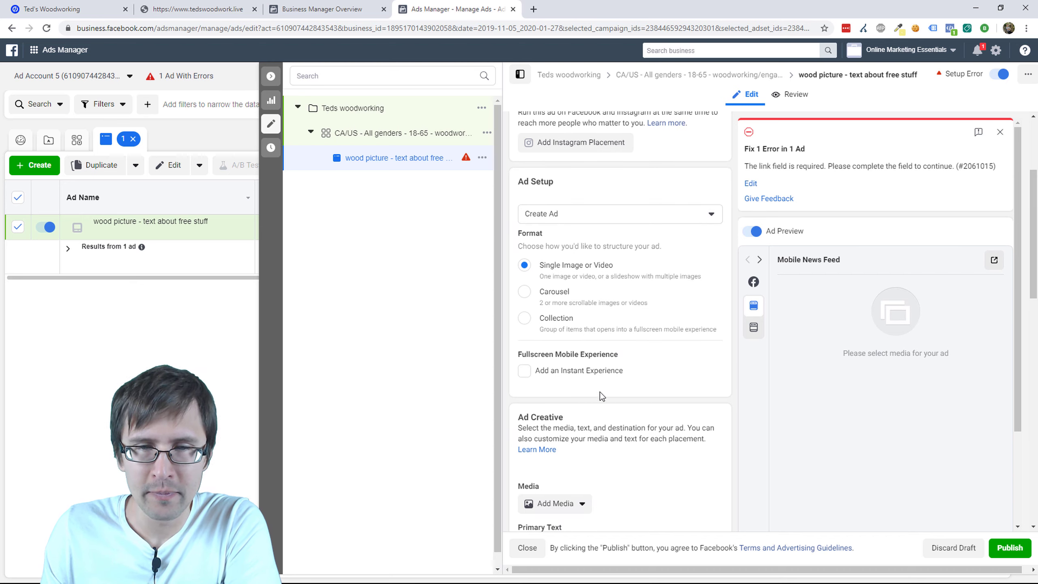
scroll(620, 370, "down", 1)
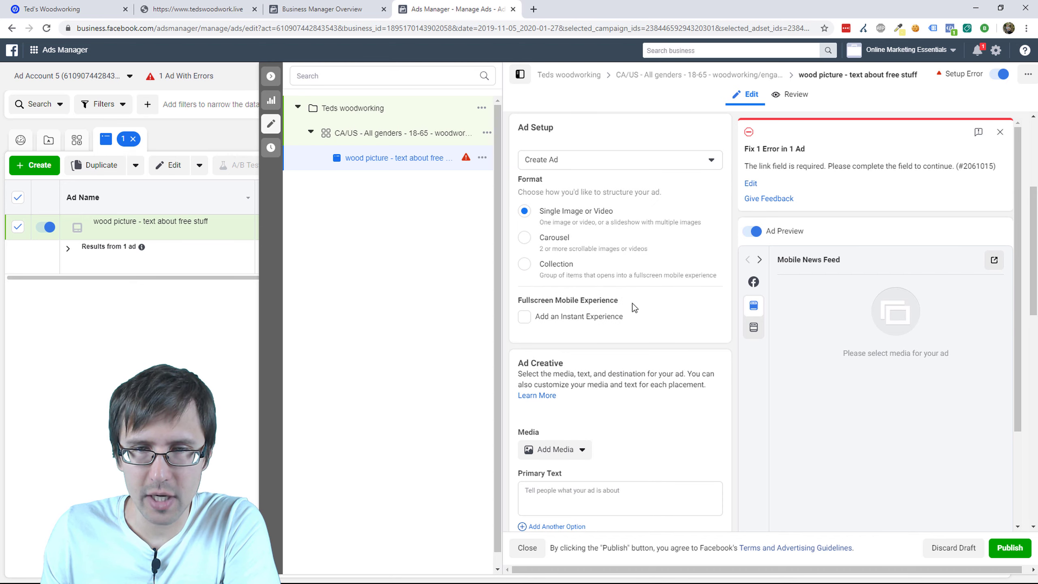
mouse_move(626, 301)
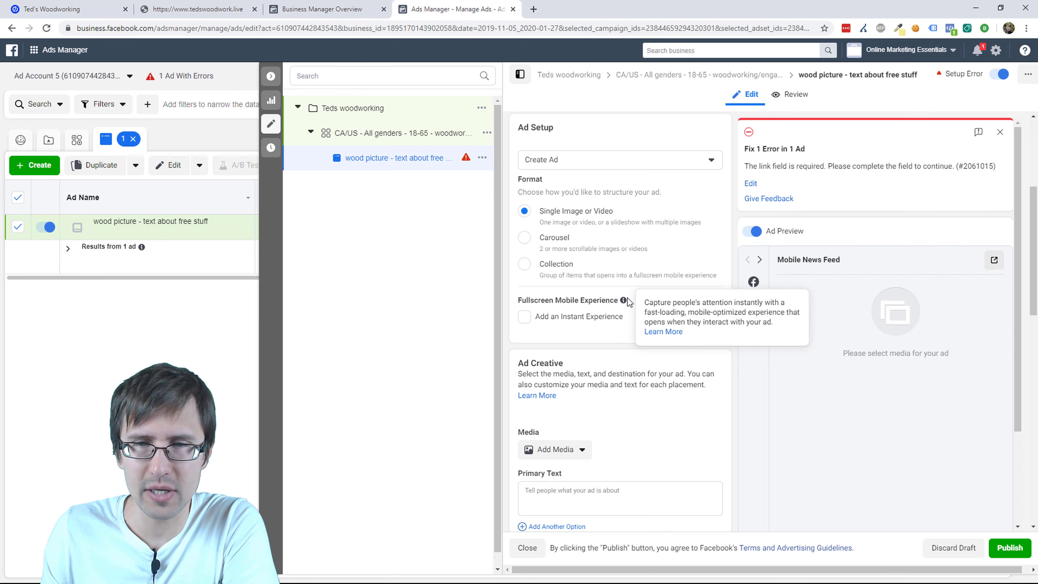
left_click(558, 322)
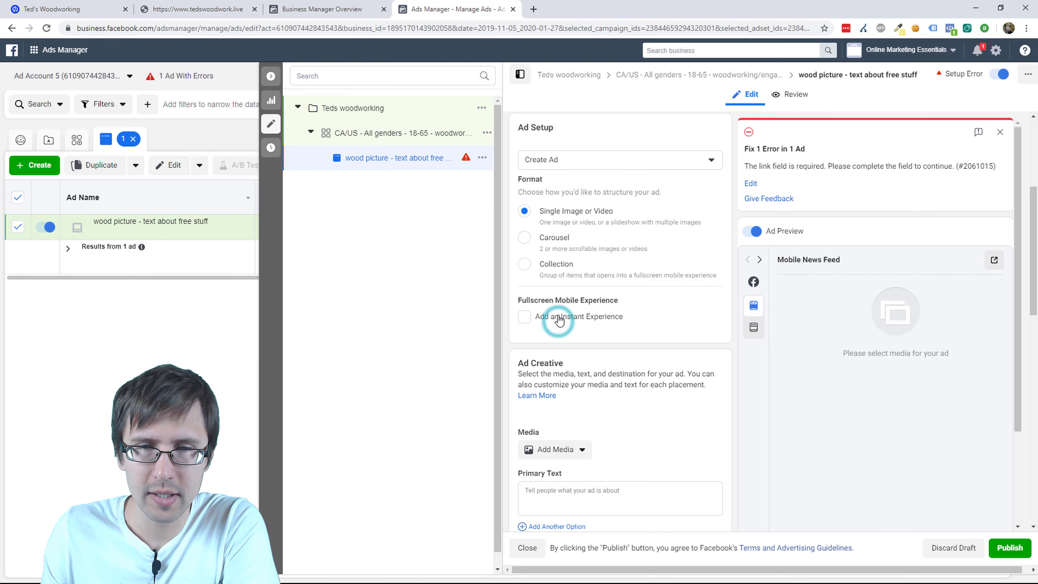
left_click(531, 318)
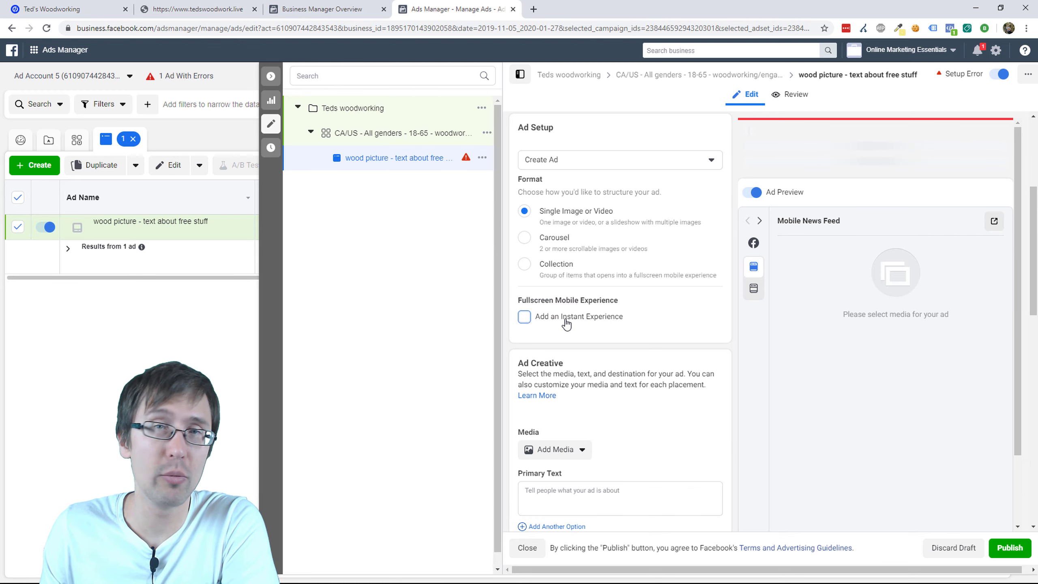
scroll(603, 333, "down", 3)
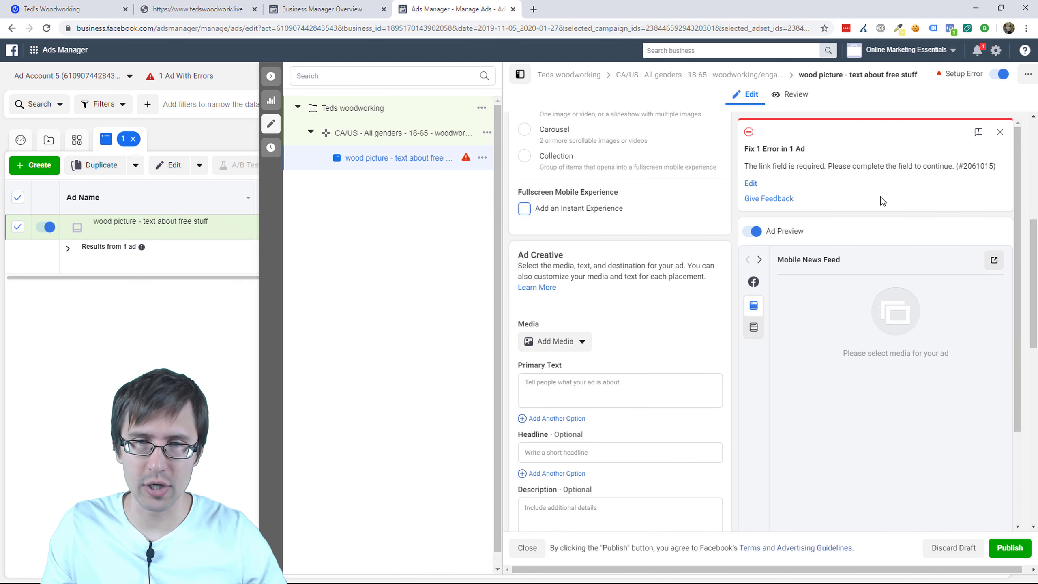
Step: Search stock photos for 'woodworking' and use the woodworker-at-a-bench photo as the ad image
left_click(564, 341)
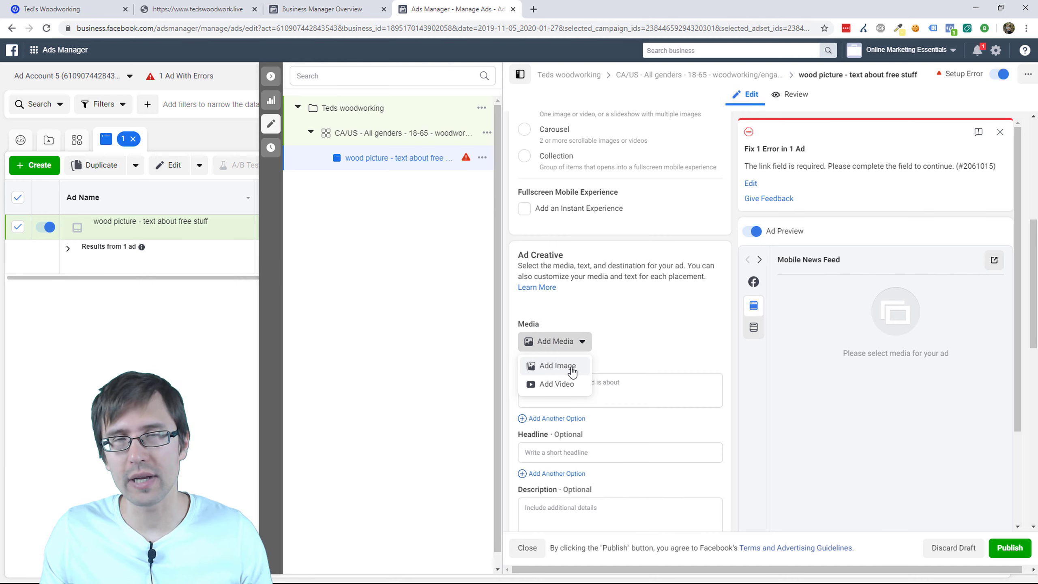
left_click(572, 371)
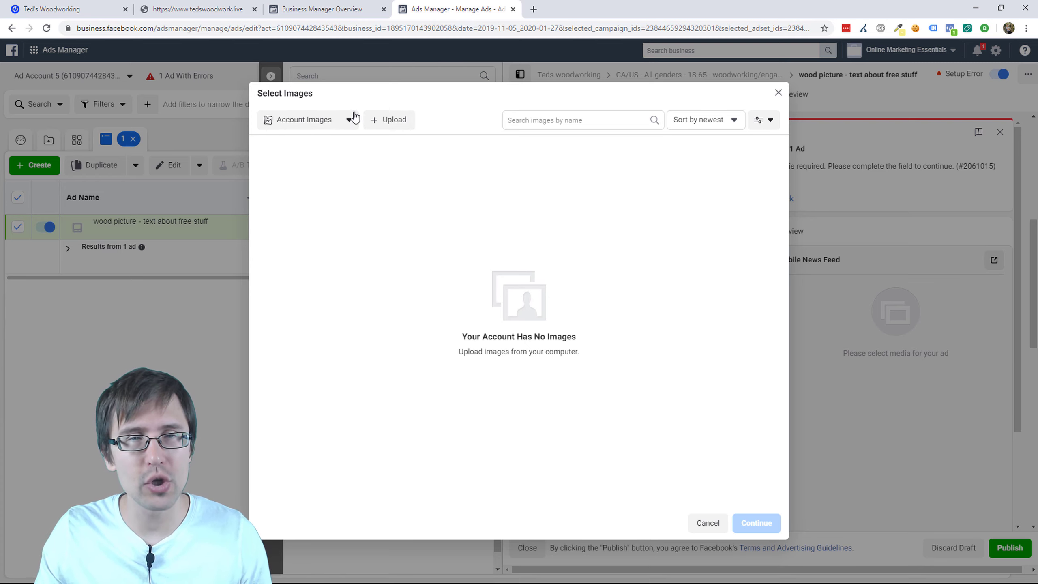
left_click(340, 125)
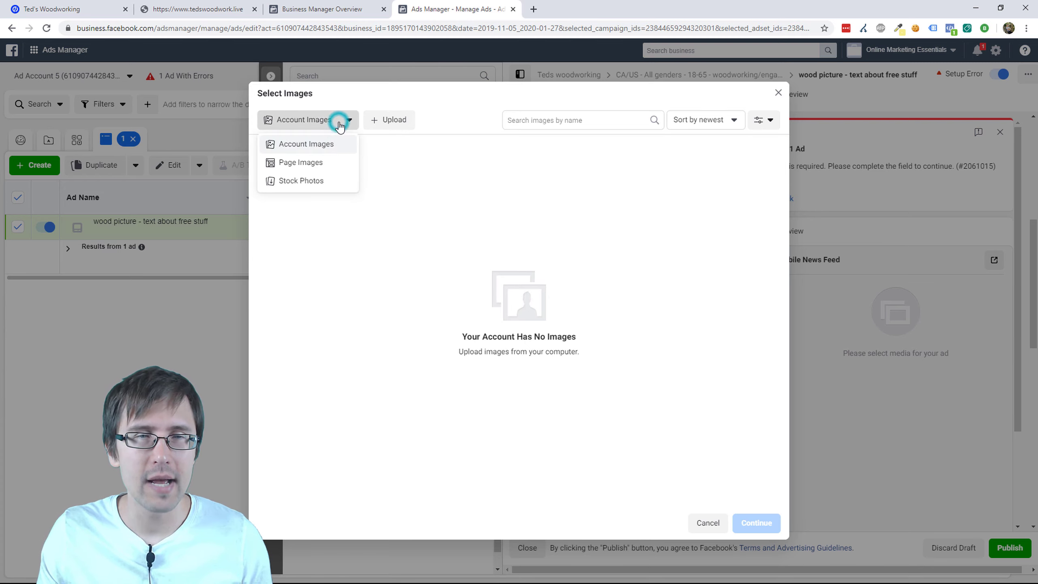
left_click(329, 186)
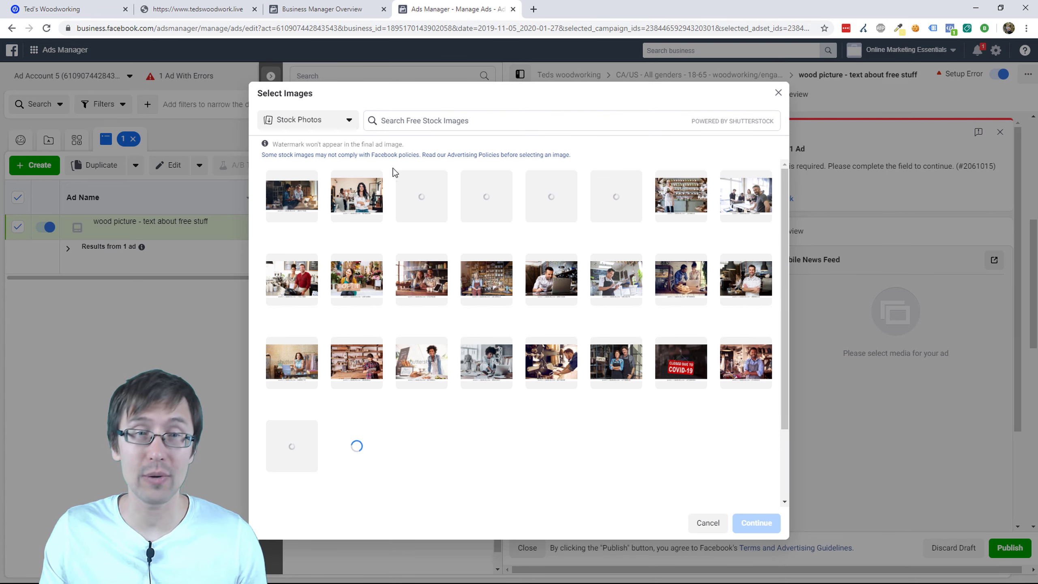
left_click(411, 120)
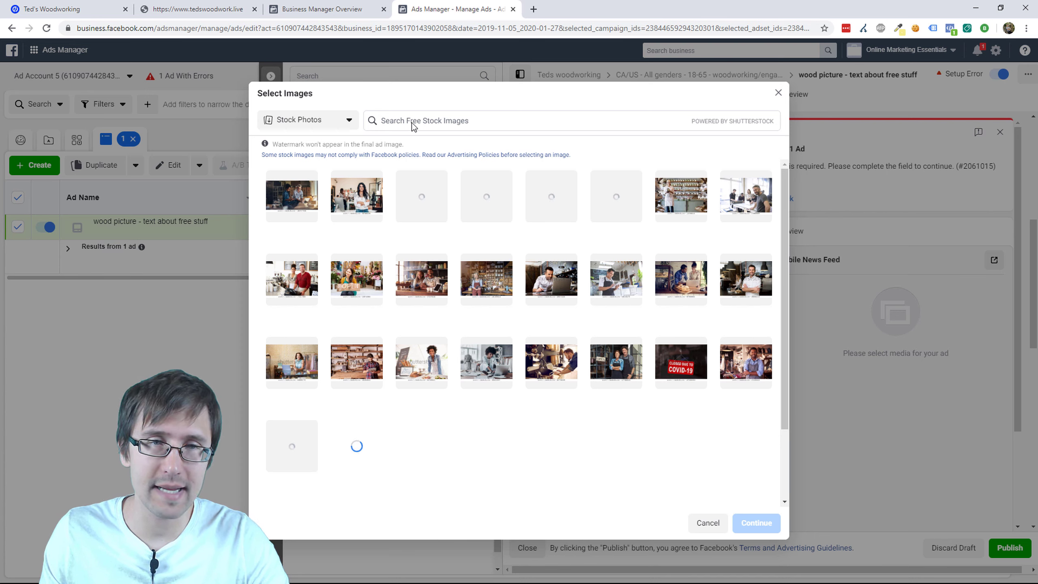
left_click(413, 126)
type("woo")
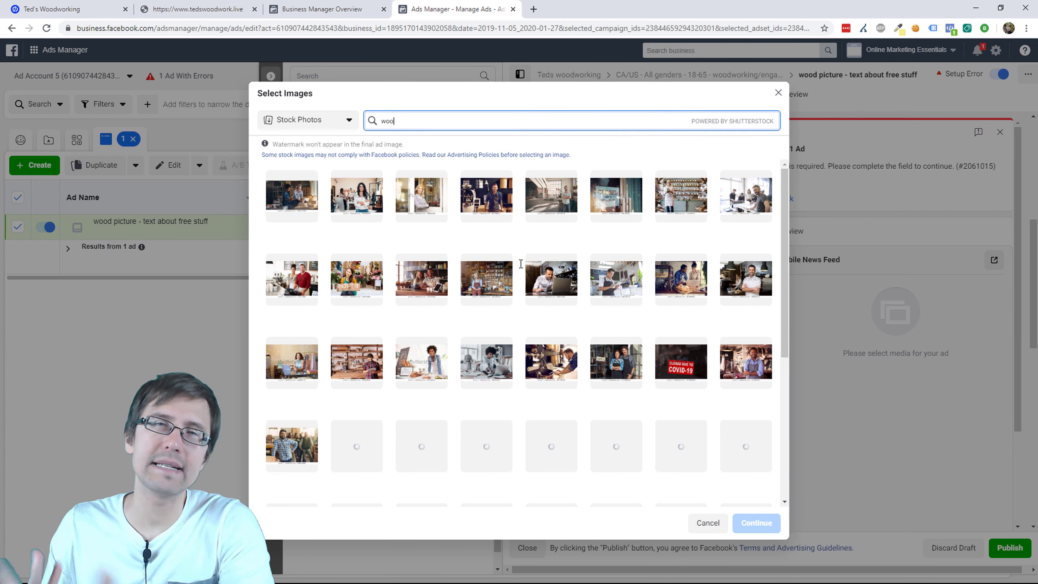
type("dworking")
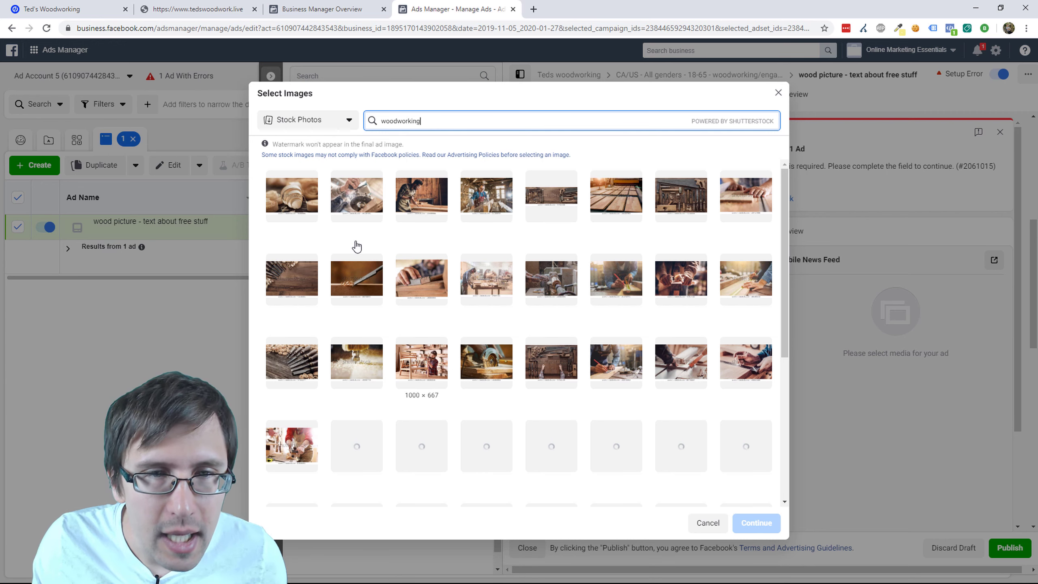
left_click(419, 205)
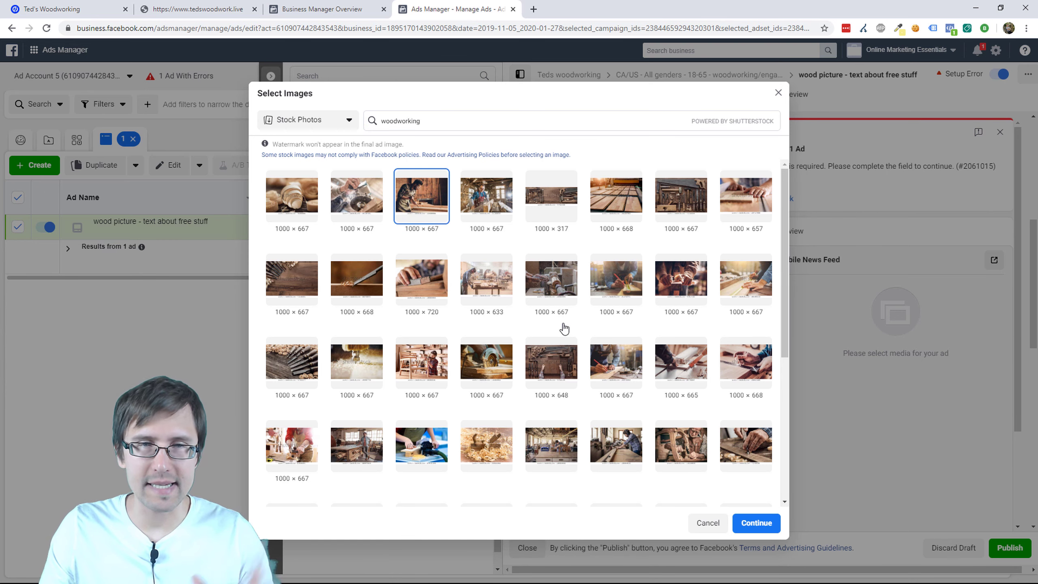
left_click(755, 523)
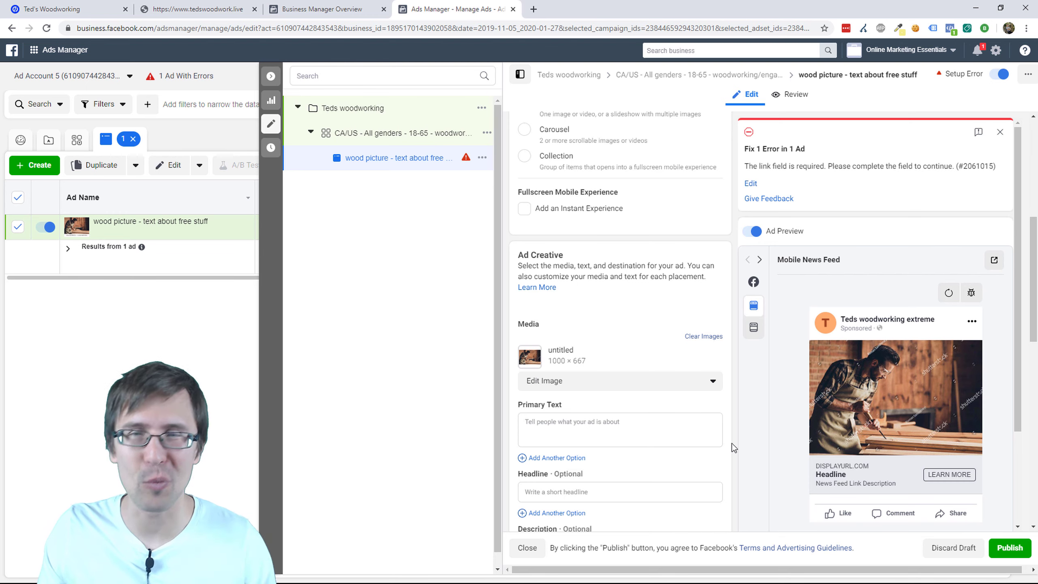
scroll(743, 437, "down", 3)
scroll(674, 417, "down", 2)
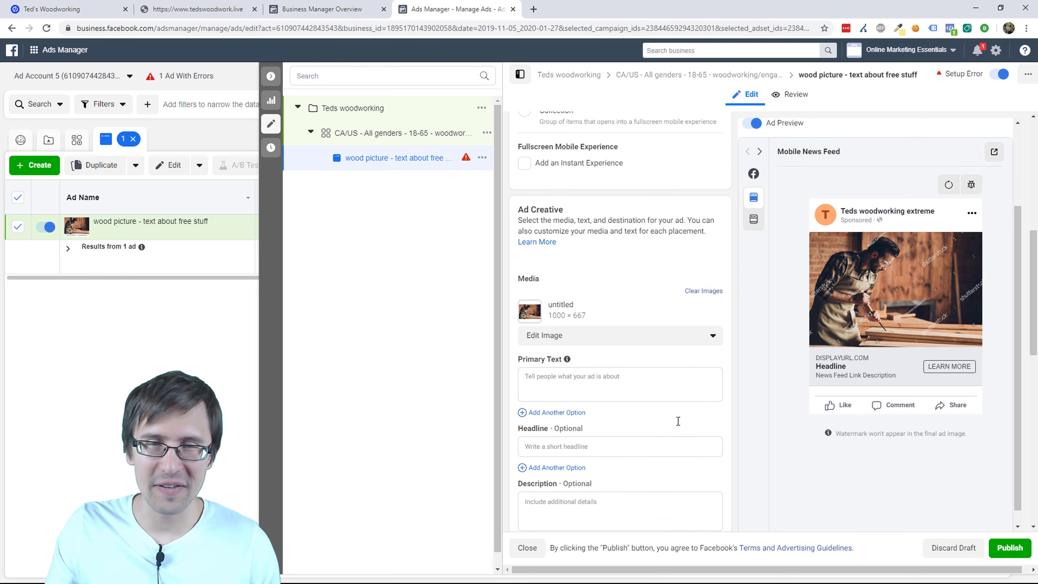
scroll(660, 403, "down", 2)
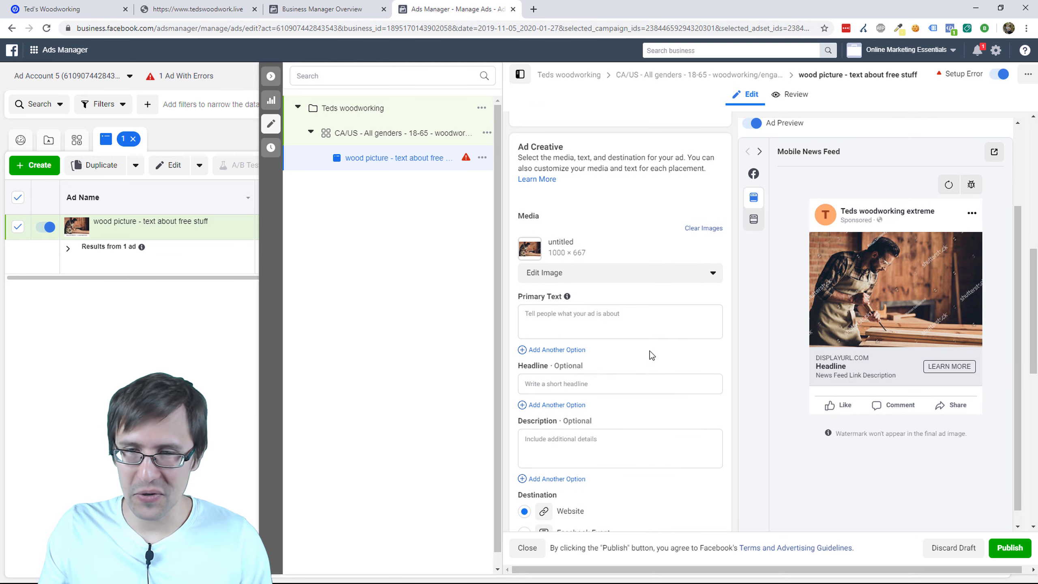
scroll(664, 397, "down", 4)
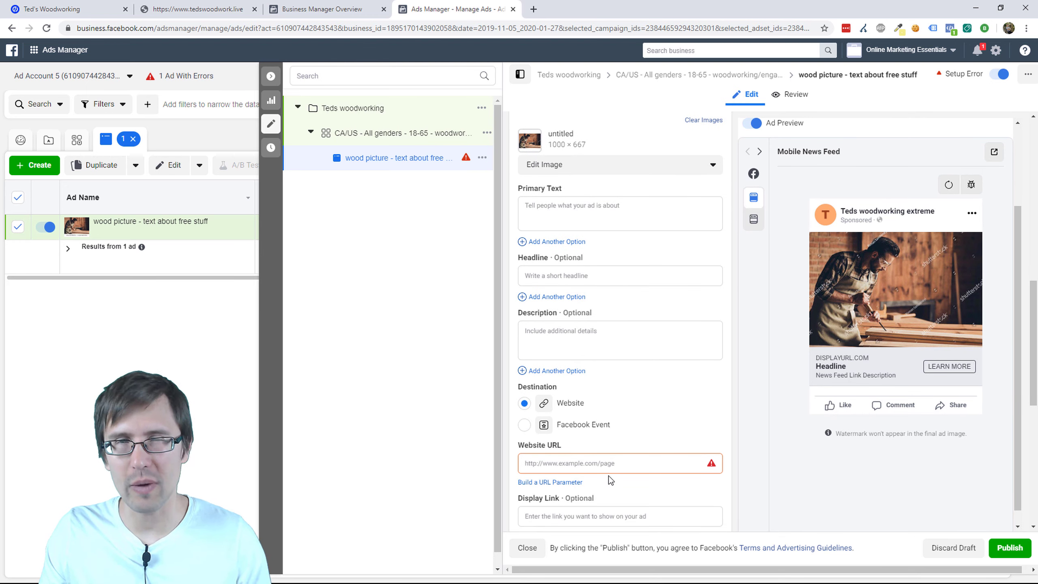
scroll(588, 413, "up", 2)
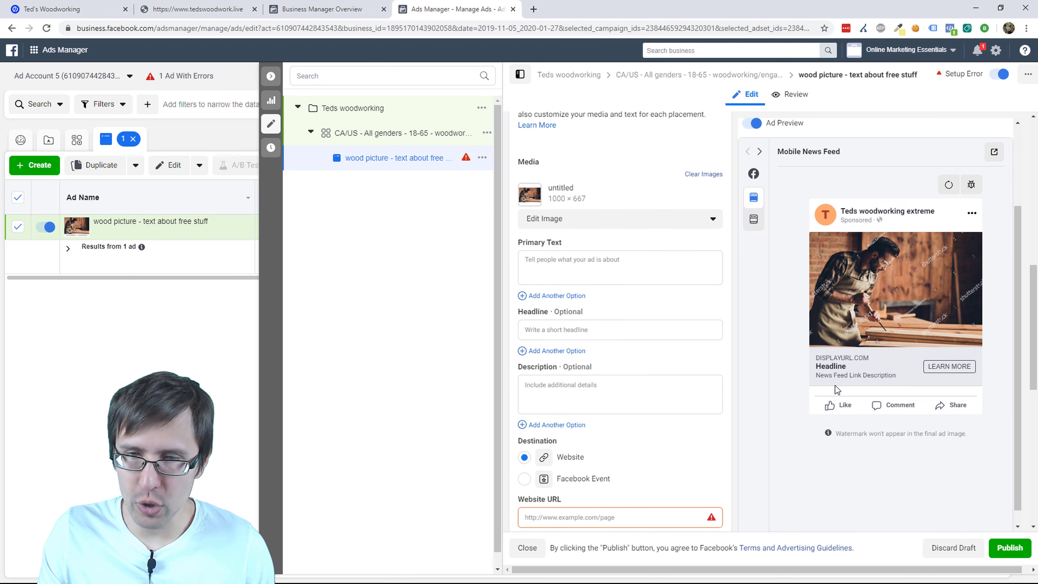
left_click(818, 373)
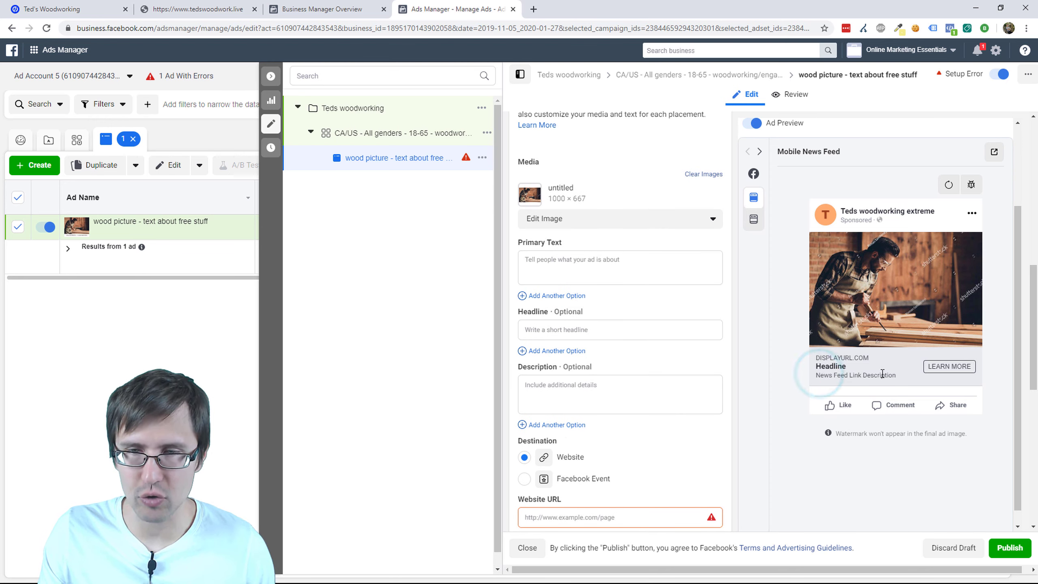
left_click(823, 363)
left_click(547, 258)
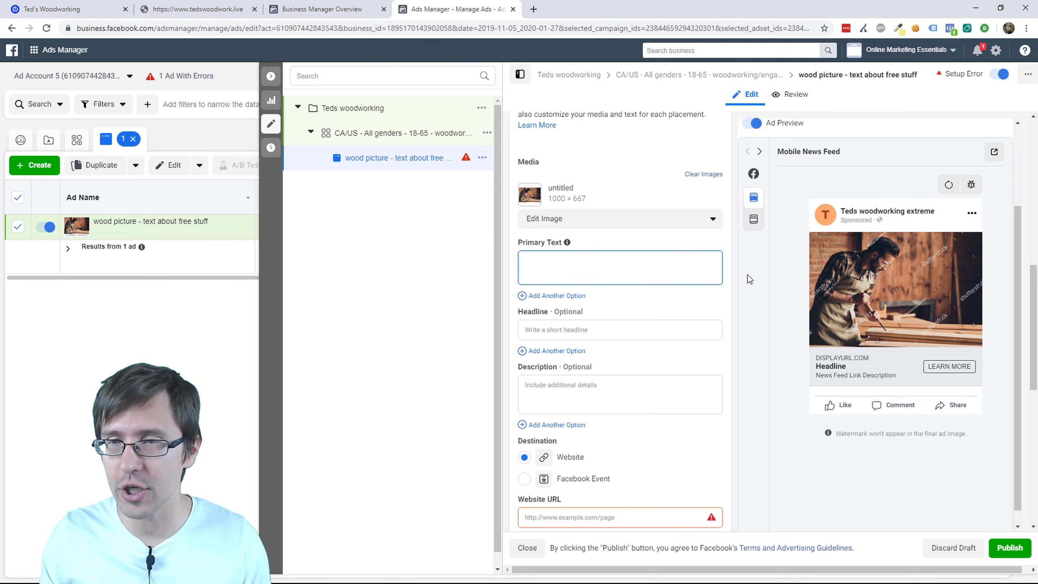
Step: Set the primary text to 'Want free 50 woodworking guides?' plus a red question-mark emoji
left_click(197, 9)
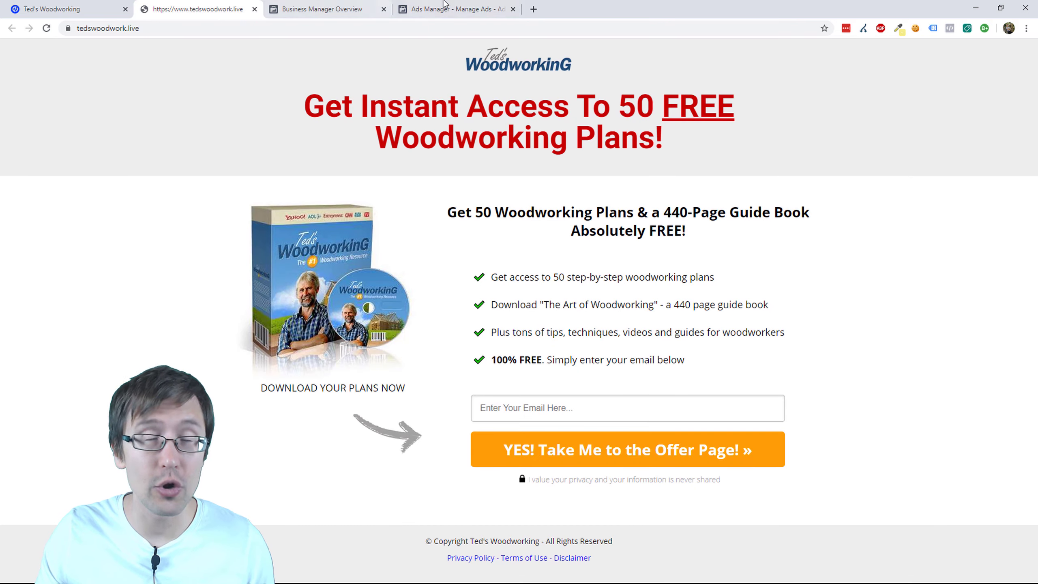
left_click(481, 4)
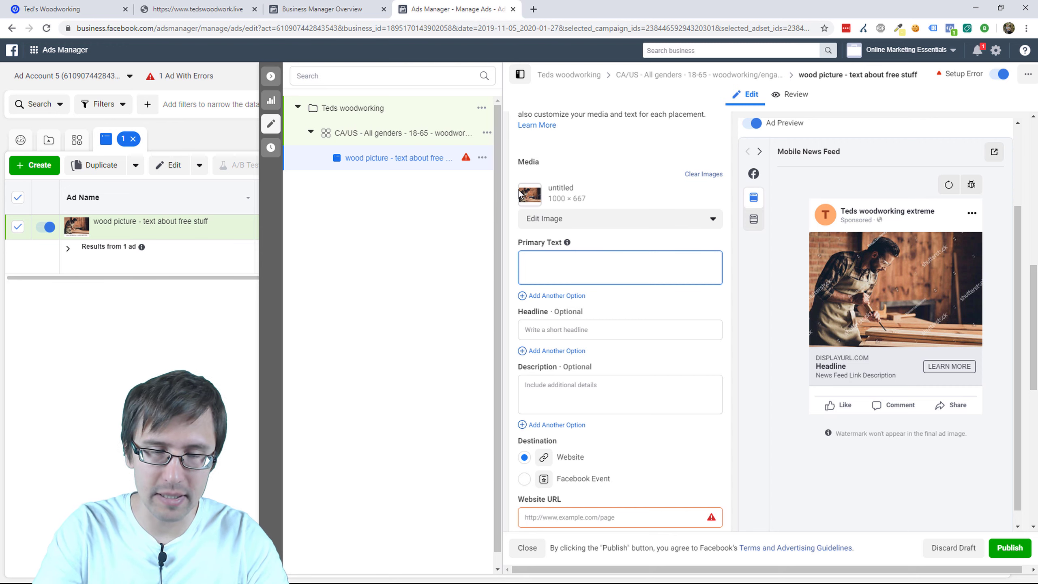
type("Want free")
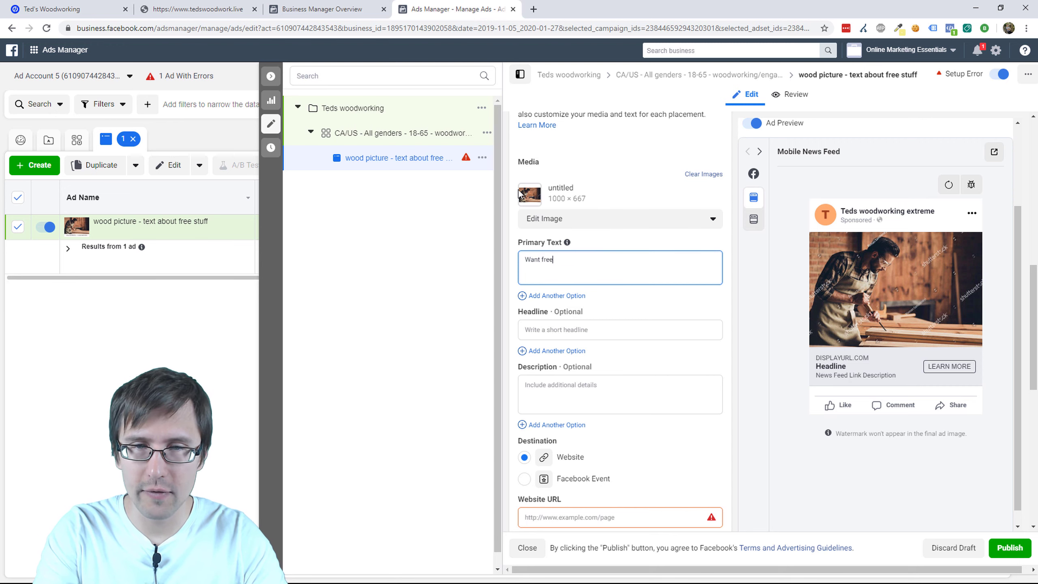
type(" 50 woodworkin")
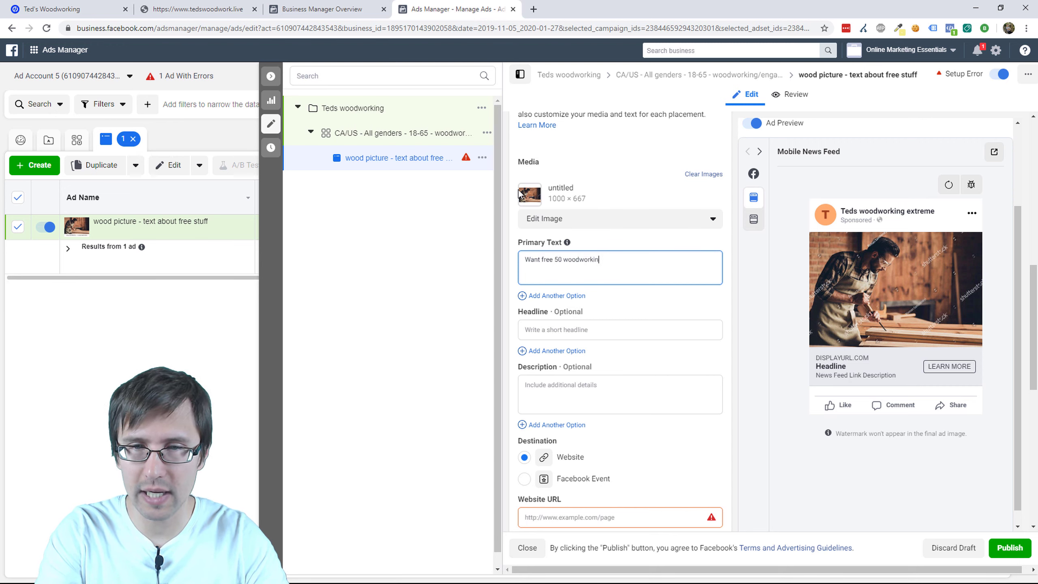
type("g guides?")
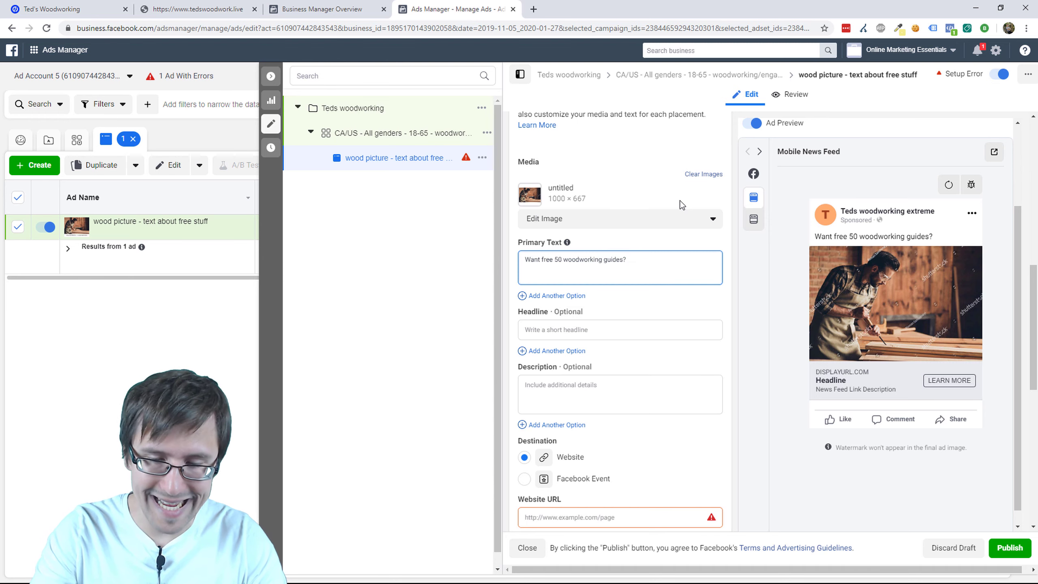
key("super+period")
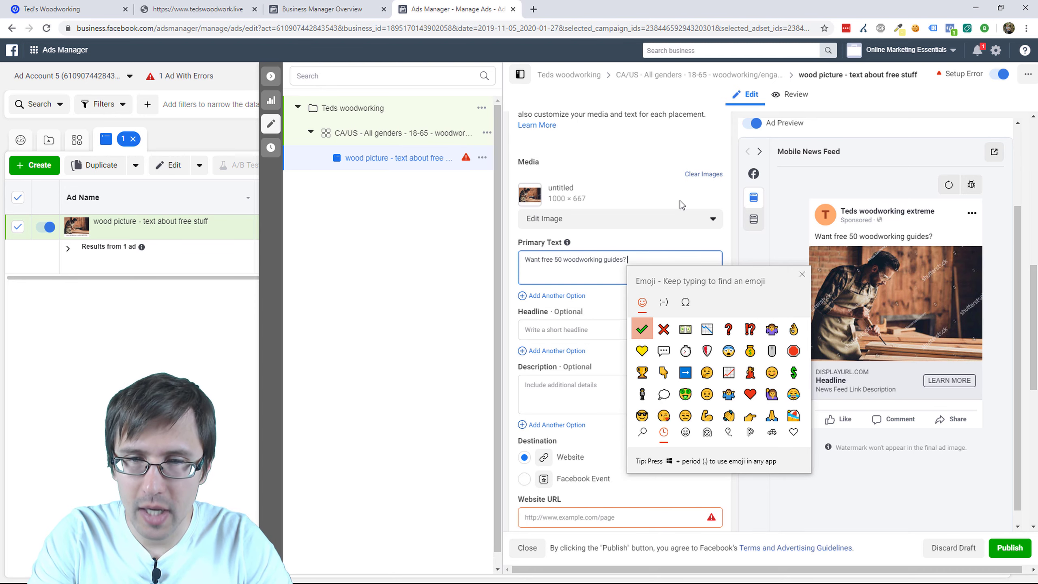
type("quest")
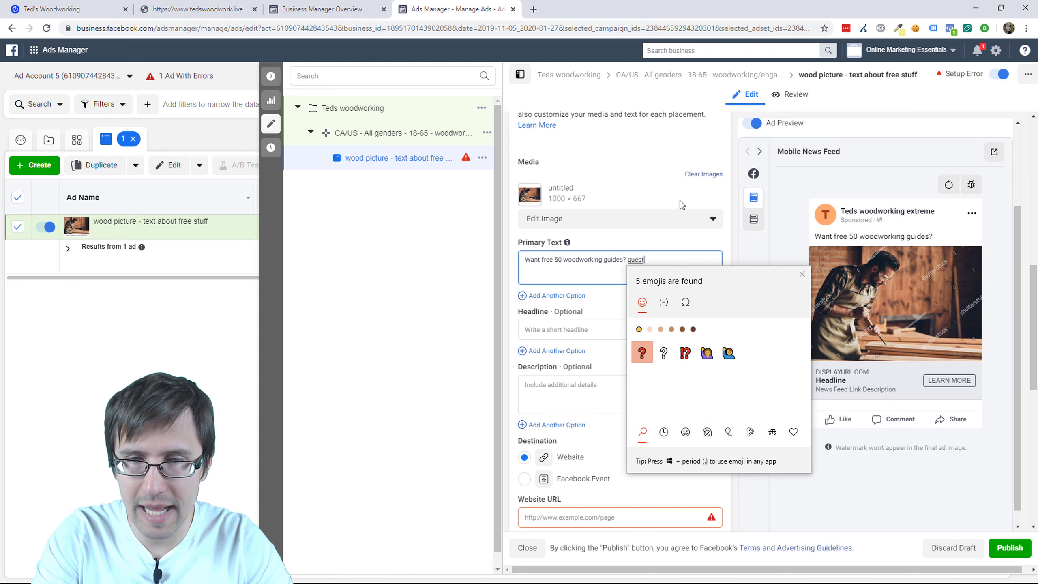
key("Return")
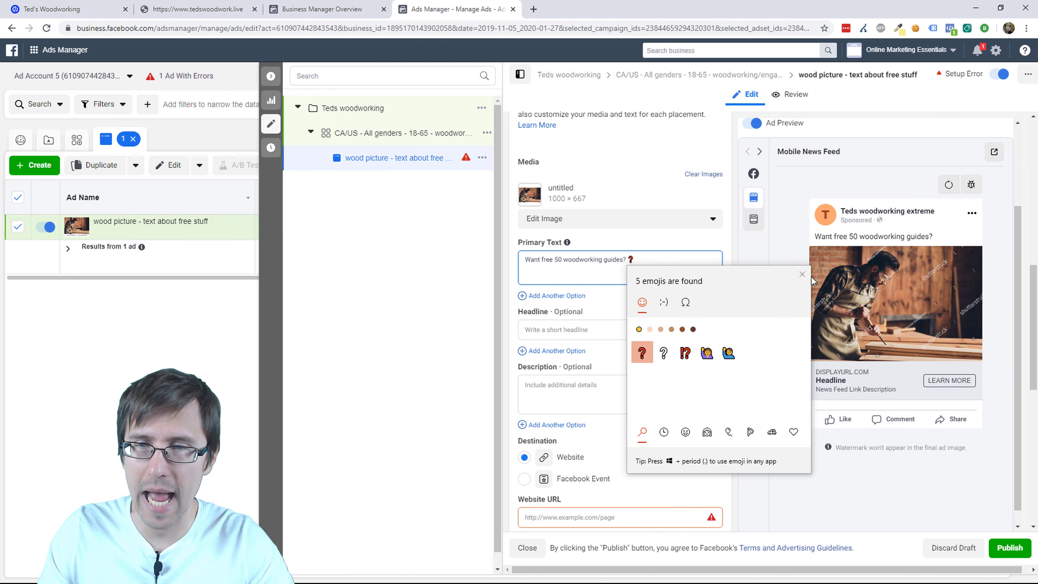
left_click(802, 274)
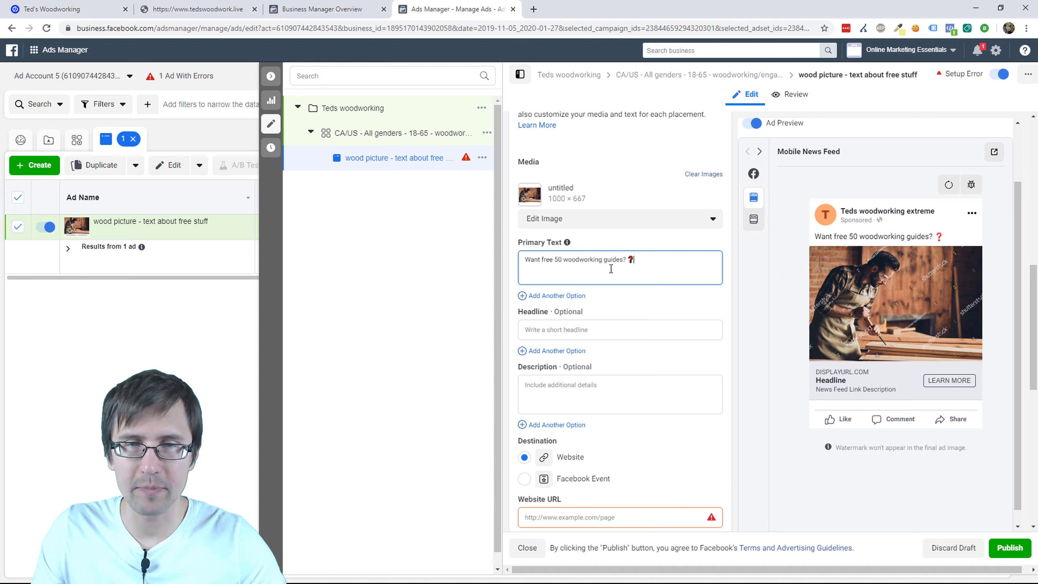
left_click(555, 275)
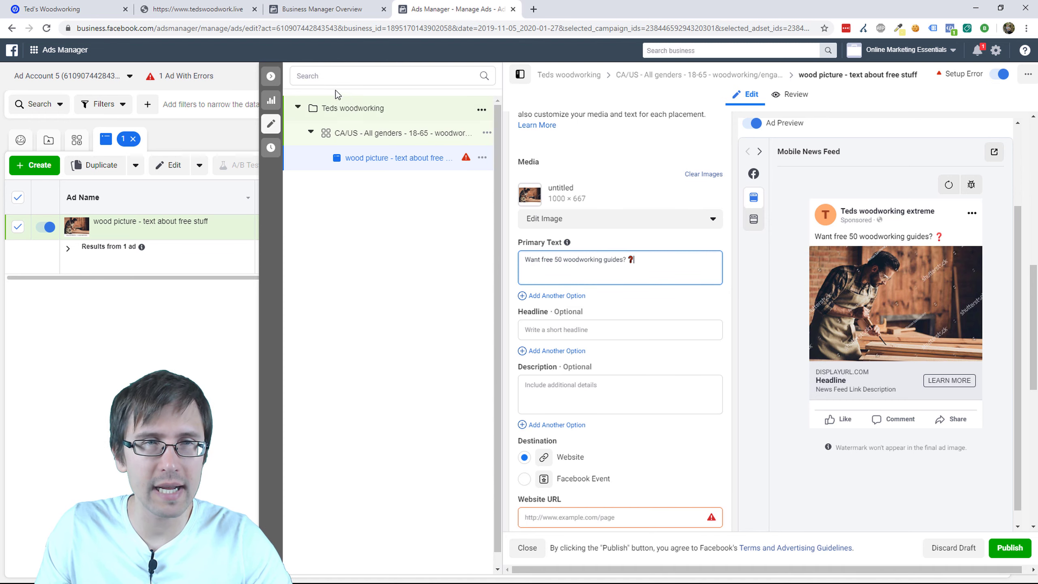
Step: Add primary text lines about the best 50 woodworking guides and 'Click on sign up down below and get started right now:'
left_click(202, 9)
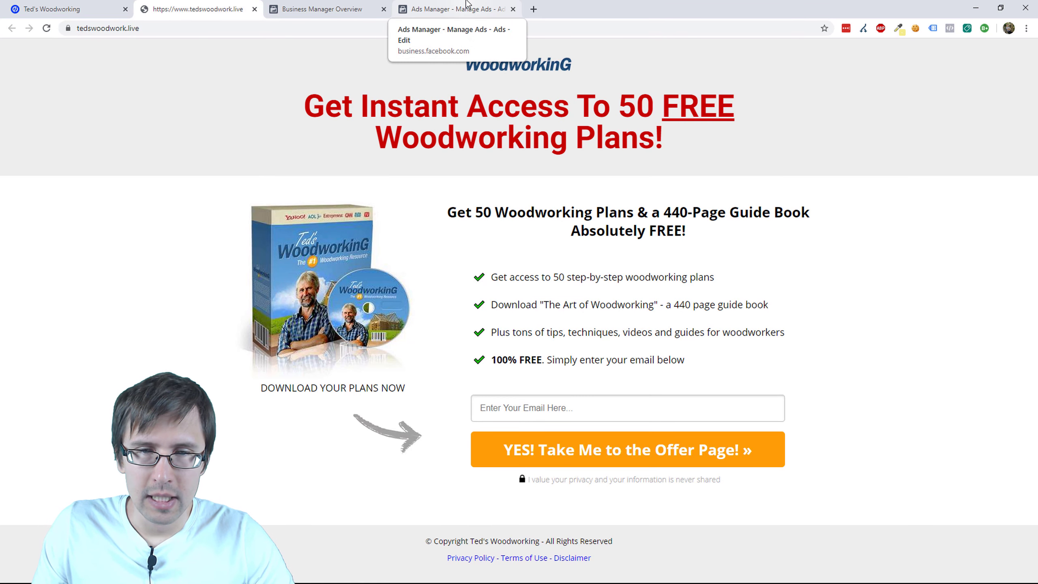
left_click(398, 6)
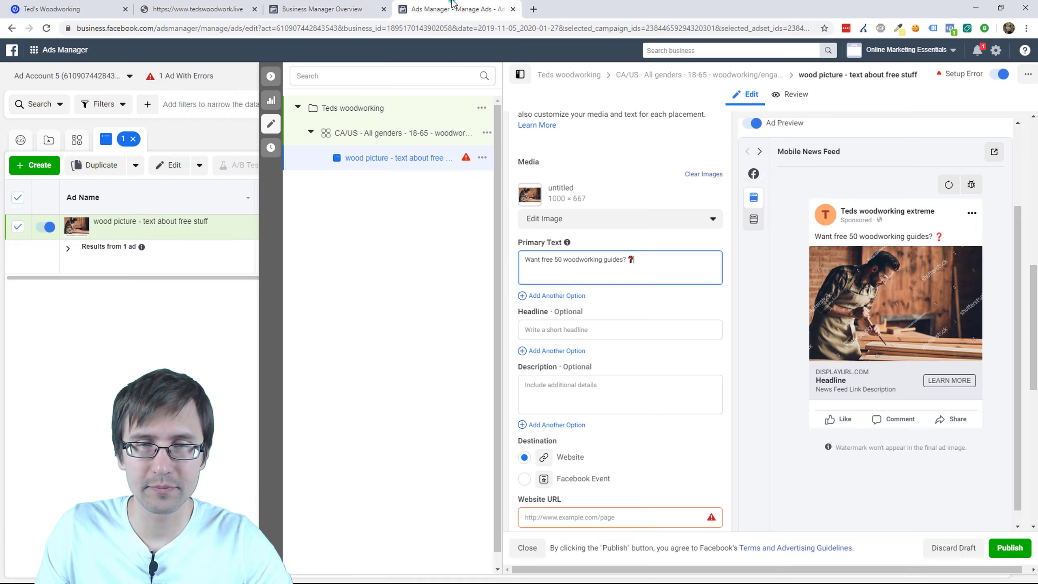
left_click(547, 274)
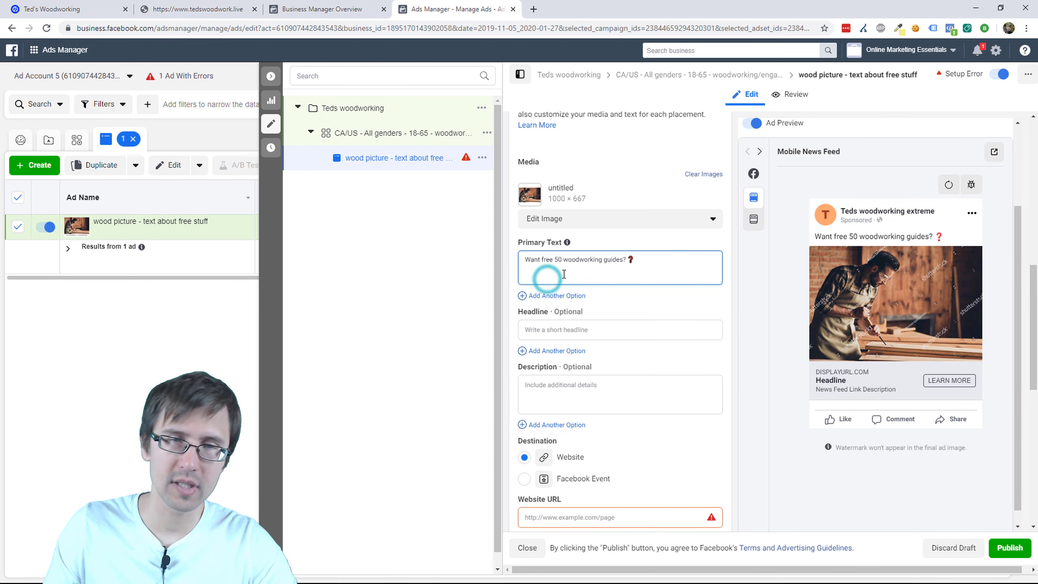
left_click(538, 274)
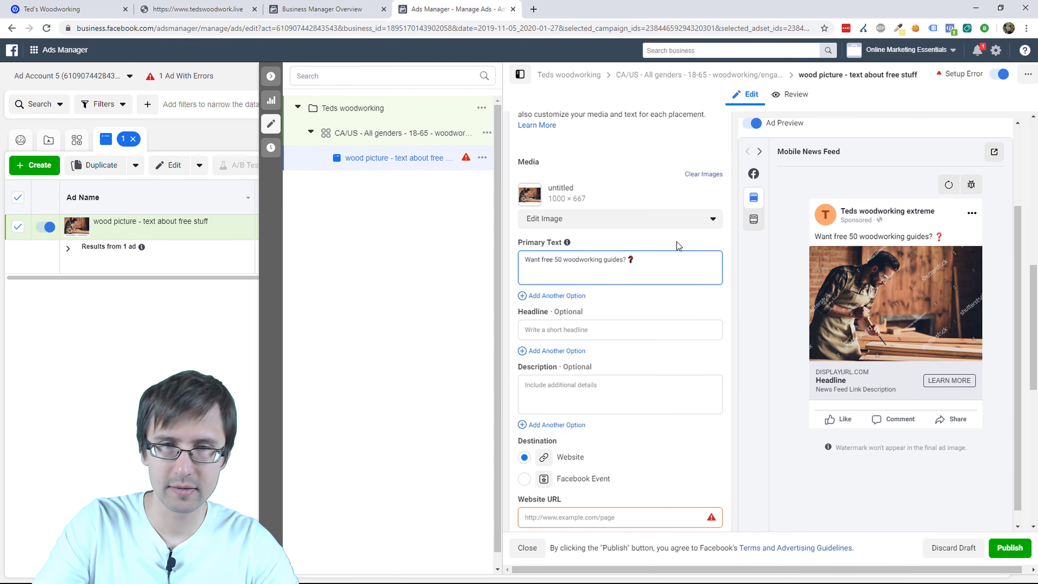
key("Return")
type("If you want ac")
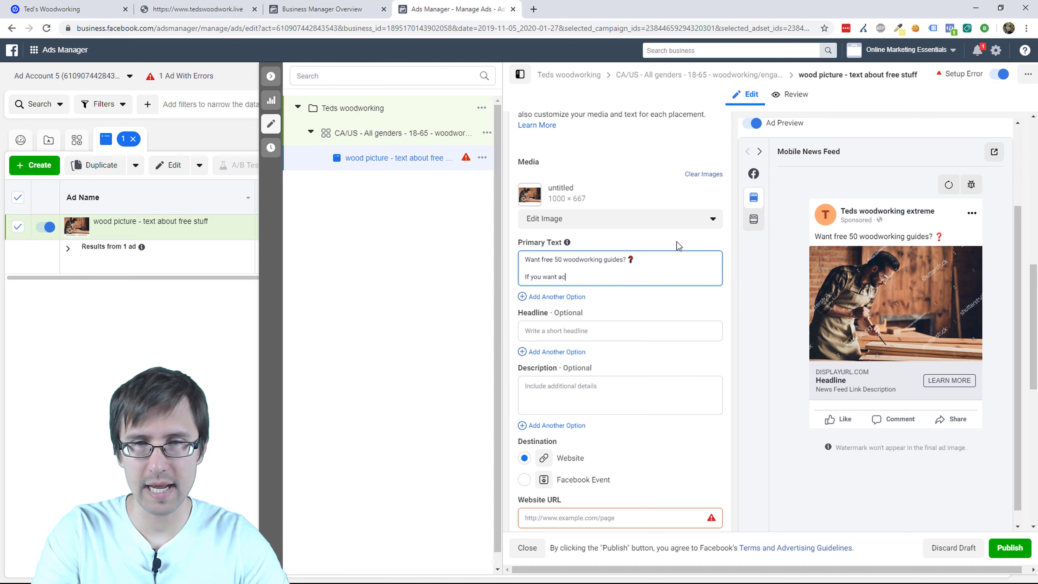
type("cess to the best 5")
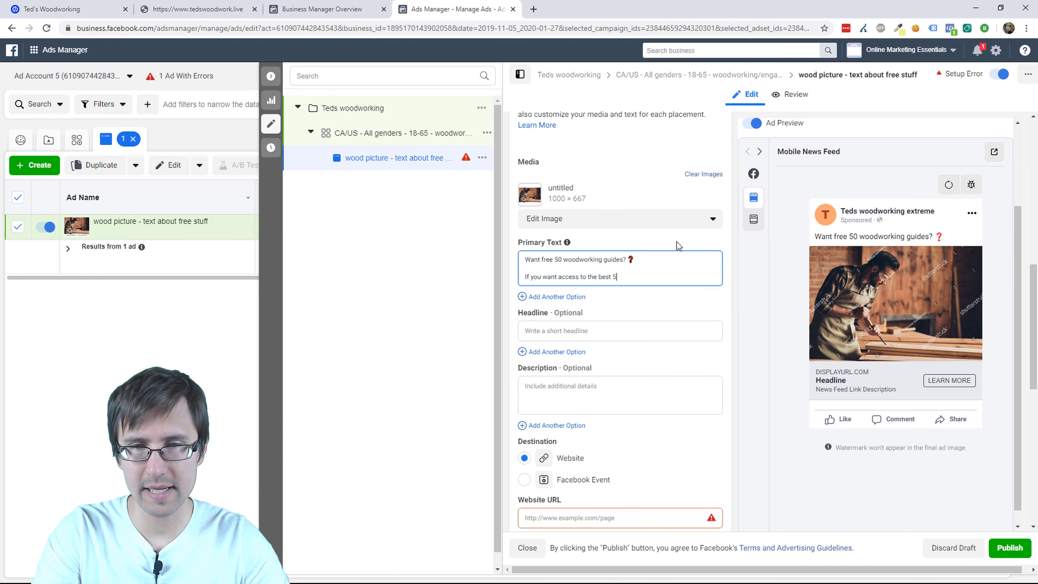
type("0 woodworking guides ")
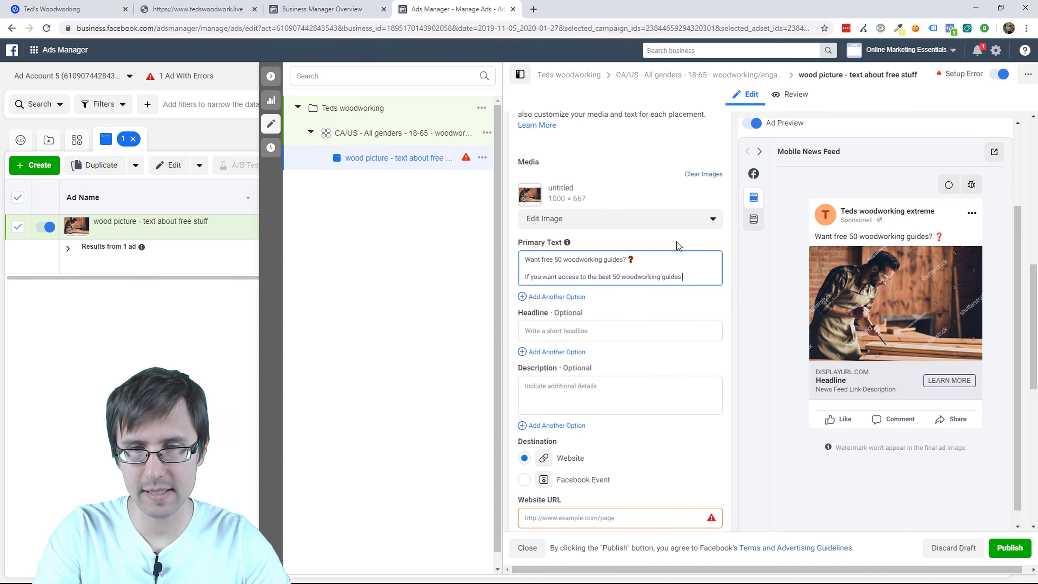
type("on the pla")
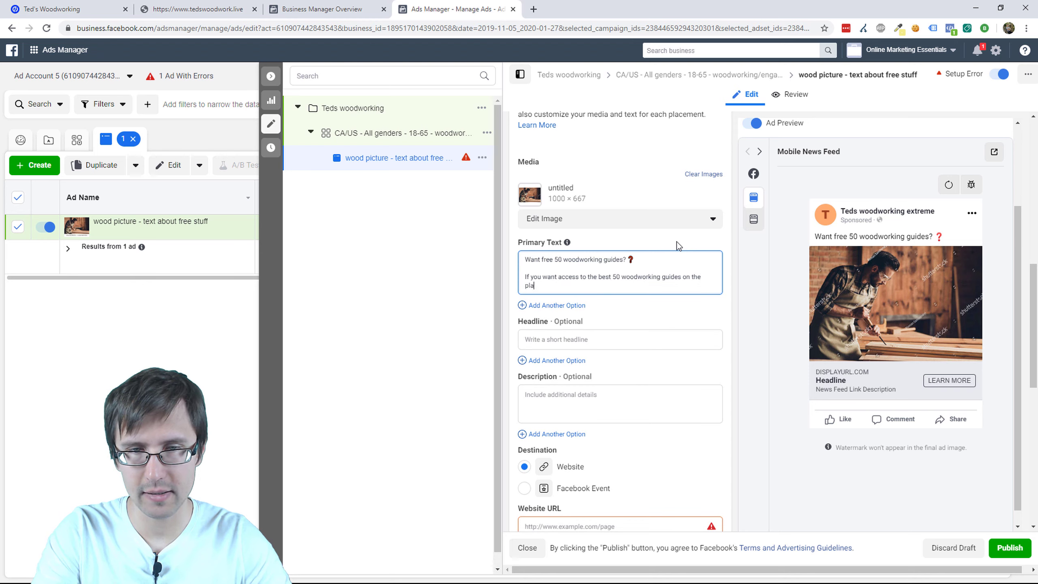
type("nnet,")
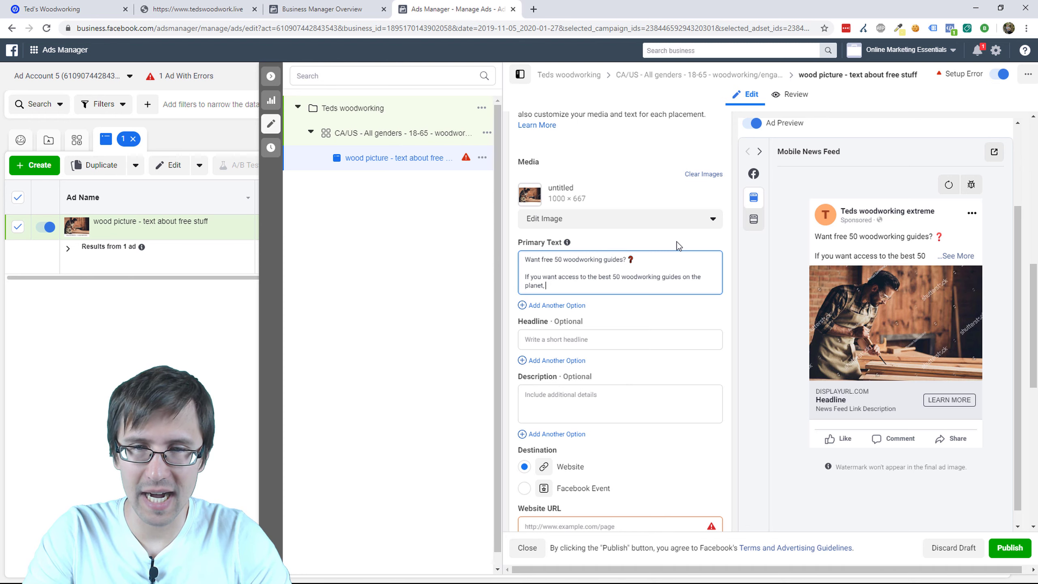
type("check")
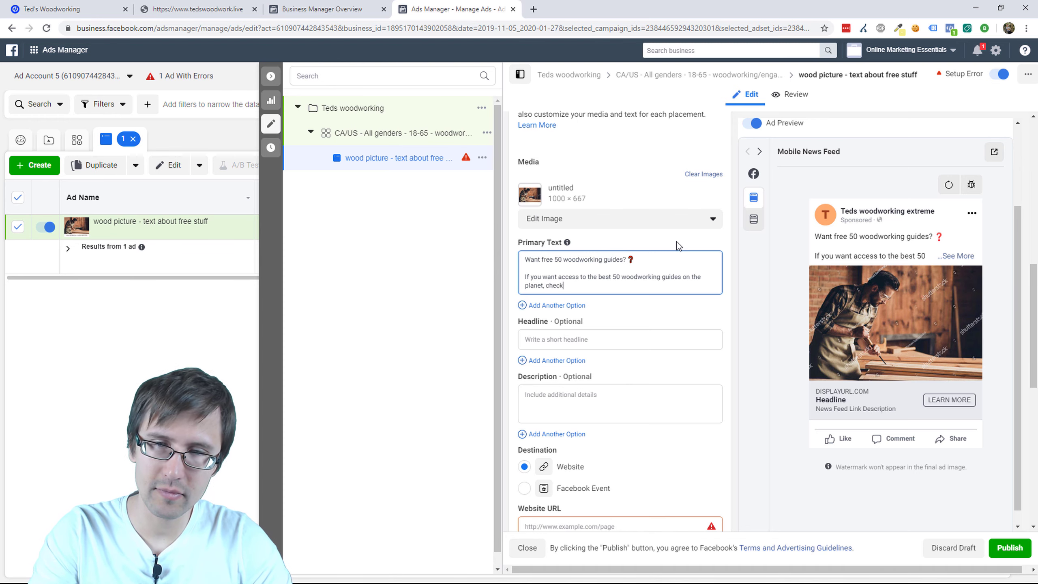
type(" out our free g")
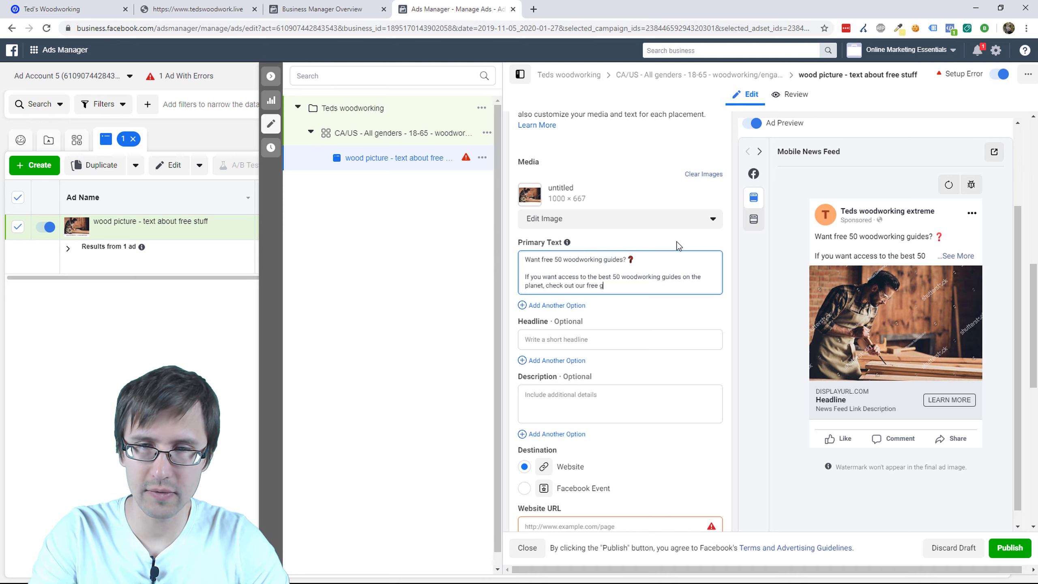
type("uide.")
key("Return")
key("Return")
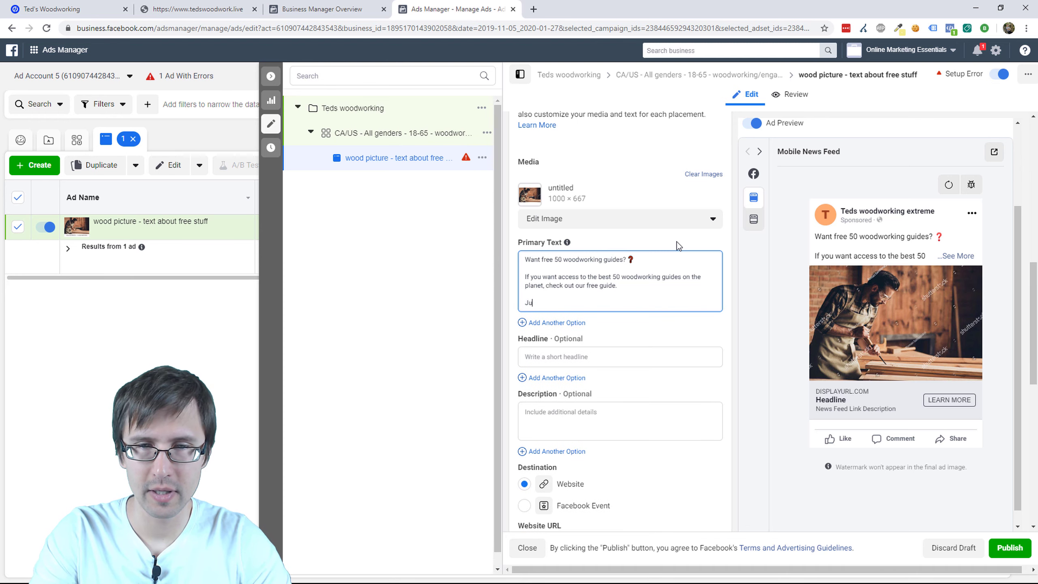
type("Click on")
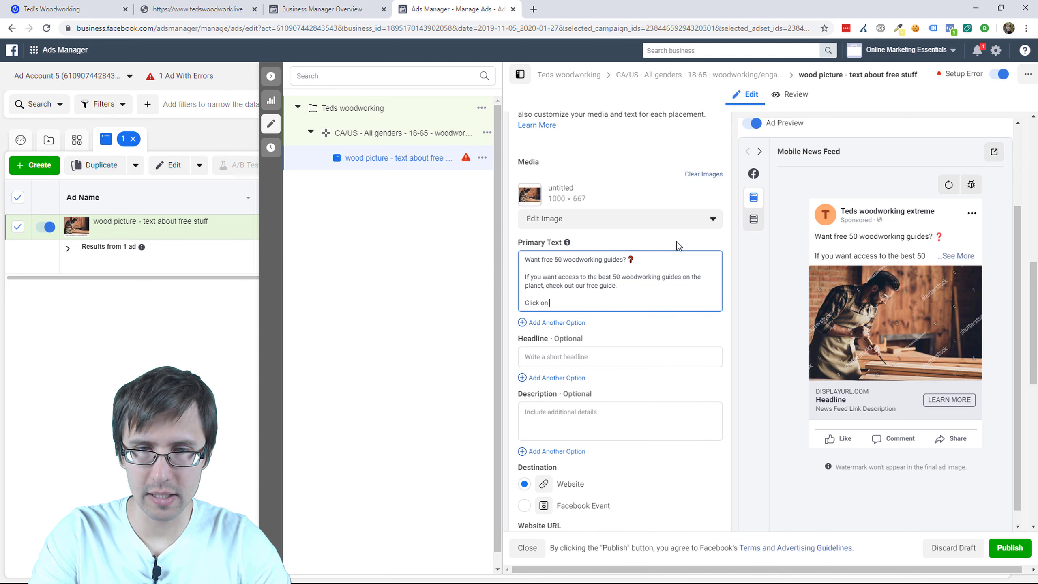
type(" sign up ")
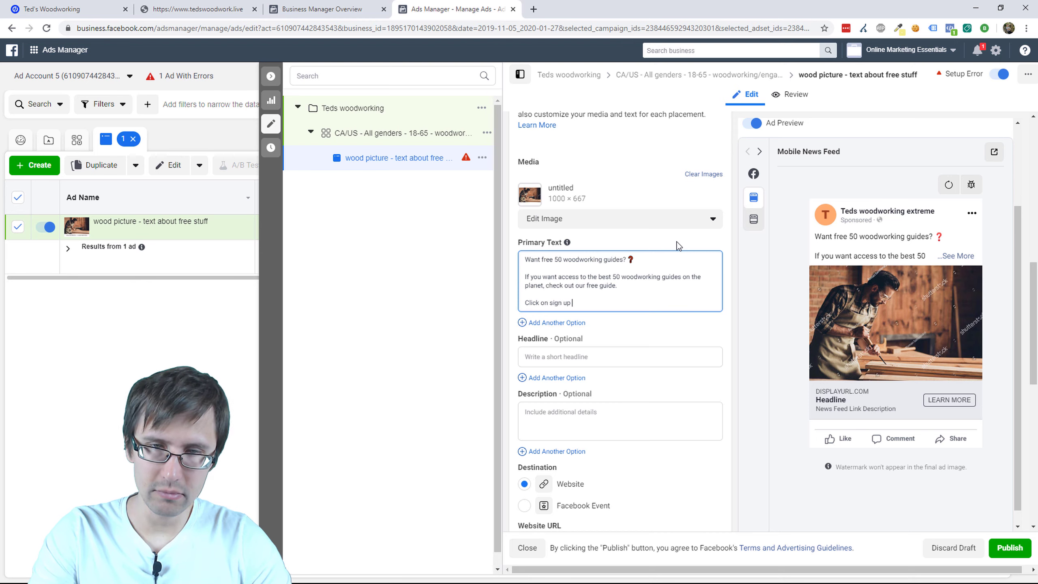
type("down below and ge")
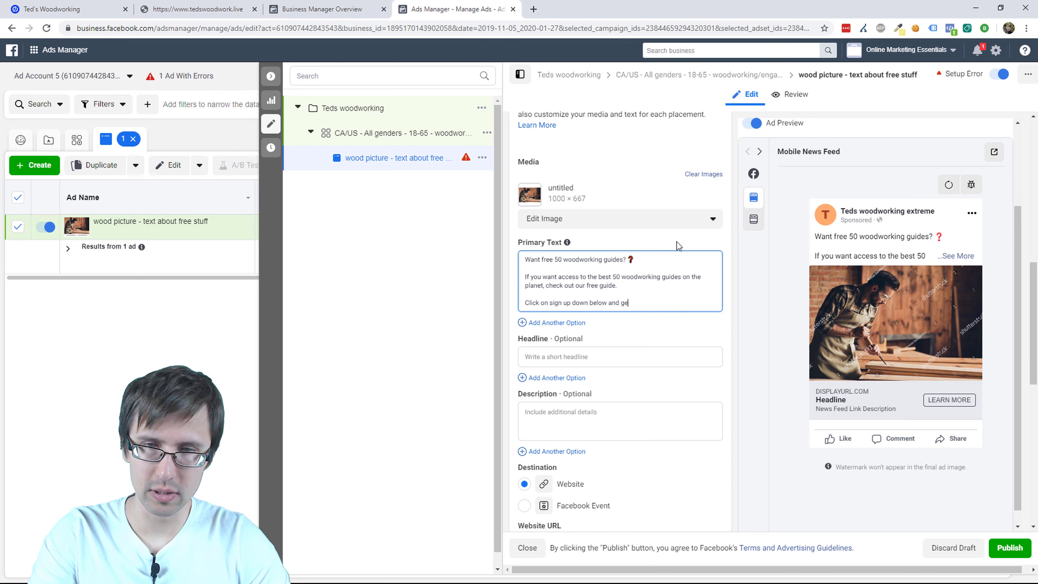
type("t started right now:")
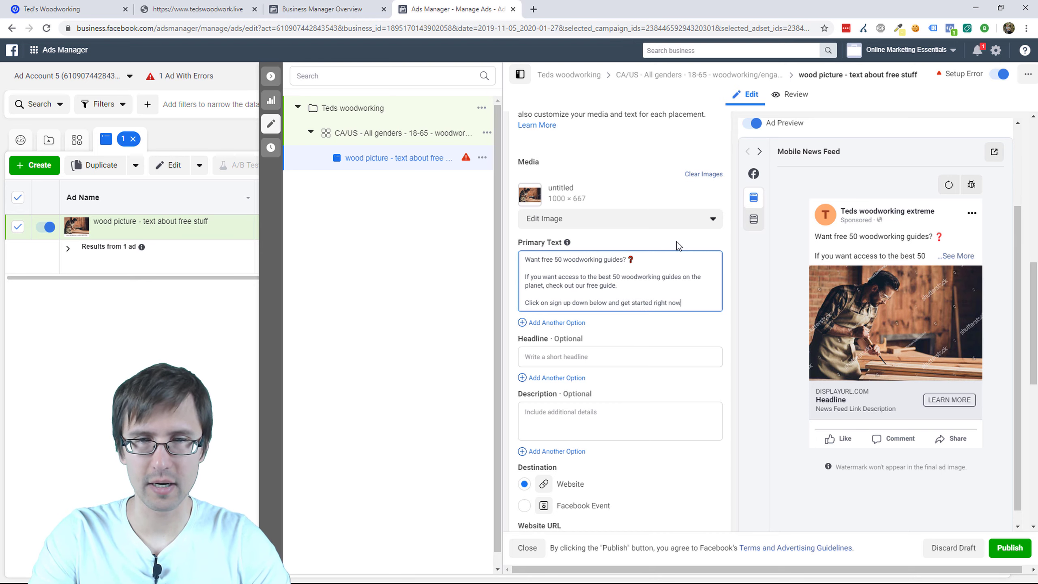
Step: Add a new line of five pointing-down emojis to the primary text
key("Return")
key("Return")
key("super+period")
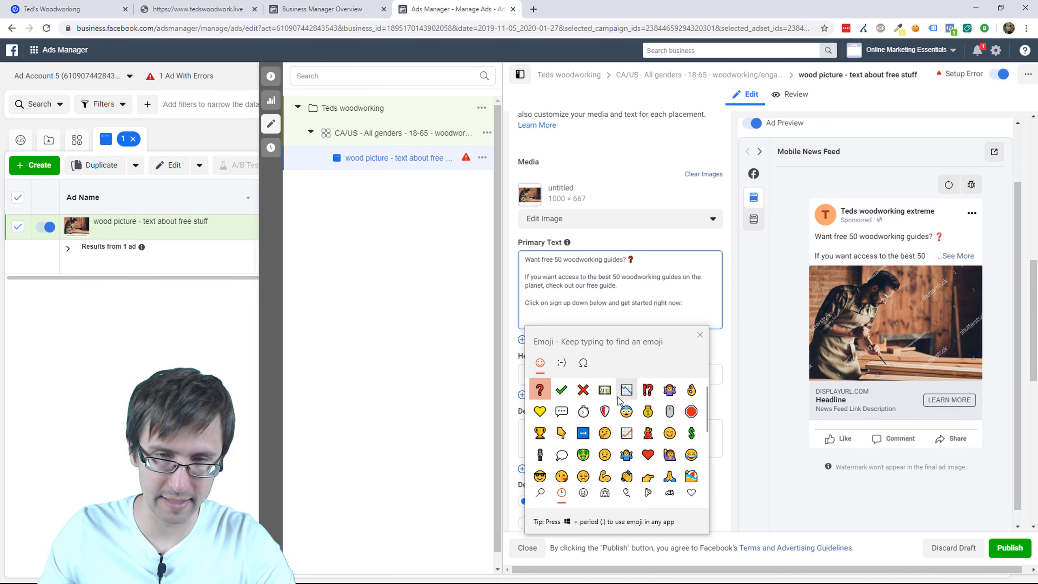
left_click(559, 433)
left_click(559, 433)
left_click(559, 433)
left_click(559, 433)
left_click(559, 433)
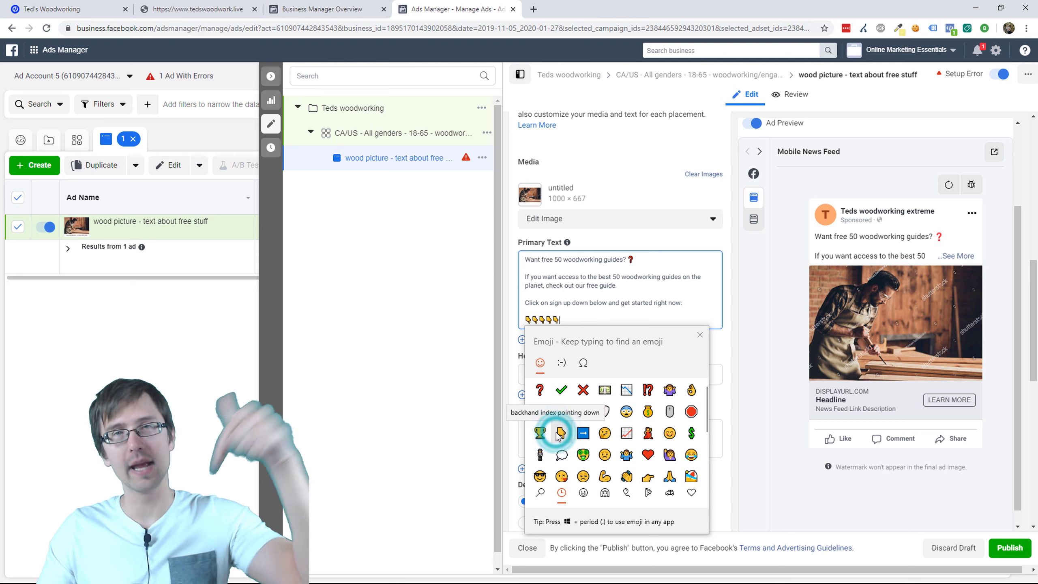
left_click(699, 335)
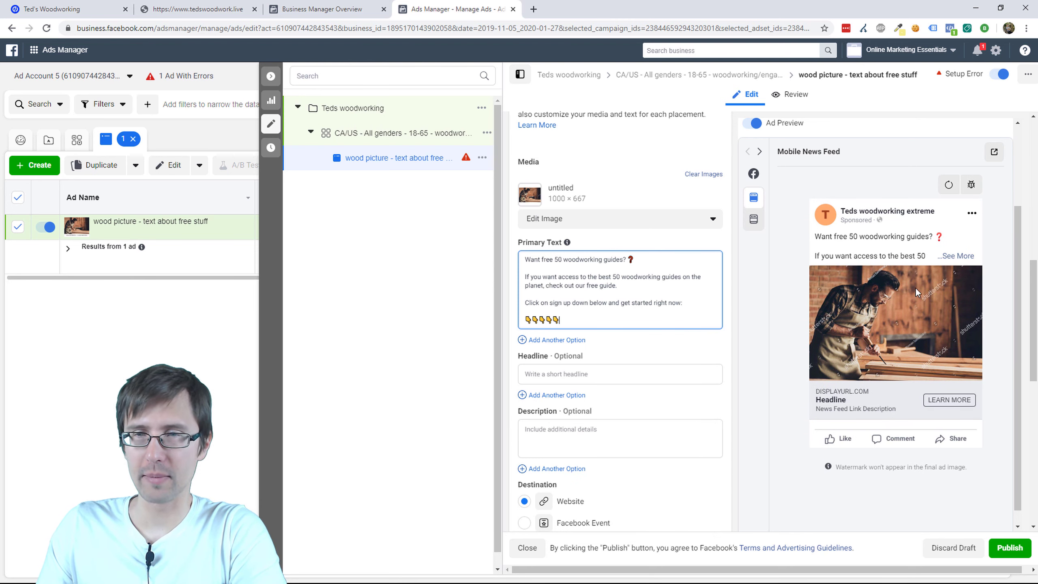
Step: Review the ad to surface the empty required link field error, then return to editing
left_click(994, 159)
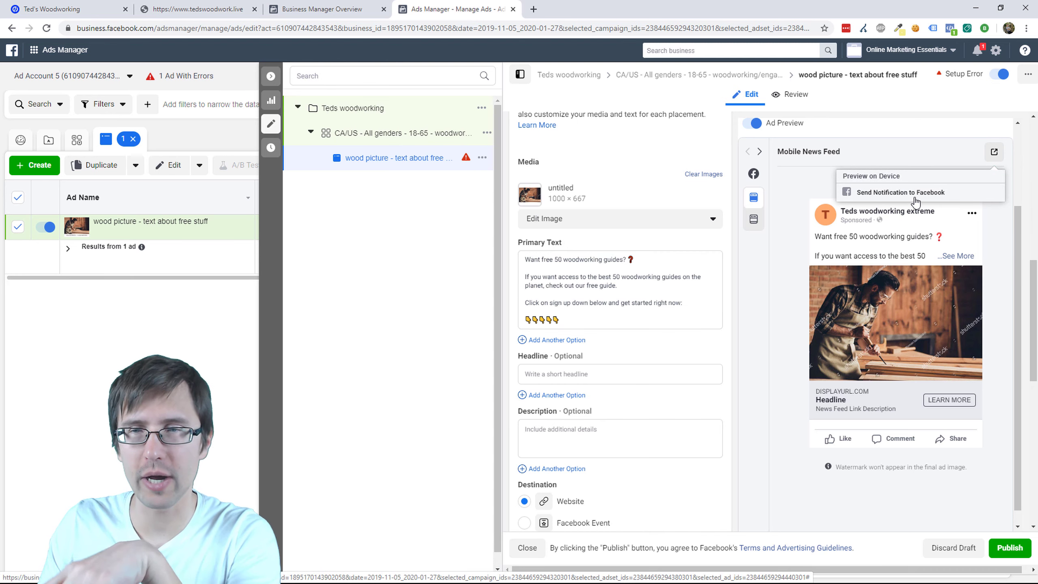
left_click(869, 144)
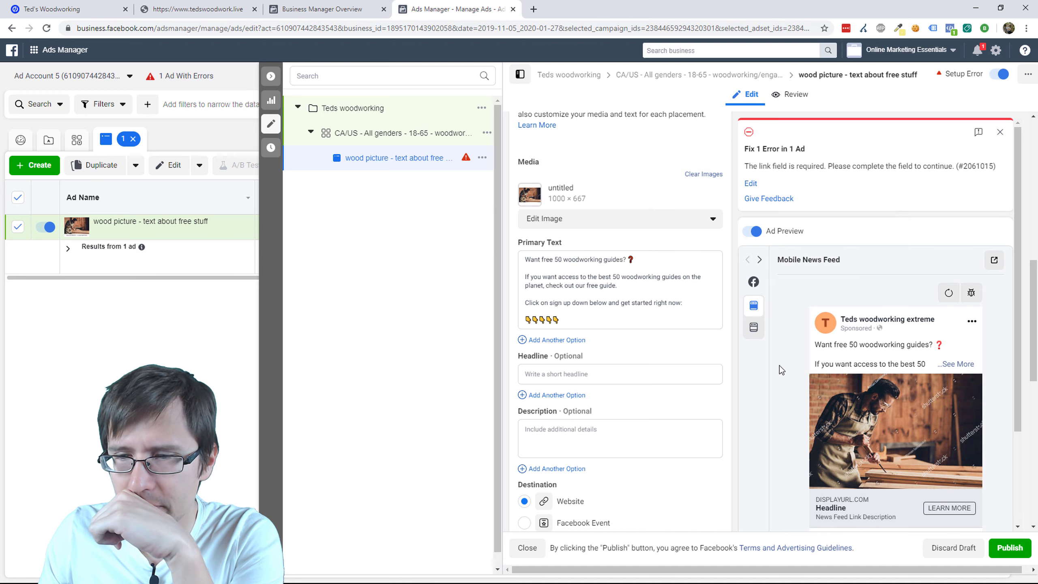
scroll(828, 394, "down", 3)
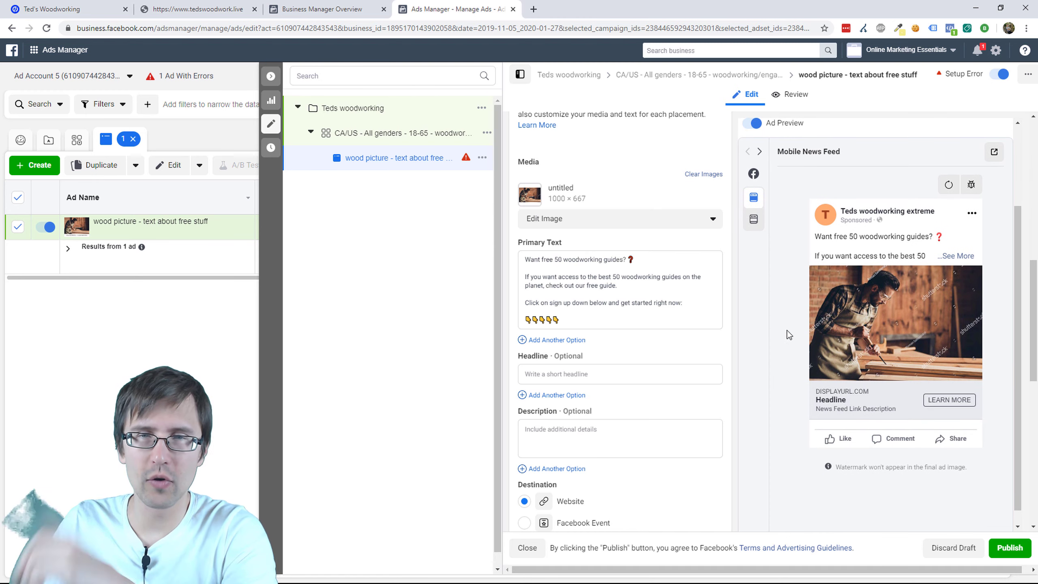
scroll(627, 304, "down", 2)
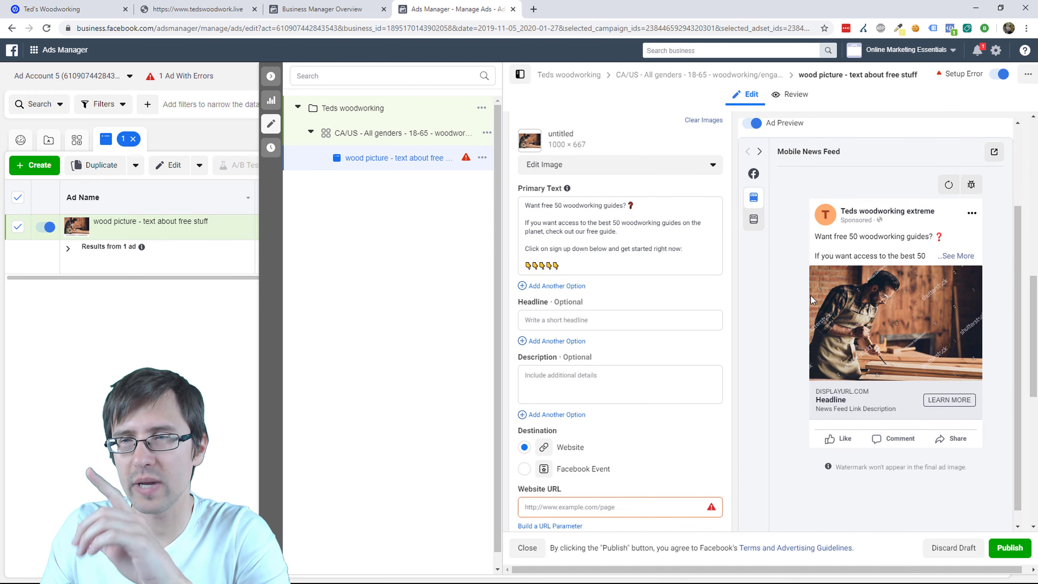
scroll(811, 295, "up", 3)
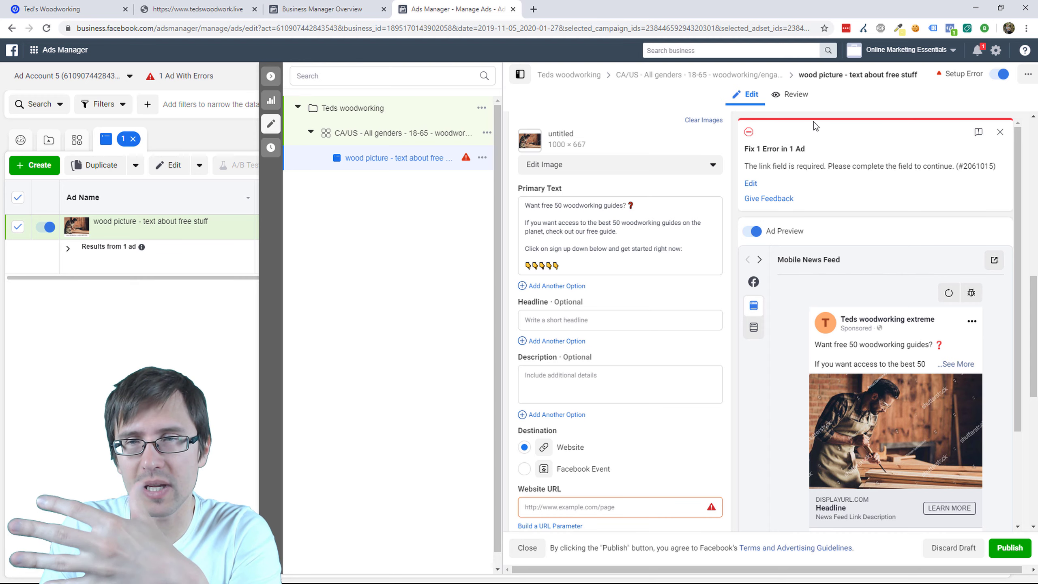
left_click(800, 97)
left_click(745, 95)
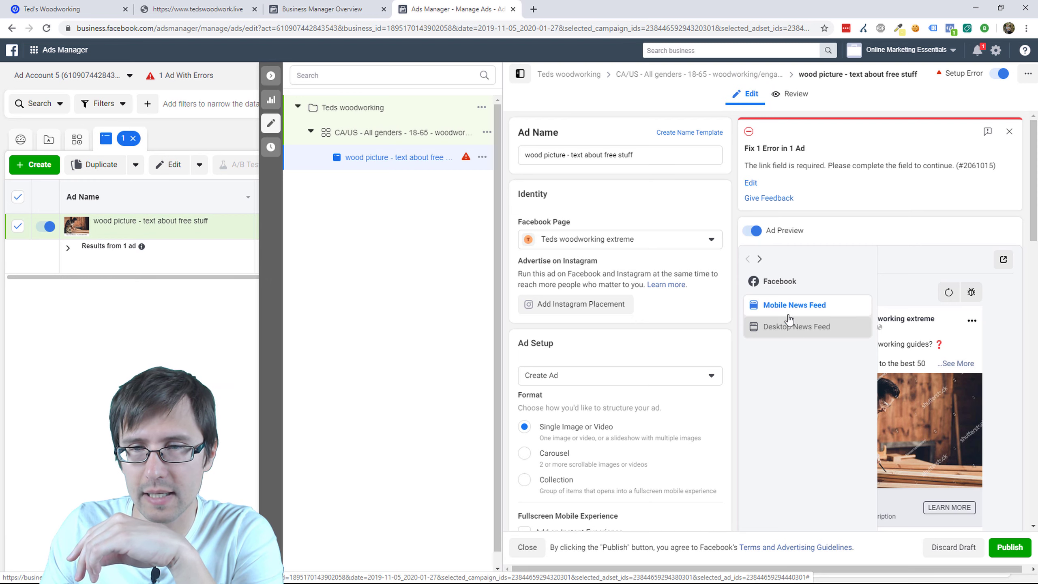
Step: Preview the ad in Desktop News Feed with the full primary text expanded
left_click(795, 329)
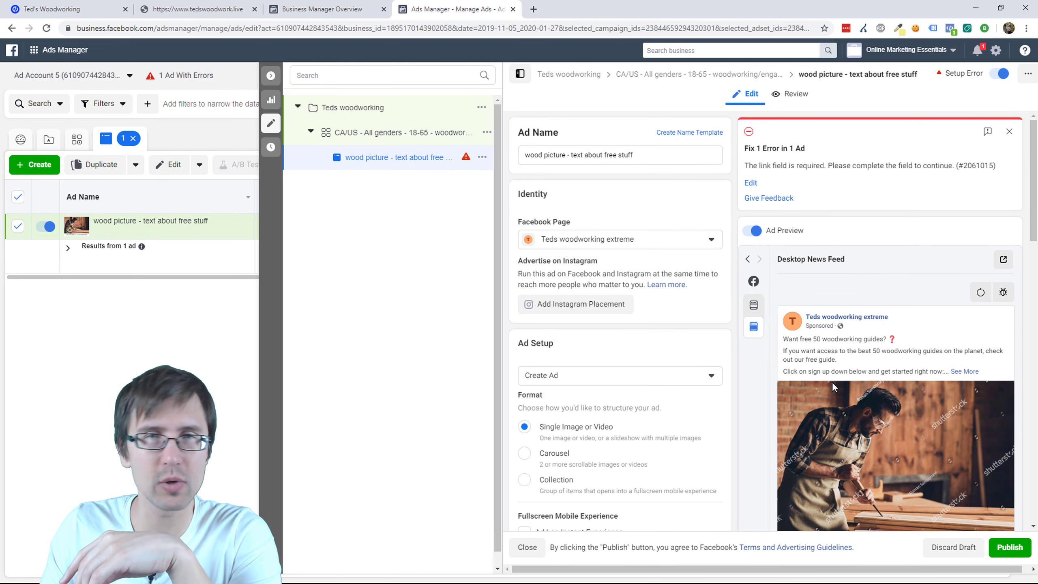
scroll(831, 382, "down", 1)
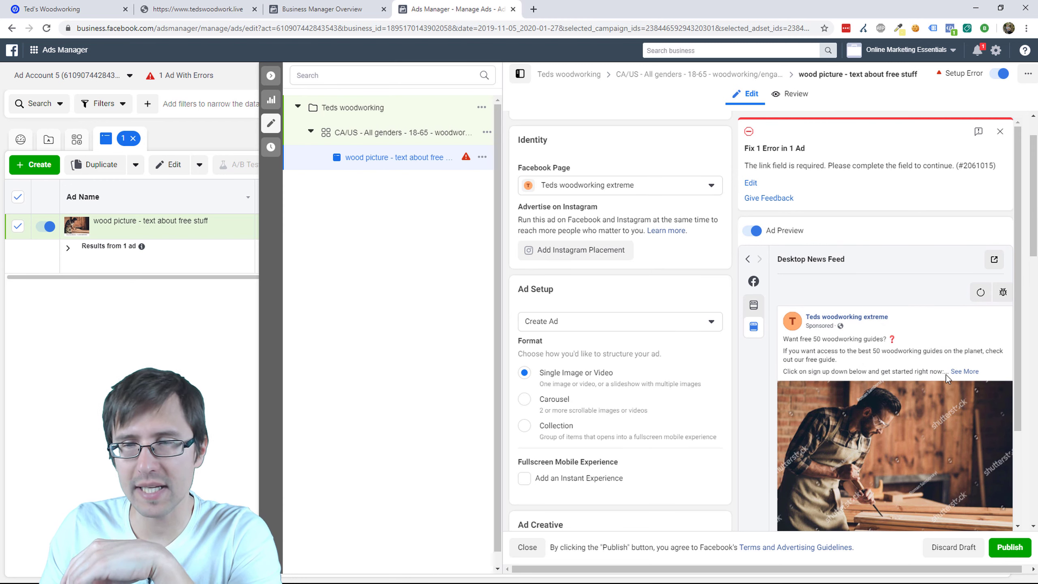
left_click(968, 372)
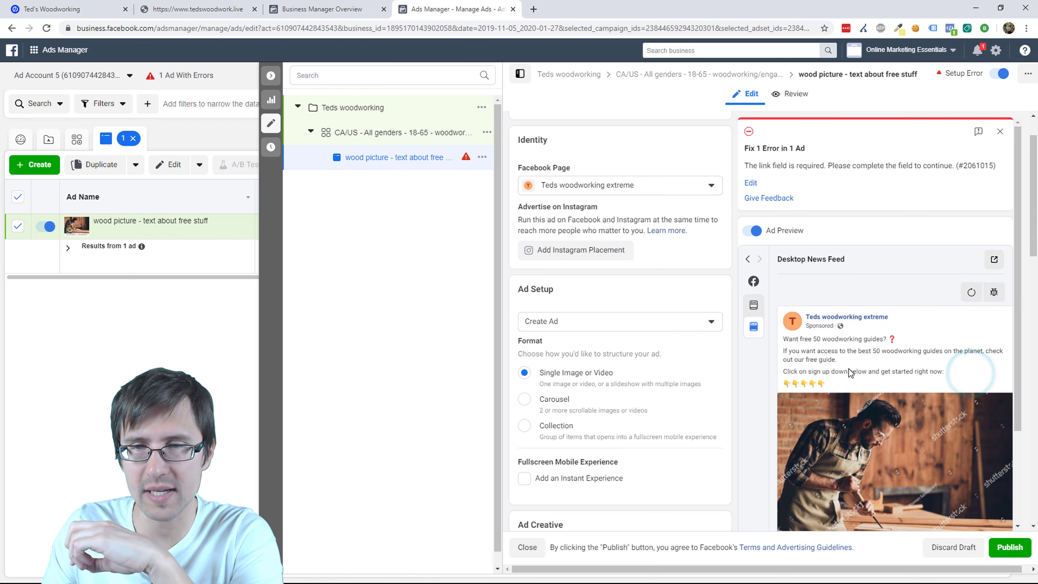
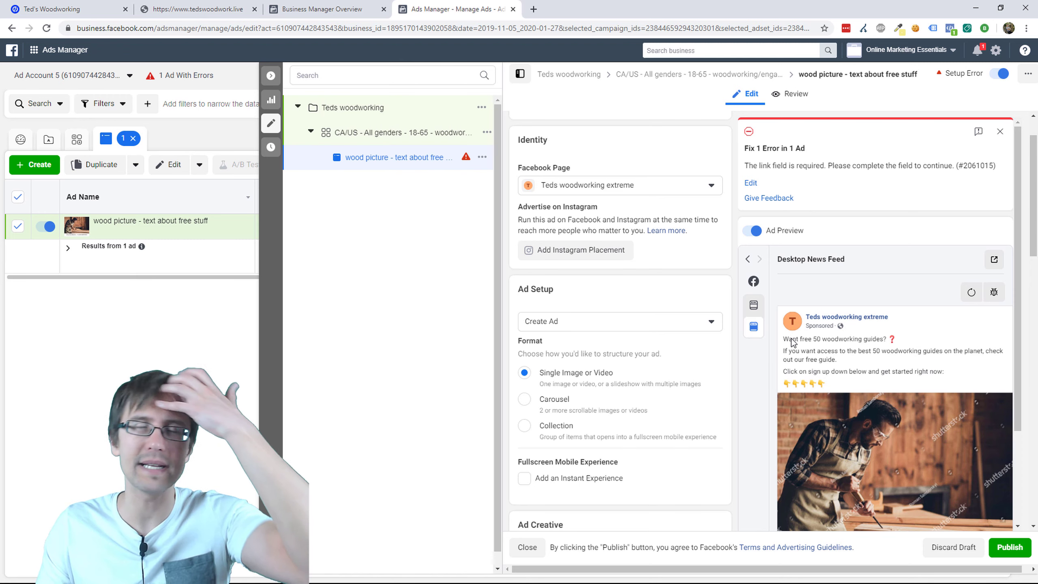
Step: Enter 'FREE Woodworking Guides' as the ad headline, checking the landing page for wording
scroll(719, 365, "down", 7)
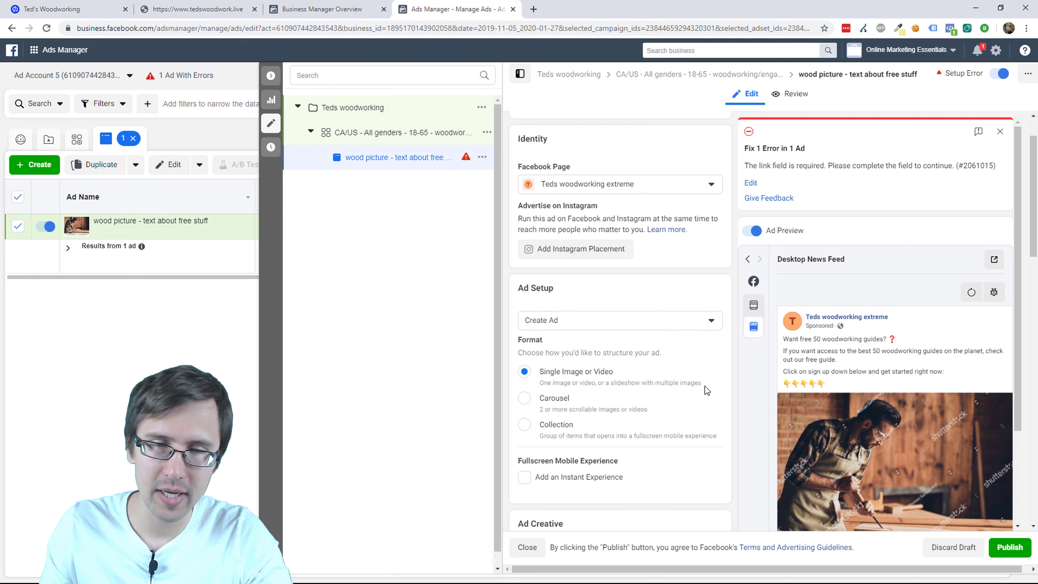
scroll(719, 398, "down", 1)
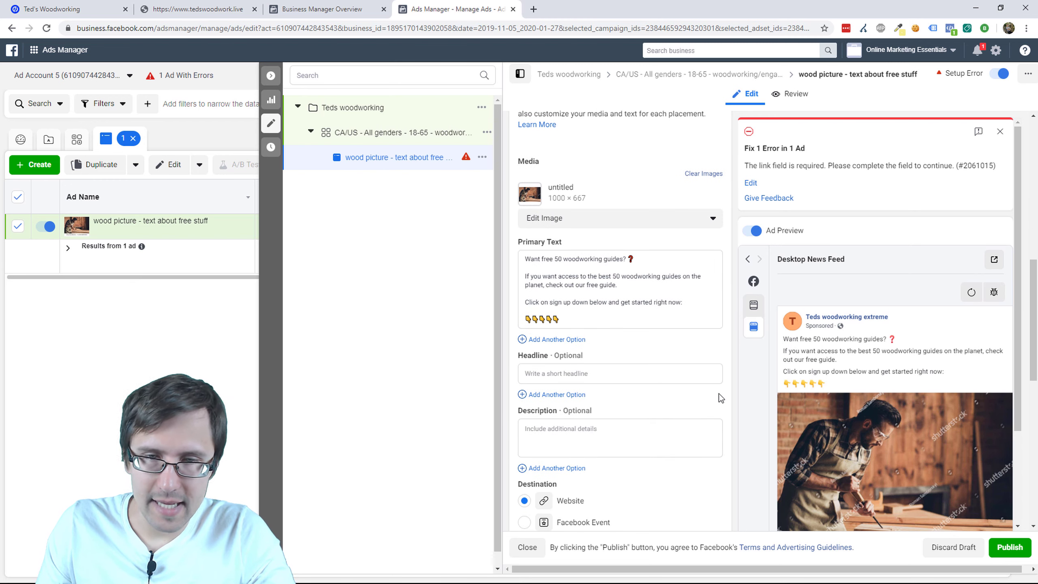
left_click(603, 372)
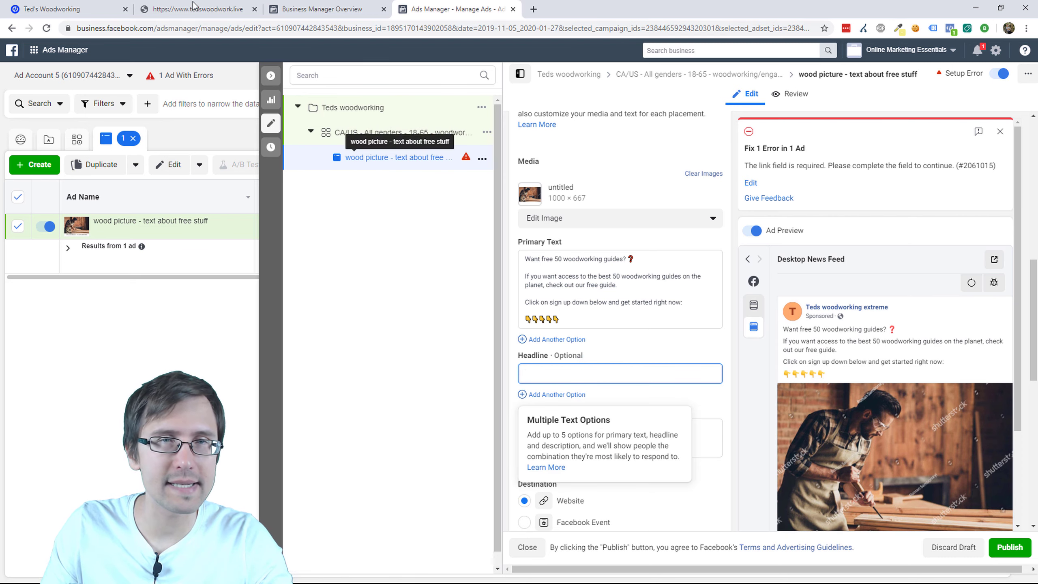
left_click_drag(188, 9, 323, 6)
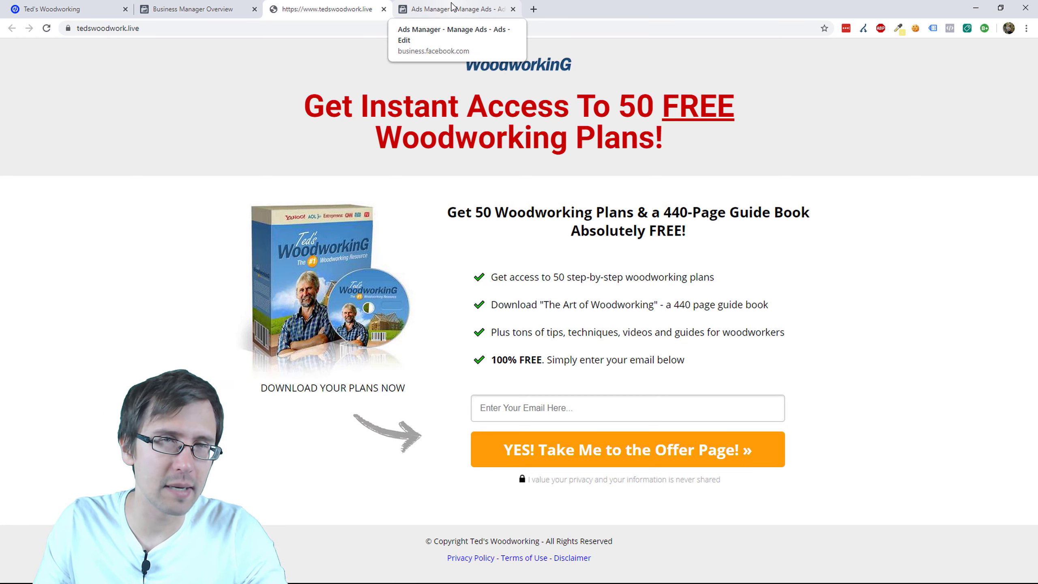
left_click(452, 7)
type("FREE")
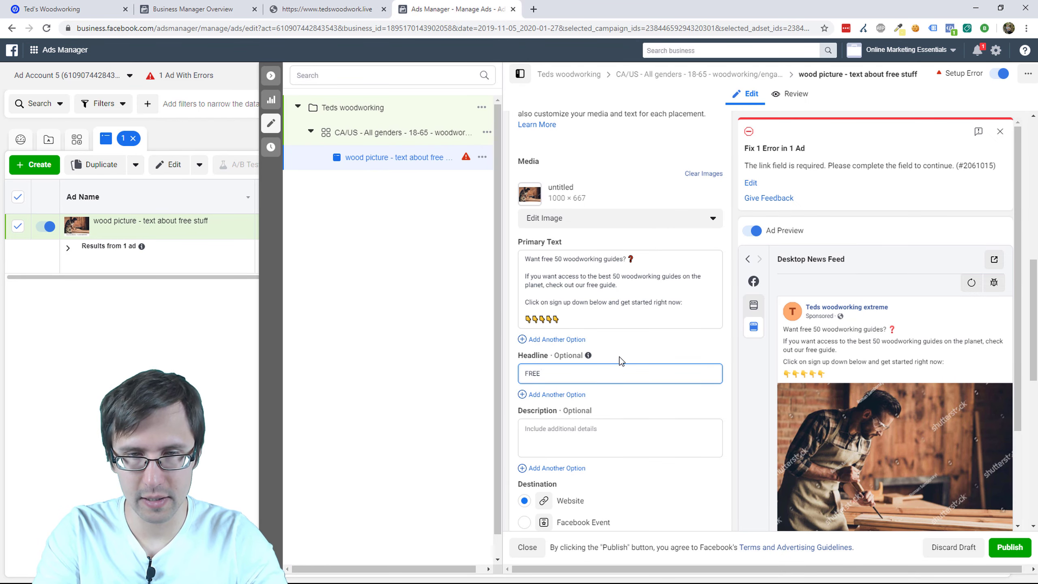
type(" Woodworking G")
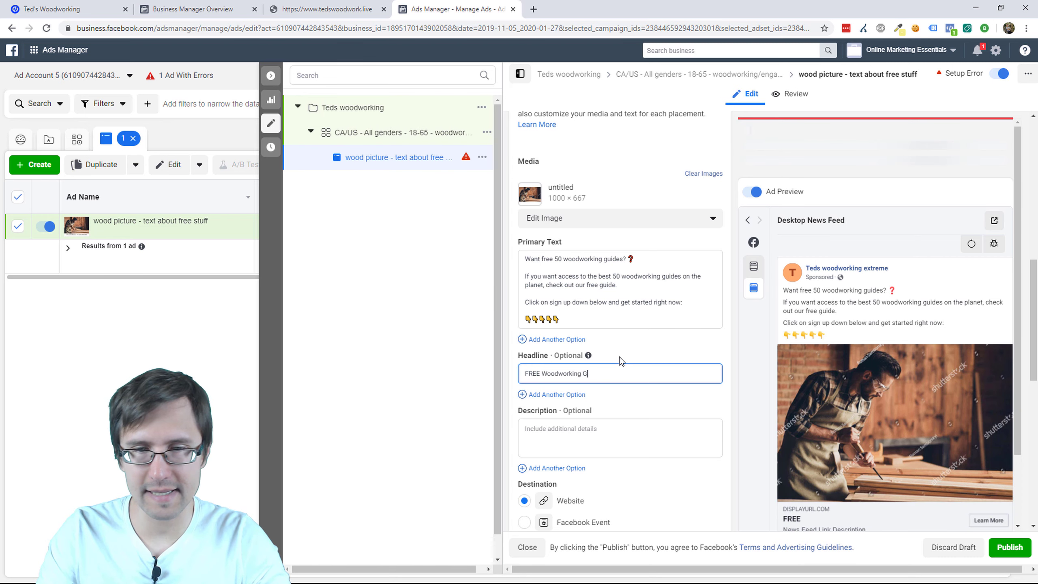
type("uides")
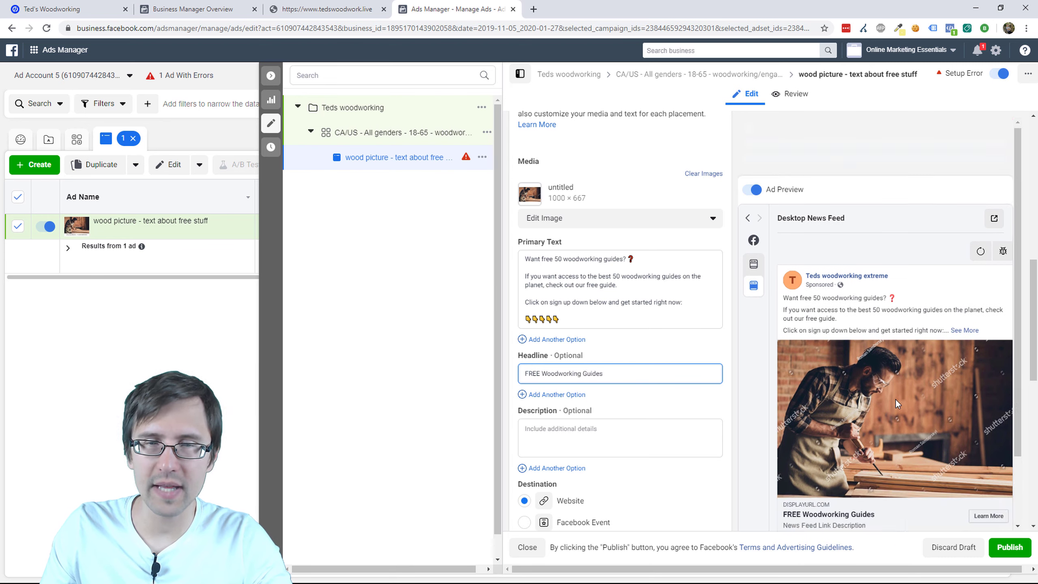
scroll(895, 402, "down", 2)
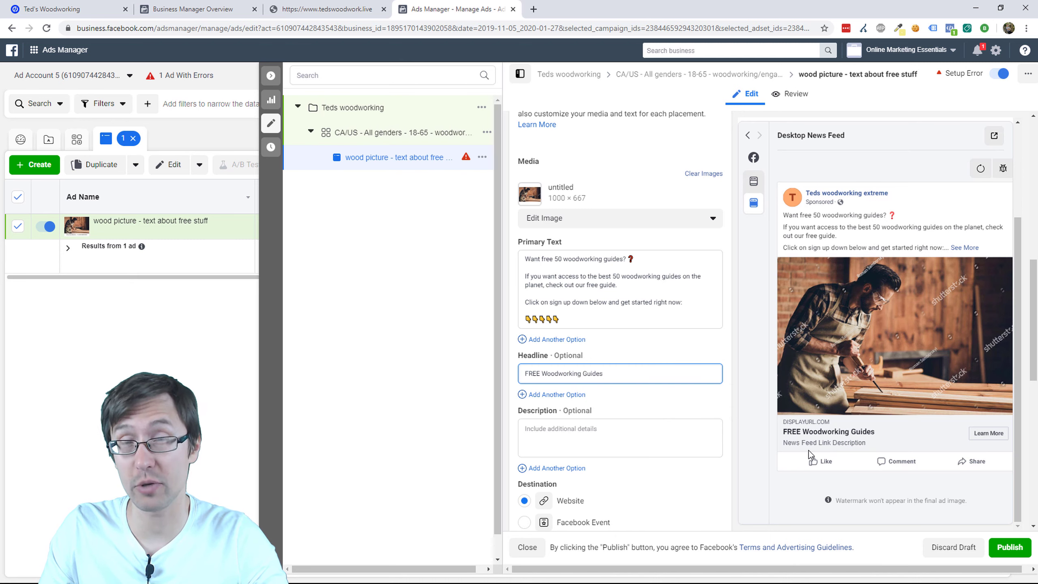
Step: Enter the ad description 'We have a cool 440-page guide you can download right now'
left_click(558, 438)
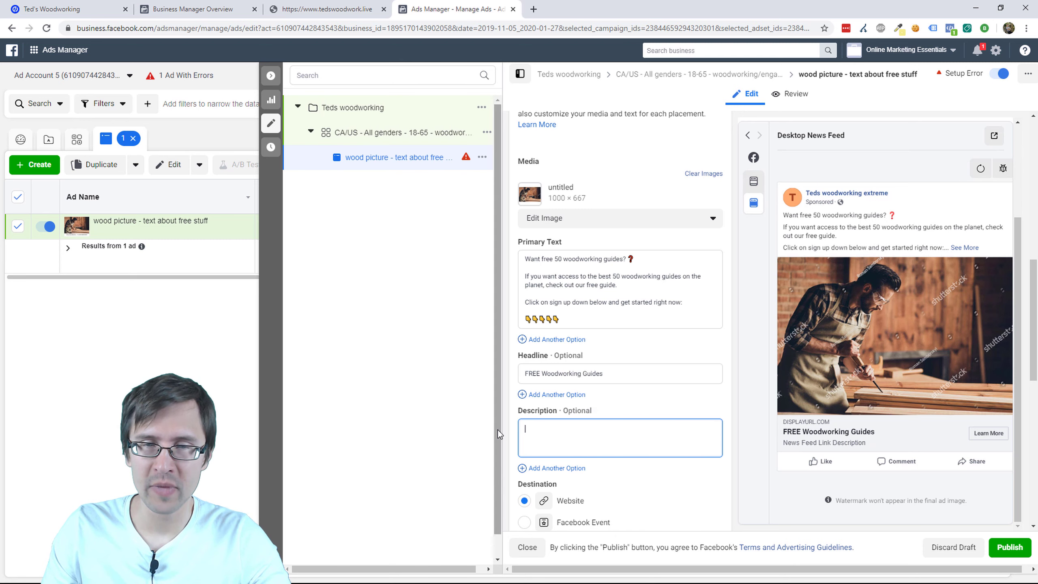
type("We h")
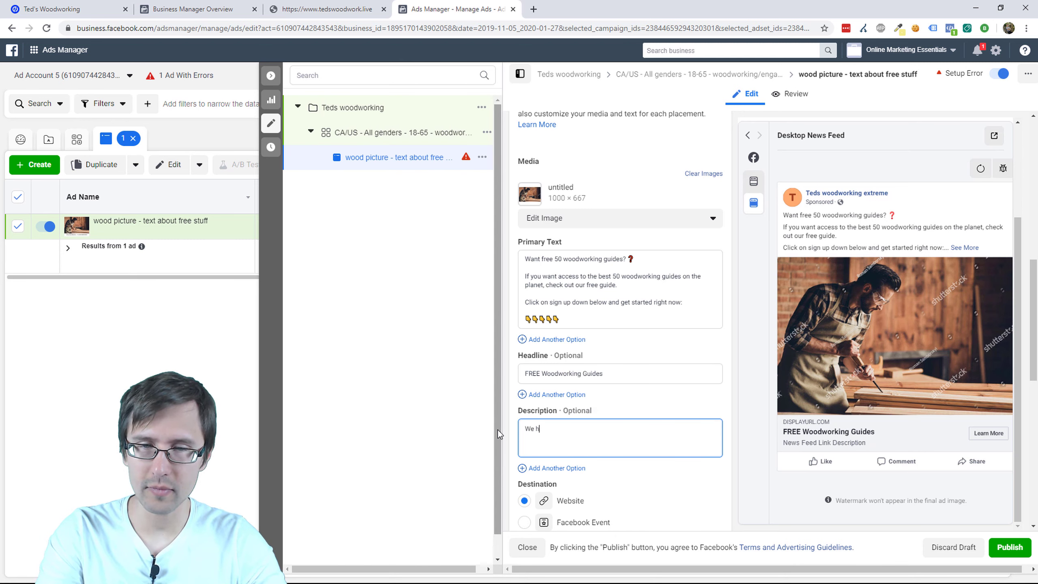
type("ave a cool 440-")
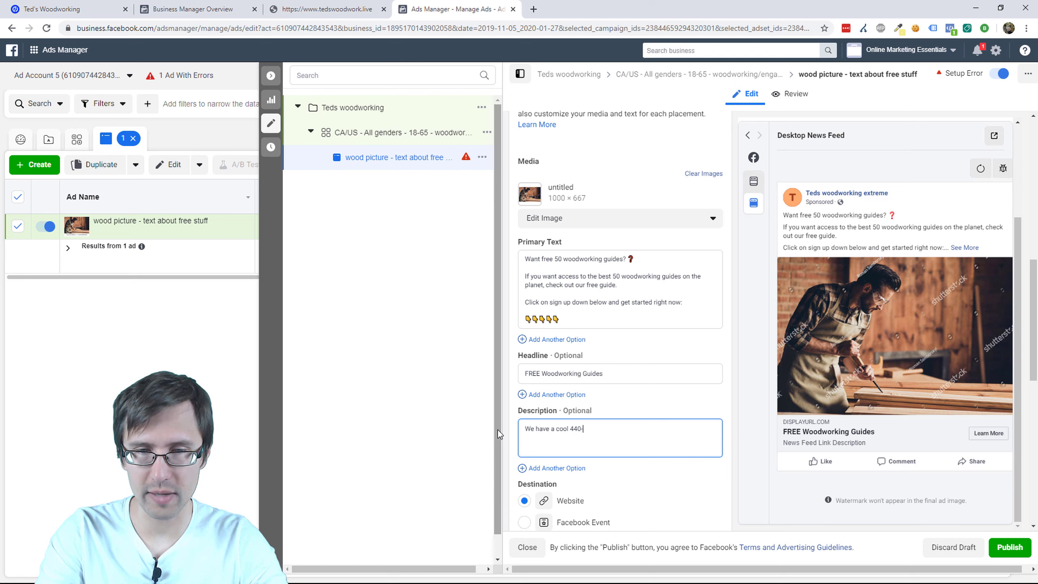
type("page guide you can download right now")
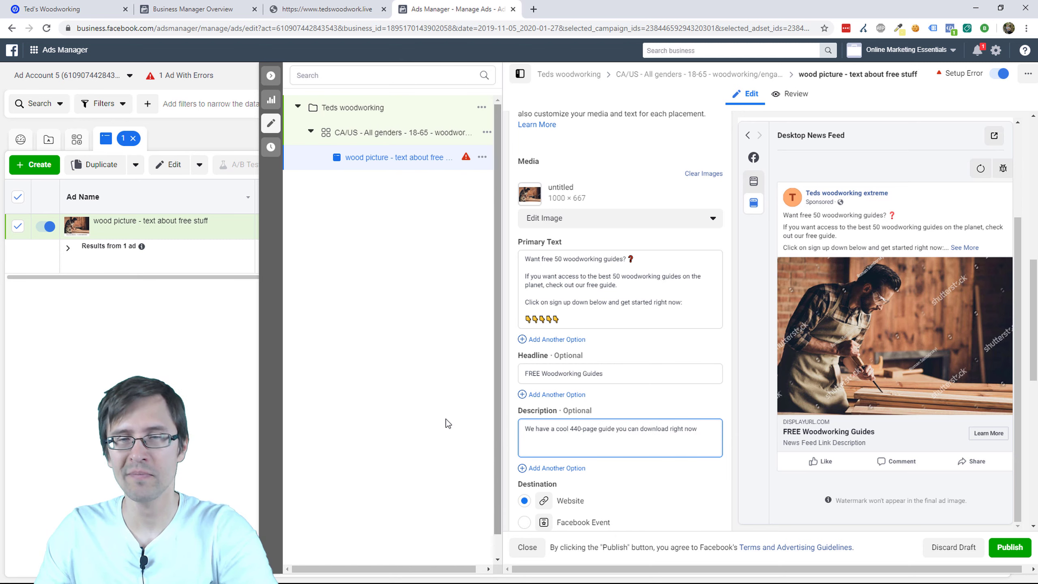
left_click(681, 474)
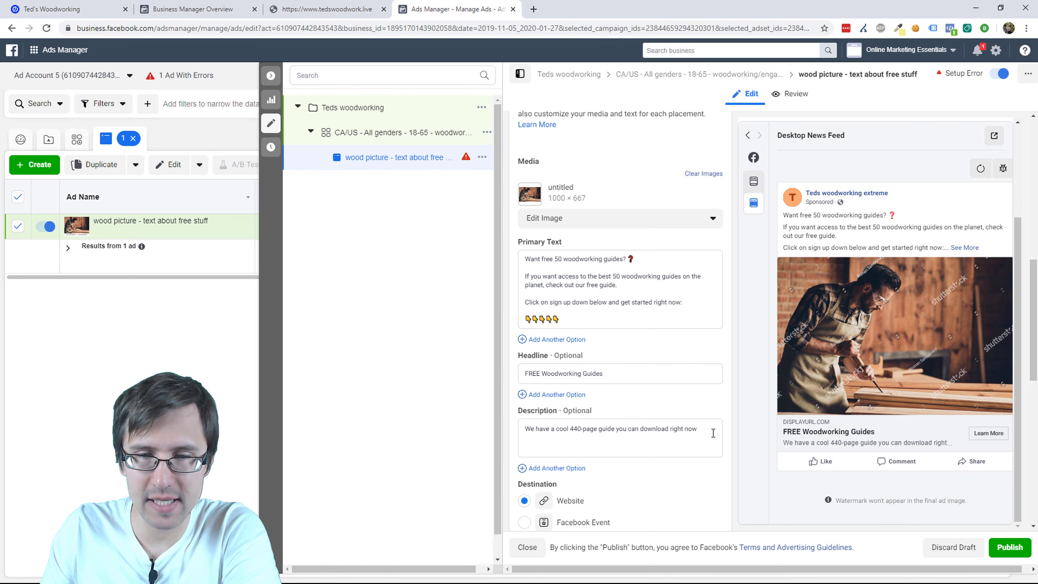
scroll(713, 433, "down", 2)
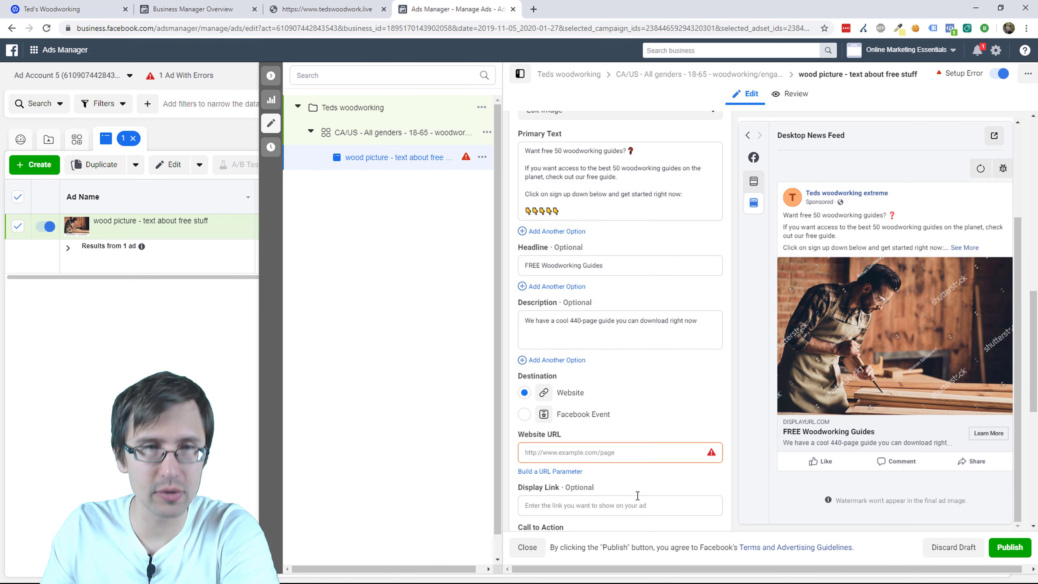
left_click(285, 2)
left_click_drag(331, 9, 196, 9)
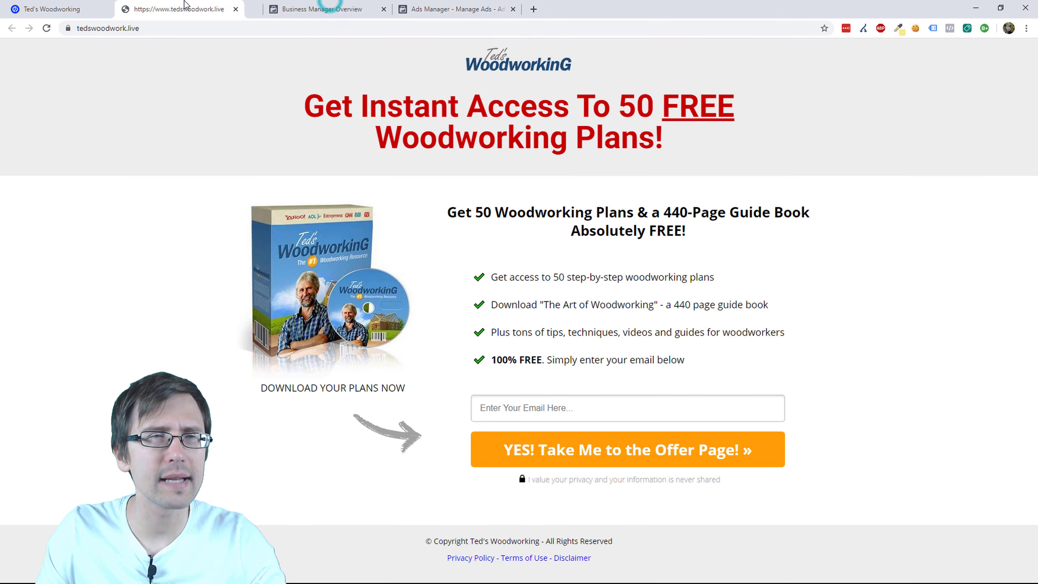
left_click(140, 28)
key("ctrl+c")
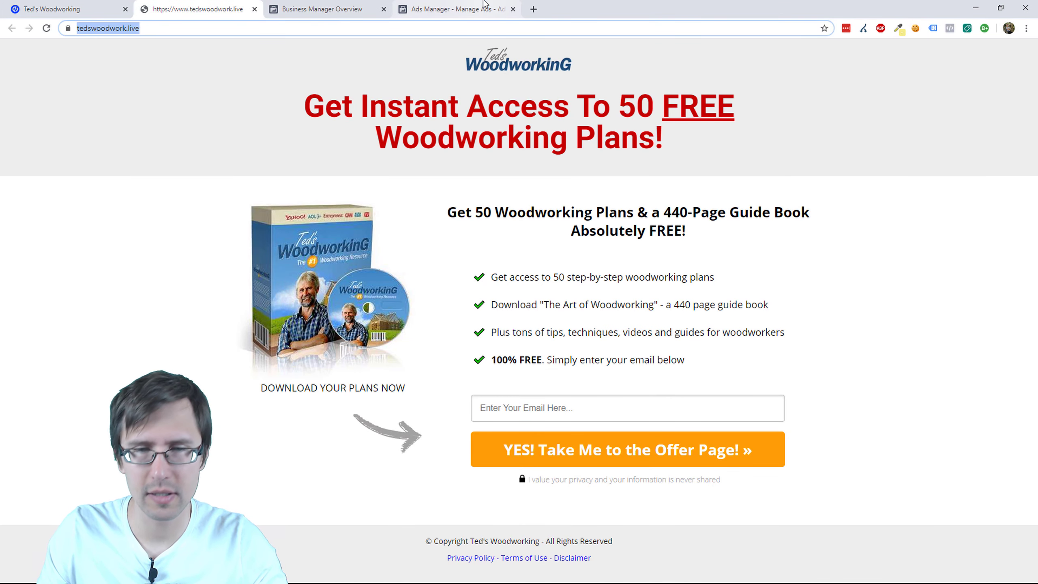
left_click(485, 5)
left_click(591, 451)
key("ctrl+v")
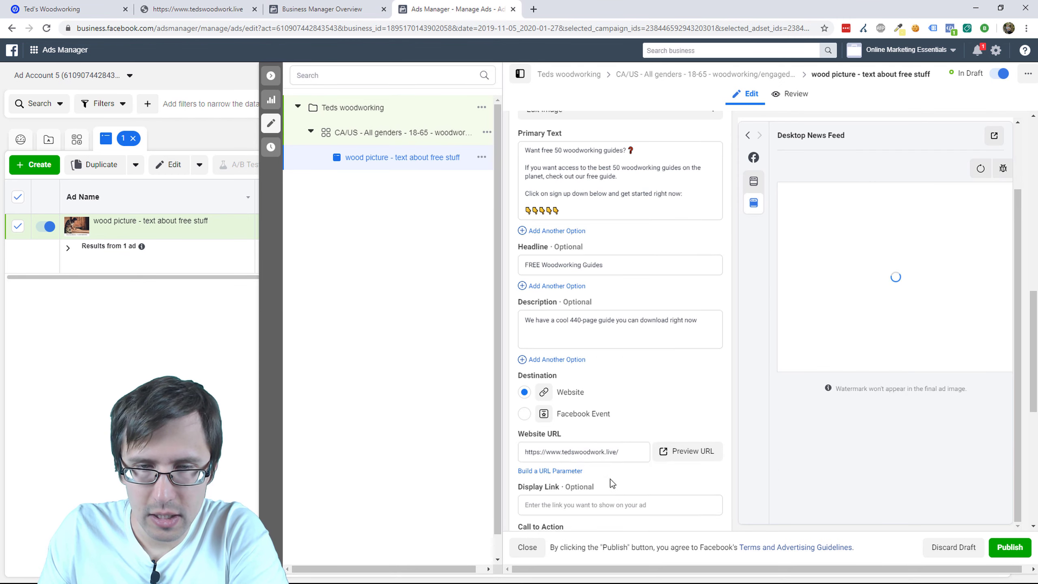
Step: Set the display link to tedswoodwork.live without the prefix or trailing slash
scroll(609, 478, "down", 3)
left_click(586, 398)
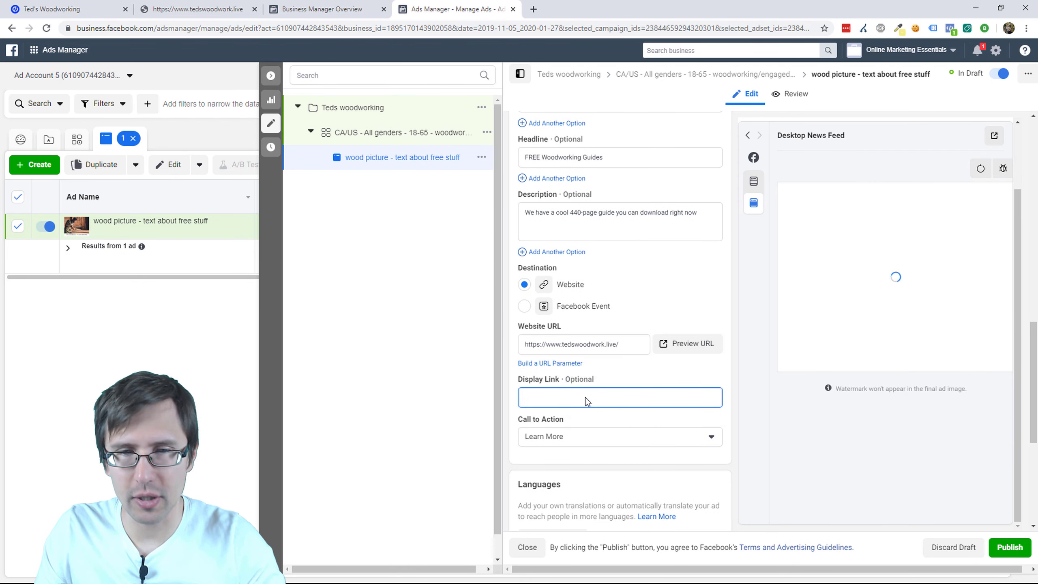
key("ctrl+v")
left_click(561, 399)
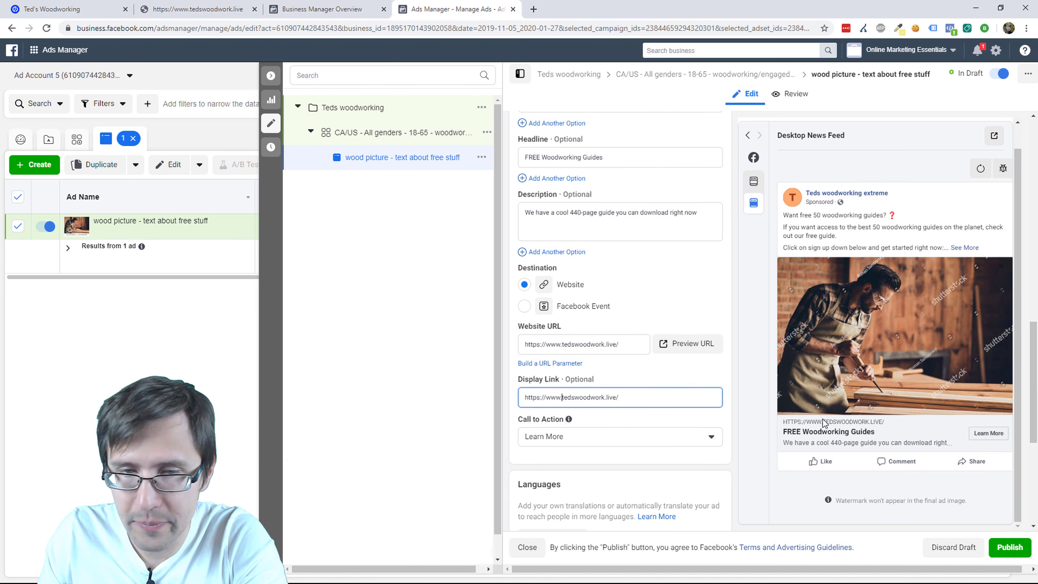
key("BackSpace")
key("BackSpace")
key("BackSpace")
key("BackSpace")
key("BackSpace")
key("BackSpace")
key("BackSpace")
key("BackSpace")
key("BackSpace")
key("BackSpace")
key("BackSpace")
key("BackSpace")
left_click(600, 396)
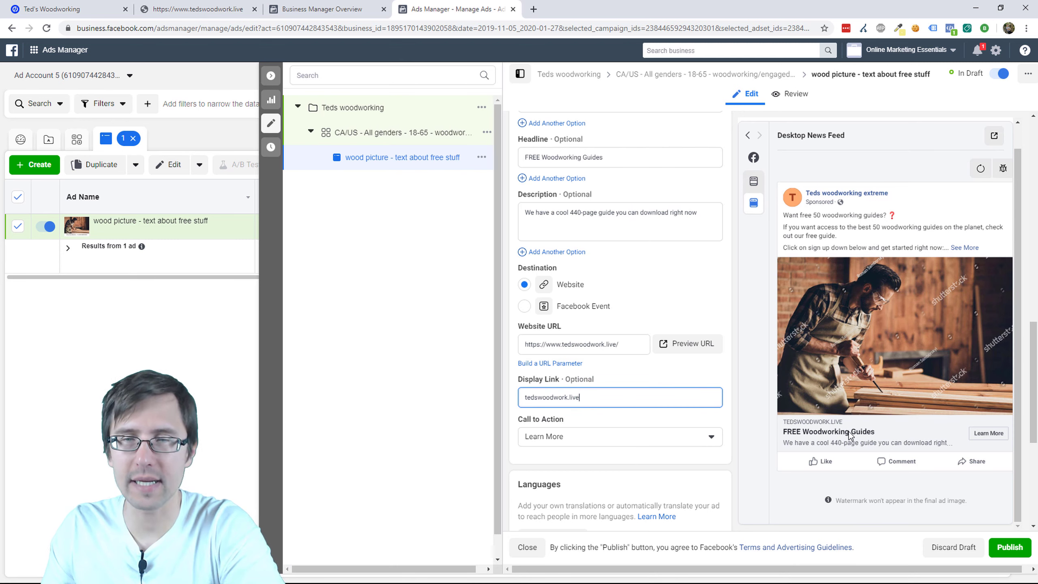
left_click(591, 438)
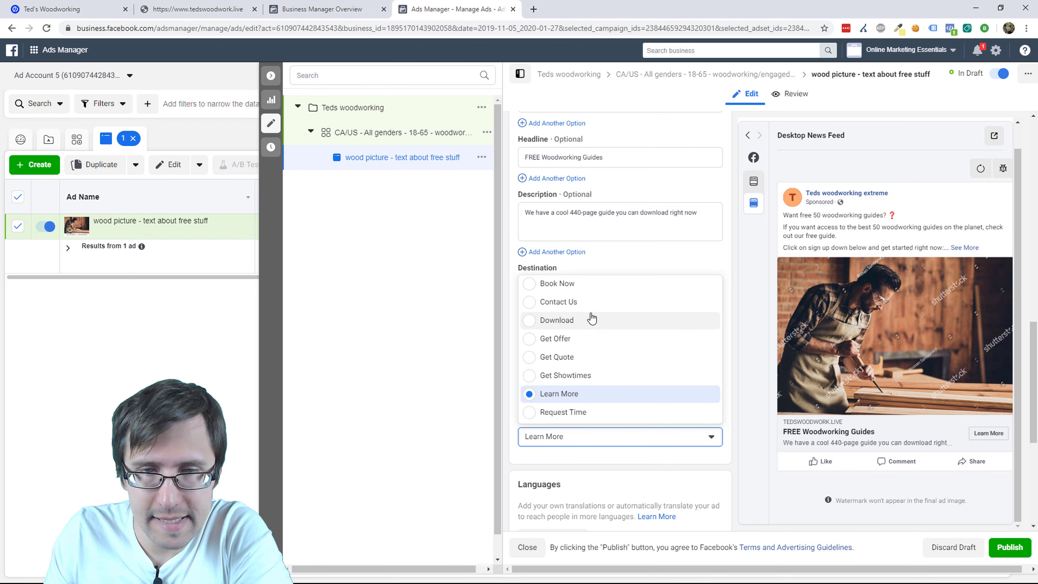
Step: Choose Sign Up as the call to action, replacing Learn More on the preview button
scroll(612, 363, "up", 5)
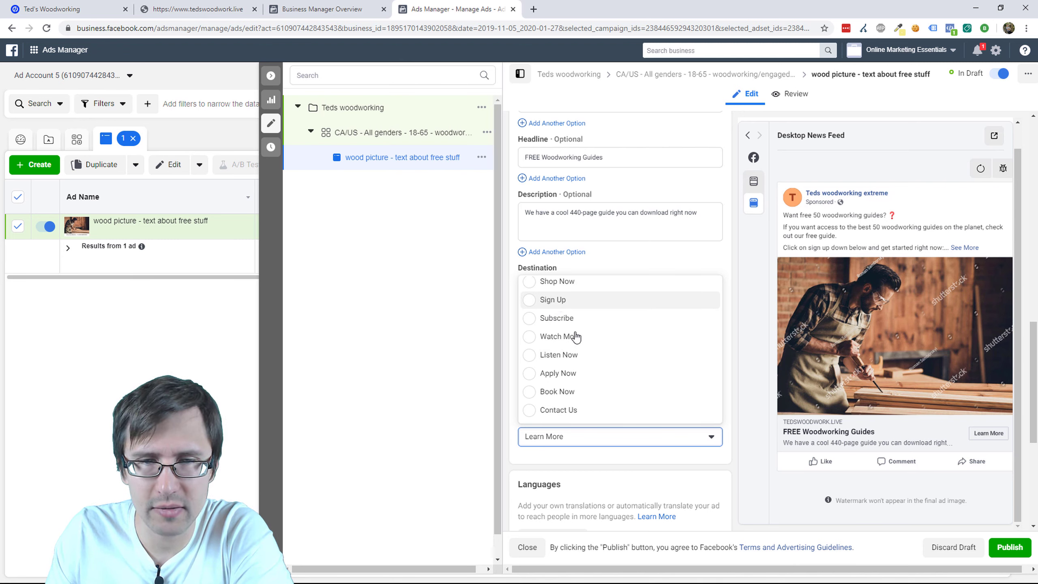
scroll(574, 335, "up", 1)
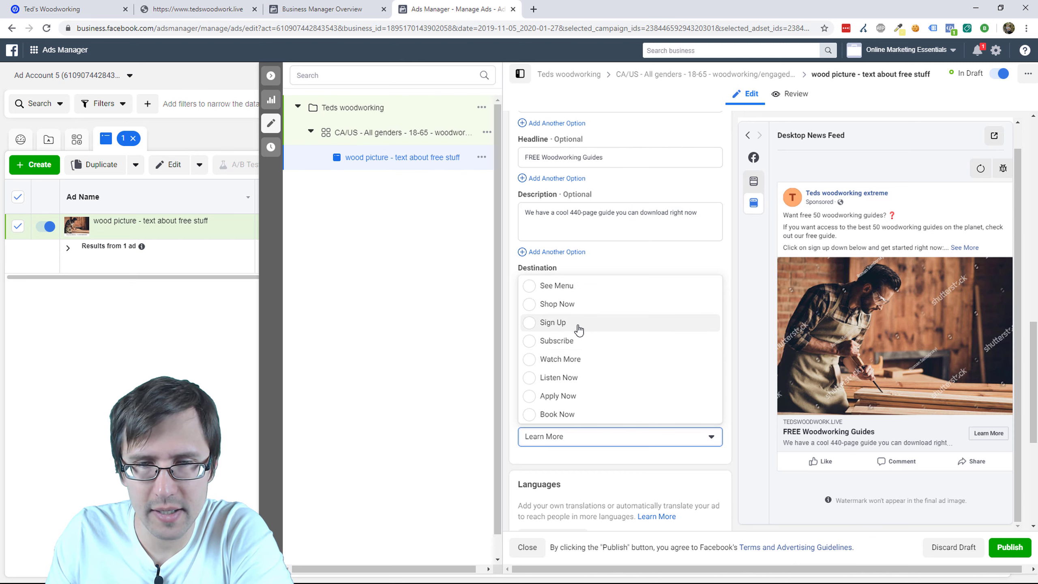
scroll(577, 330, "down", 3)
scroll(596, 339, "up", 2)
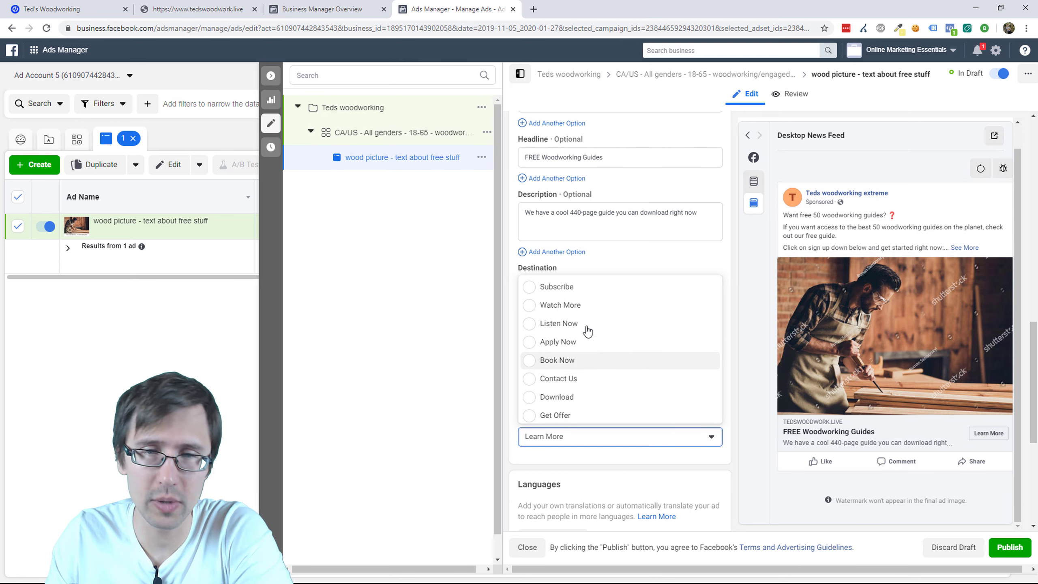
scroll(578, 346, "up", 2)
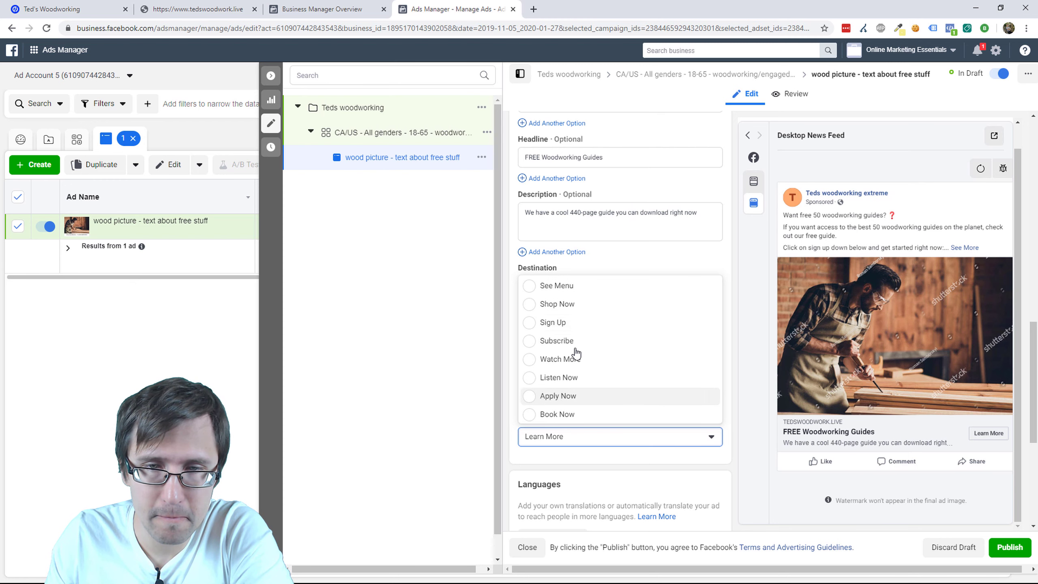
left_click(570, 322)
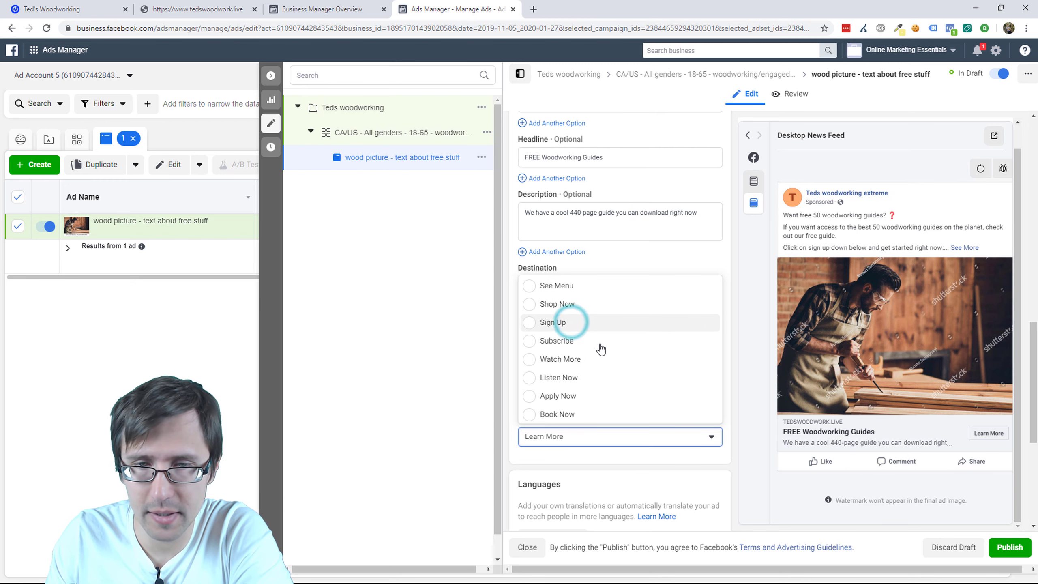
left_click(734, 471)
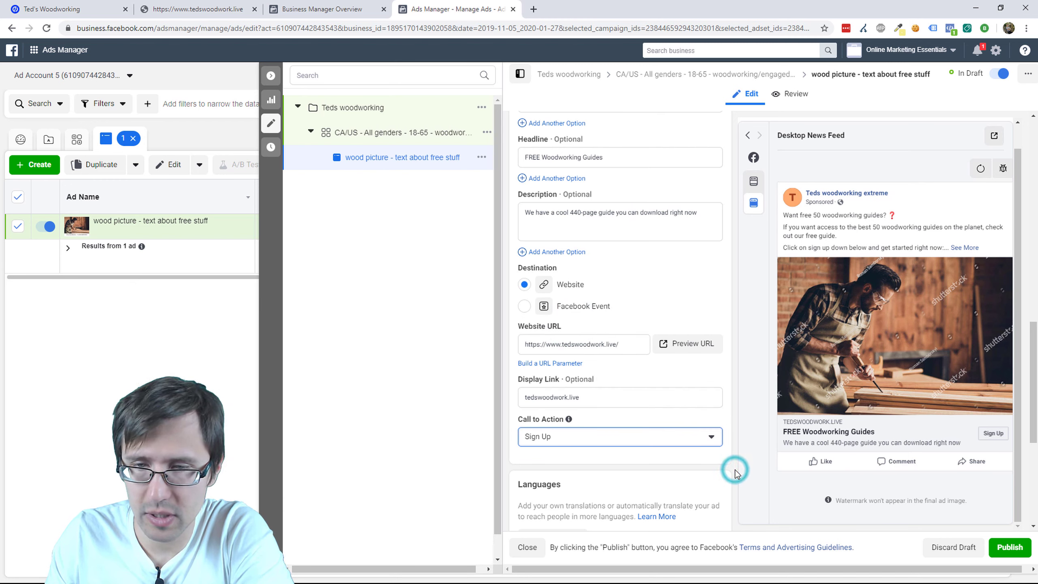
scroll(734, 471, "down", 4)
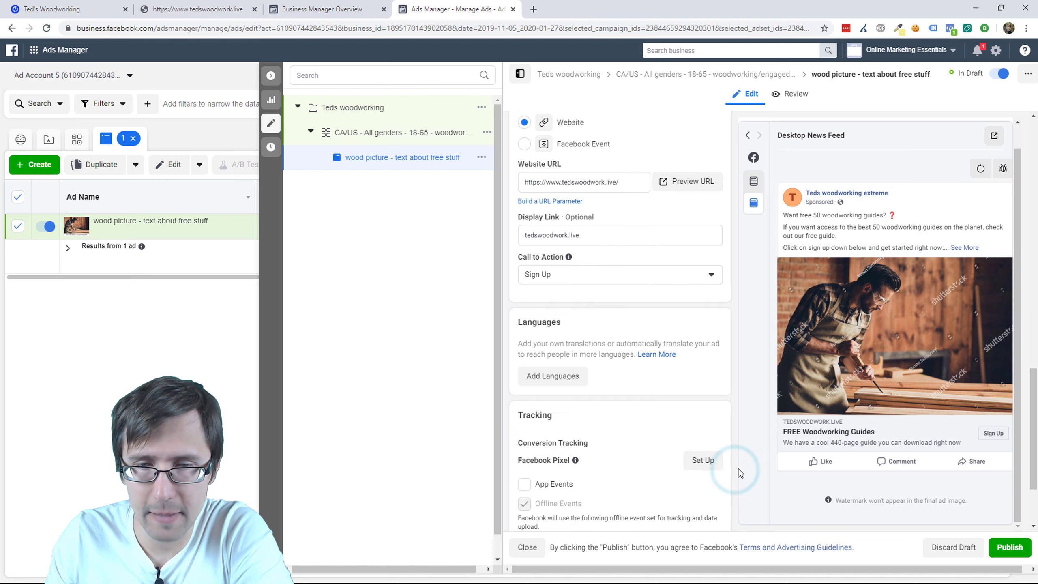
left_click(562, 381)
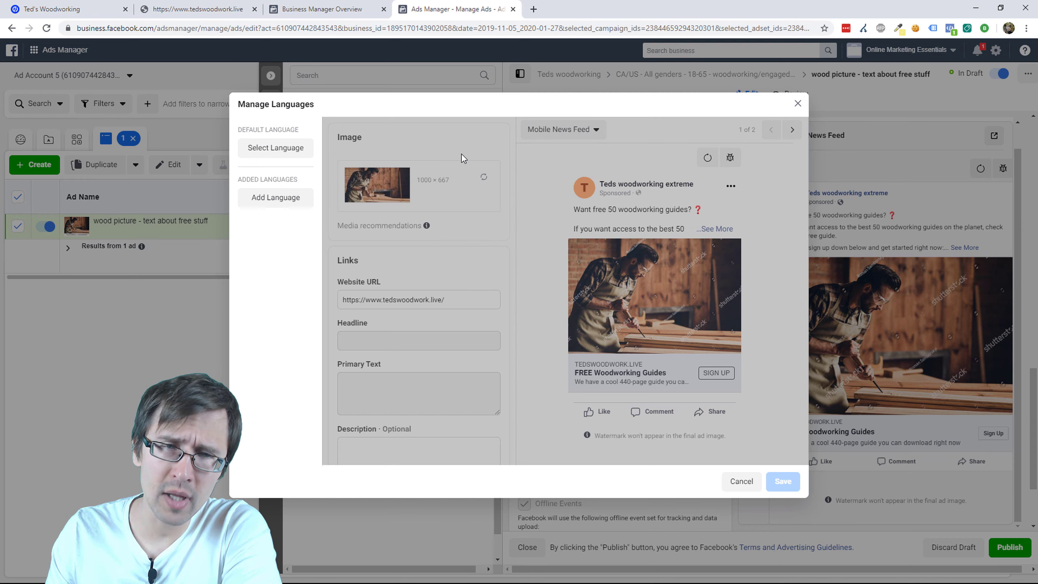
left_click(797, 103)
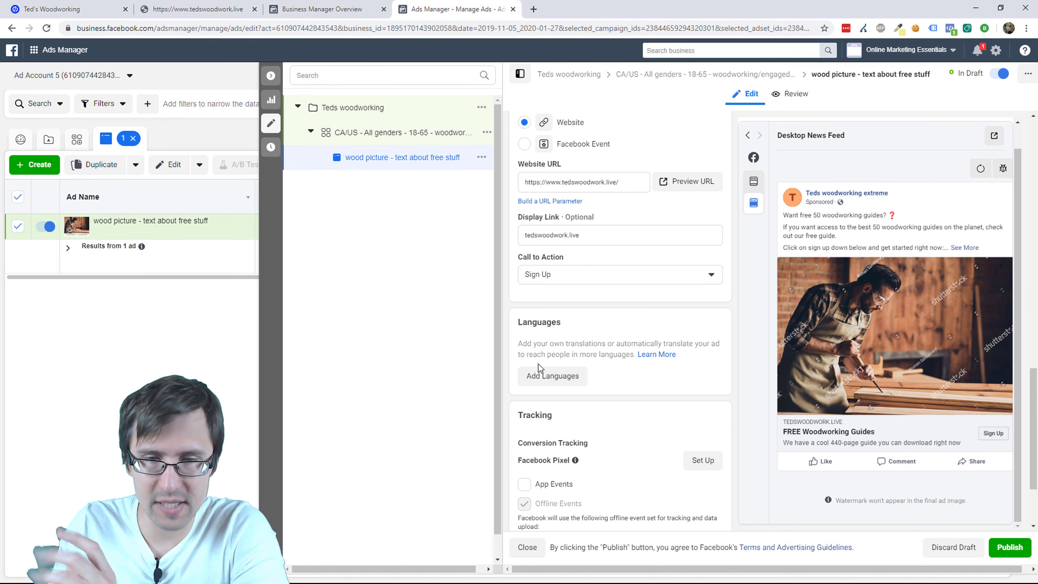
scroll(598, 385, "down", 3)
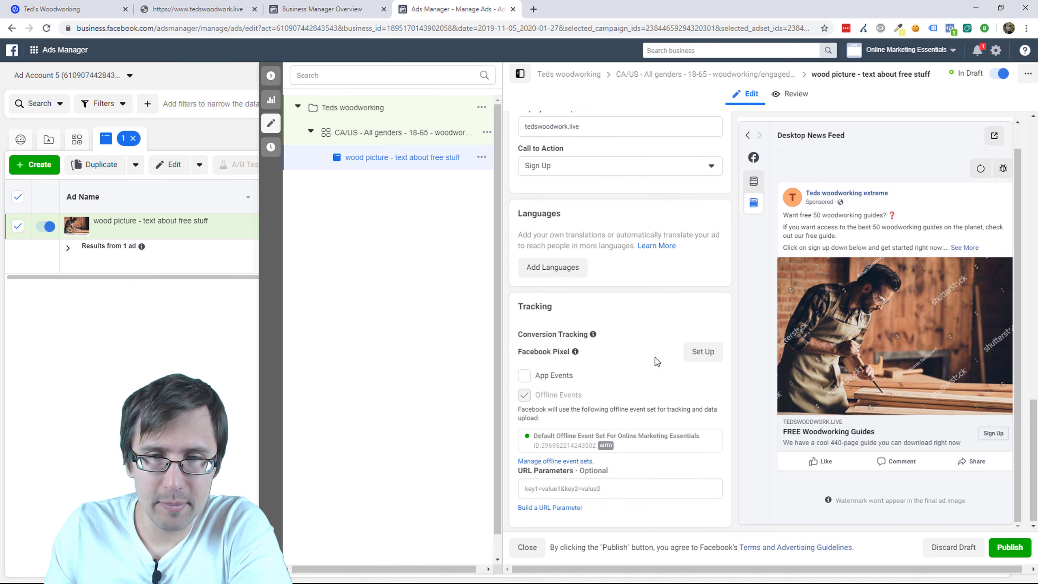
mouse_move(575, 348)
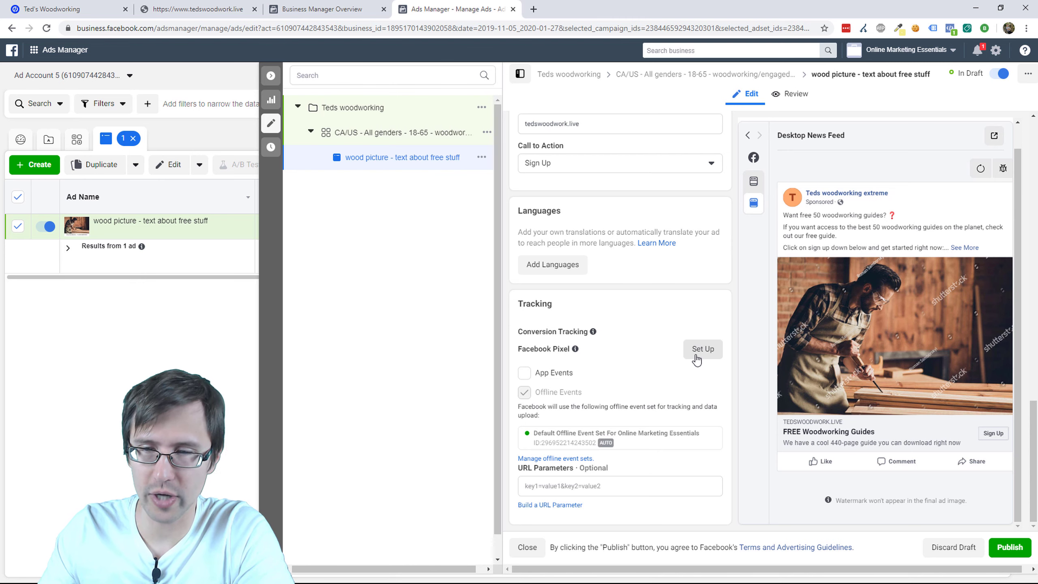
scroll(737, 468, "up", 6)
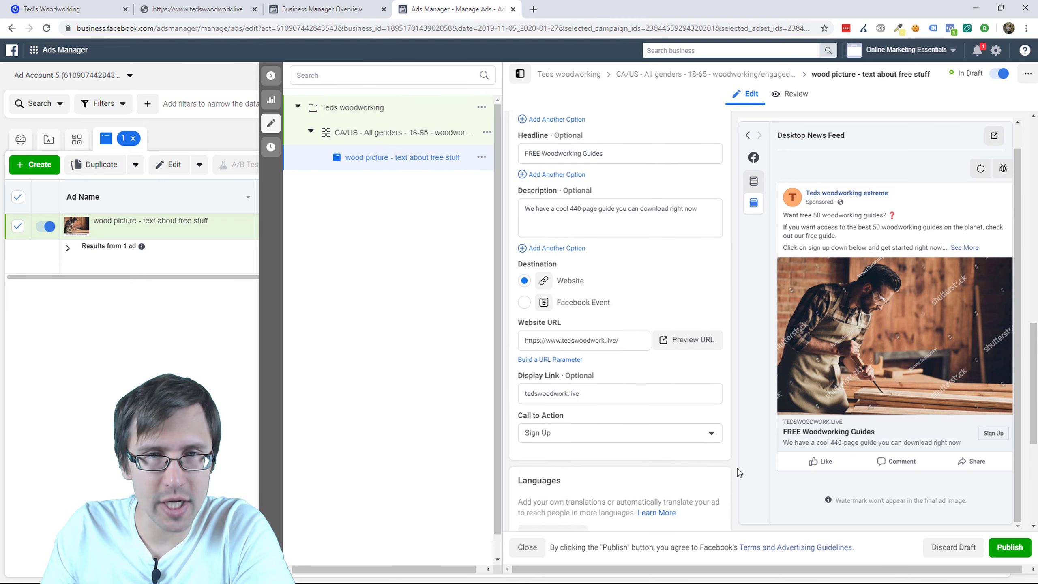
Step: Close the ad editor and review the CA/US woodworking ad set in the Ad Sets list
scroll(735, 472, "up", 15)
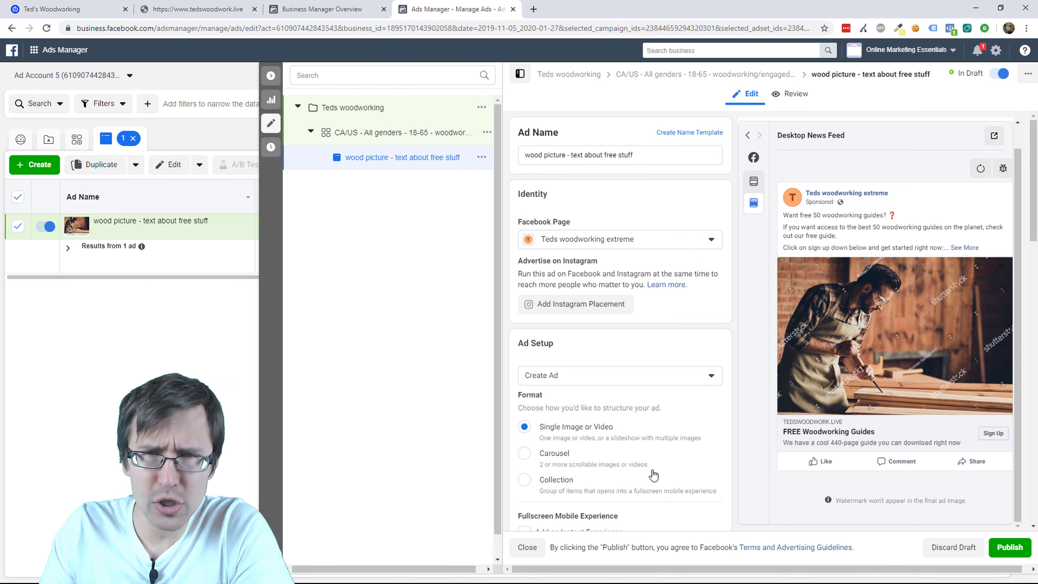
left_click(270, 123)
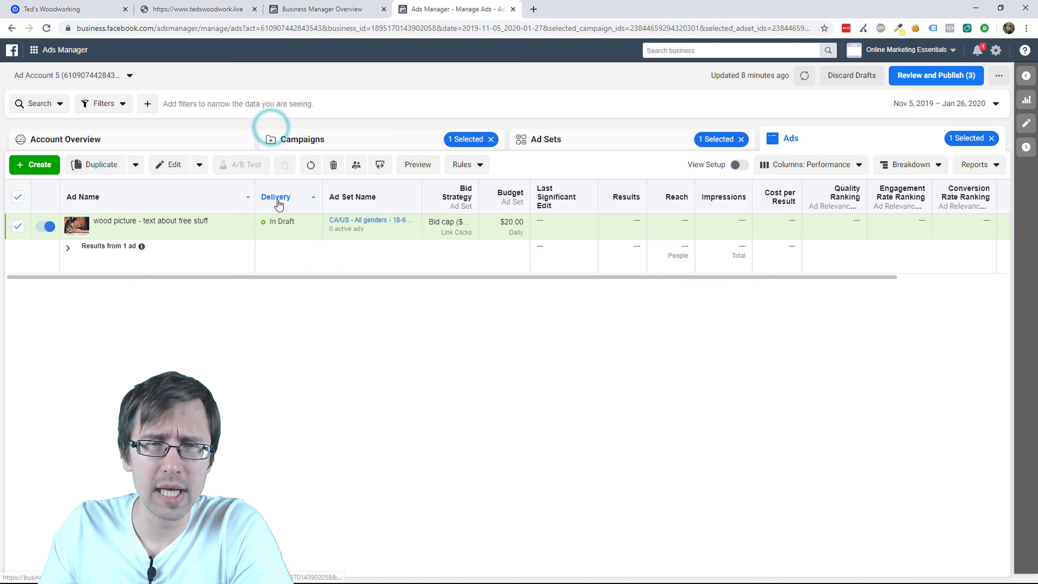
left_click(572, 139)
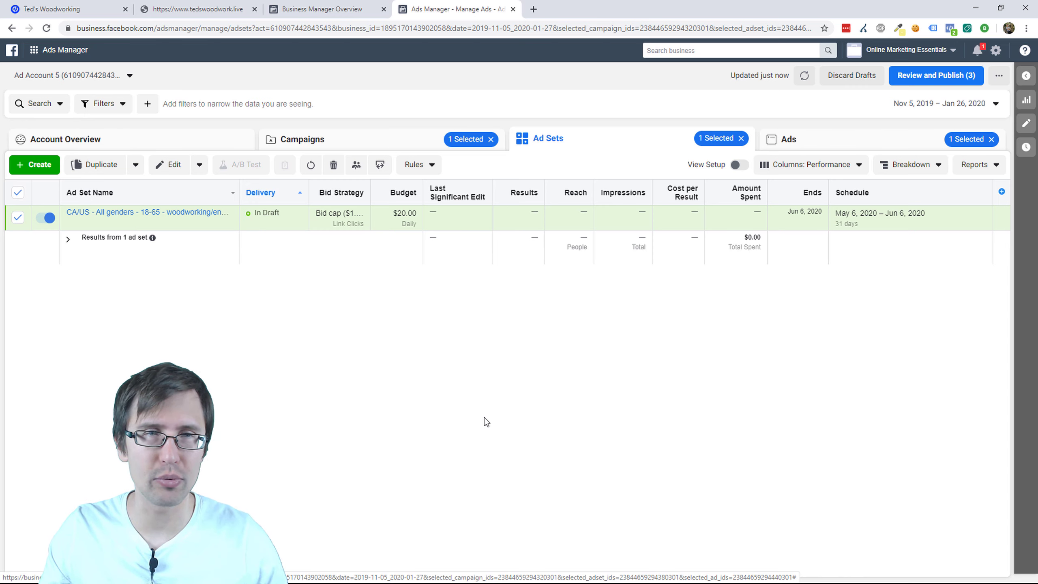
mouse_move(29, 222)
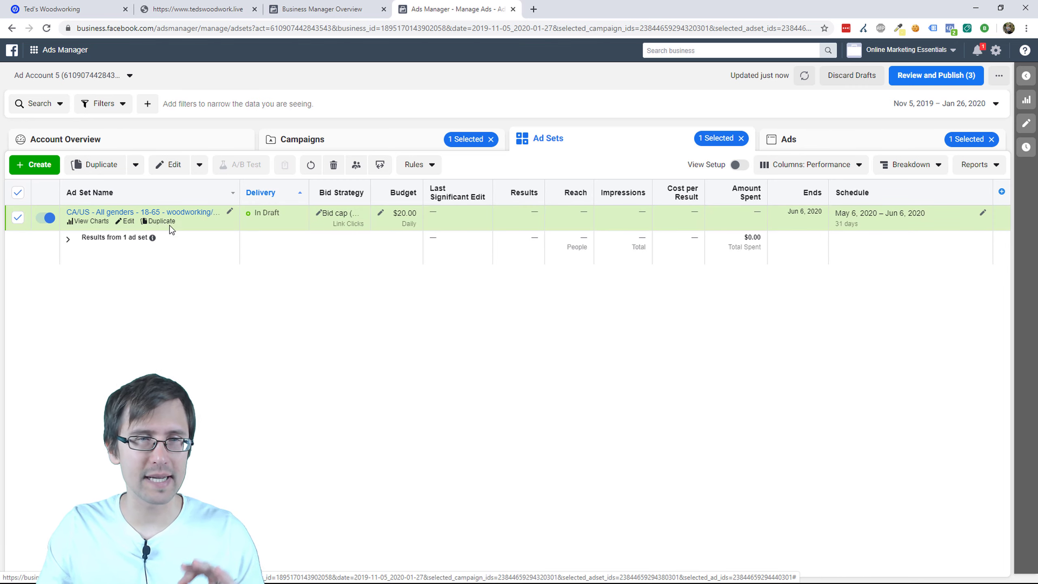
left_click(192, 220)
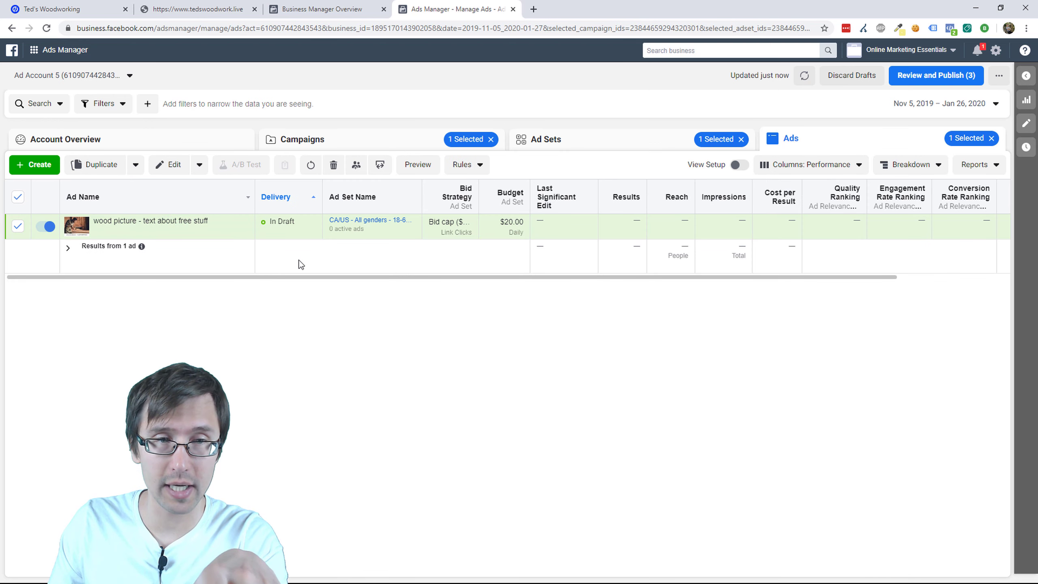
left_click(585, 132)
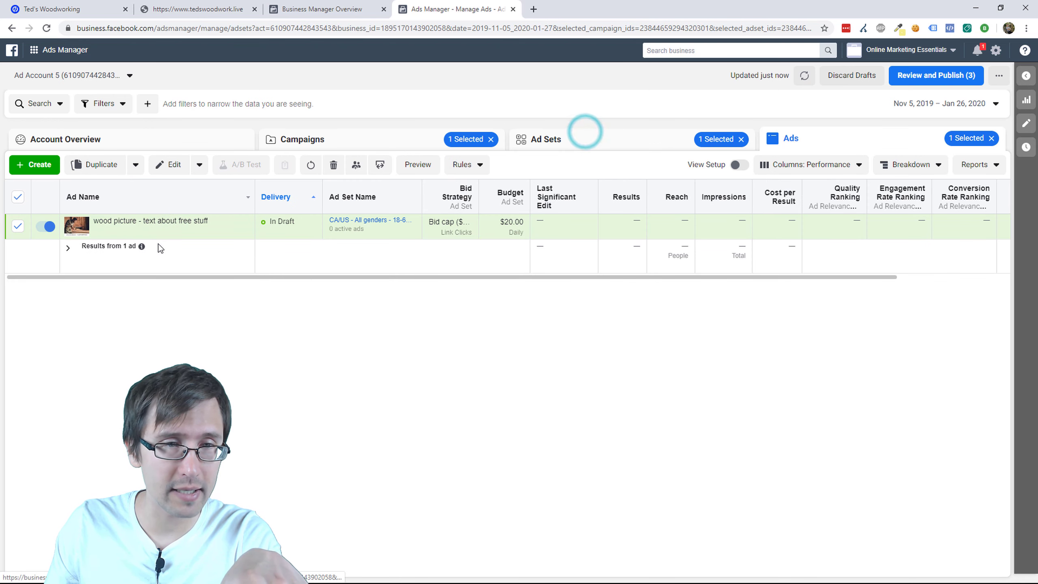
left_click(126, 223)
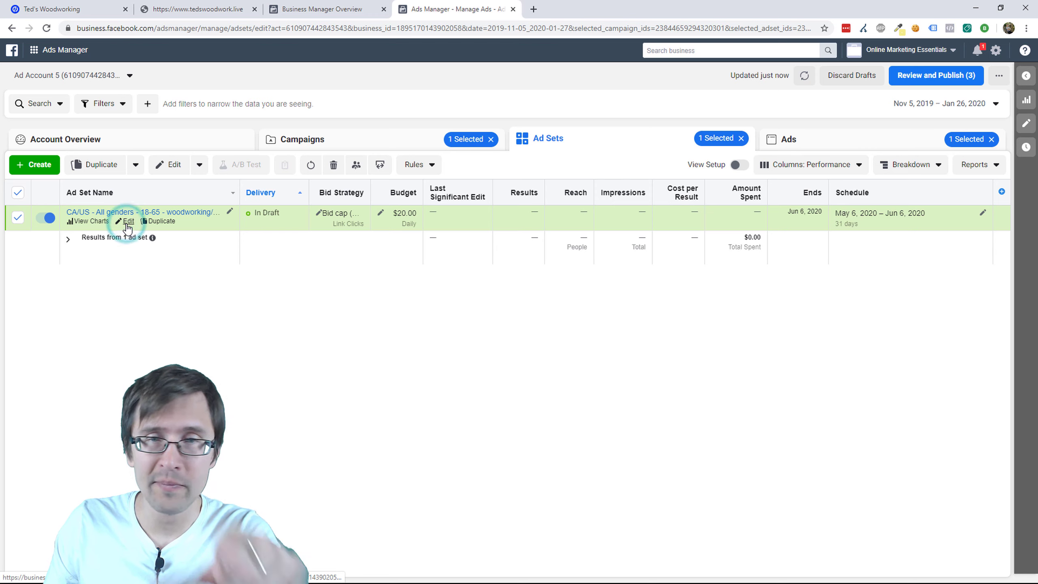
left_click(619, 157)
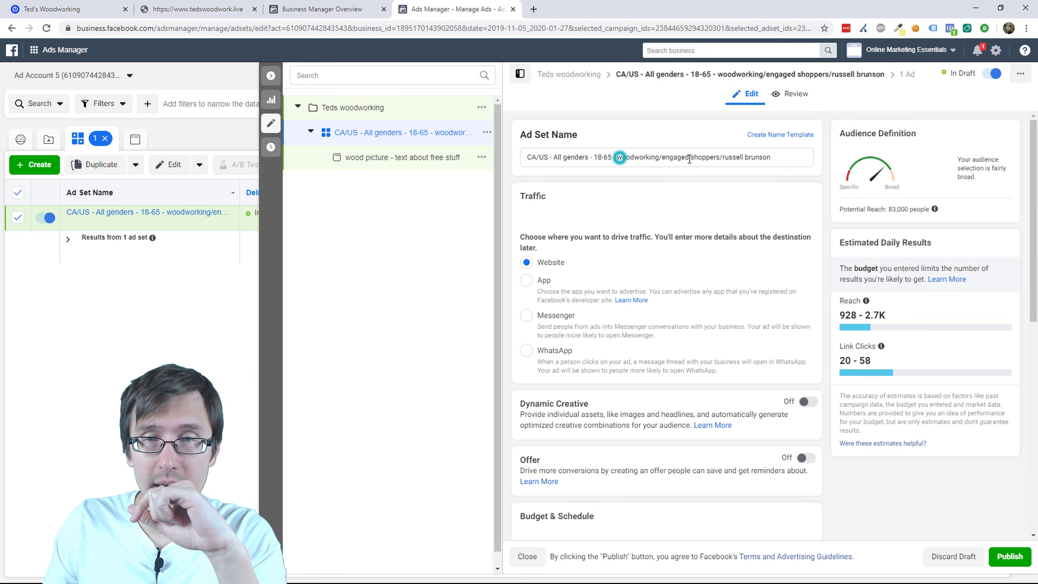
left_click_drag(689, 158, 783, 152)
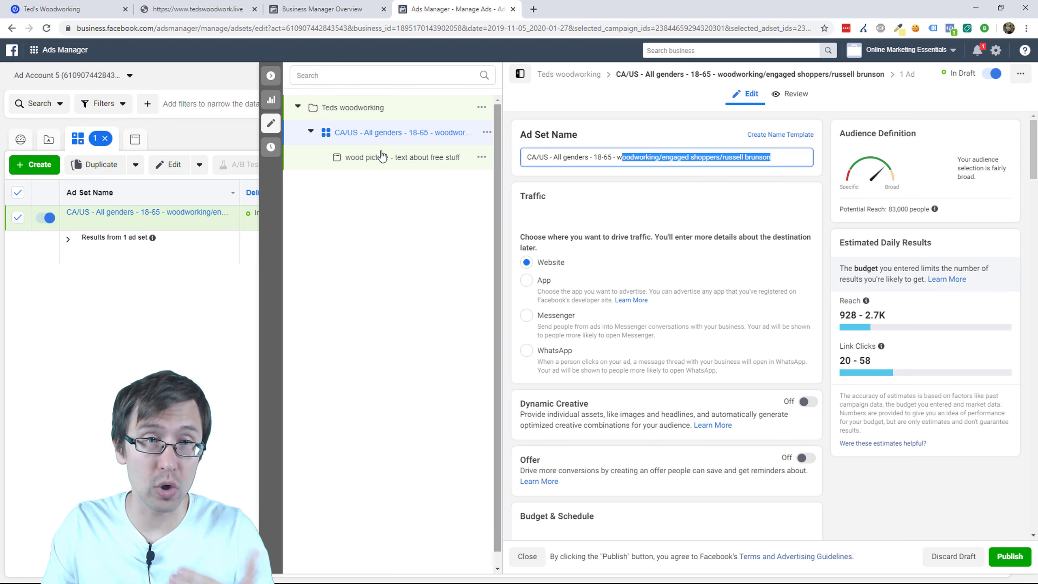
left_click(270, 123)
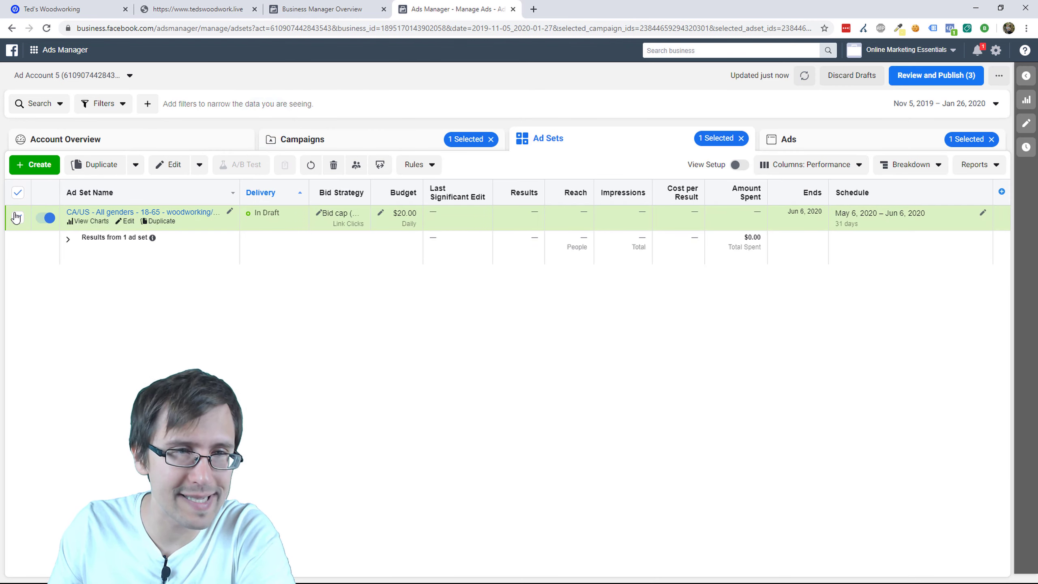
Step: Quick-duplicate the CA/US woodworking ad set and open the copy
left_click(135, 165)
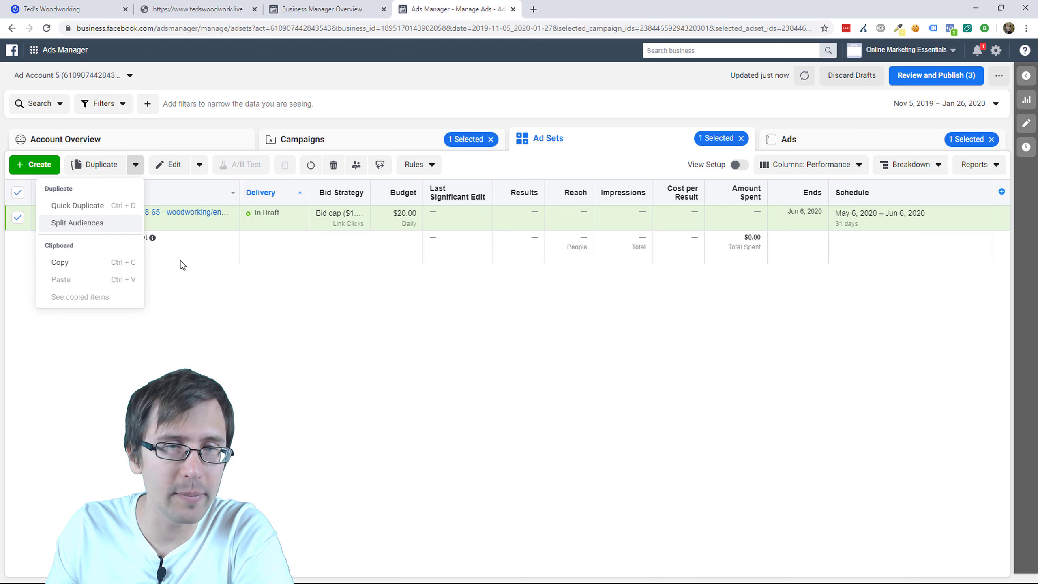
left_click(103, 208)
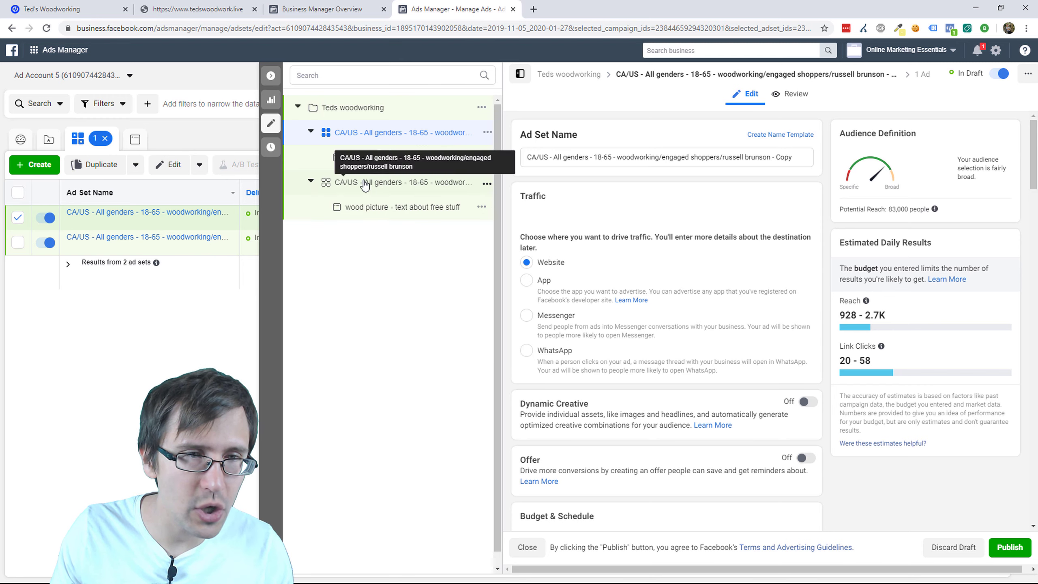
mouse_move(184, 231)
left_click(408, 181)
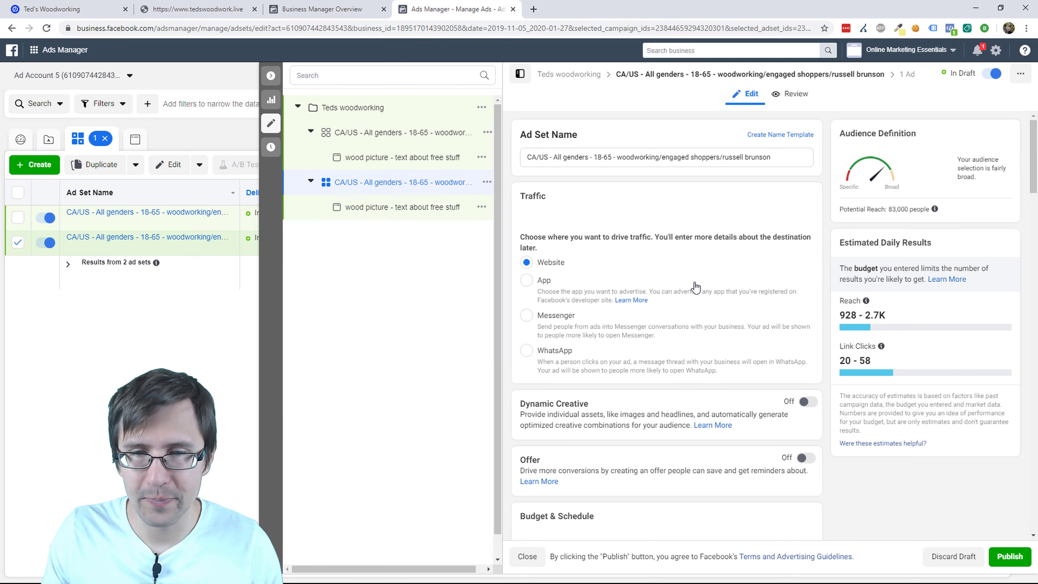
Step: Reset the duplicate ad set's start date to today
scroll(695, 365, "down", 4)
scroll(693, 364, "down", 6)
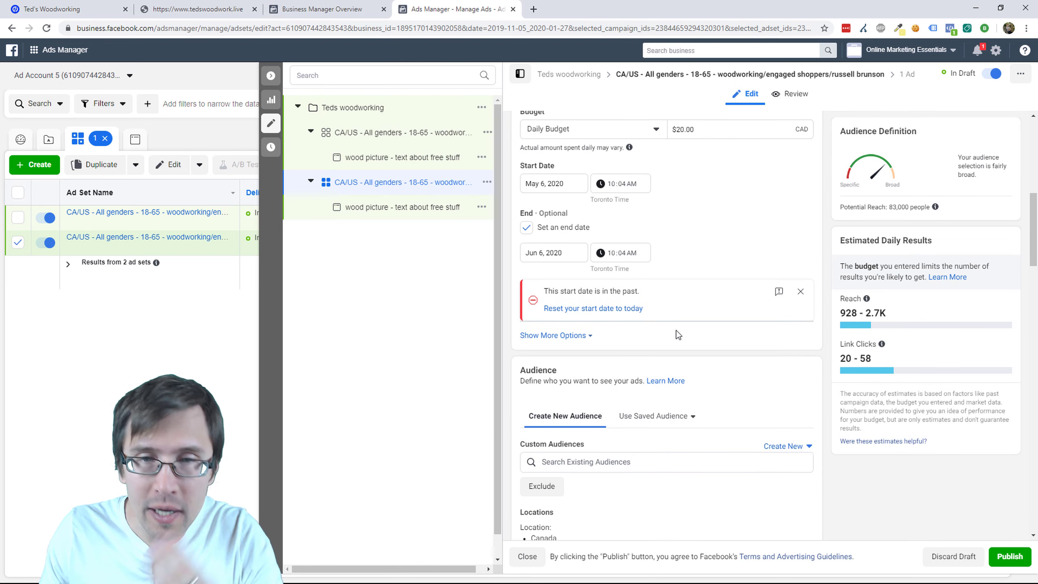
left_click(625, 309)
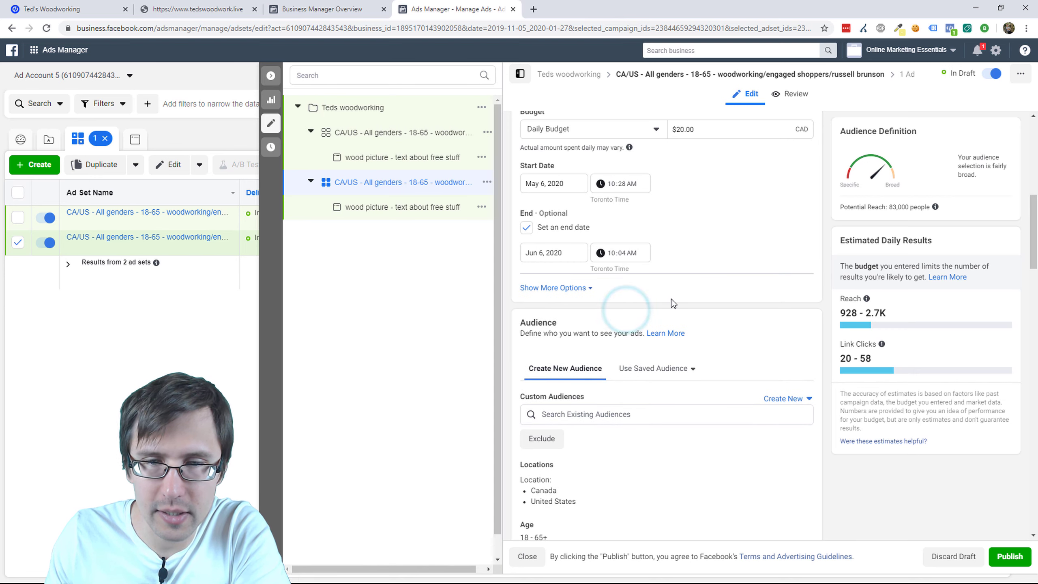
scroll(680, 339, "down", 5)
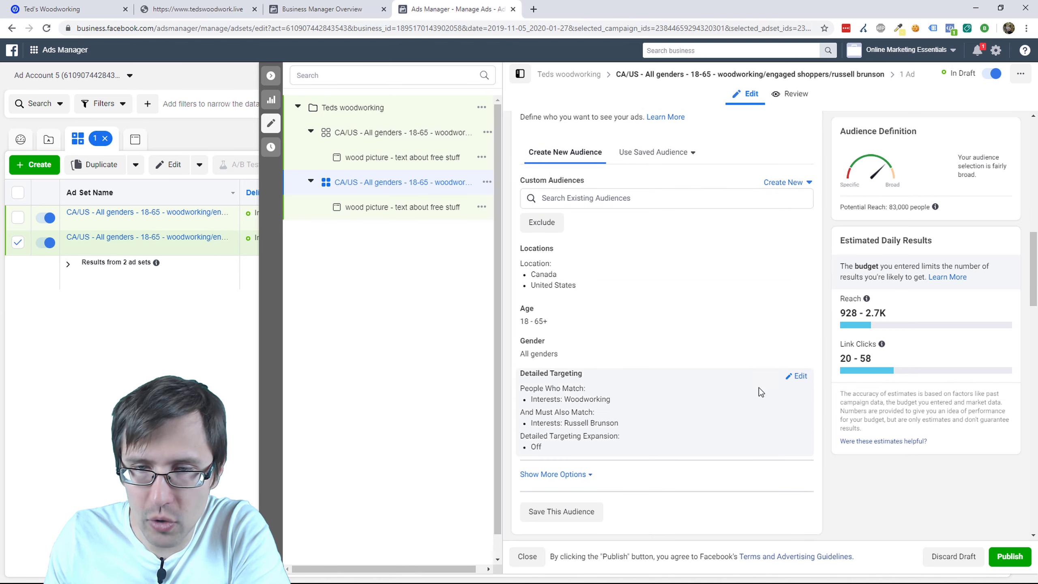
Step: Remove the Engaged Shoppers and Russell Brunson groups, leaving only the Woodworking interest
left_click(797, 376)
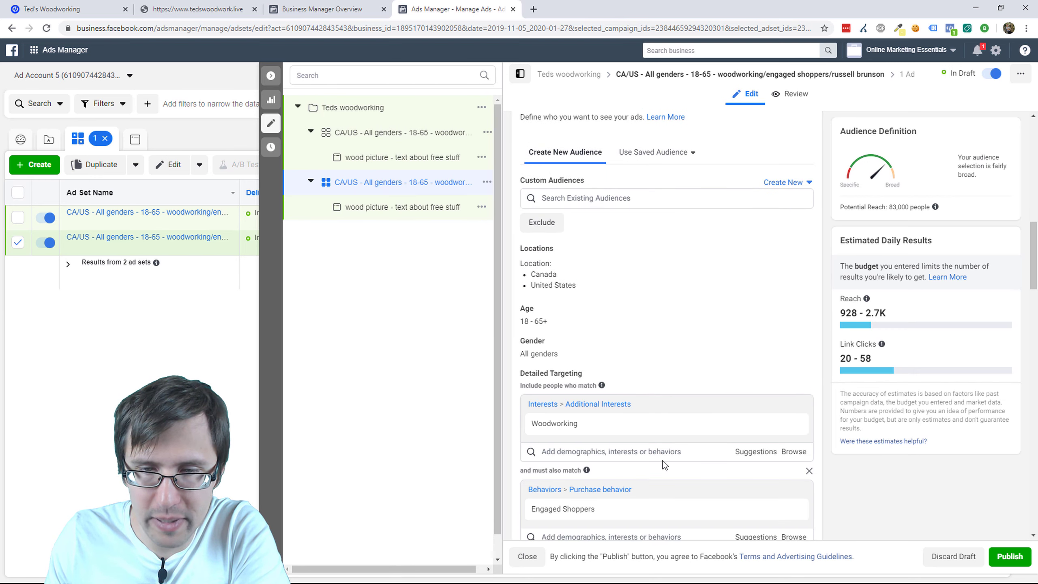
scroll(663, 460, "down", 3)
left_click(809, 362)
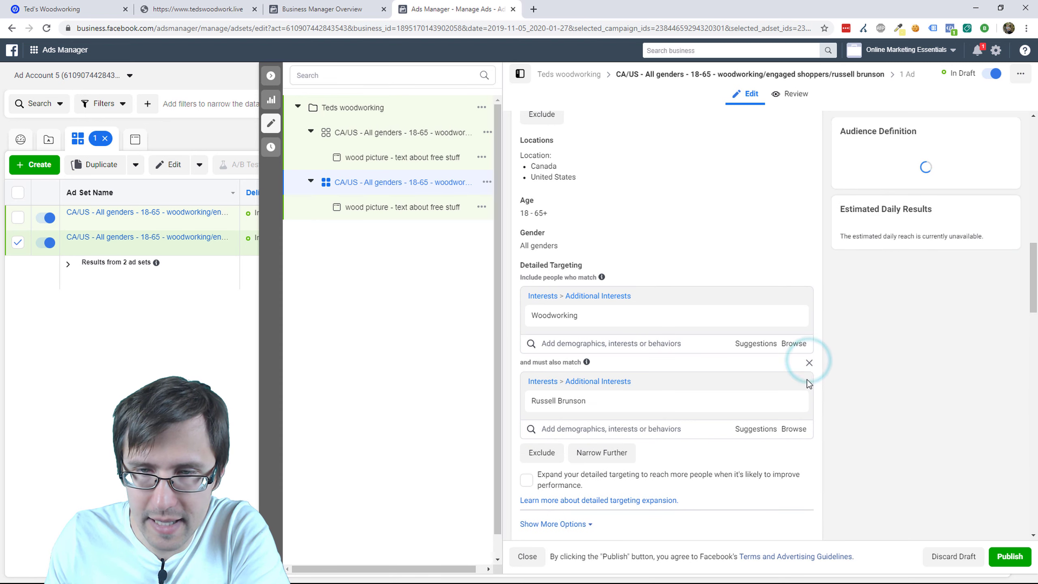
left_click(808, 364)
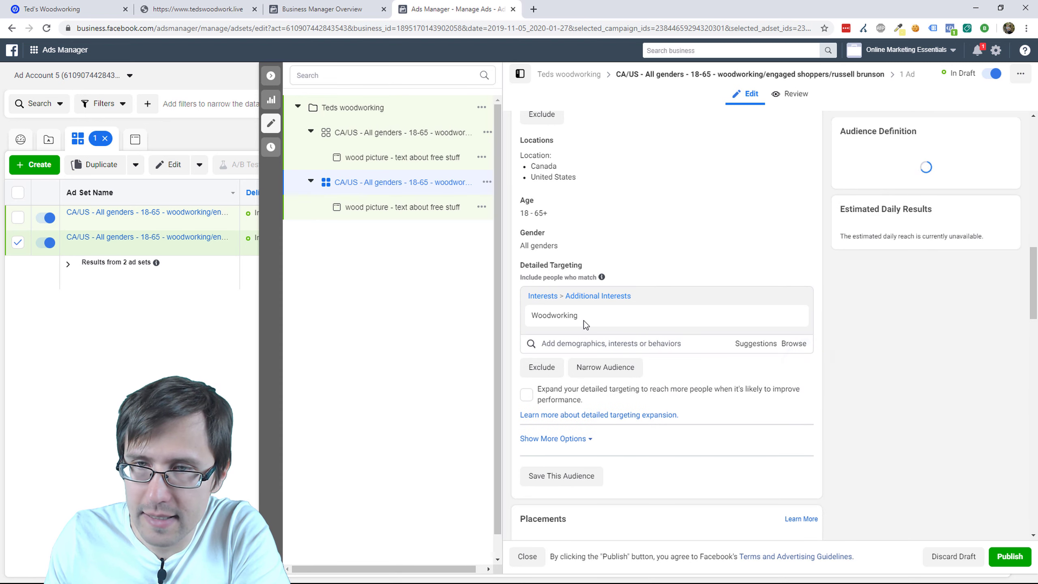
left_click(592, 343)
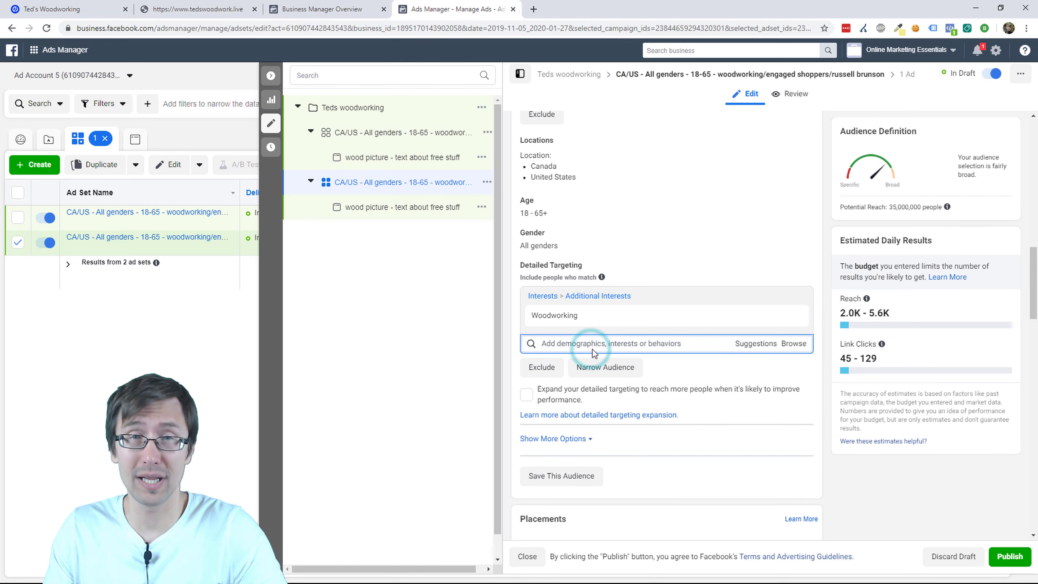
mouse_move(608, 326)
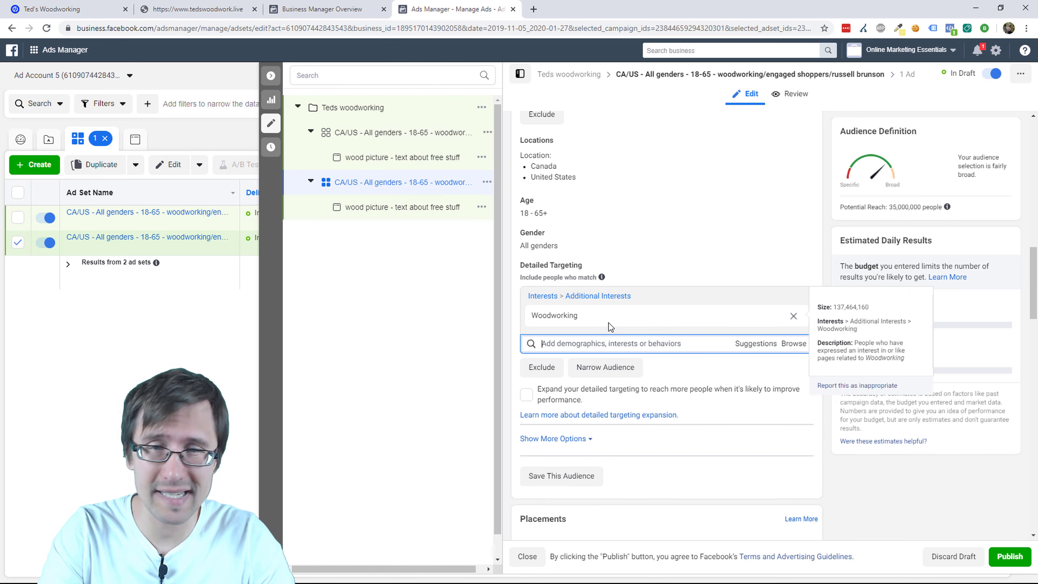
left_click(761, 345)
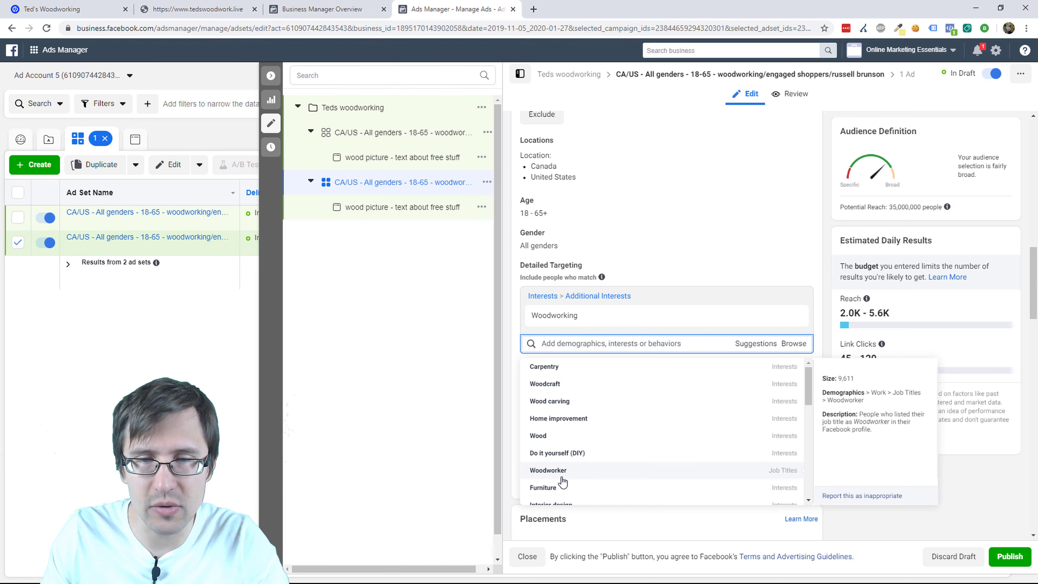
Step: Narrow detailed targeting to only the Carpentry job title, reaching 45,000 people
left_click(561, 476)
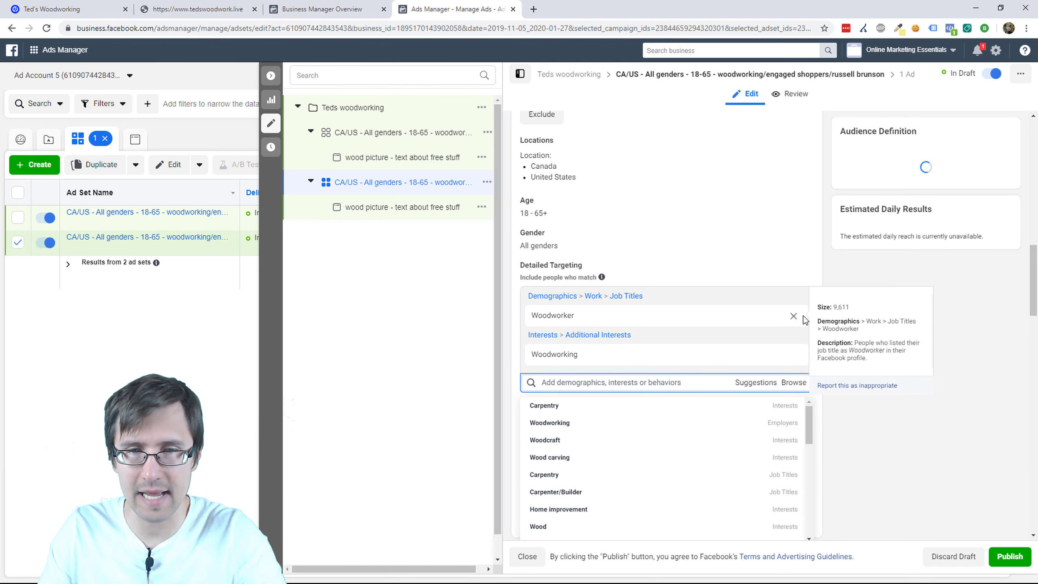
left_click(793, 359)
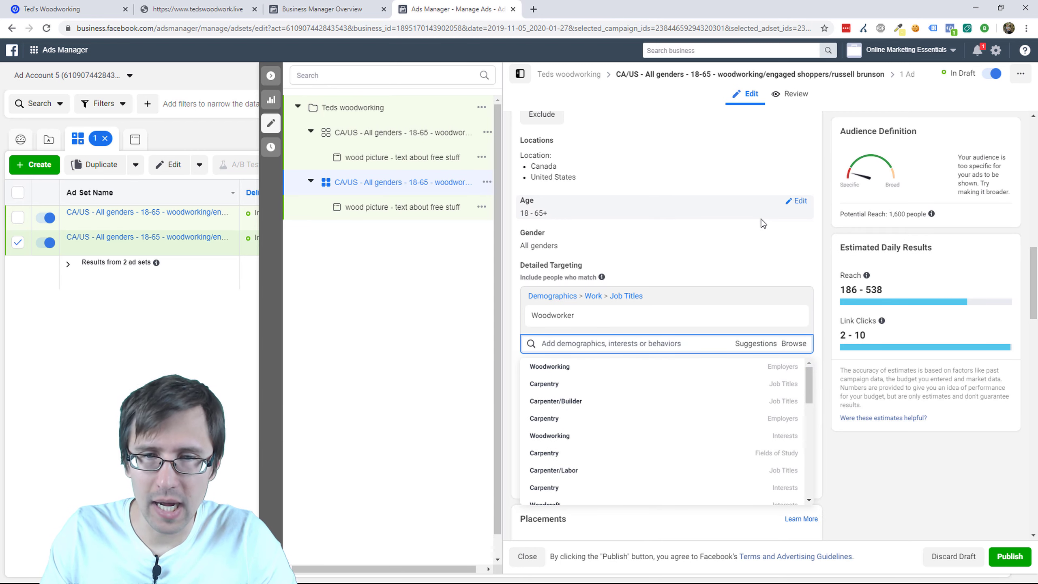
mouse_move(766, 325)
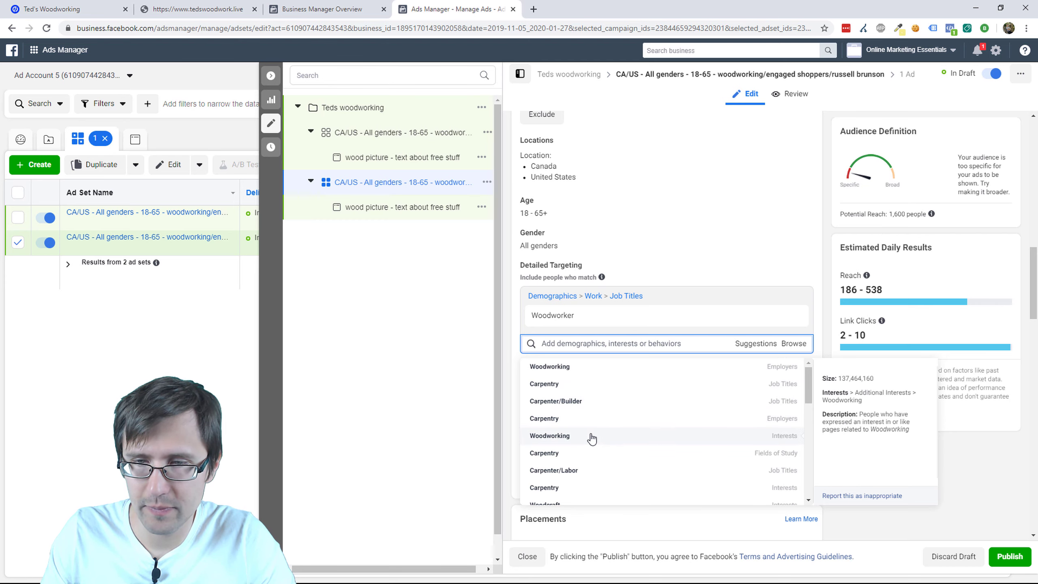
left_click(573, 383)
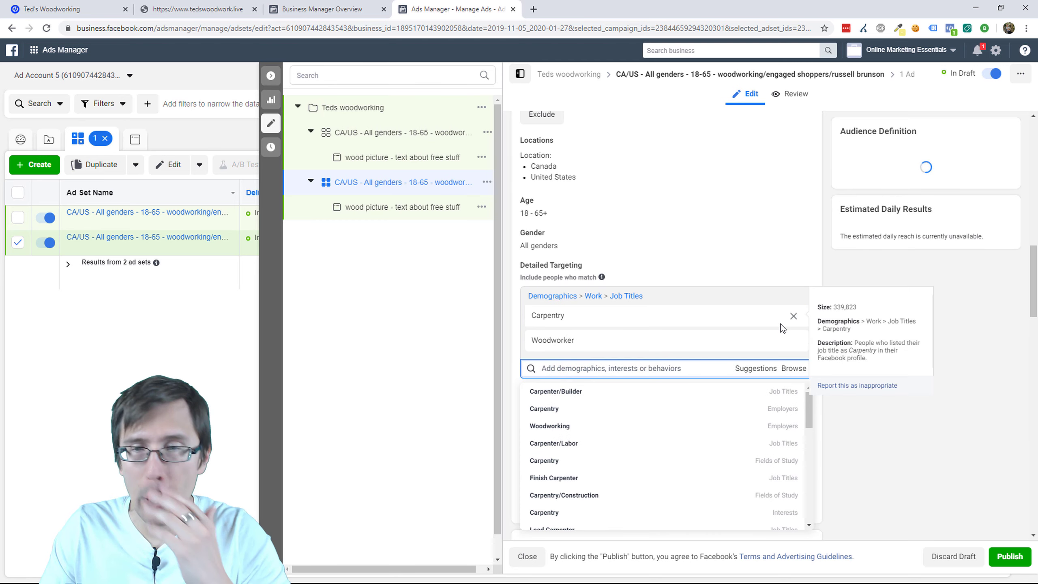
left_click(793, 341)
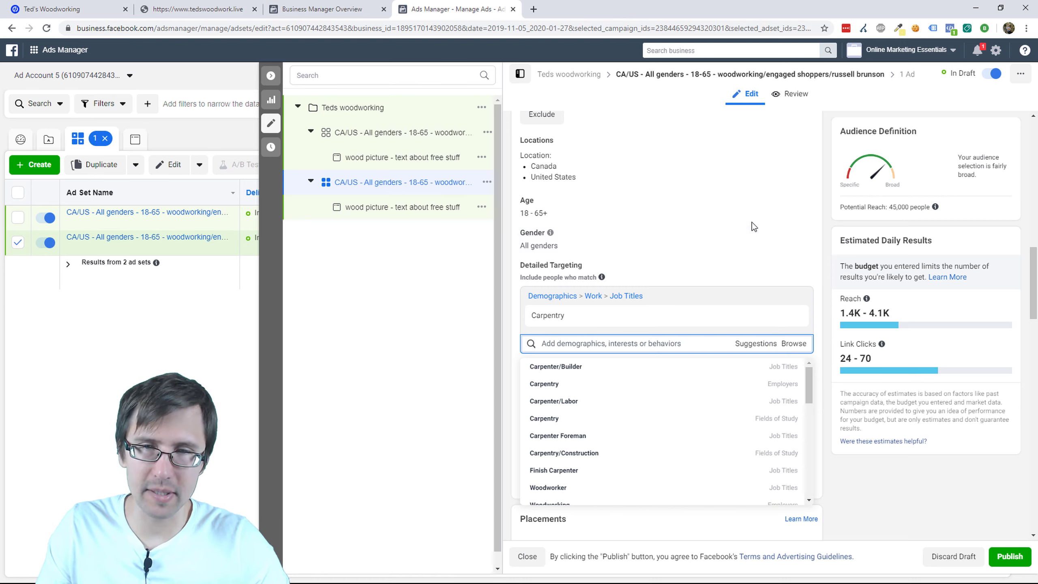
left_click(825, 208)
scroll(715, 261, "up", 15)
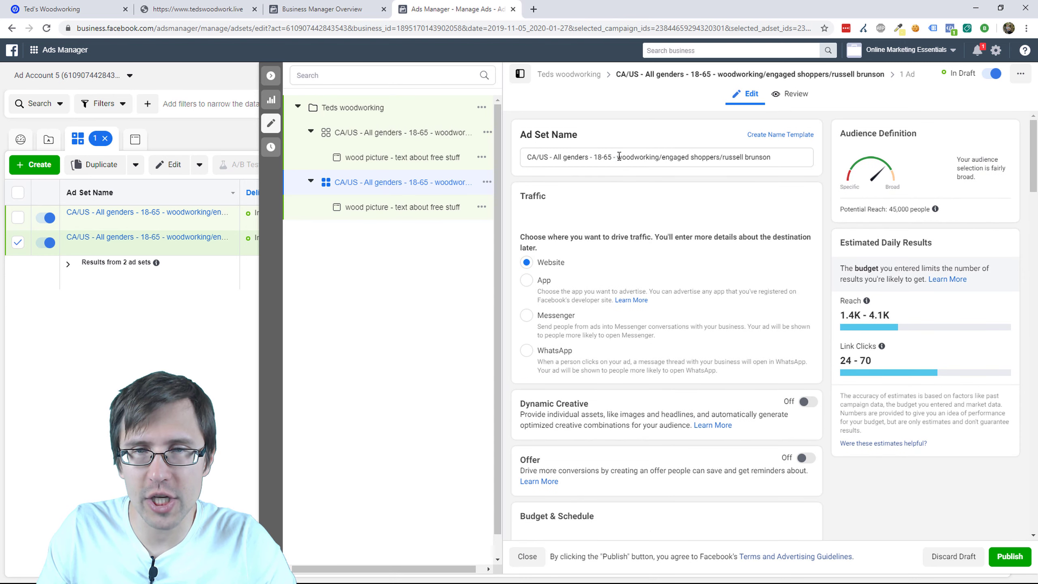
Step: Rename the ad set so its name ends in 'carpentry'
left_click_drag(618, 156, 790, 154)
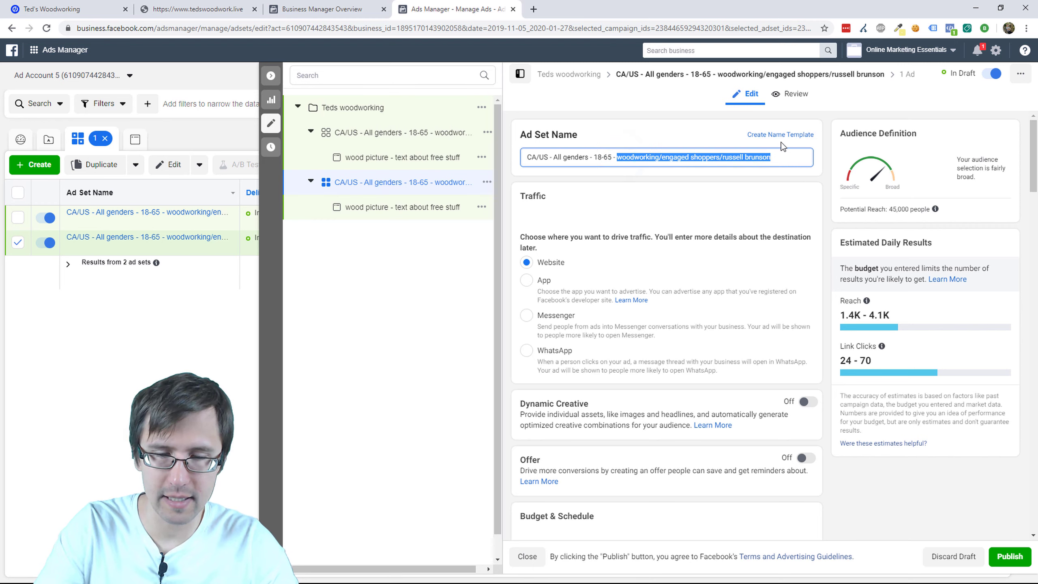
type("carpentry")
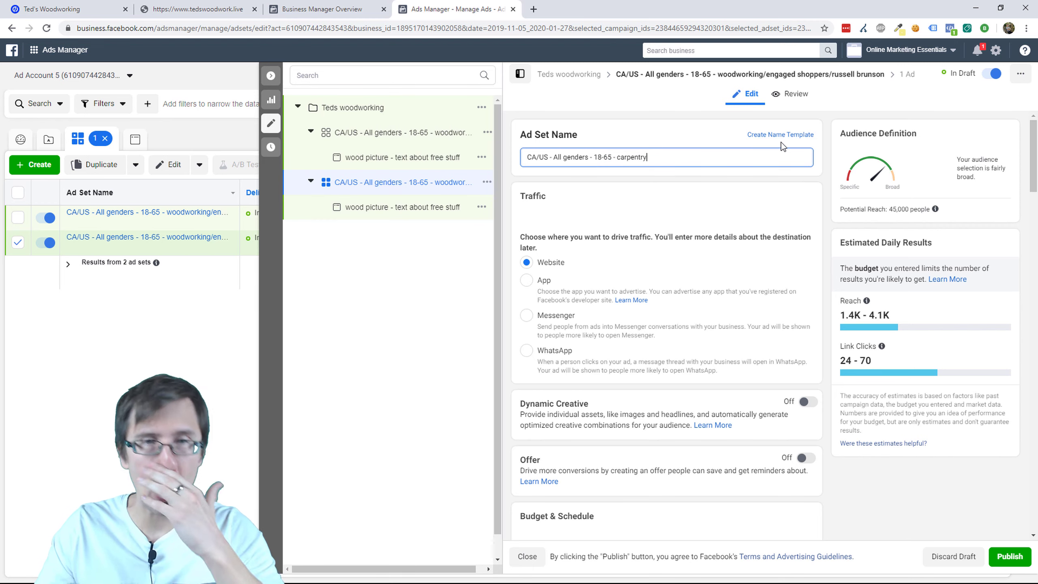
left_click(277, 122)
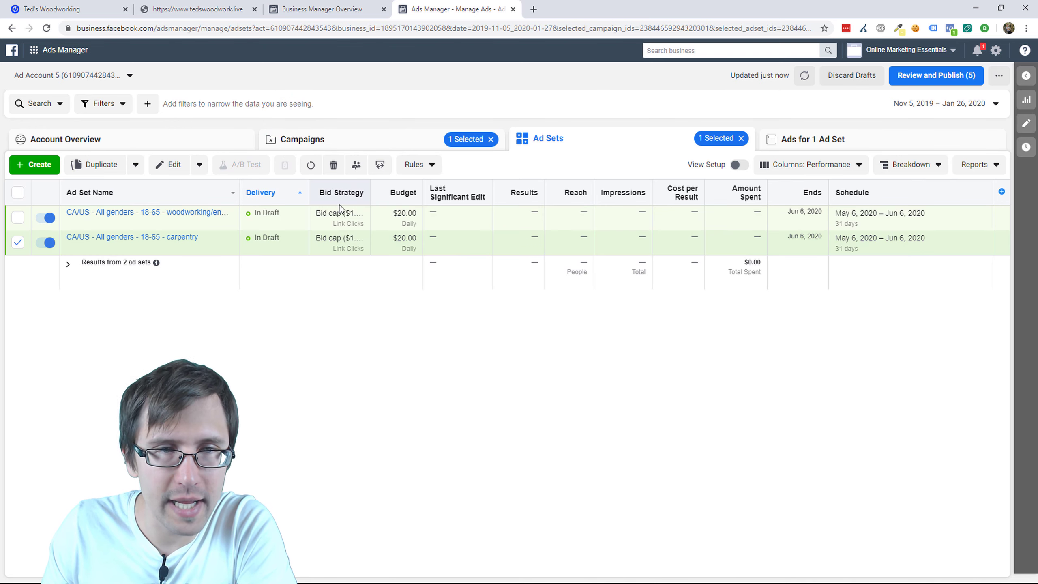
Step: Copy and paste the carpentry ad set to create a '- Copy' duplicate
left_click(137, 165)
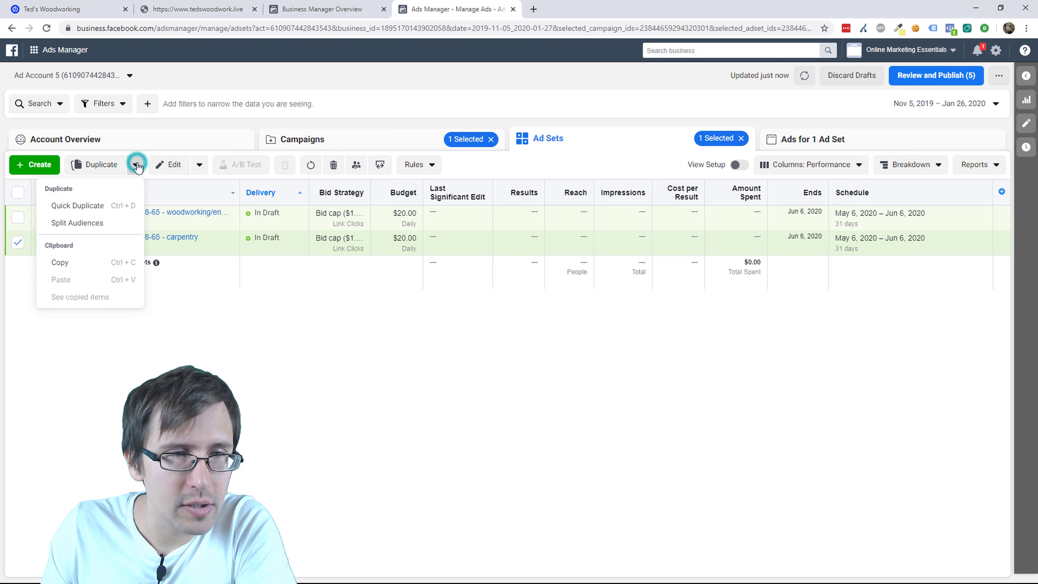
left_click(73, 264)
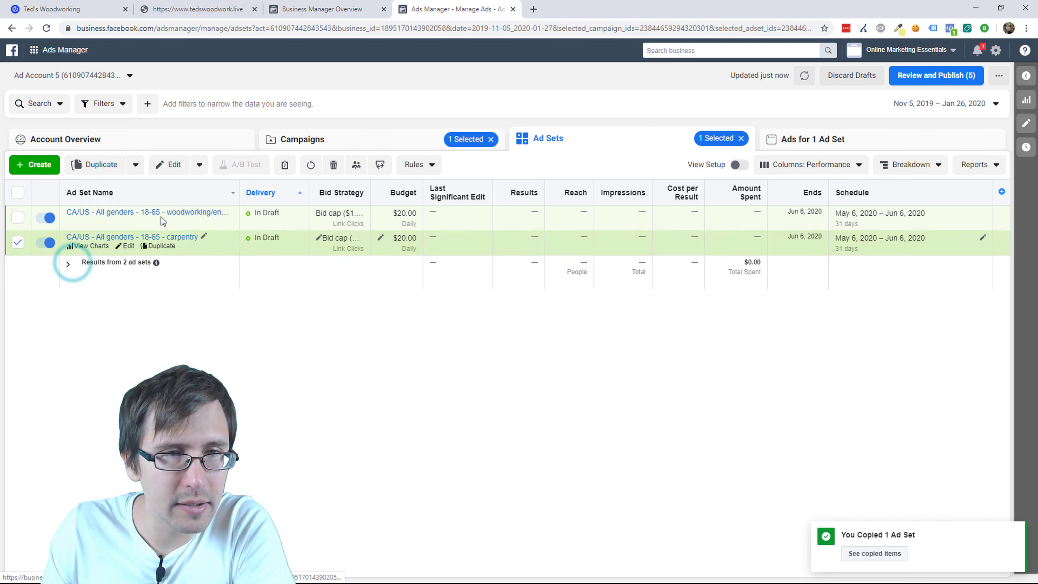
left_click(136, 164)
left_click(87, 281)
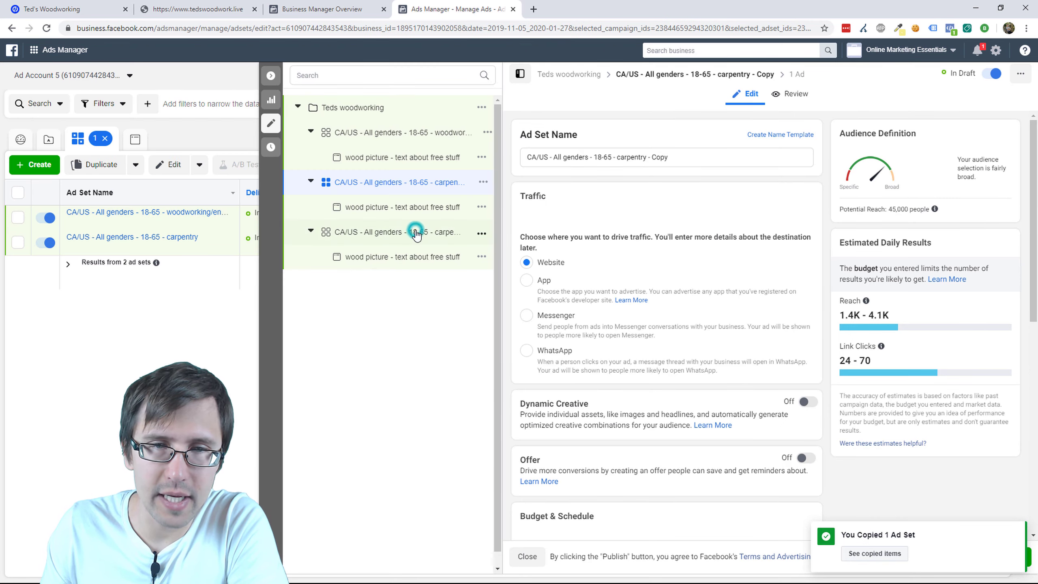
Step: Swap Carpentry for the Carpenter/Labor job title in the third ad set's targeting
left_click(416, 235)
scroll(739, 321, "down", 10)
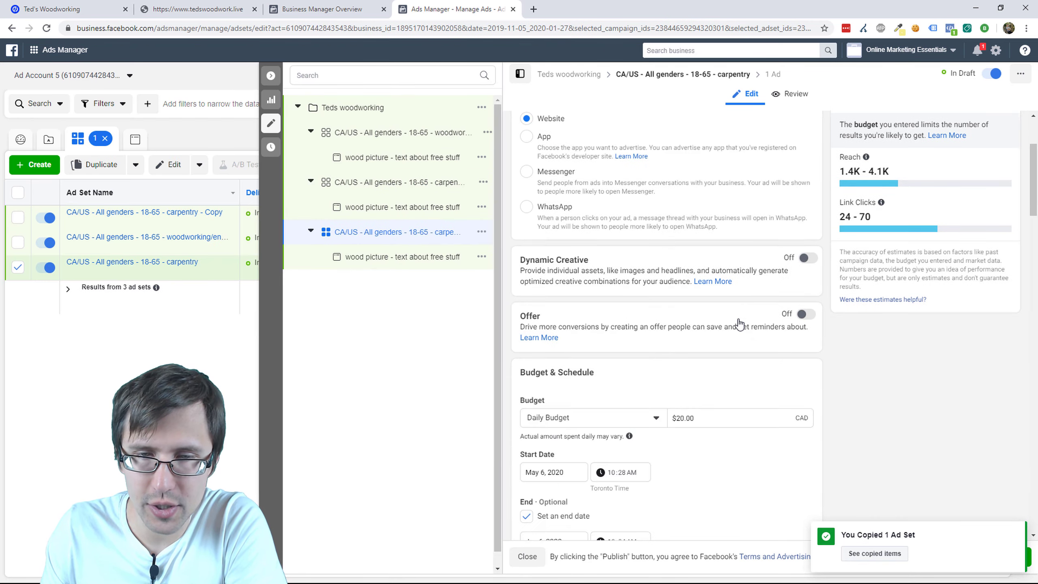
scroll(740, 330, "down", 5)
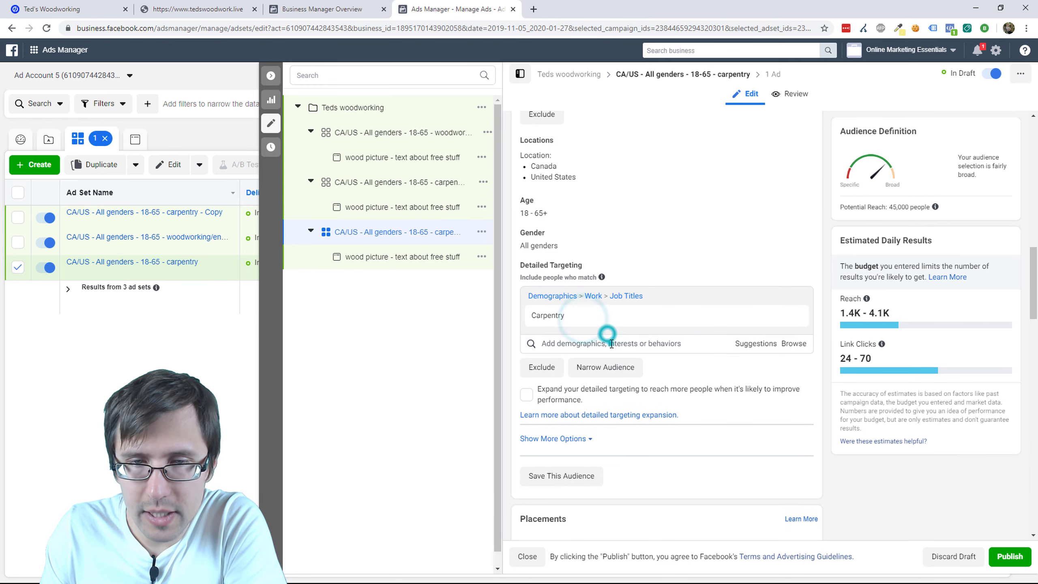
left_click(606, 342)
left_click(744, 343)
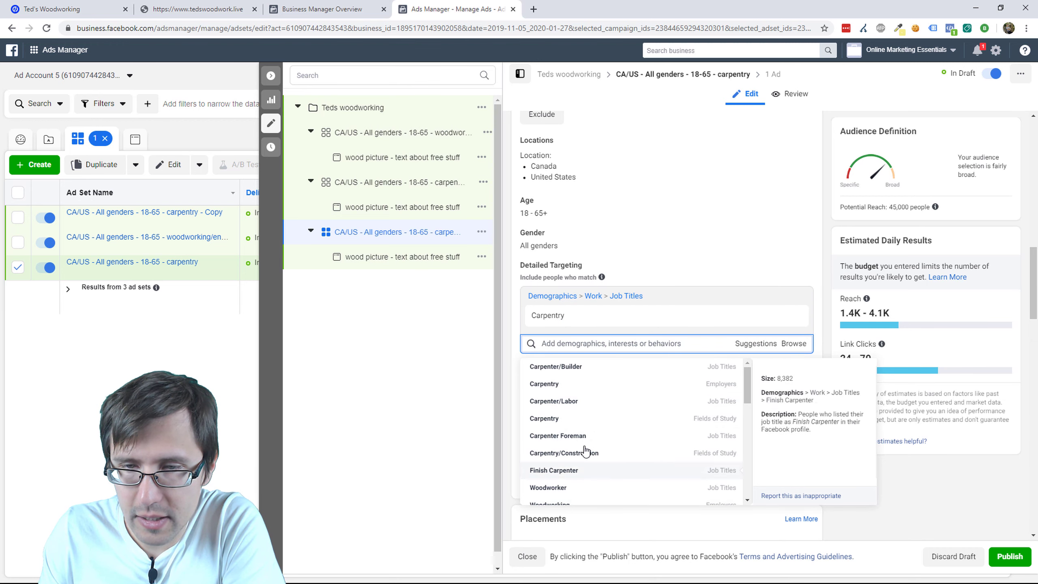
left_click(585, 402)
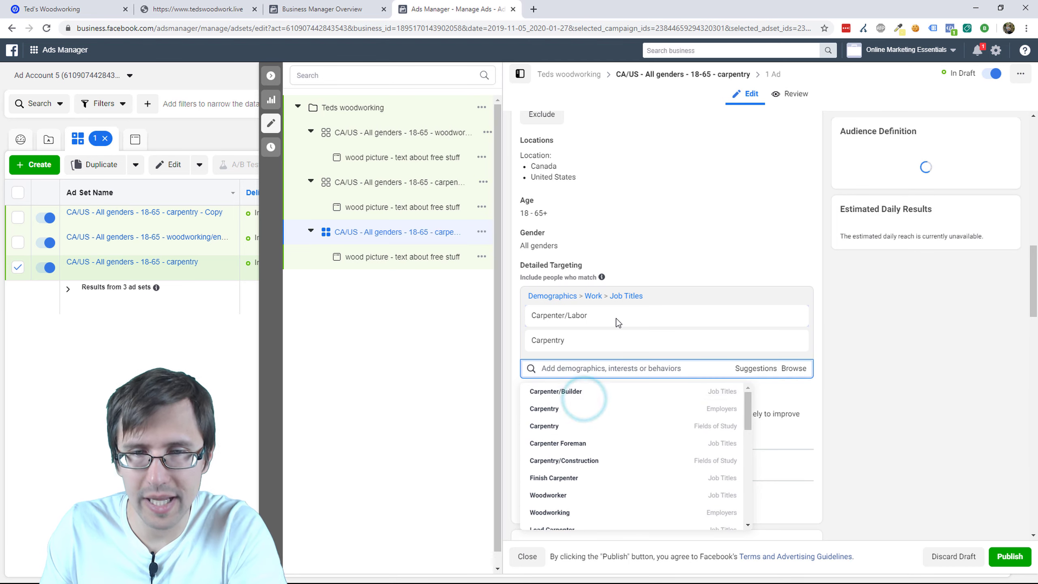
left_click(793, 340)
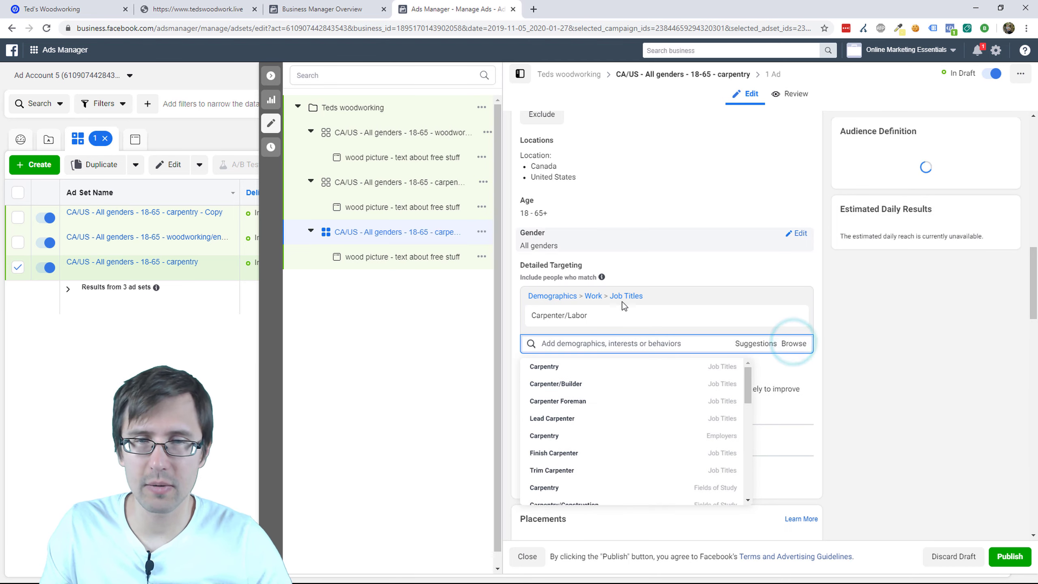
Step: Rename the ad set, replacing 'carpentry' with 'Carpenter/Labor'
left_click_drag(621, 315, 571, 323)
scroll(653, 229, "up", 15)
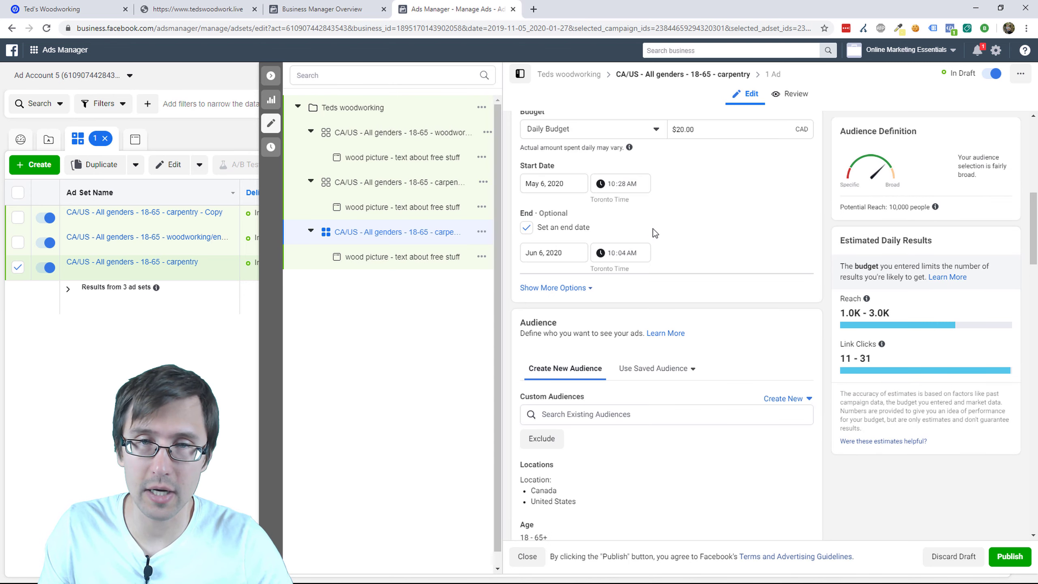
scroll(627, 144, "up", 2)
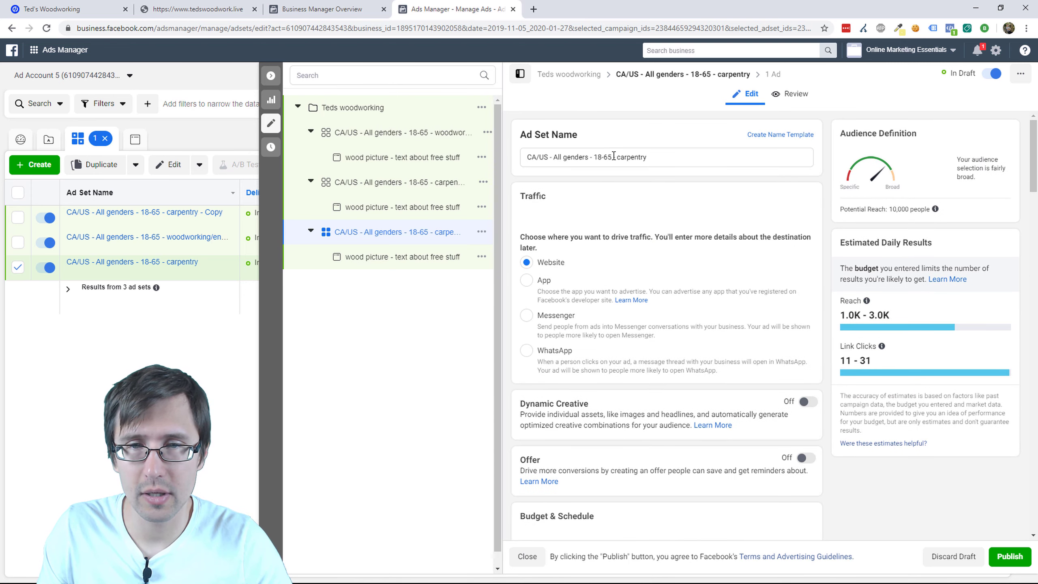
double_click(645, 162)
type("Carpenter/Labor")
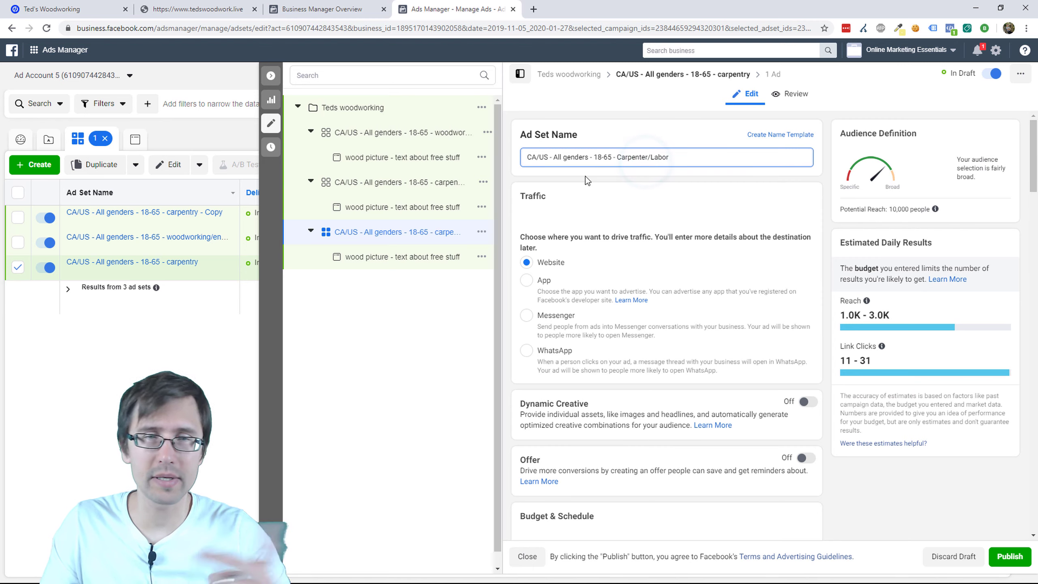
Step: Close the ad set editor and publish the Teds woodworking campaign, confirming both account dialogs
left_click(271, 124)
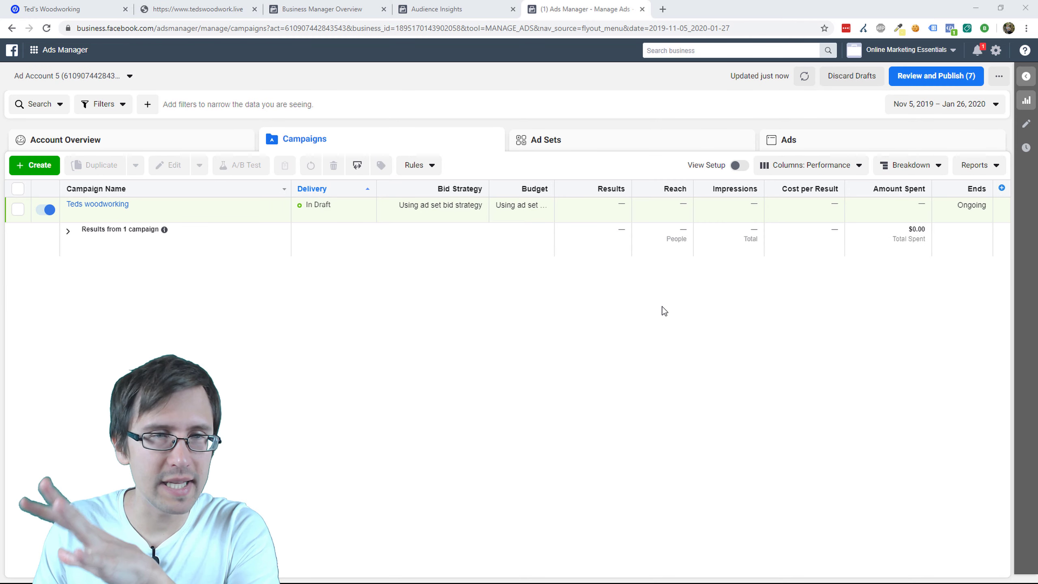
left_click(909, 77)
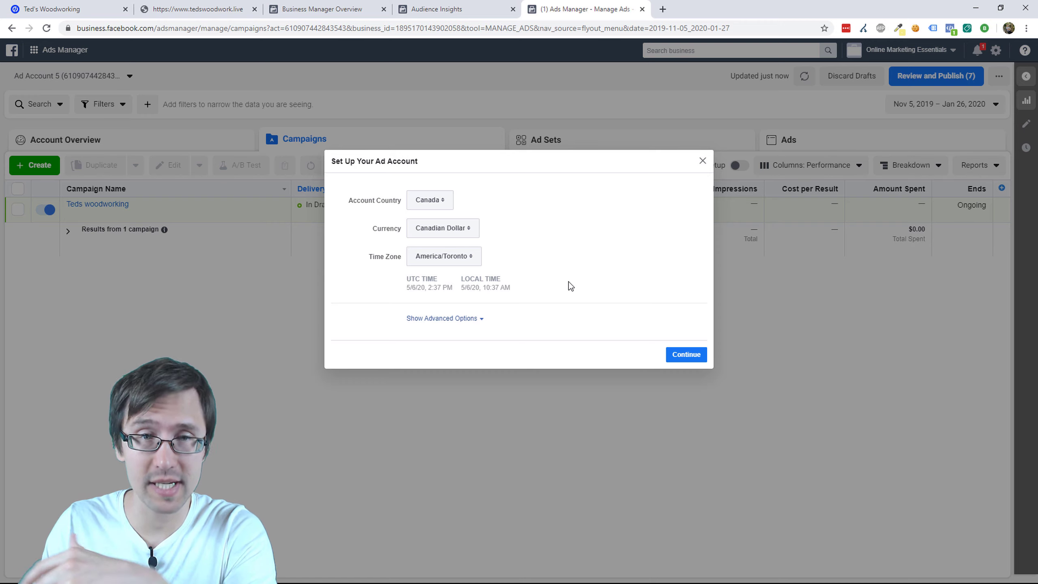
left_click(687, 355)
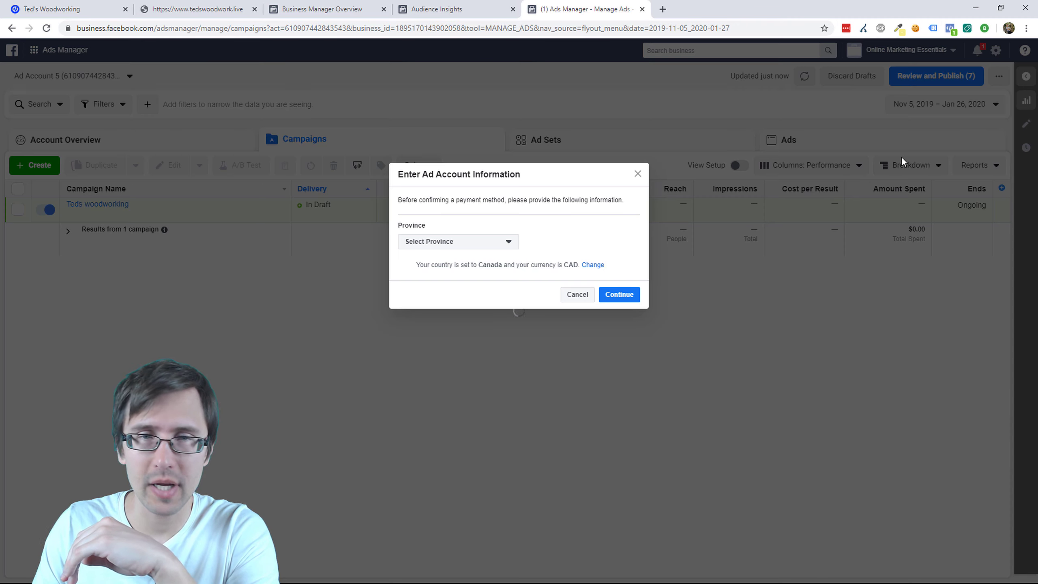
left_click(611, 299)
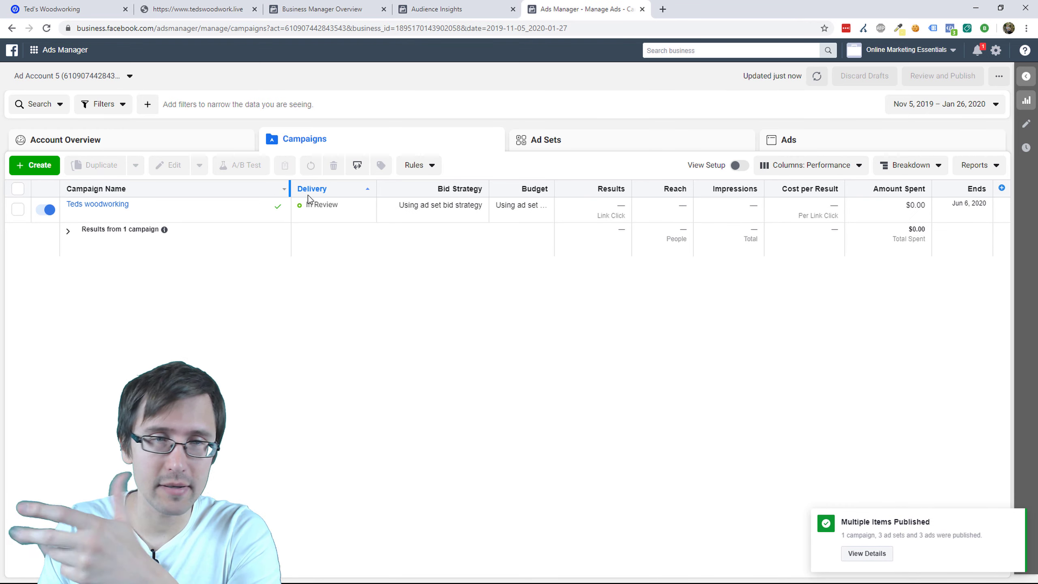
Step: Turn off the Teds woodworking campaign, check an ad's Facebook preview options, then open business tools
left_click(43, 211)
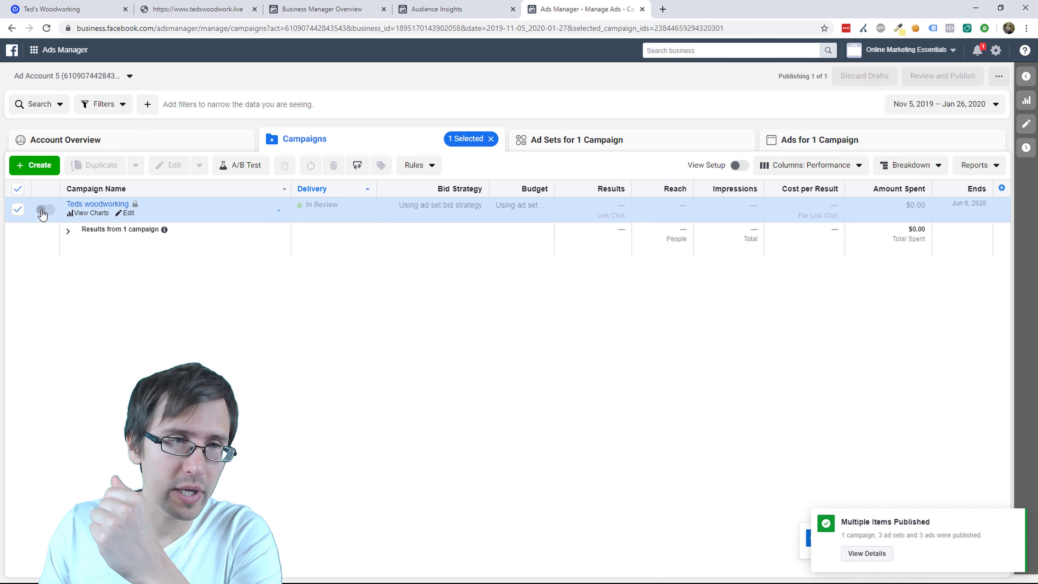
left_click(838, 143)
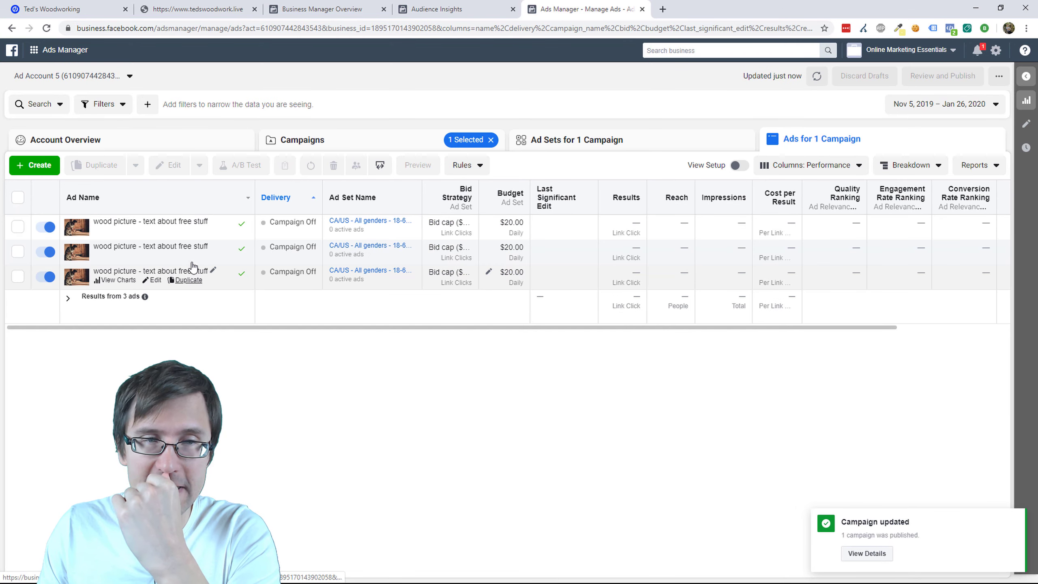
left_click(152, 232)
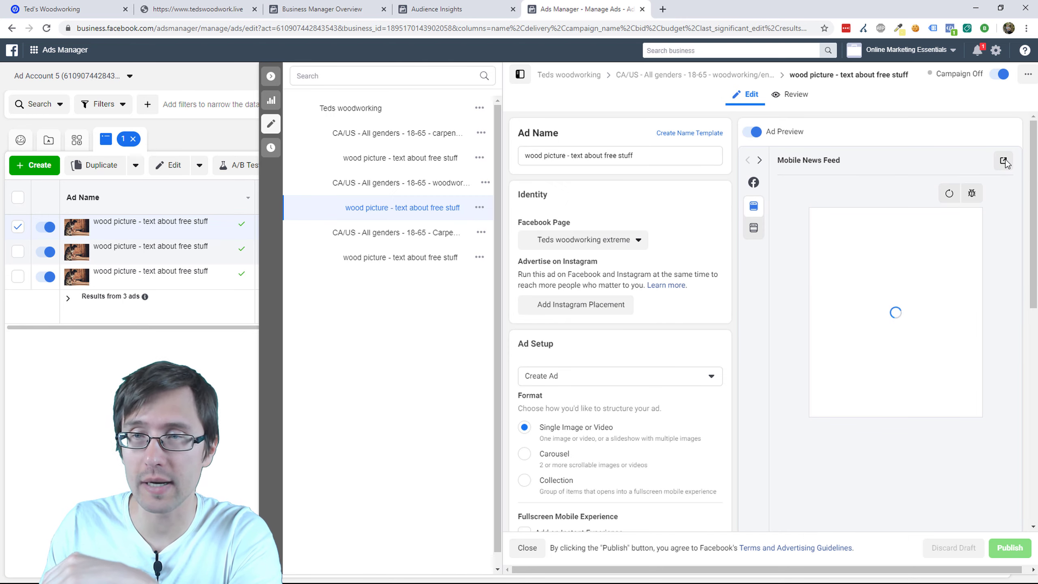
left_click(1003, 162)
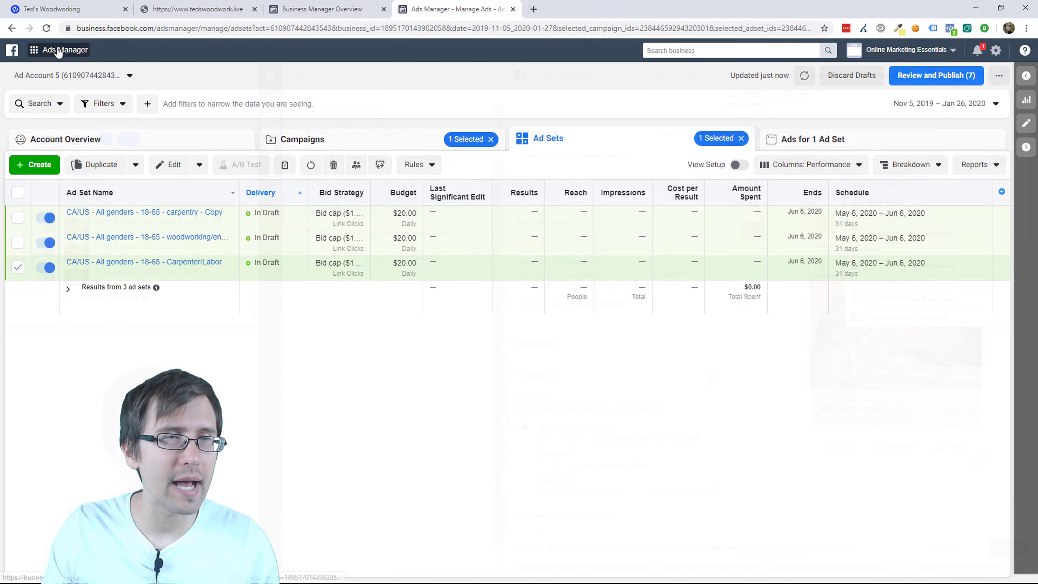
left_click(58, 51)
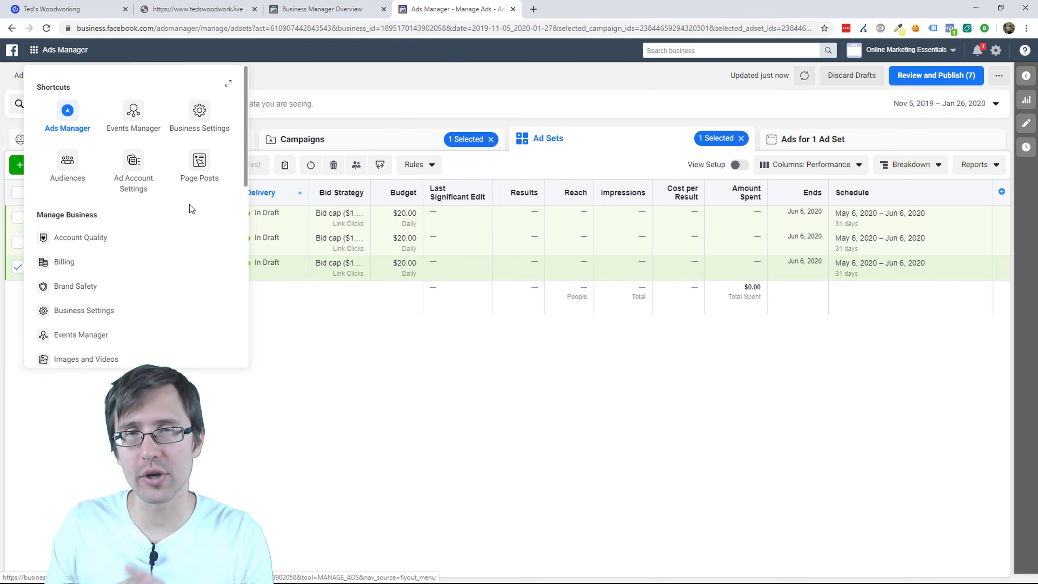
Step: Open Audience Insights from the Analyze and Report section of the business tools menu
scroll(161, 245, "down", 3)
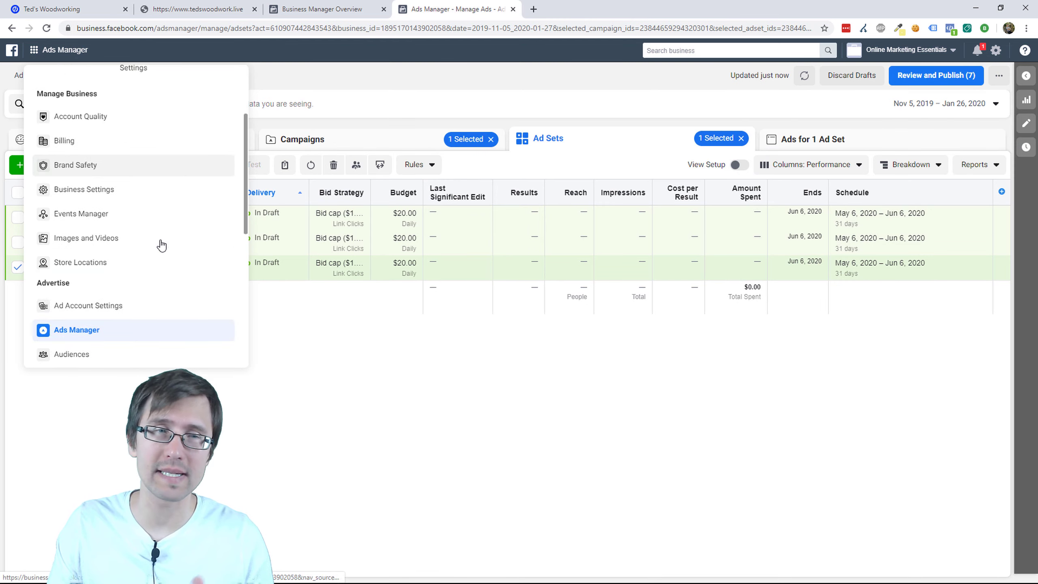
scroll(161, 244, "down", 3)
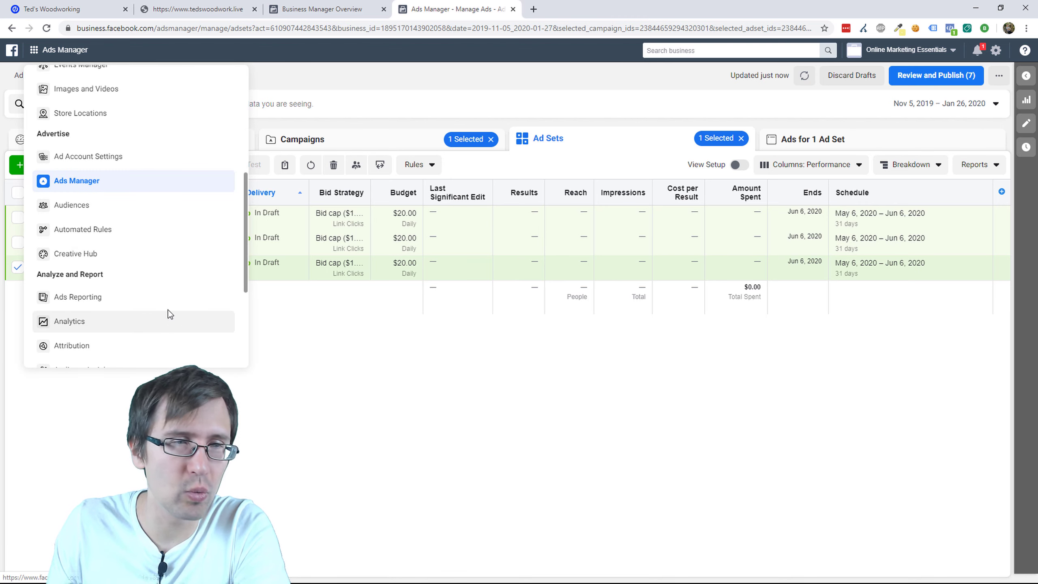
scroll(166, 304, "down", 1)
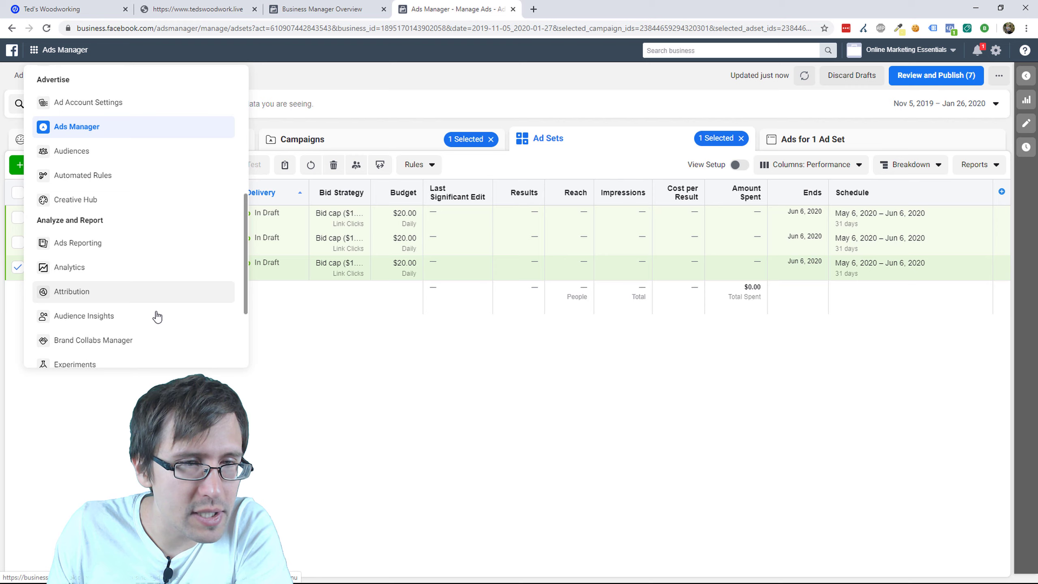
left_click(128, 319)
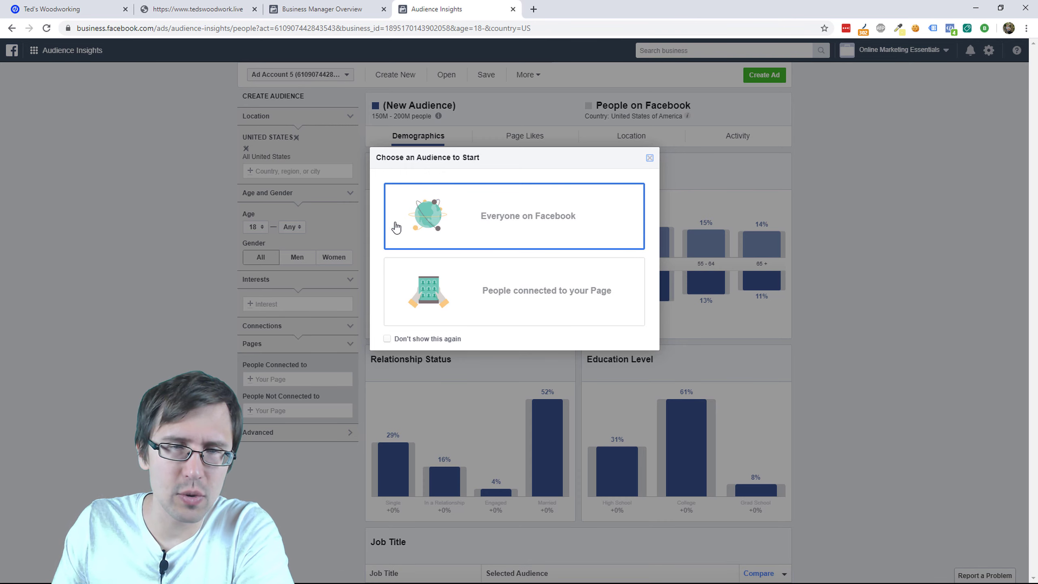
Step: Start from Everyone on Facebook and enter 'woodworking' in the Interests field
left_click(539, 219)
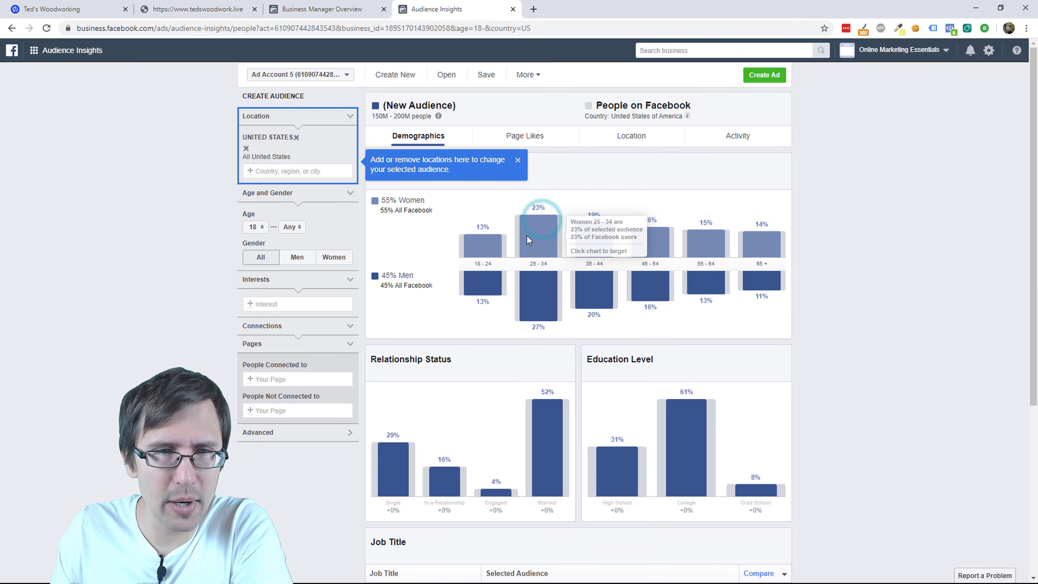
left_click(265, 304)
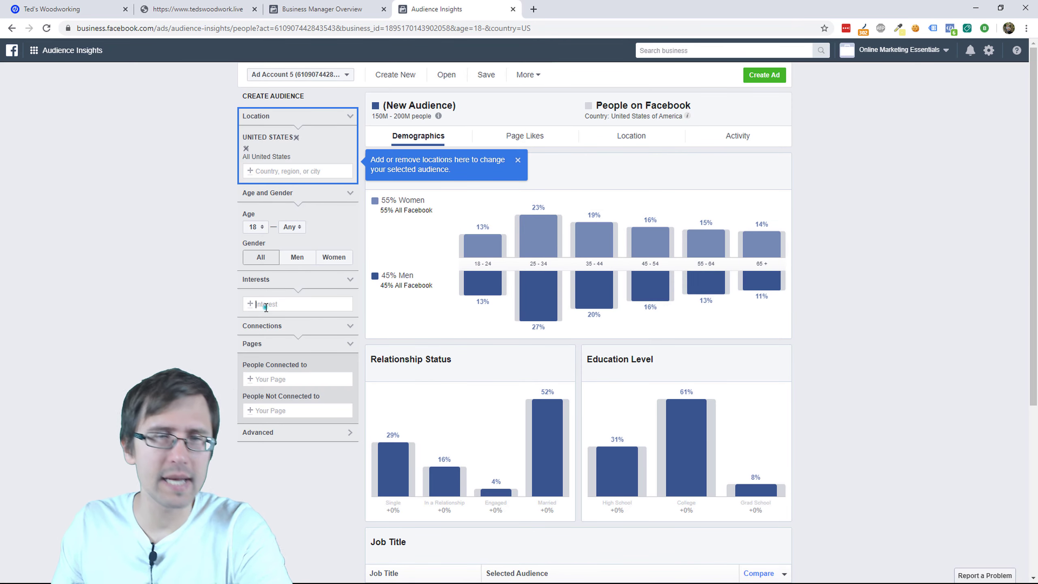
type("wood")
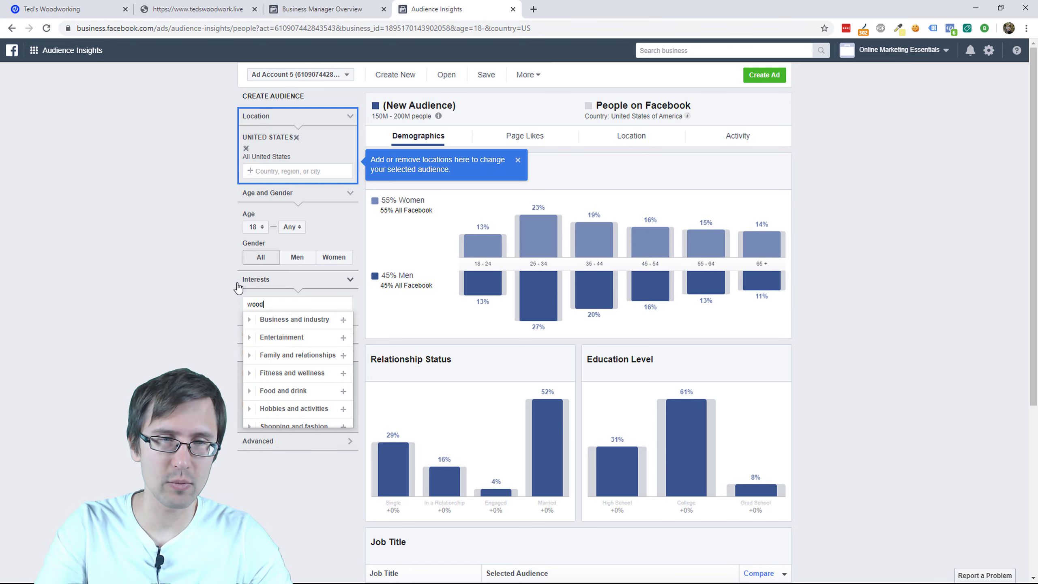
type("working")
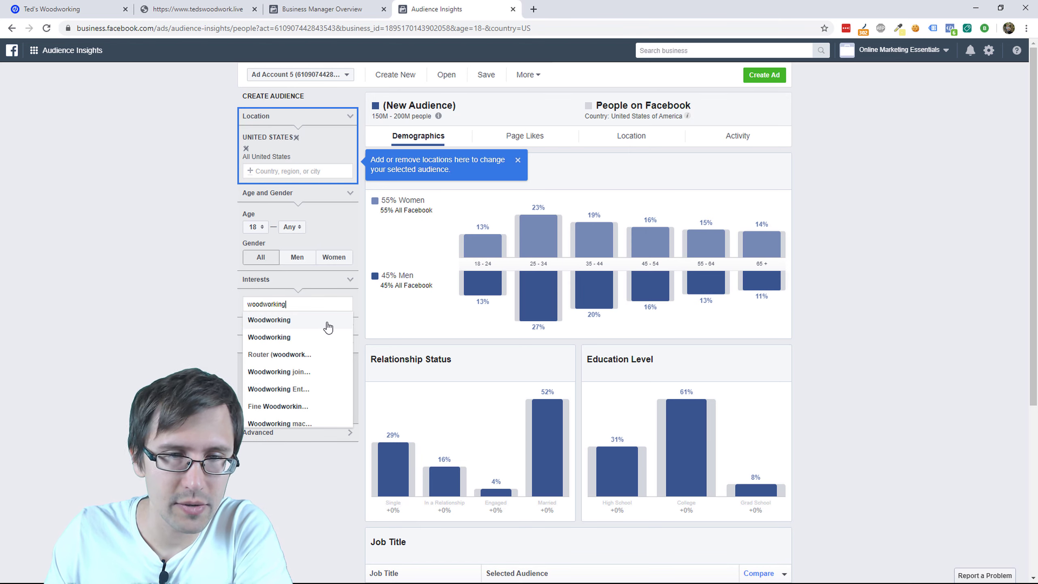
Step: Keep only the additional Woodworking interest, removing the employer entry, for a 30M–35M audience
left_click(327, 323)
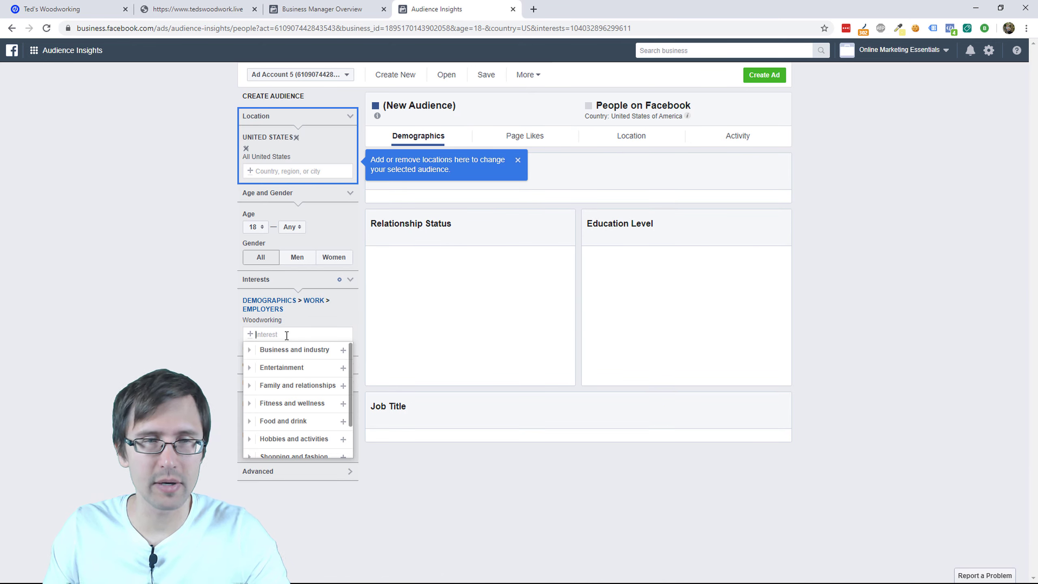
type("woodwor")
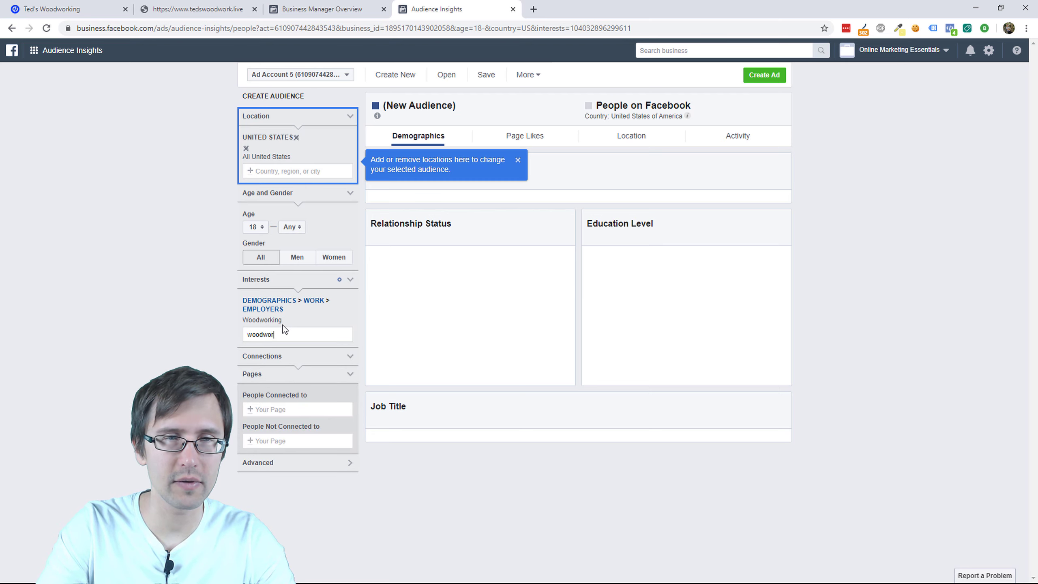
type("king")
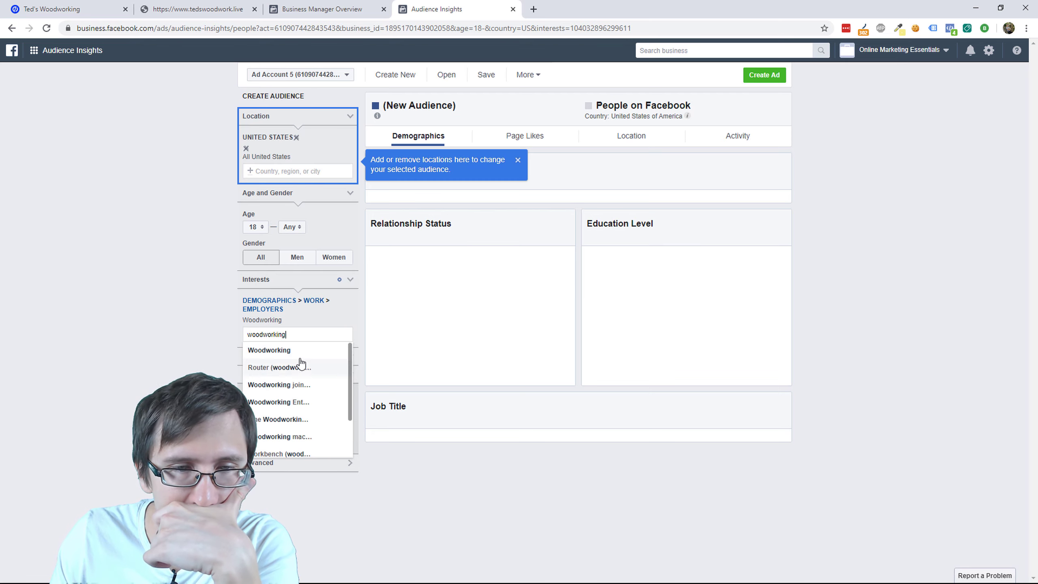
left_click(301, 351)
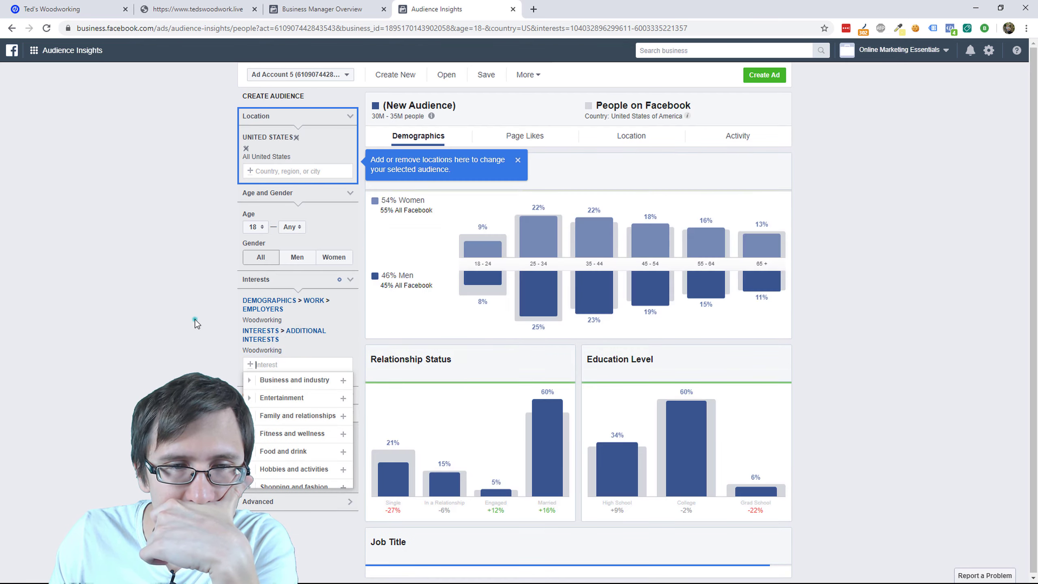
left_click(195, 323)
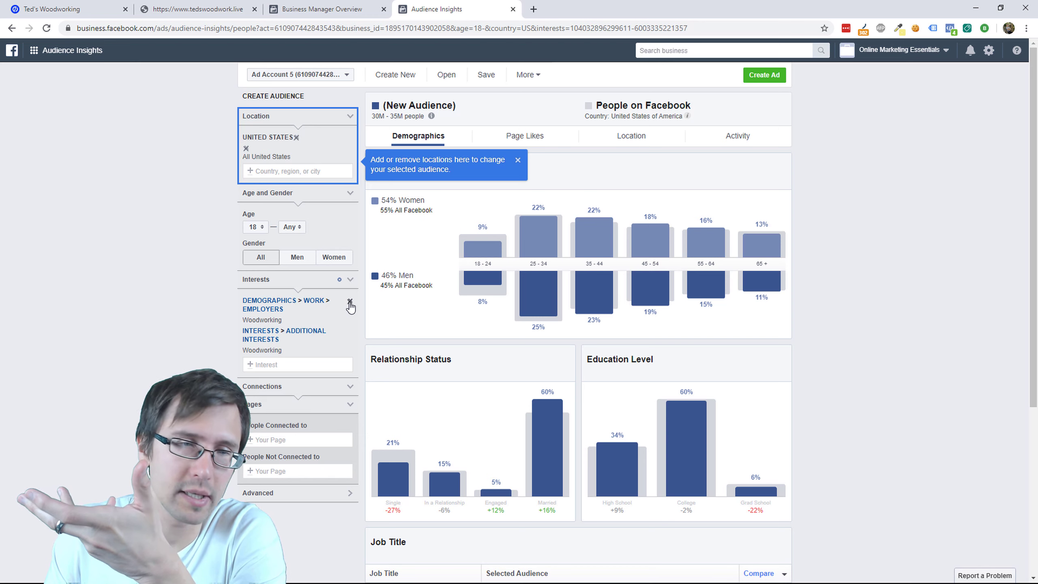
left_click(350, 302)
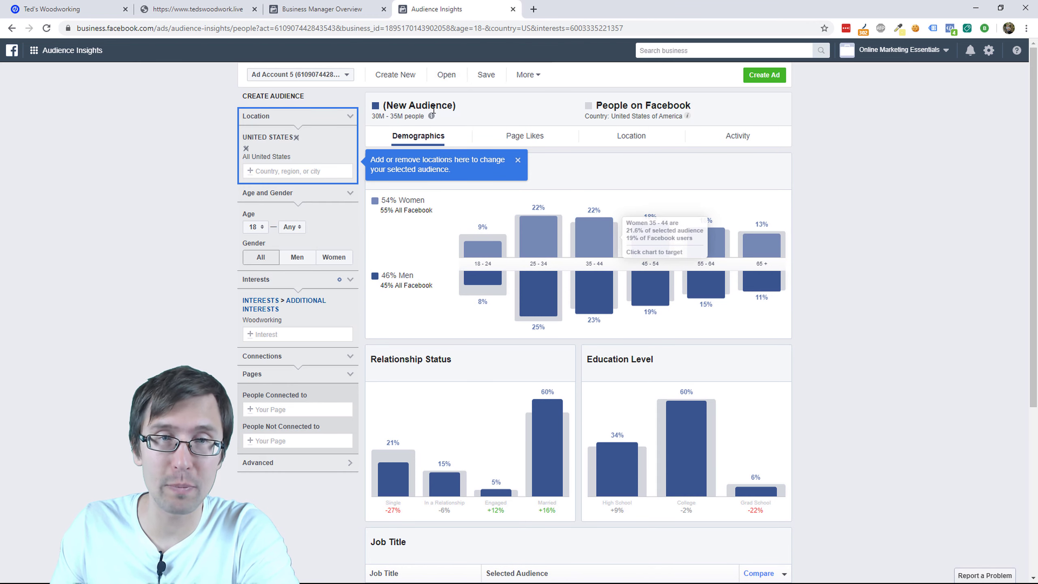
Step: Review the Woodworking audience's demographics charts, then switch to its Page Likes view
mouse_move(431, 116)
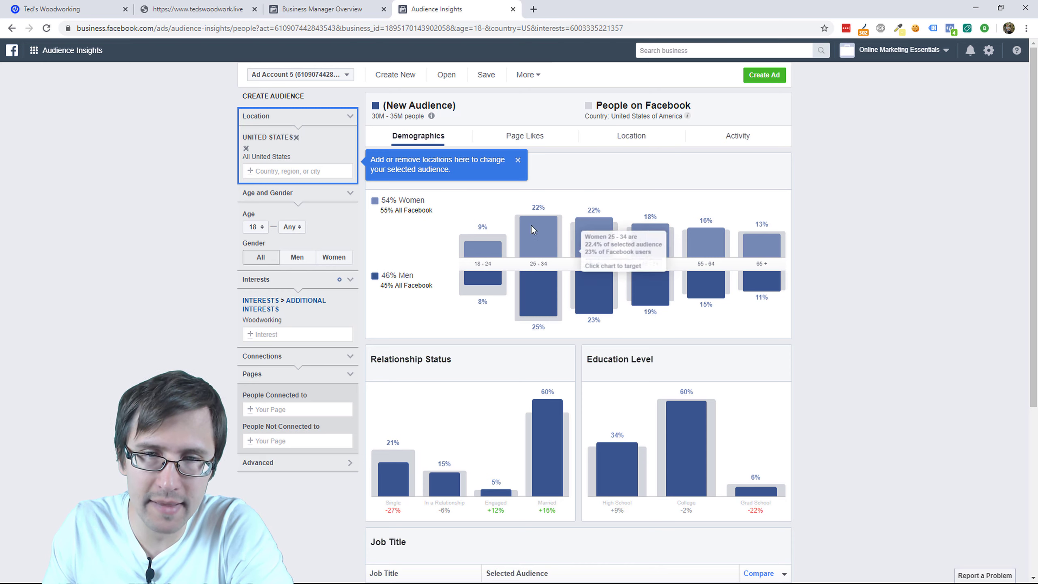
mouse_move(531, 226)
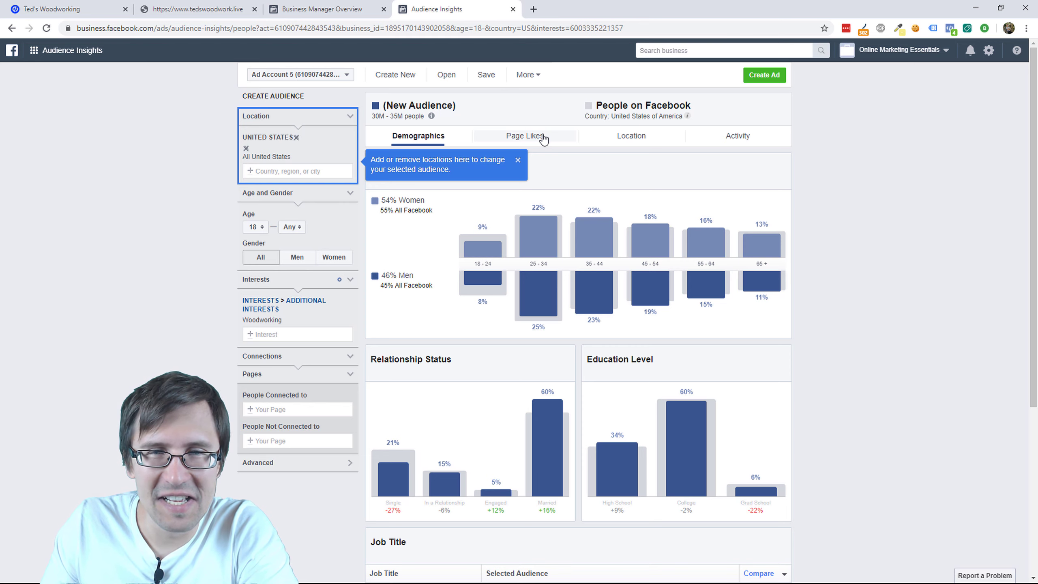
left_click(542, 136)
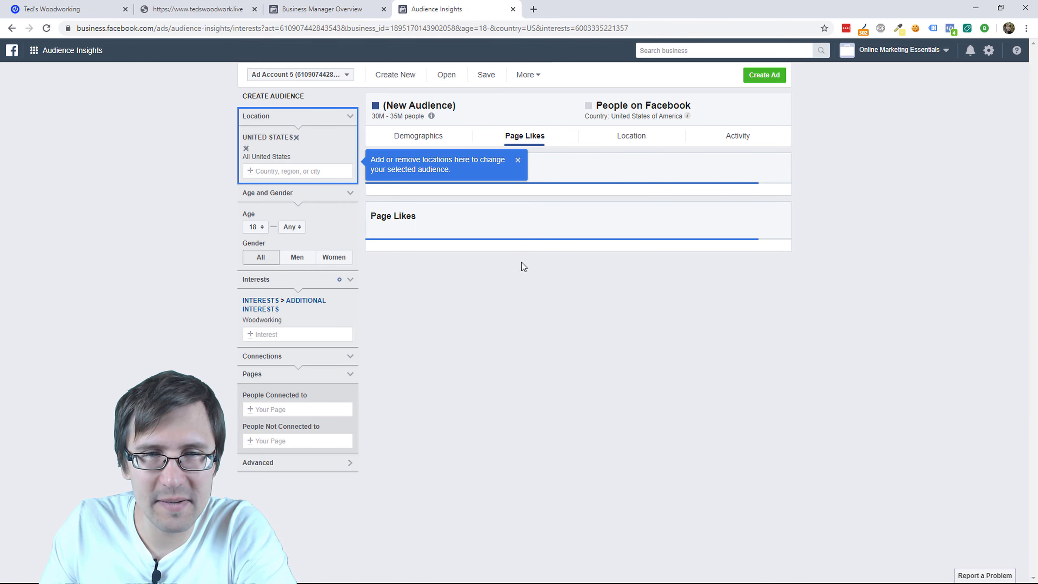
Step: Dismiss the location tip and open the top liked page, RTIC Outdoors, in a new tab
left_click(518, 160)
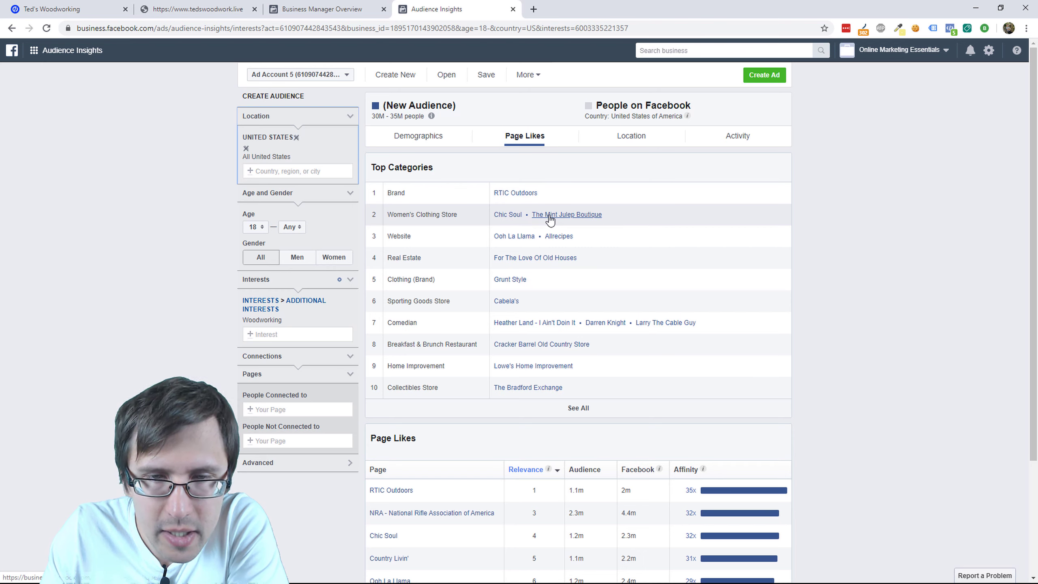
scroll(556, 332, "down", 2)
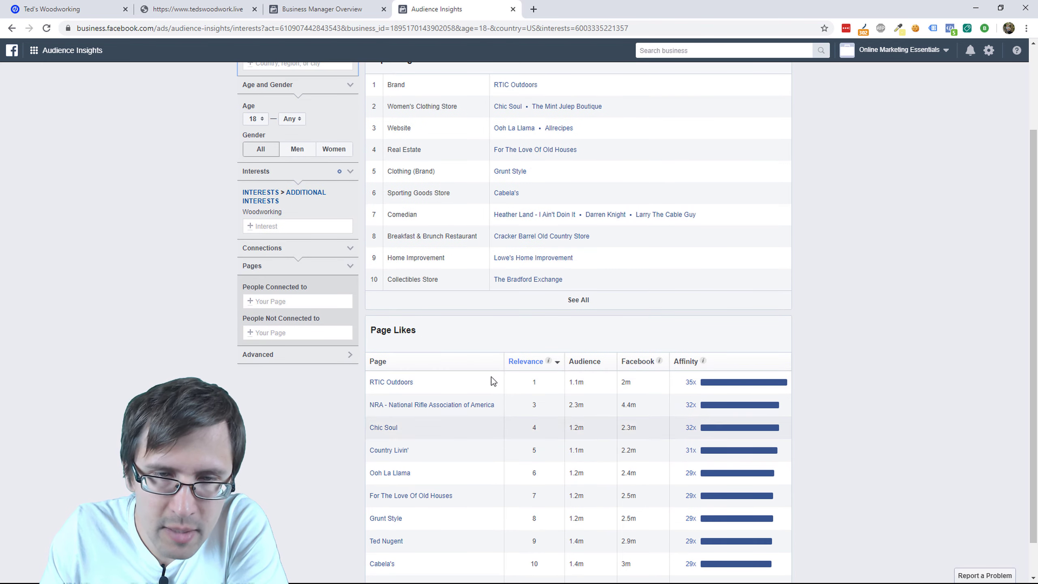
scroll(490, 402, "up", 2)
right_click(505, 197)
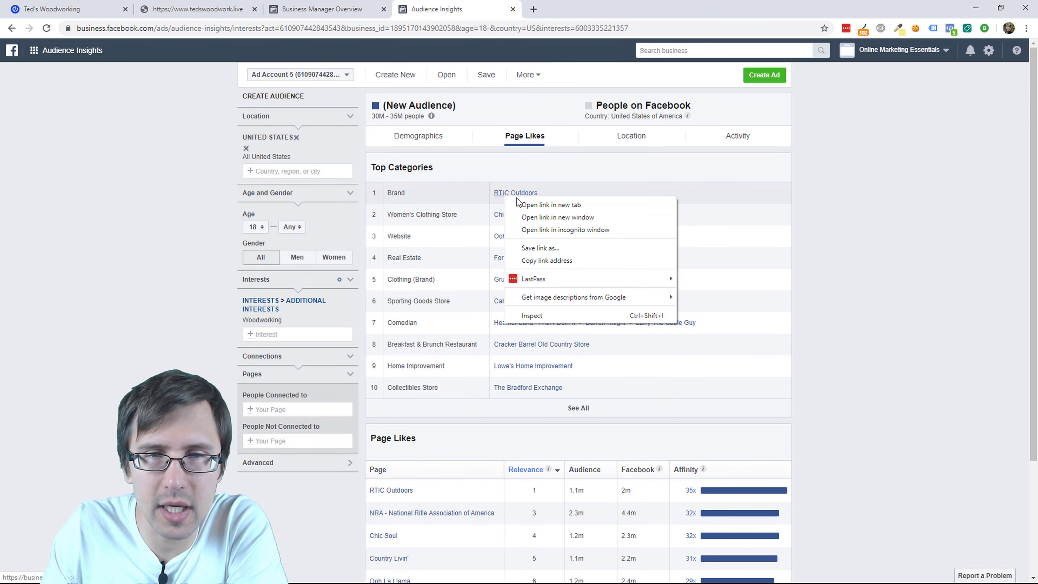
left_click(523, 206)
left_click(568, 9)
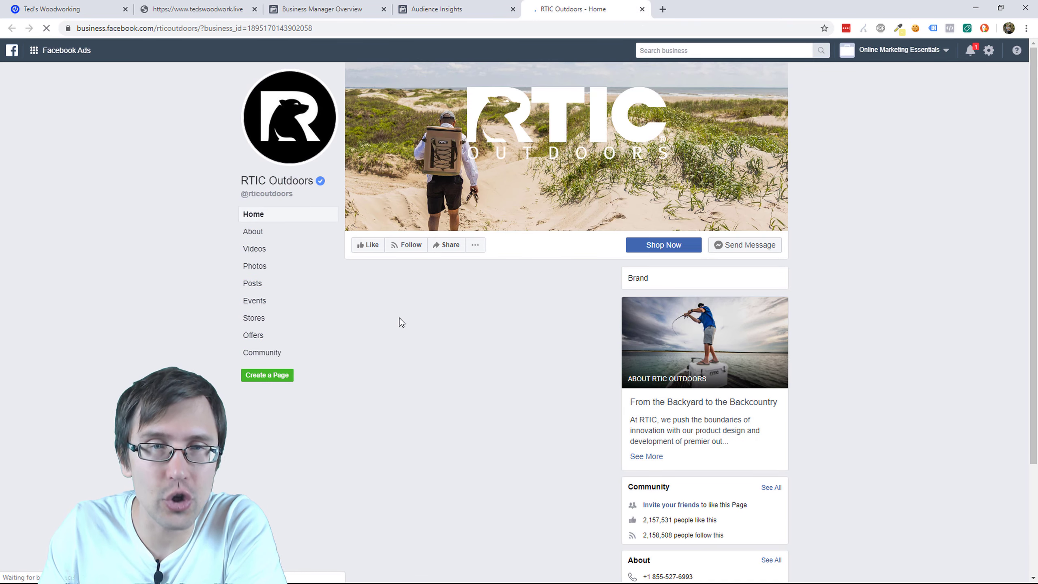
Step: Browse the RTIC Outdoors page, then return to the Audience Insights Page Likes report
scroll(184, 365, "down", 1)
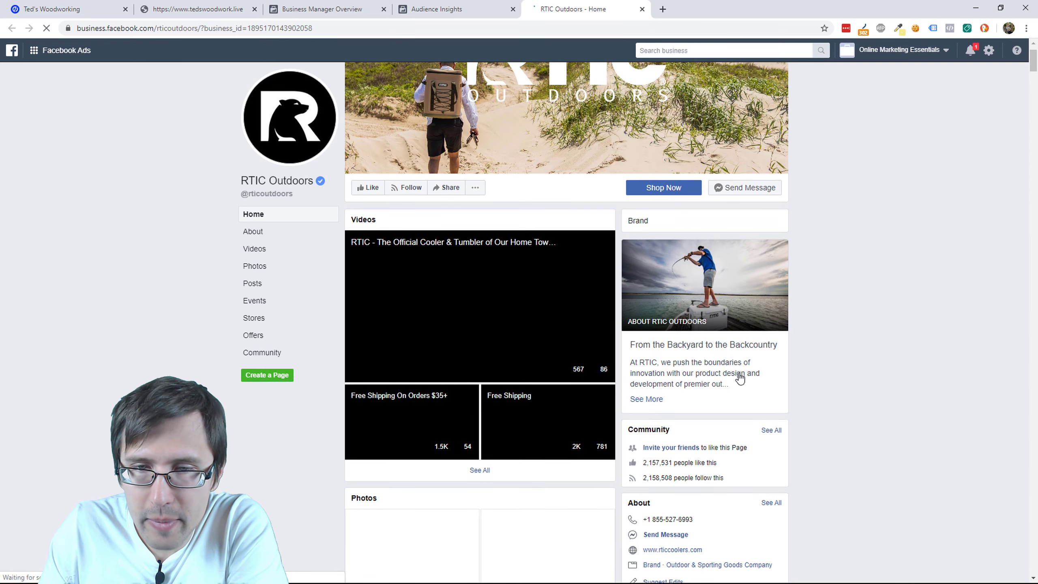
scroll(704, 303, "down", 2)
scroll(768, 302, "down", 2)
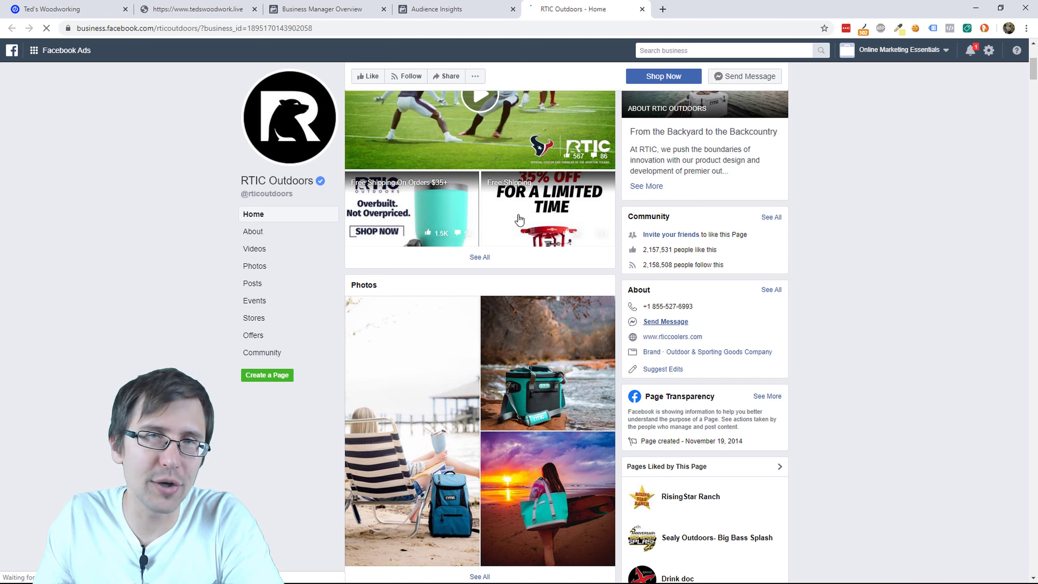
scroll(785, 302, "down", 6)
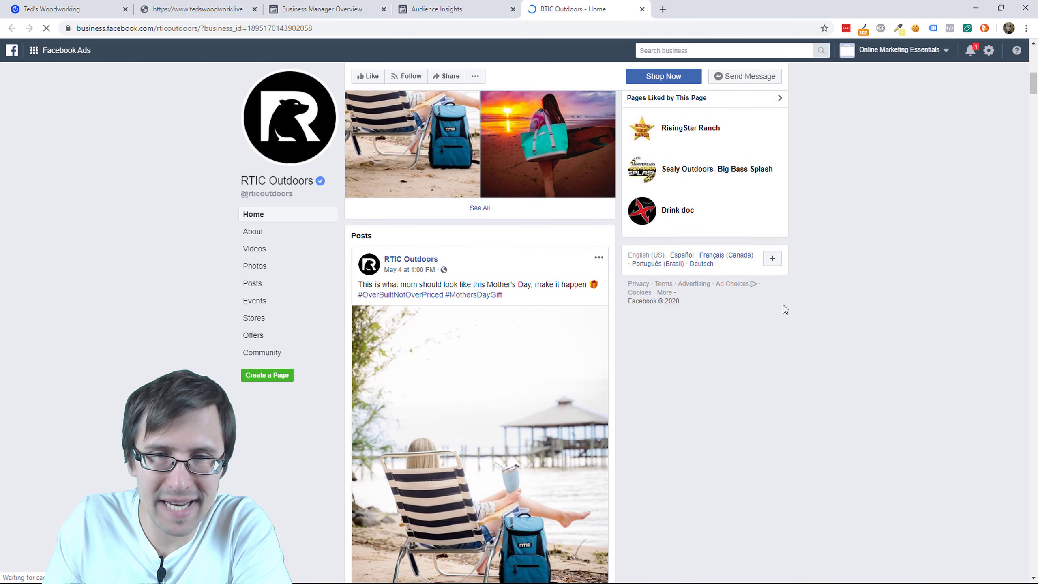
scroll(773, 432, "up", 5)
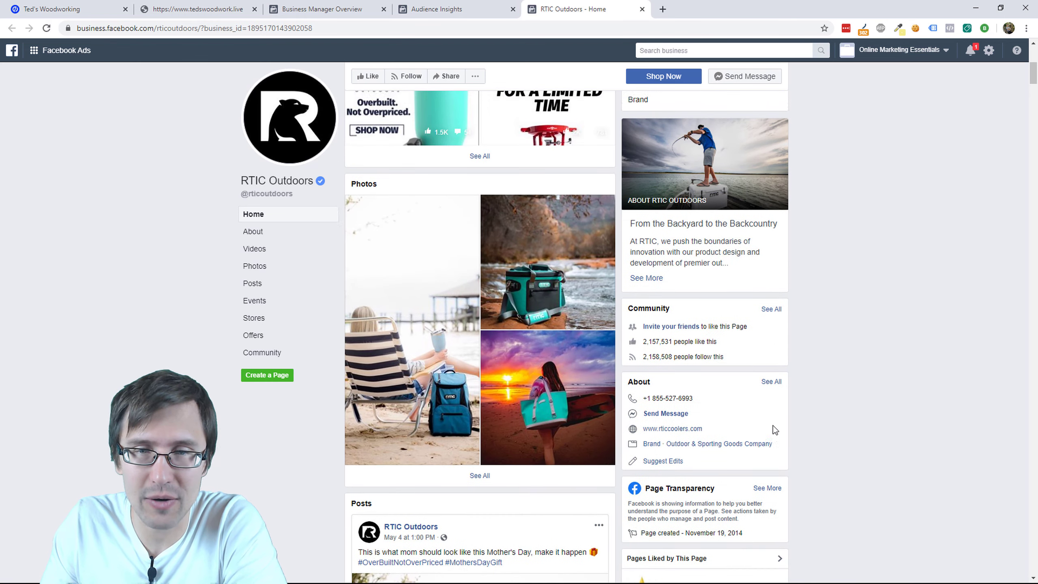
scroll(381, 385, "down", 5)
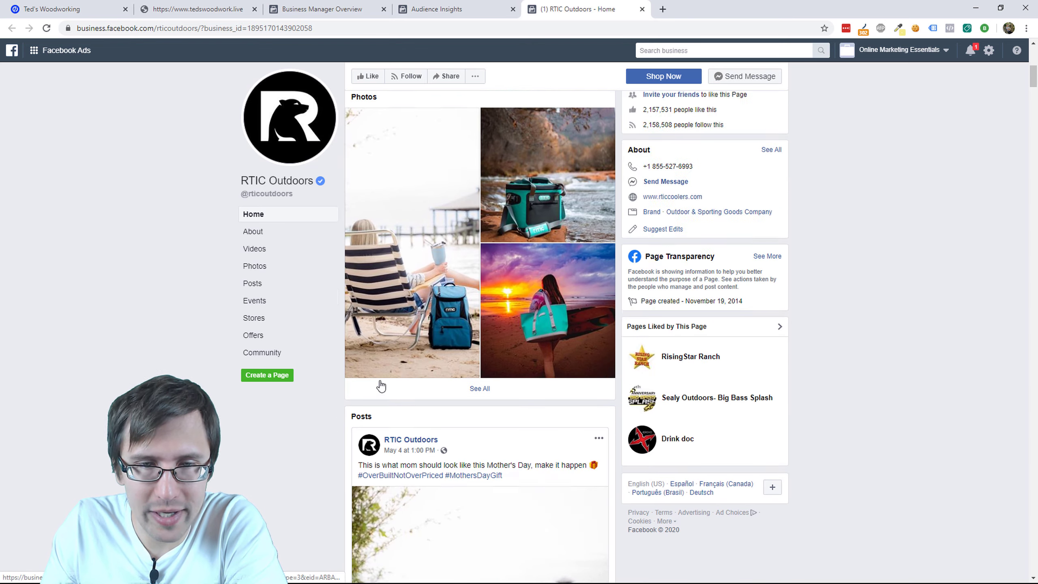
scroll(511, 454, "down", 6)
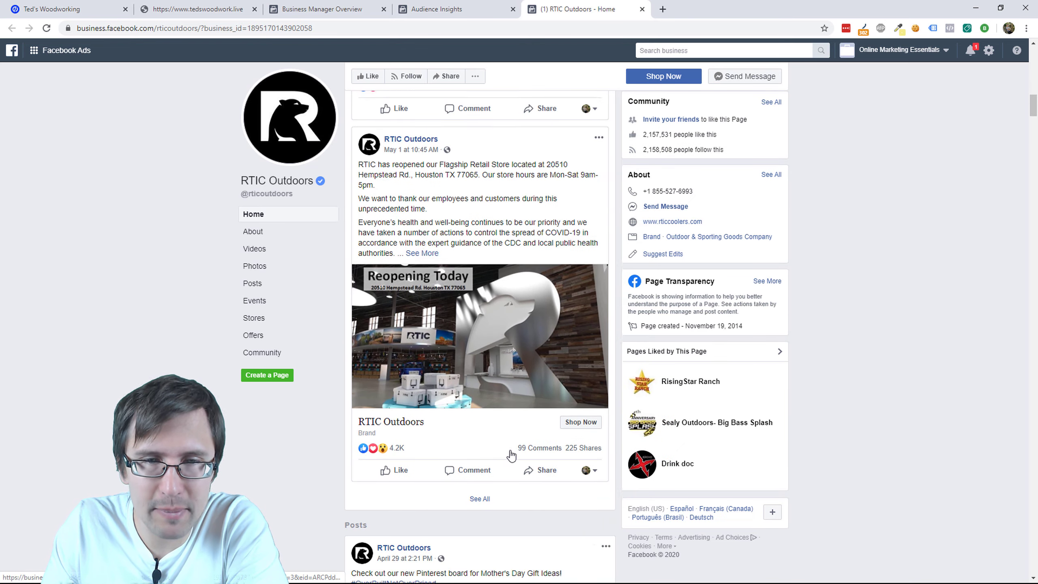
scroll(511, 454, "down", 4)
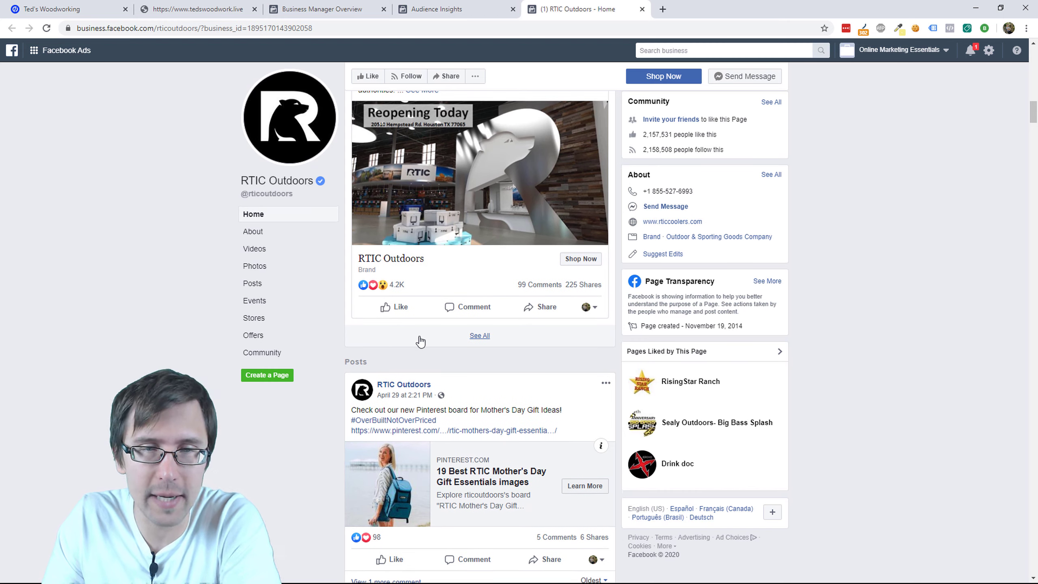
scroll(419, 340, "down", 2)
scroll(592, 409, "up", 15)
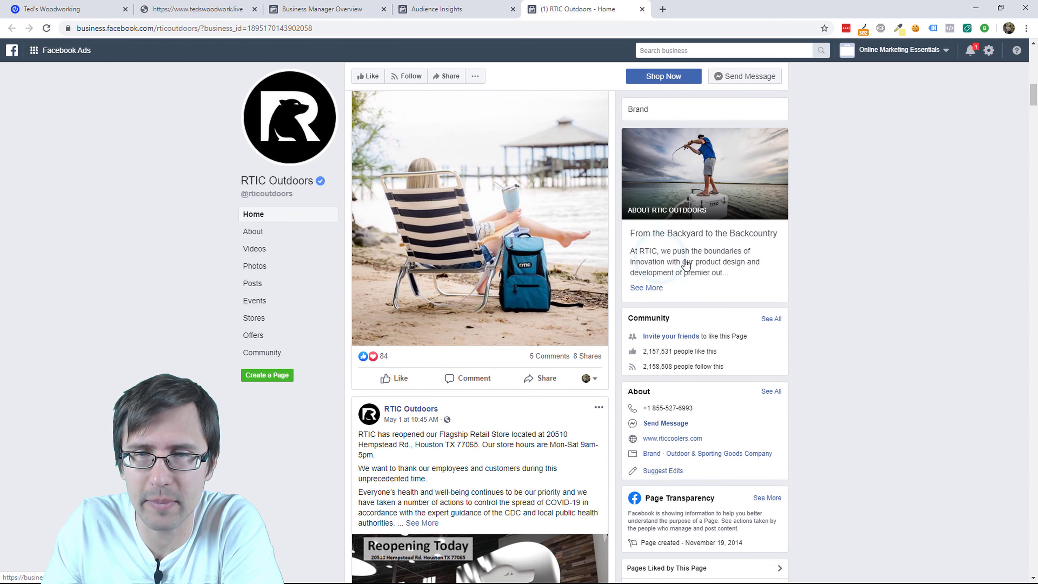
left_click(354, 8)
left_click(465, 8)
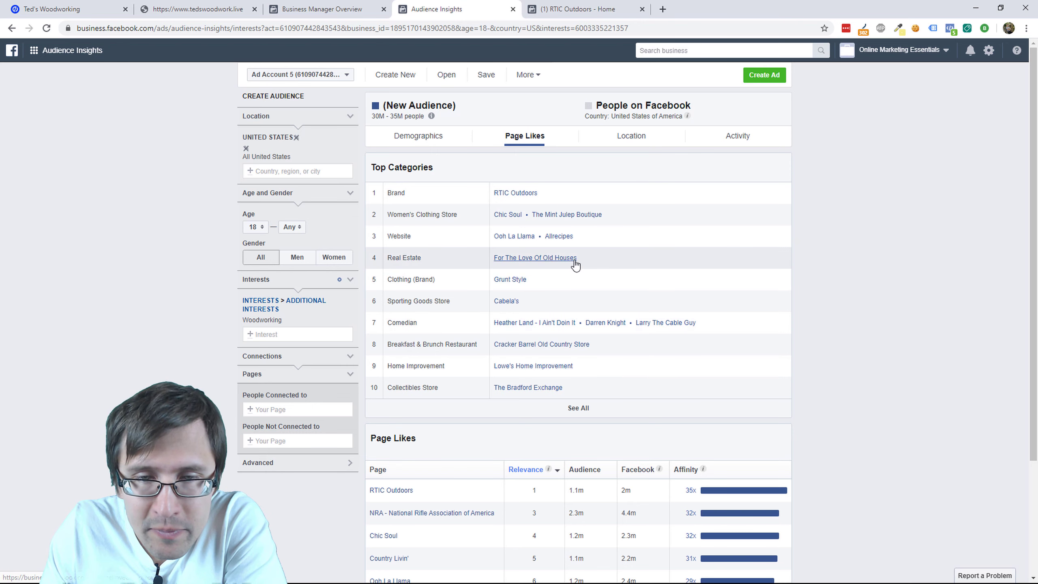
Step: Expand the Page Likes table down to Dusty Old Thing and check the Affinity explanation
scroll(572, 378, "down", 3)
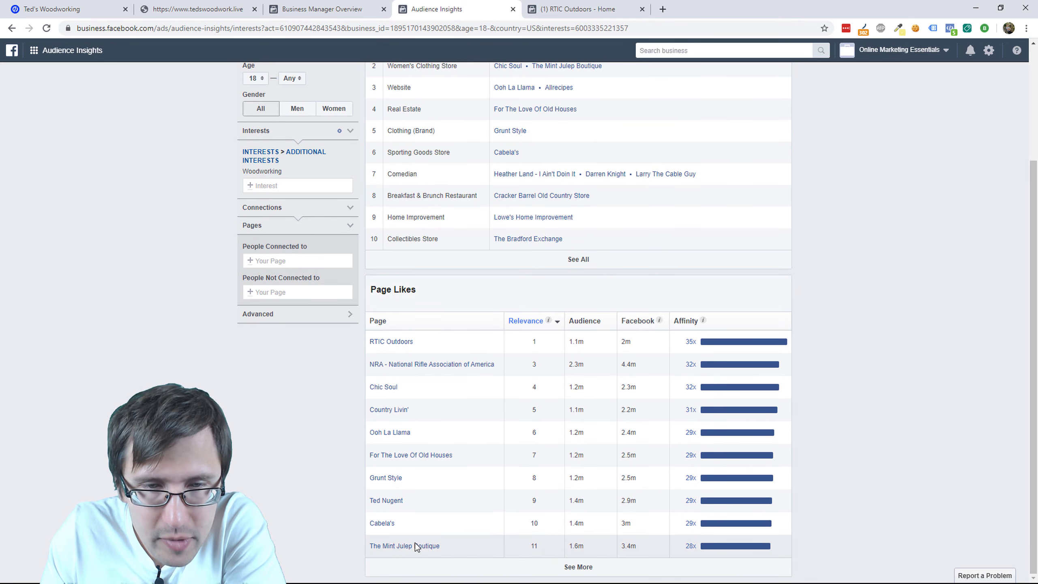
left_click(574, 566)
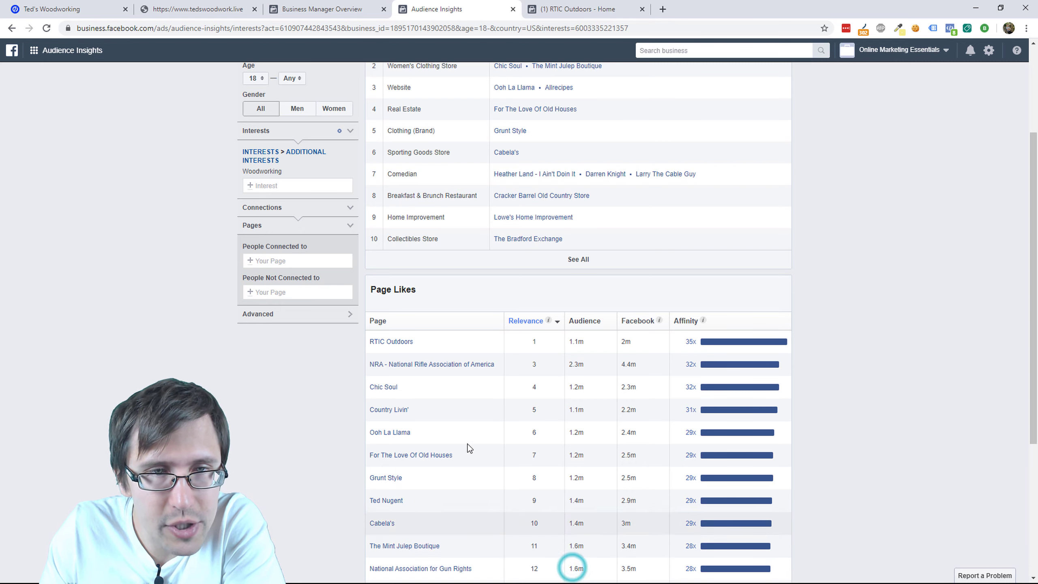
scroll(520, 355, "up", 3)
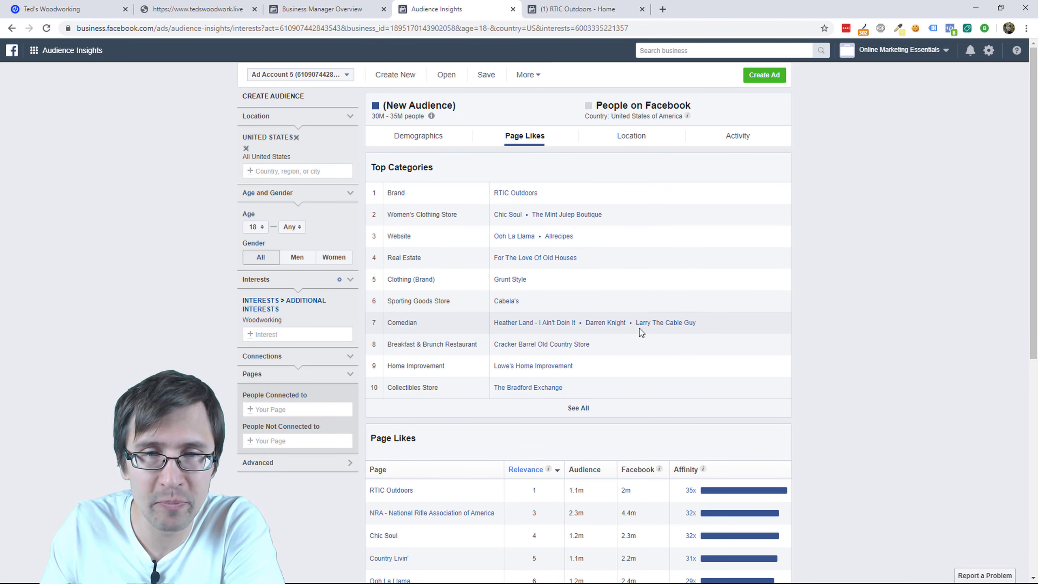
scroll(579, 316, "down", 3)
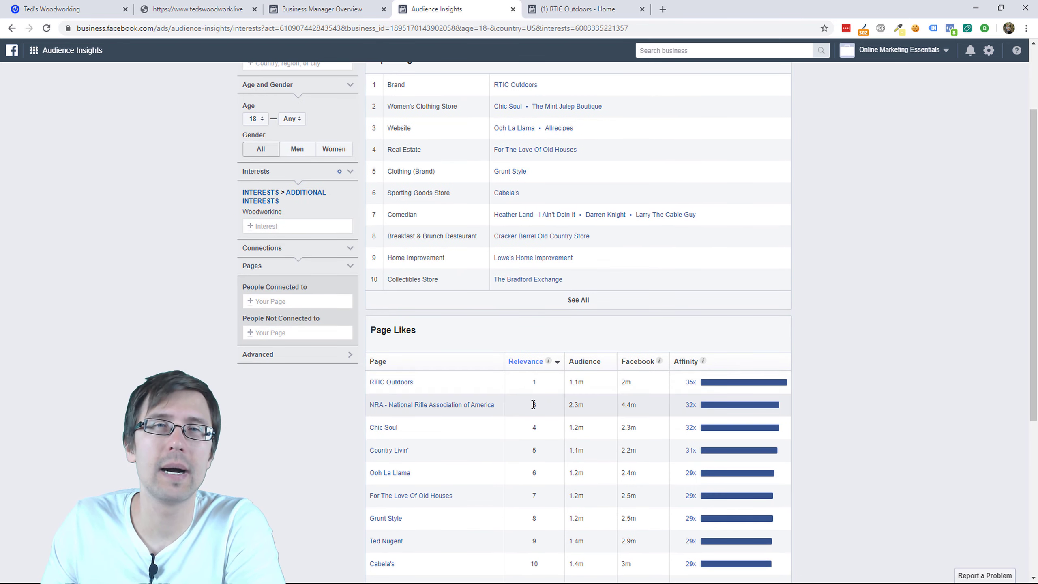
scroll(514, 419, "down", 2)
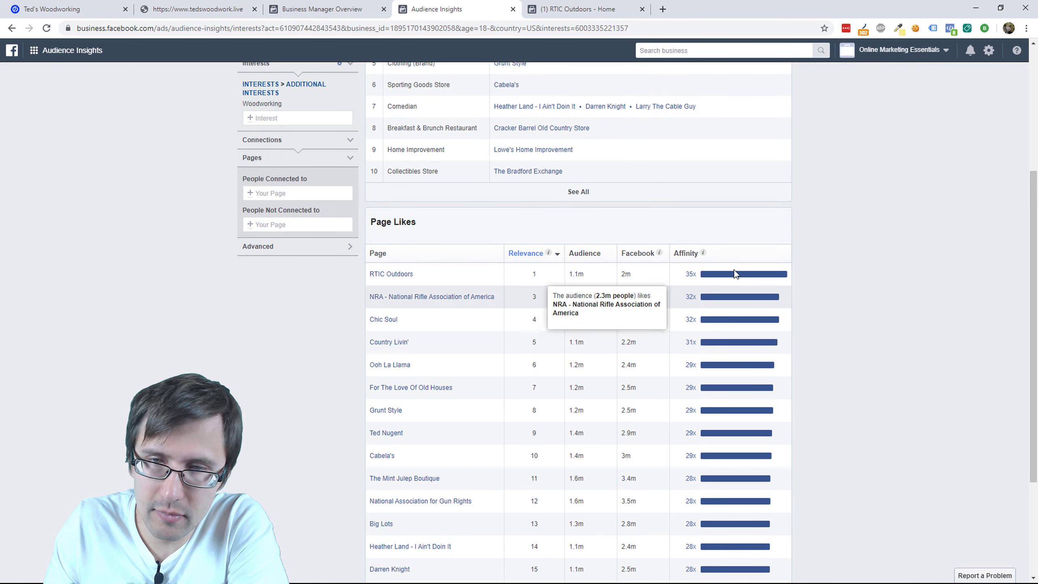
mouse_move(703, 256)
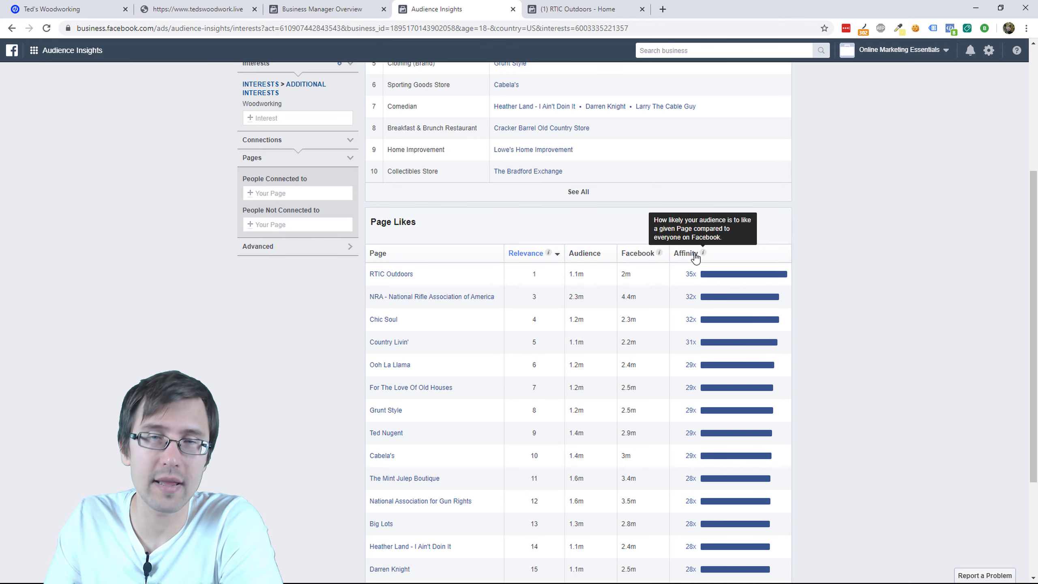
mouse_move(713, 276)
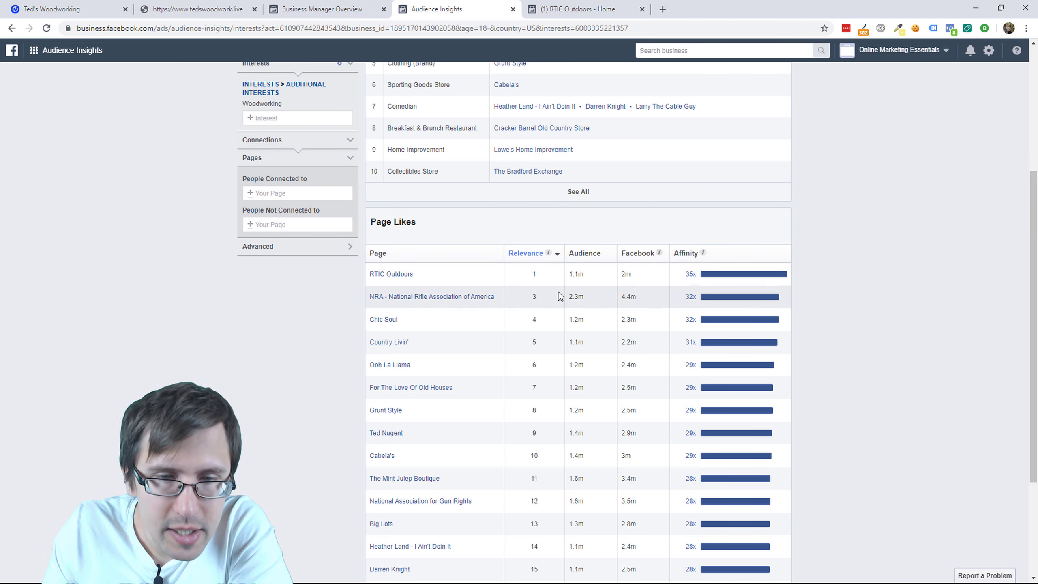
scroll(466, 330, "down", 3)
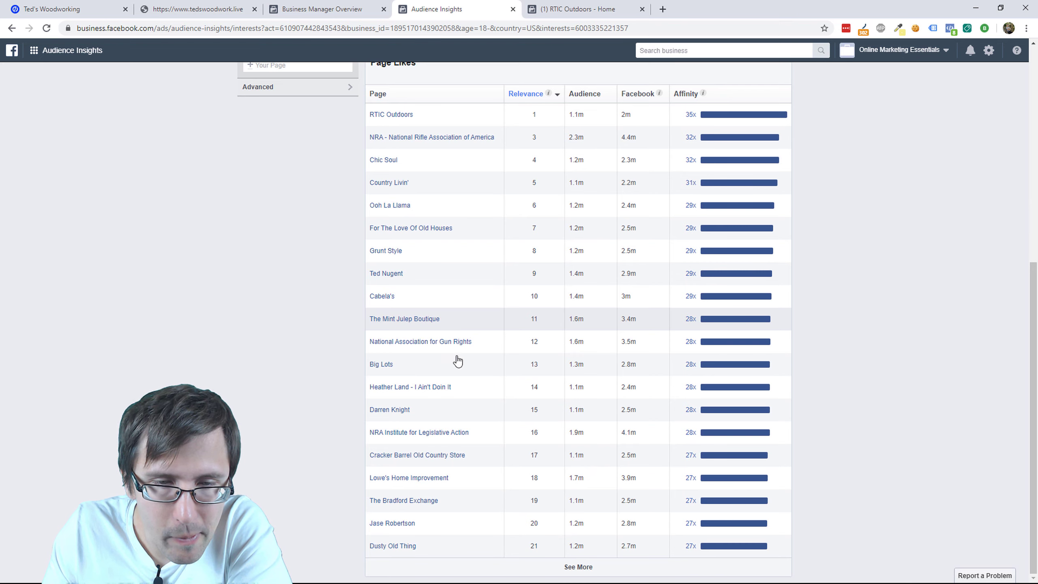
scroll(410, 517, "up", 7)
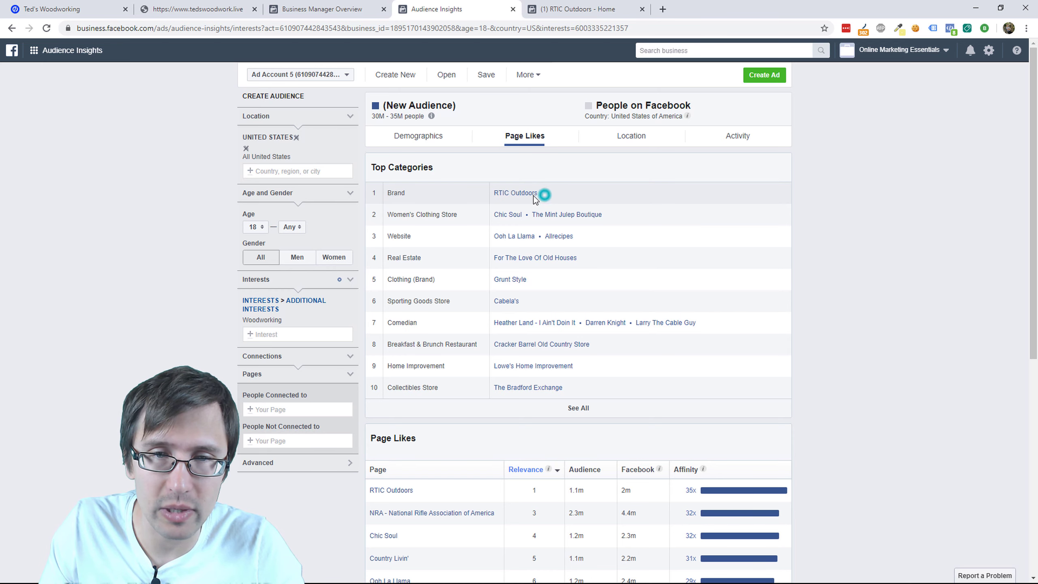
triple_click(498, 197)
key("ctrl+c")
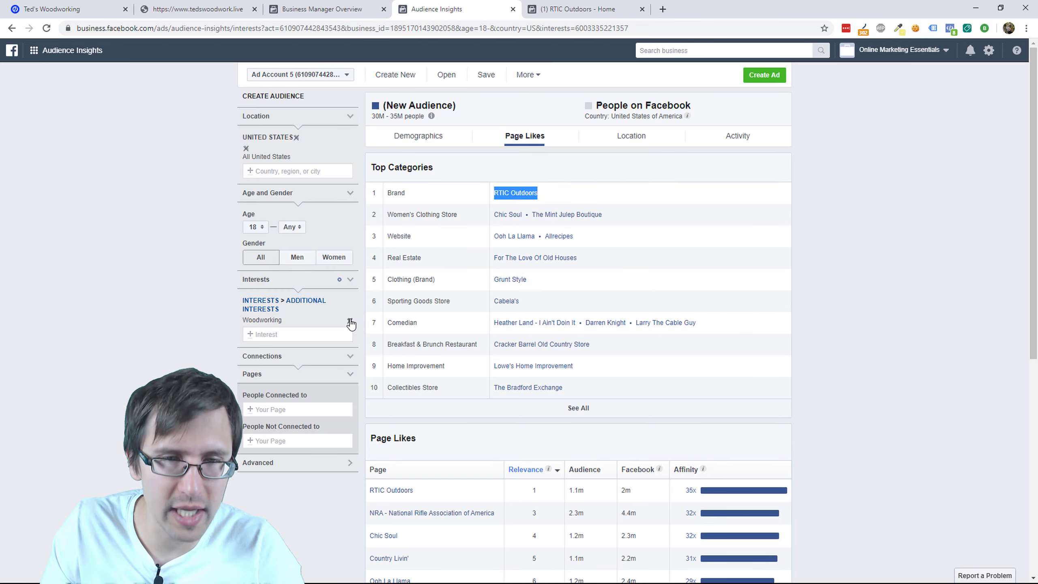
left_click(351, 322)
left_click(275, 303)
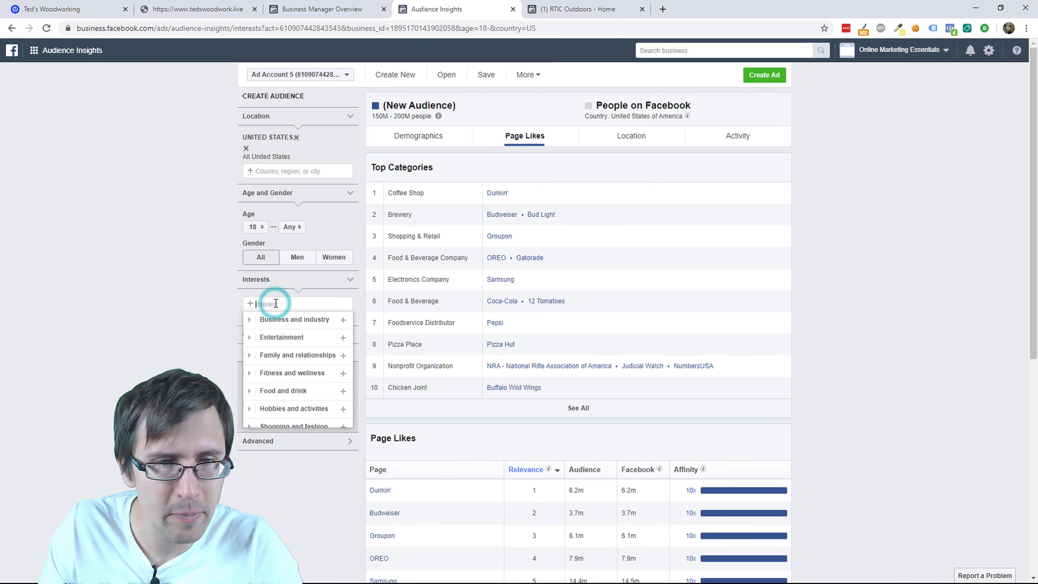
key("ctrl+v")
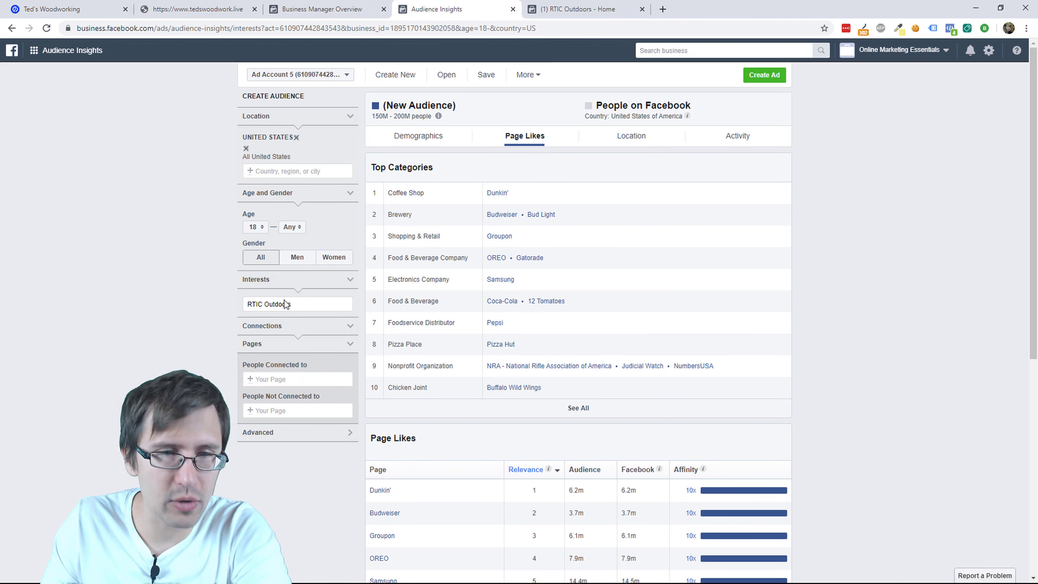
left_click(285, 304)
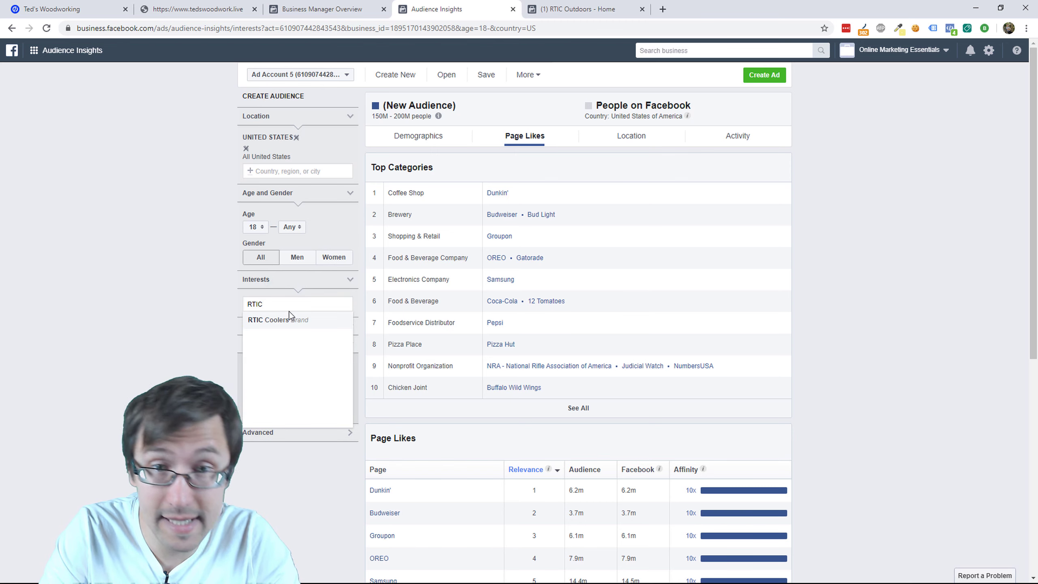
left_click(321, 323)
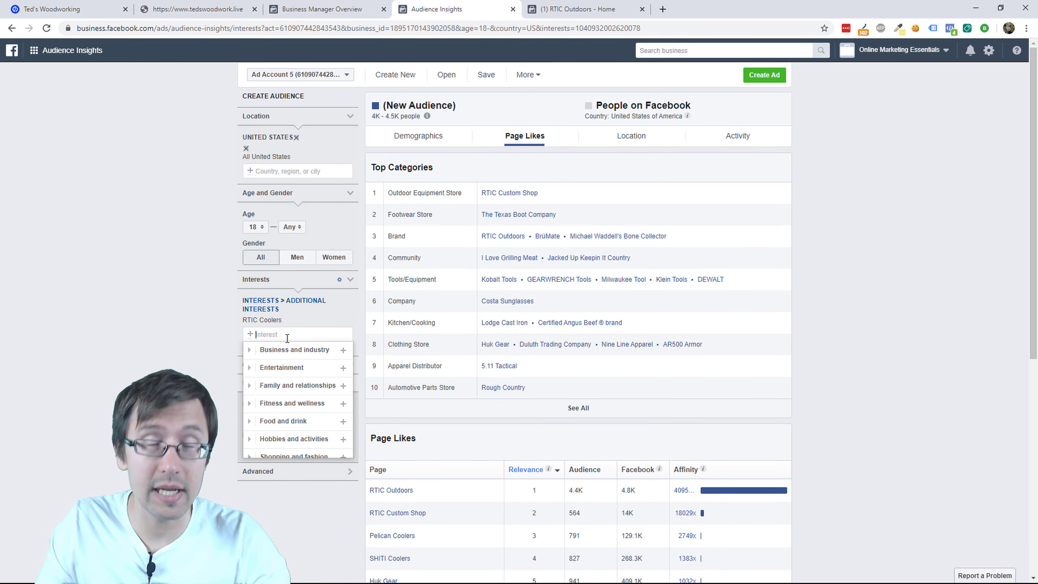
type("woodworking")
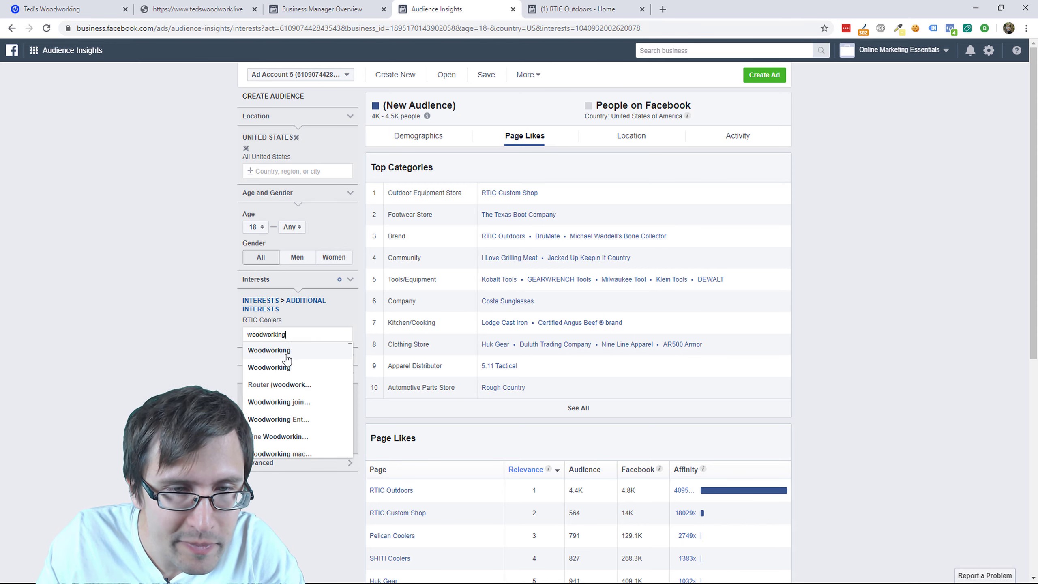
left_click(305, 368)
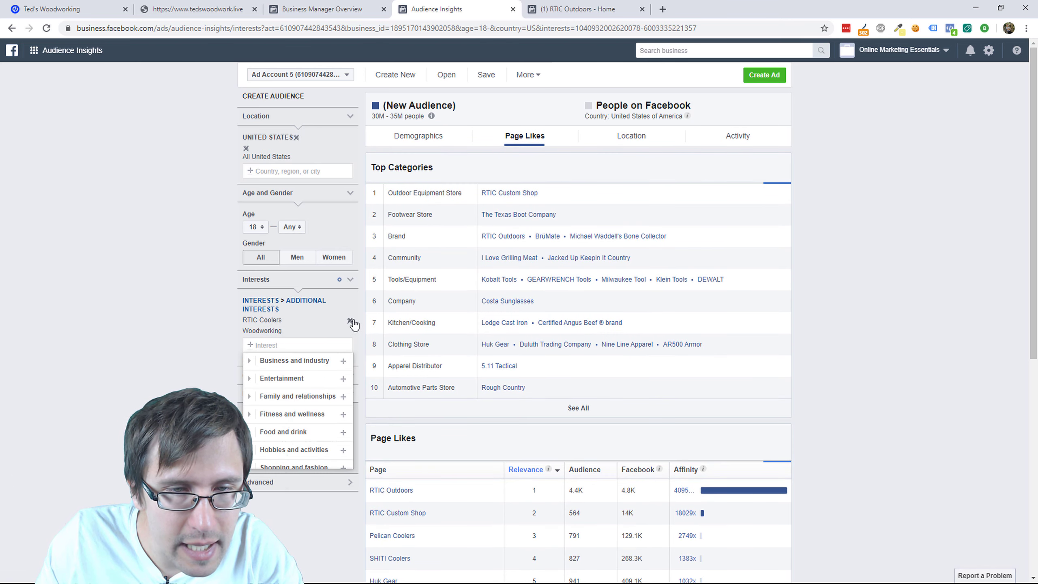
left_click(351, 321)
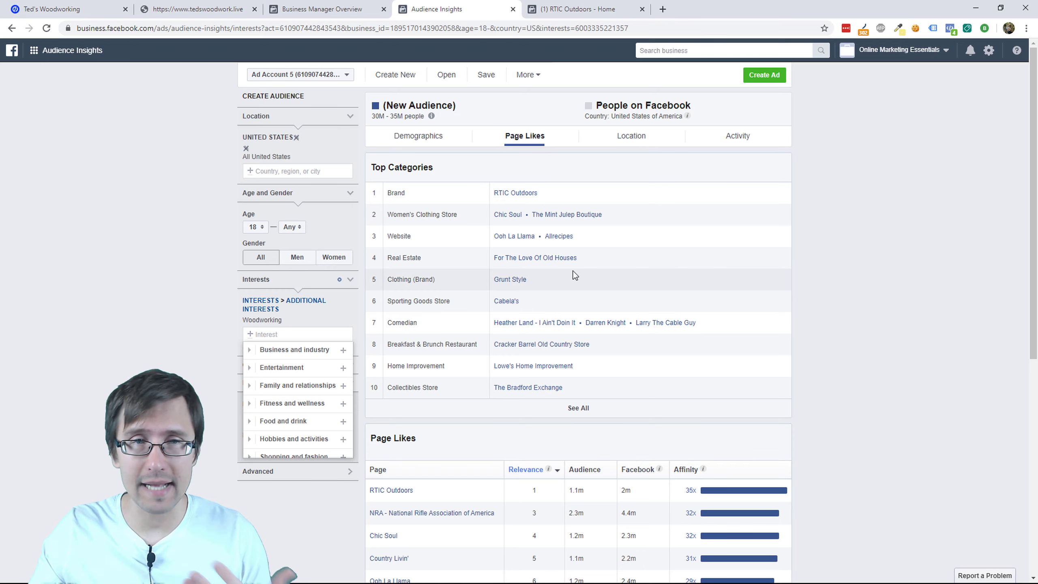
Step: Close the Interests dropdown and load Ads Manager in the RTIC Outdoors tab via business tools
left_click(12, 152)
left_click(46, 55)
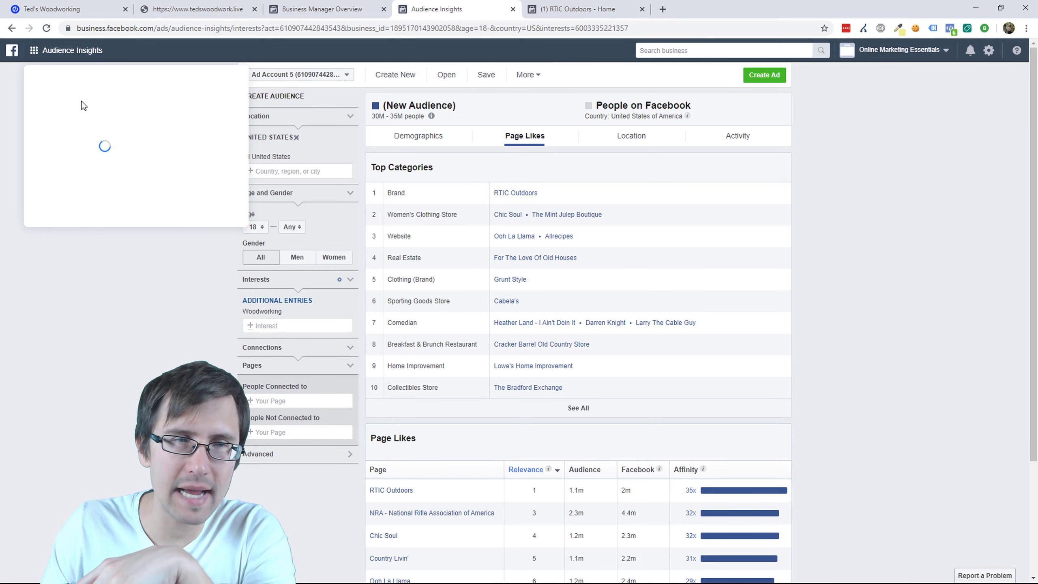
left_click(603, 7)
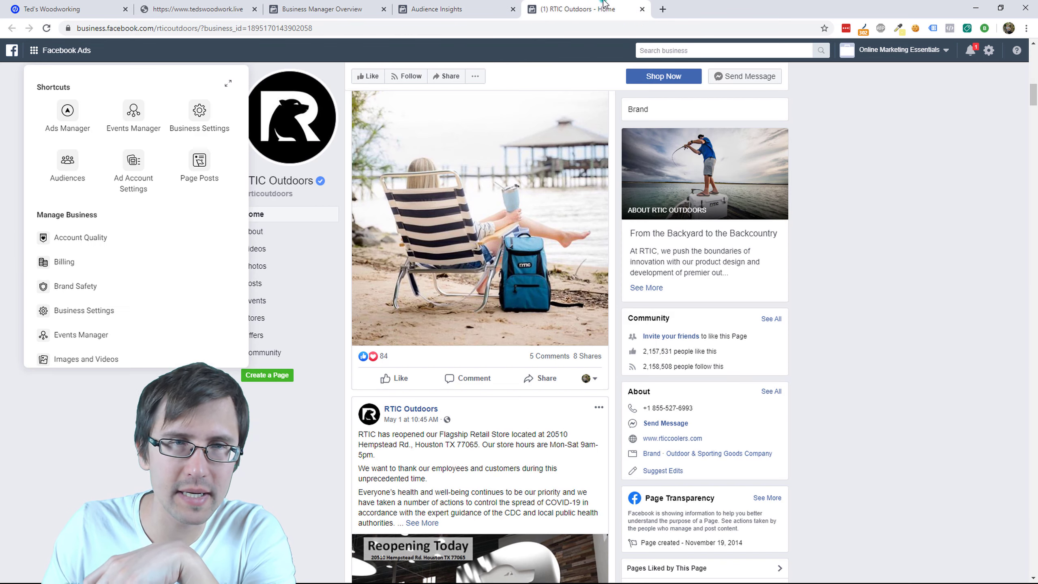
left_click(125, 45)
left_click(45, 52)
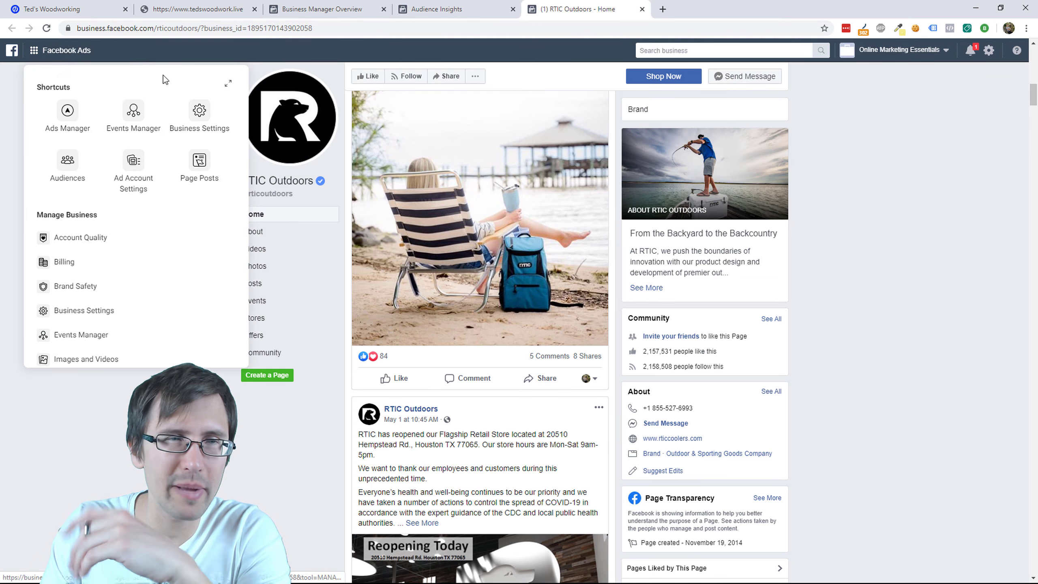
left_click(496, 6)
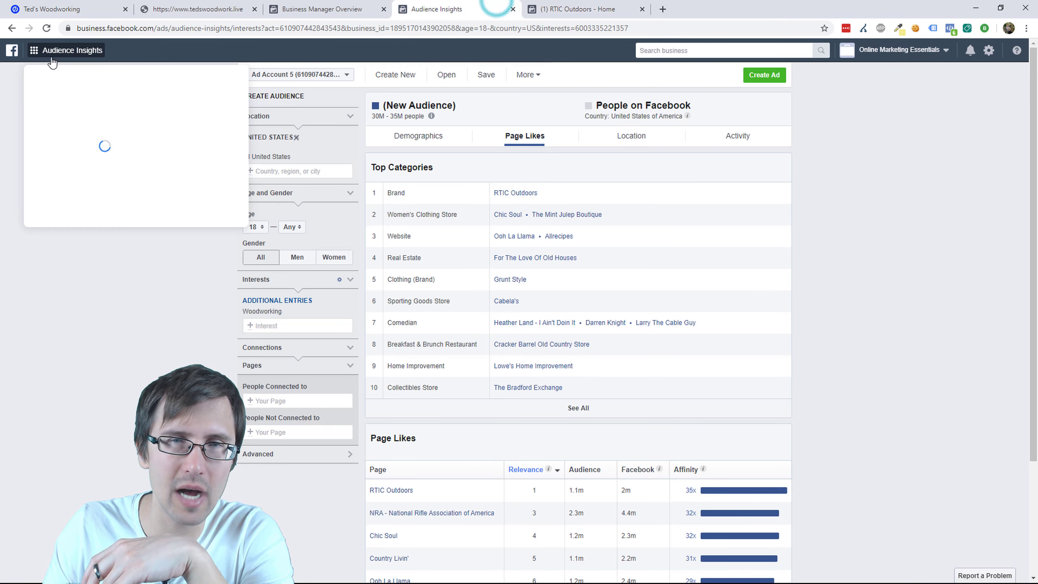
left_click(598, 8)
left_click(75, 117)
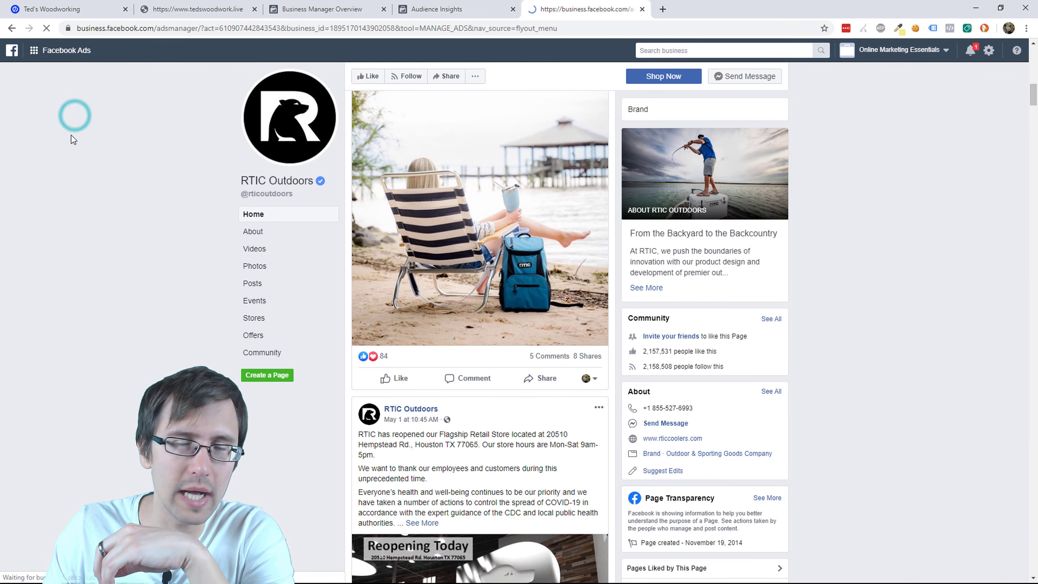